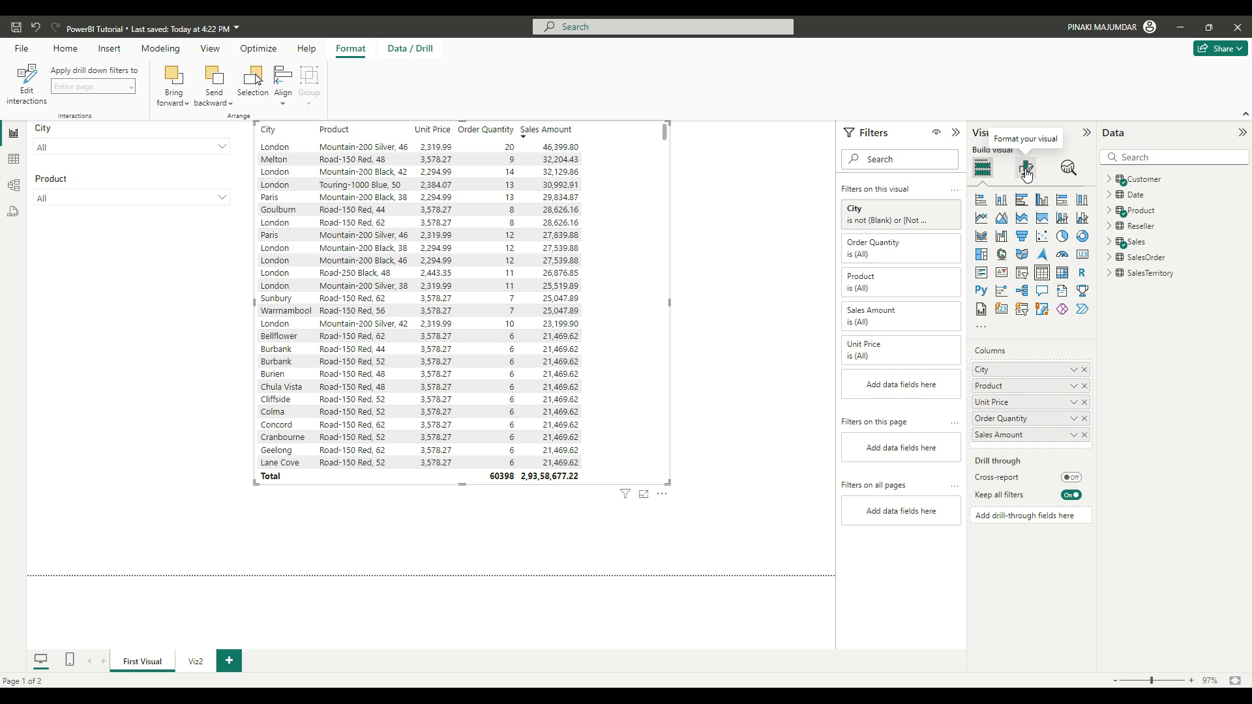
Step: Examine the Style presets and Grid formatting options of the sales table visual, including its horizontal gridline settings
left_click(1025, 170)
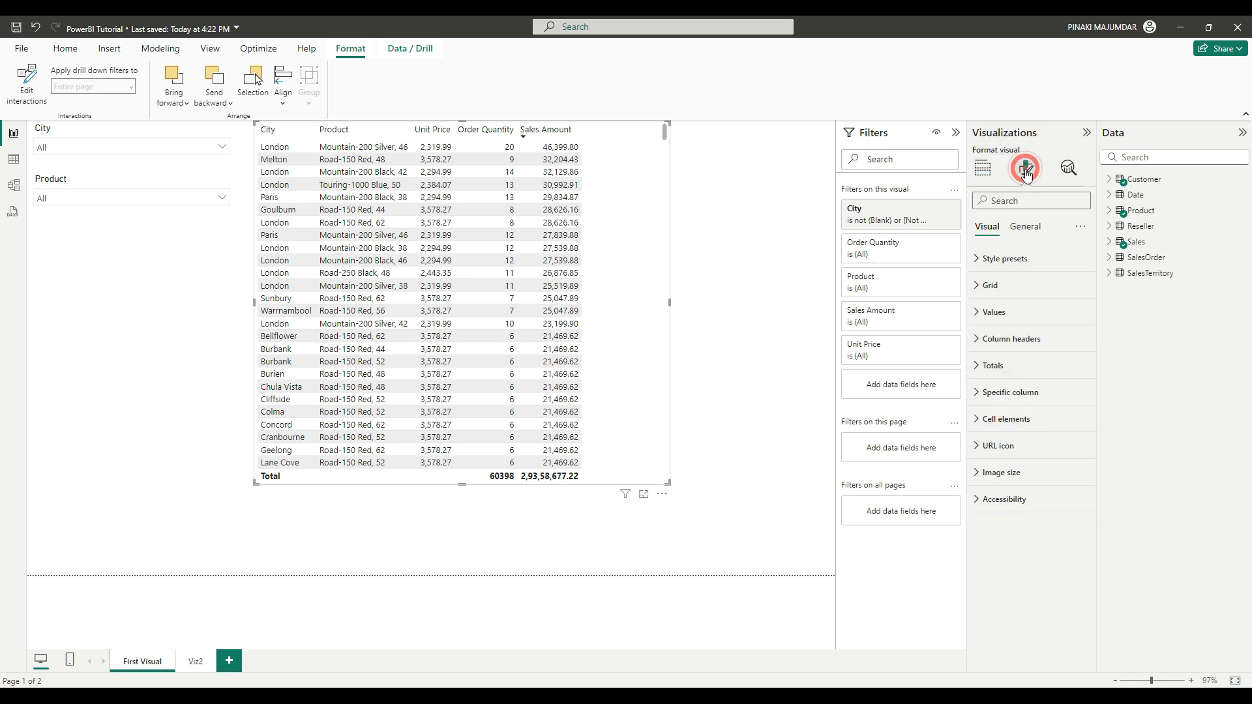
left_click(980, 260)
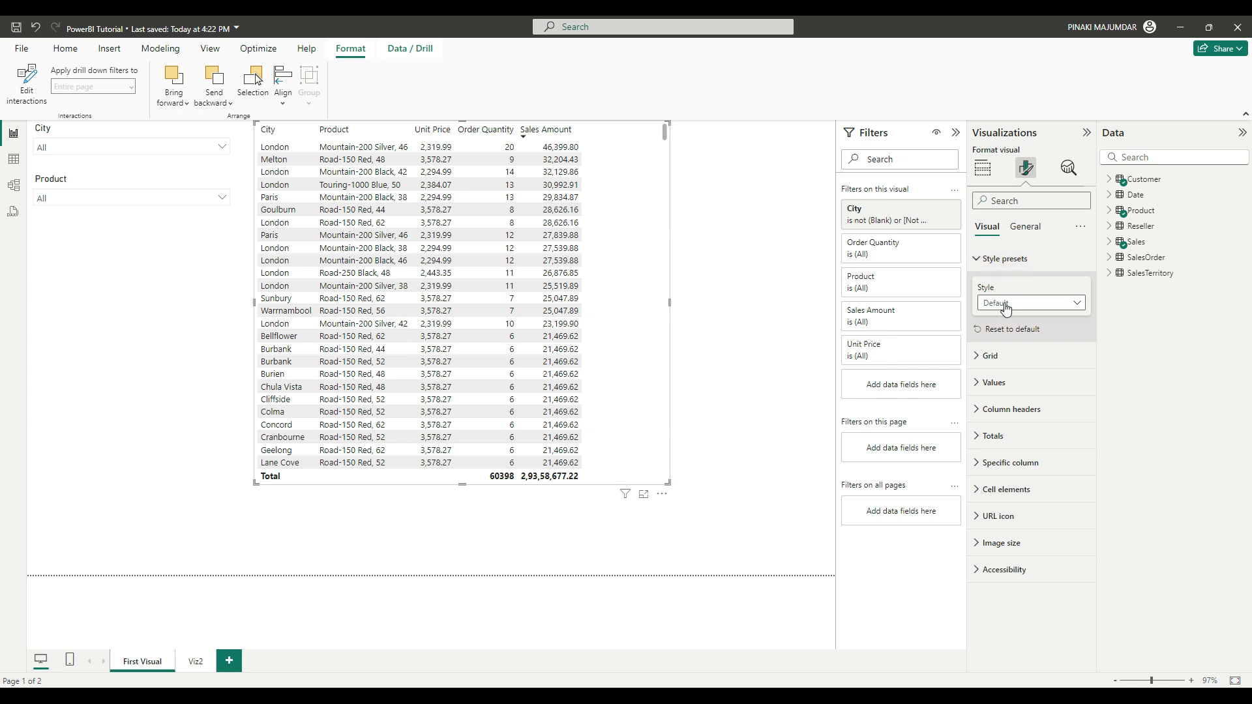
left_click(977, 364)
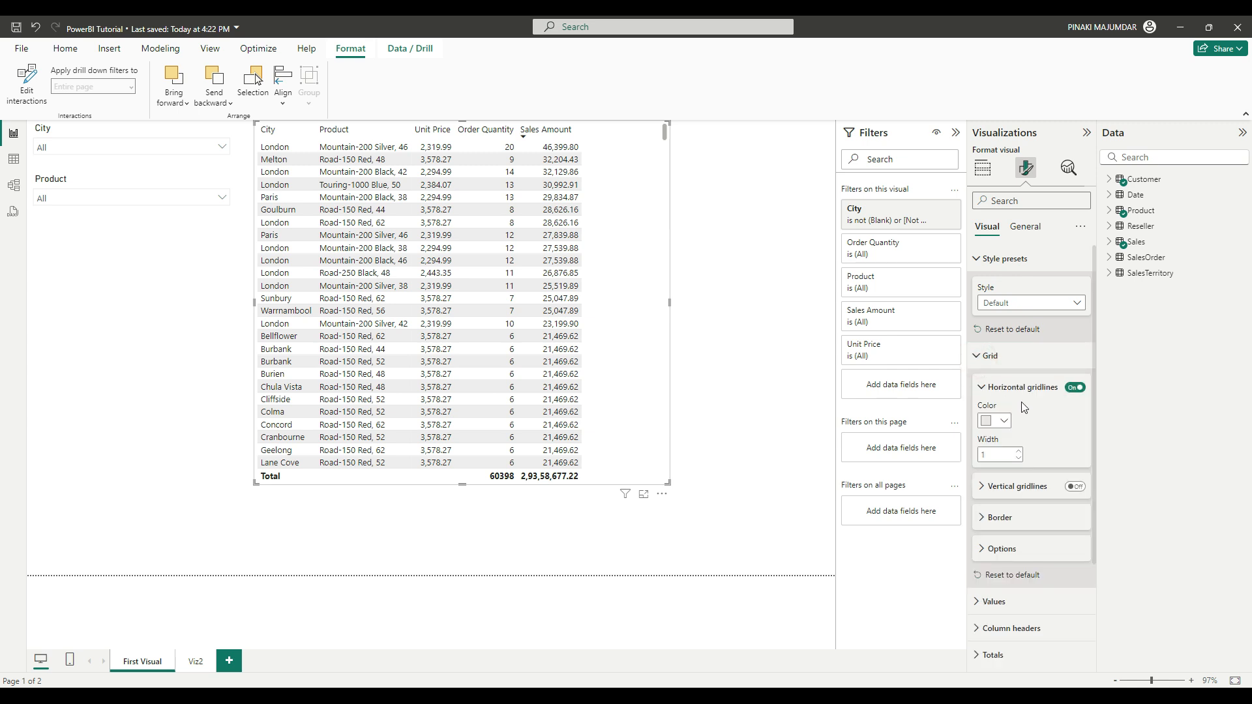
scroll(1022, 404, "down", 1)
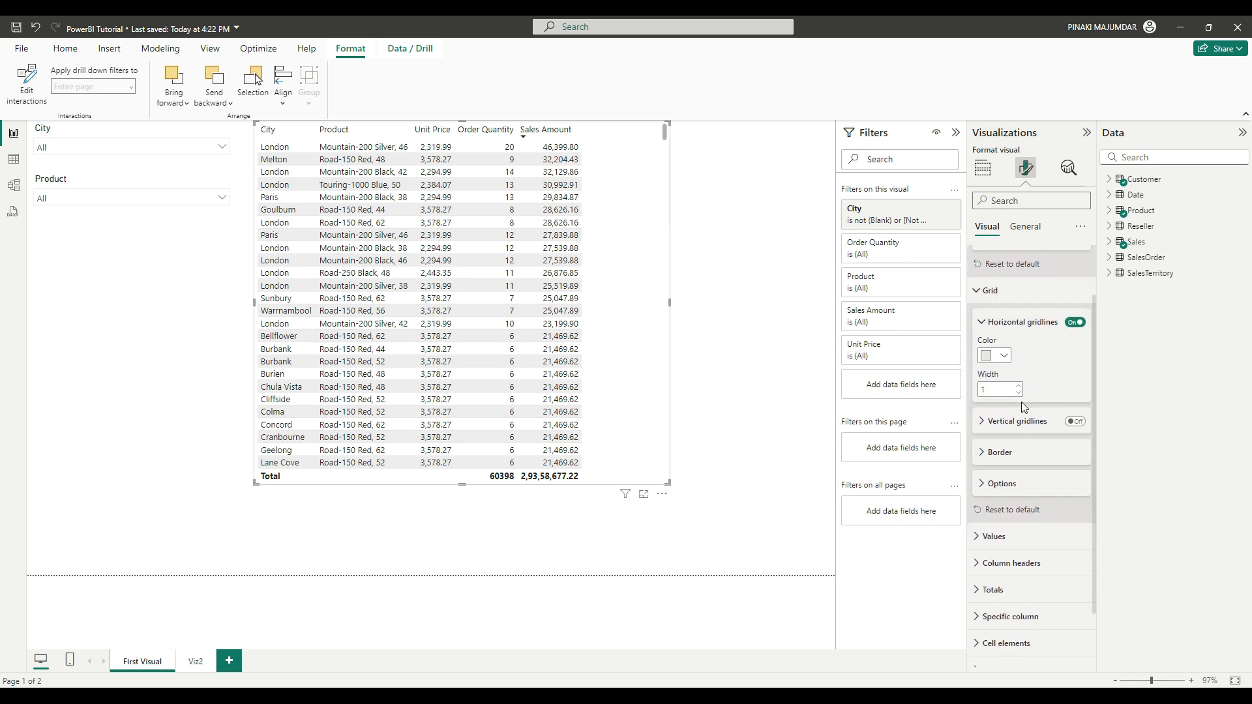
left_click(981, 322)
scroll(982, 322, "up", 1)
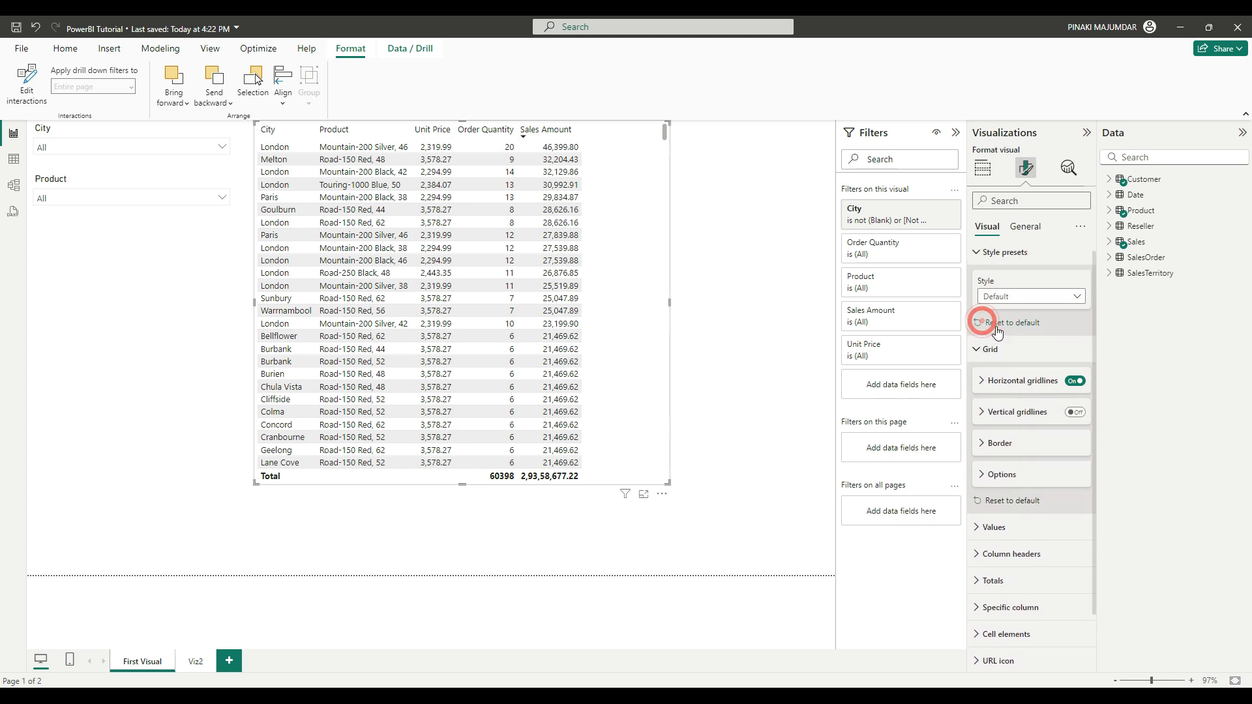
left_click(977, 259)
left_click(976, 287)
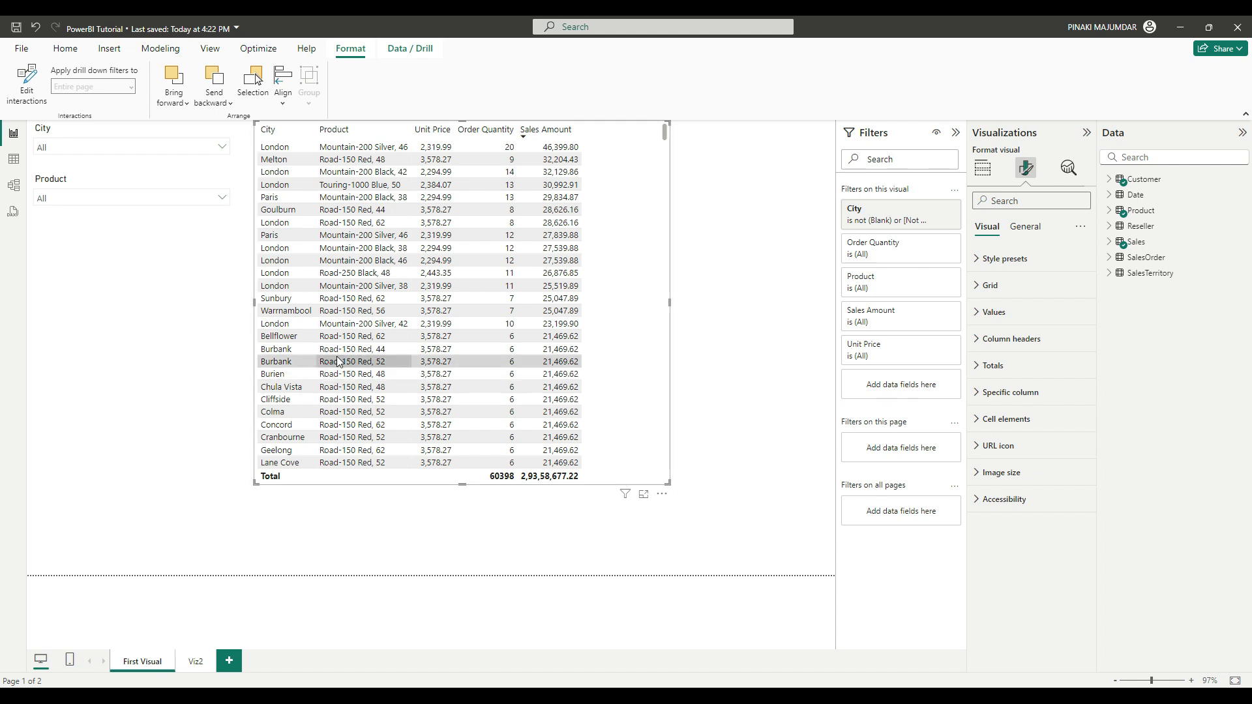
Step: Deselect the table and examine the page-level information settings, including where the First Visual page name can be edited
left_click(147, 352)
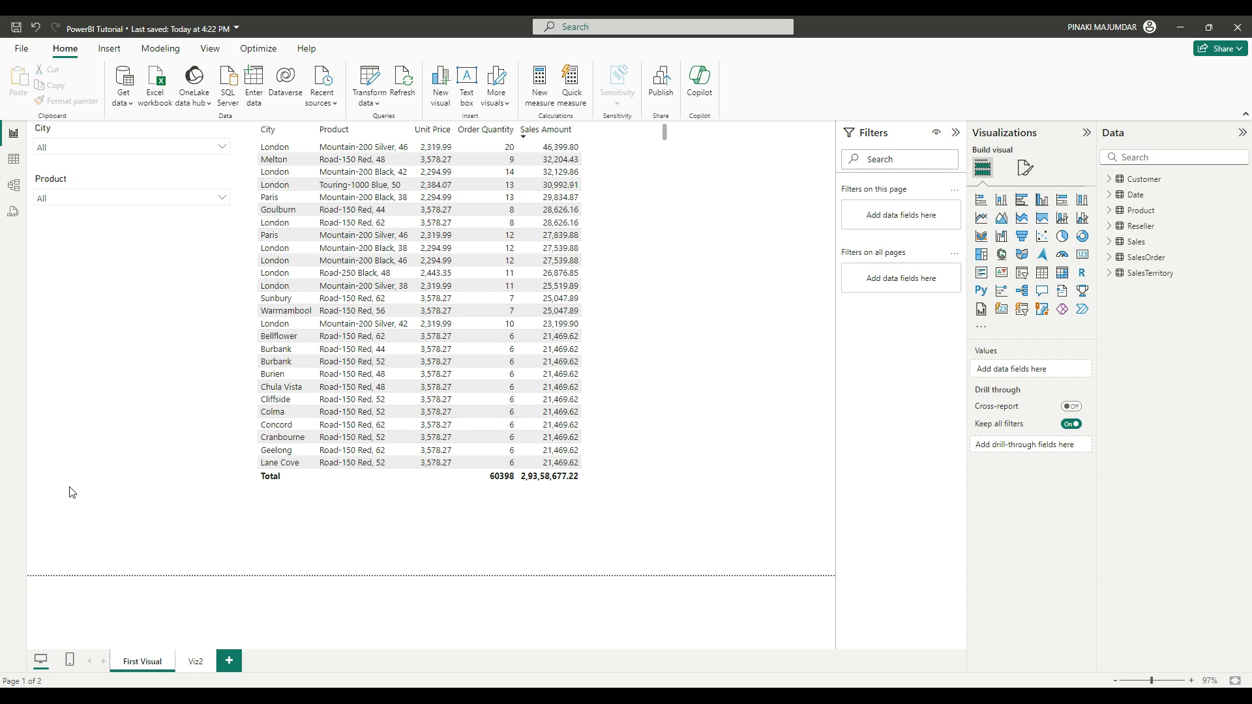
left_click(93, 442)
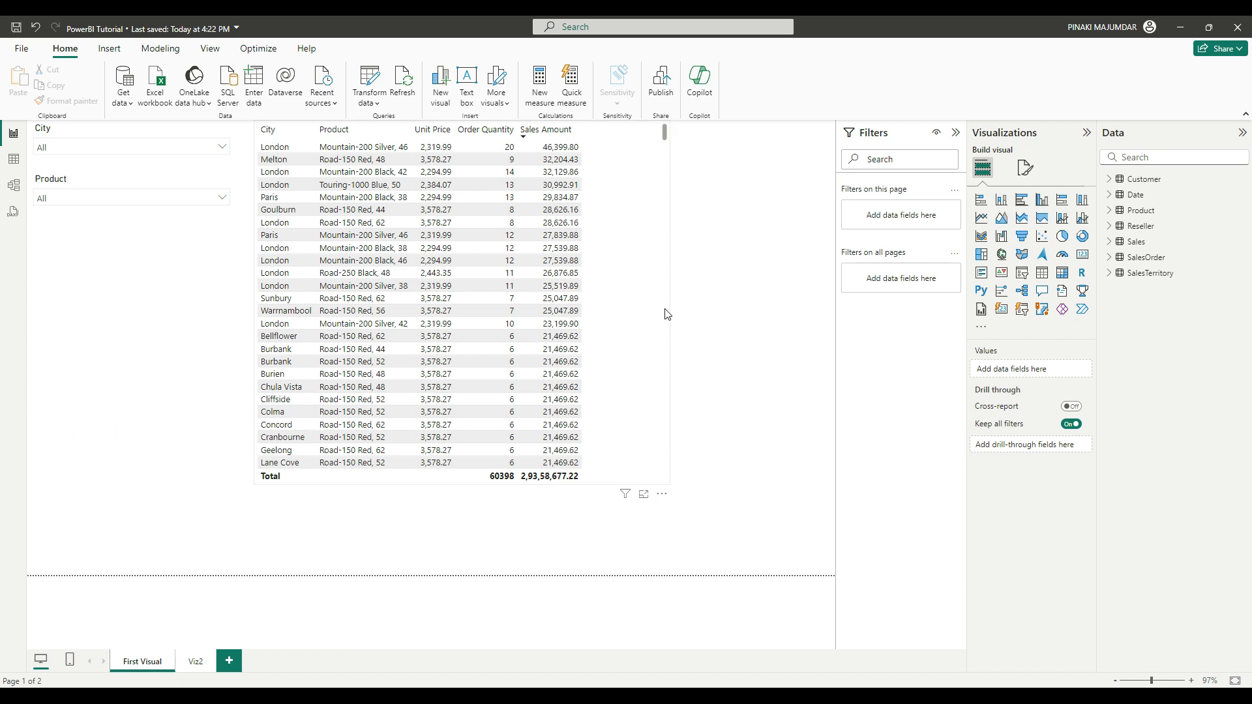
left_click(1026, 173)
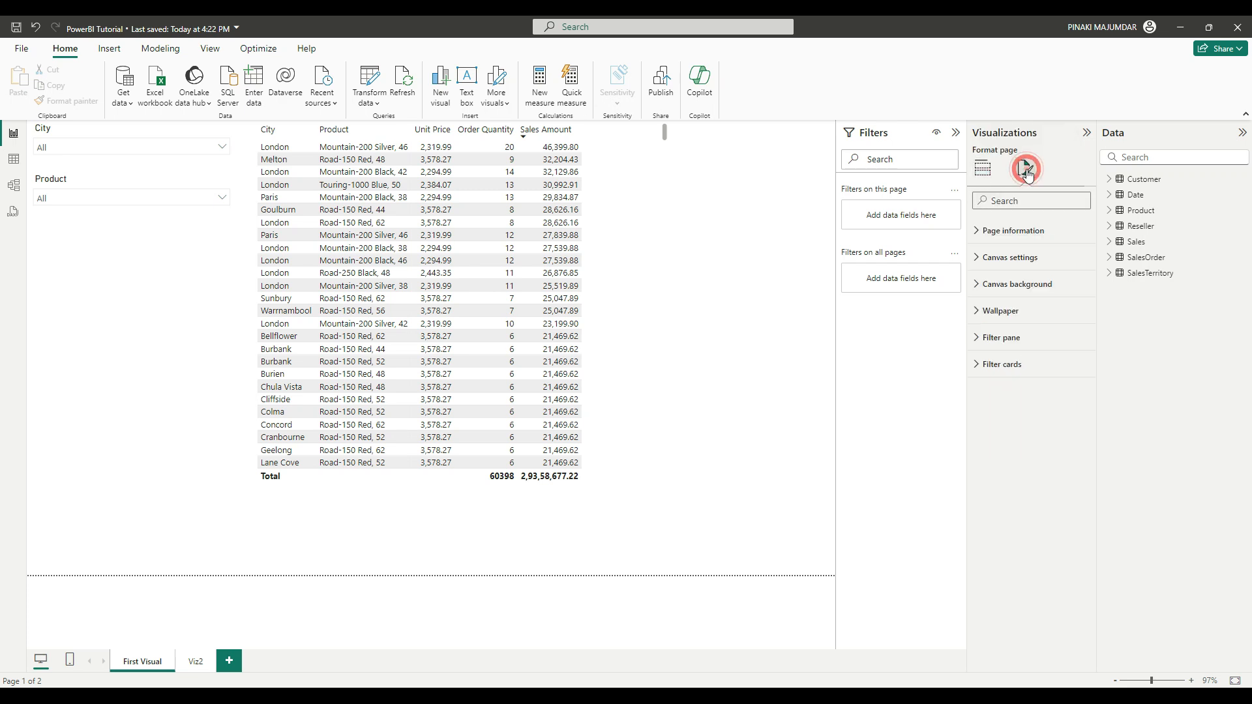
left_click(976, 234)
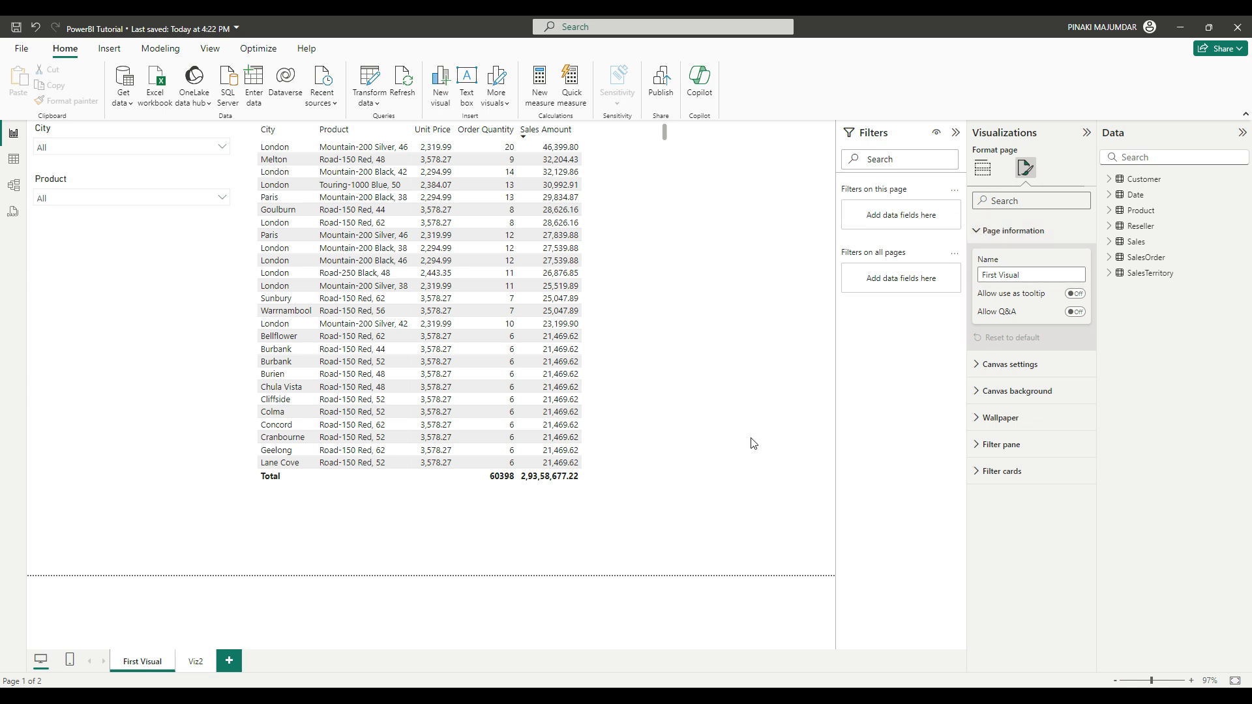
triple_click(1023, 274)
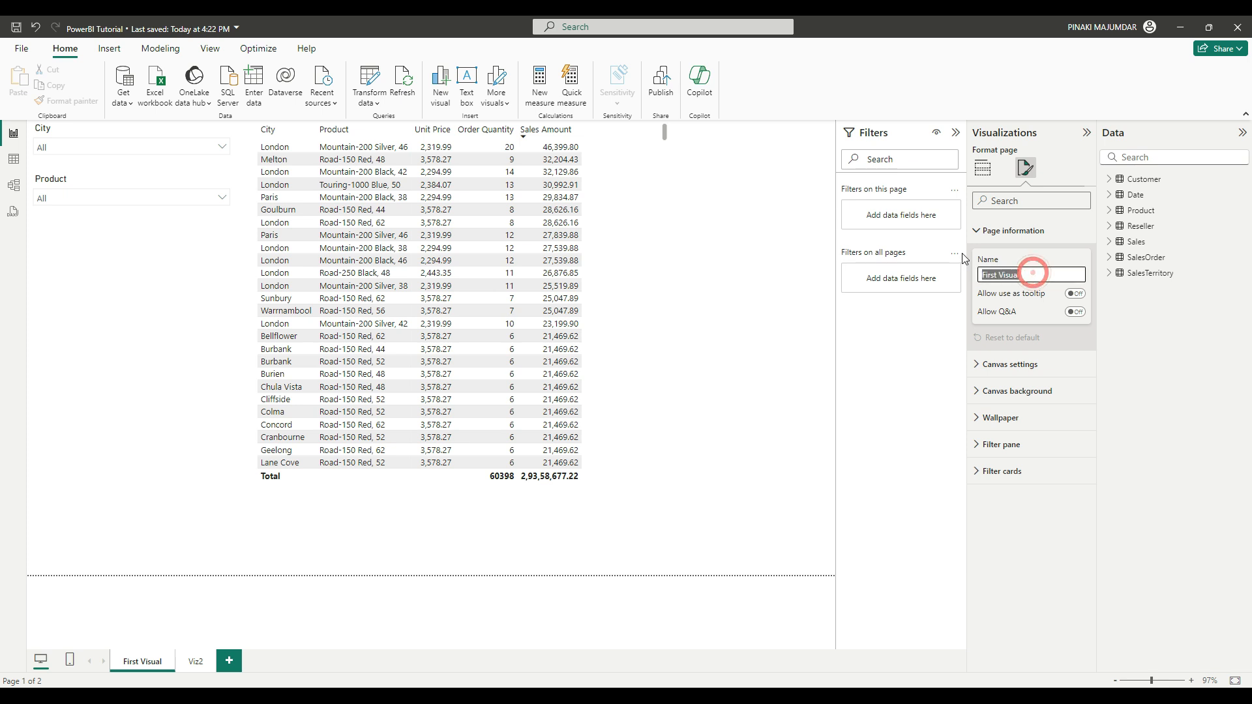
double_click(147, 665)
left_click(162, 661)
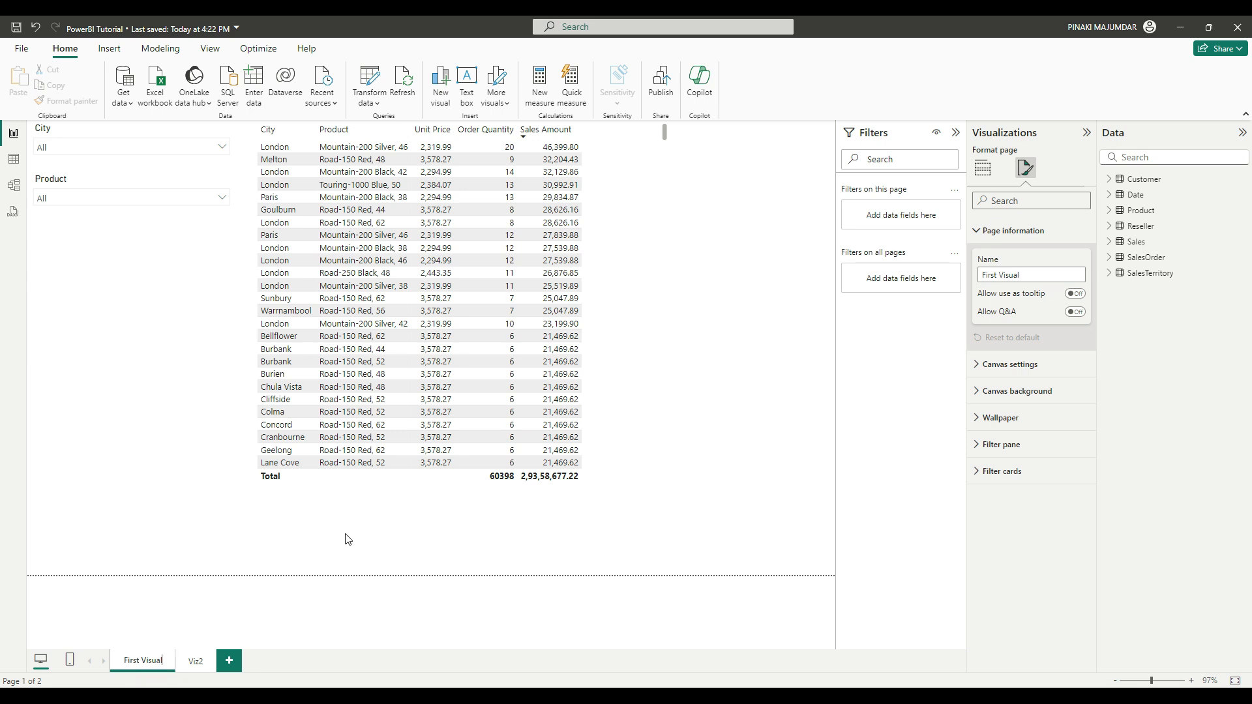
left_click(686, 389)
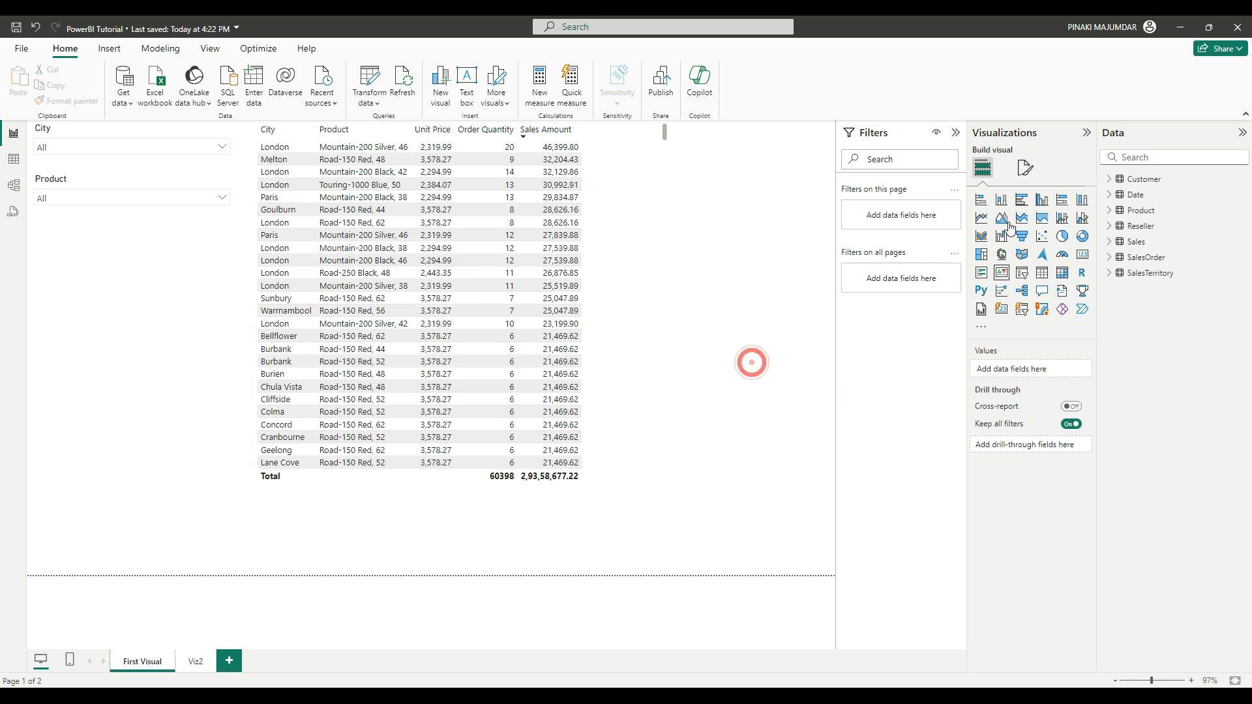
Step: Try the 4:3 canvas type for the page and switch back to 16:9
left_click(1025, 167)
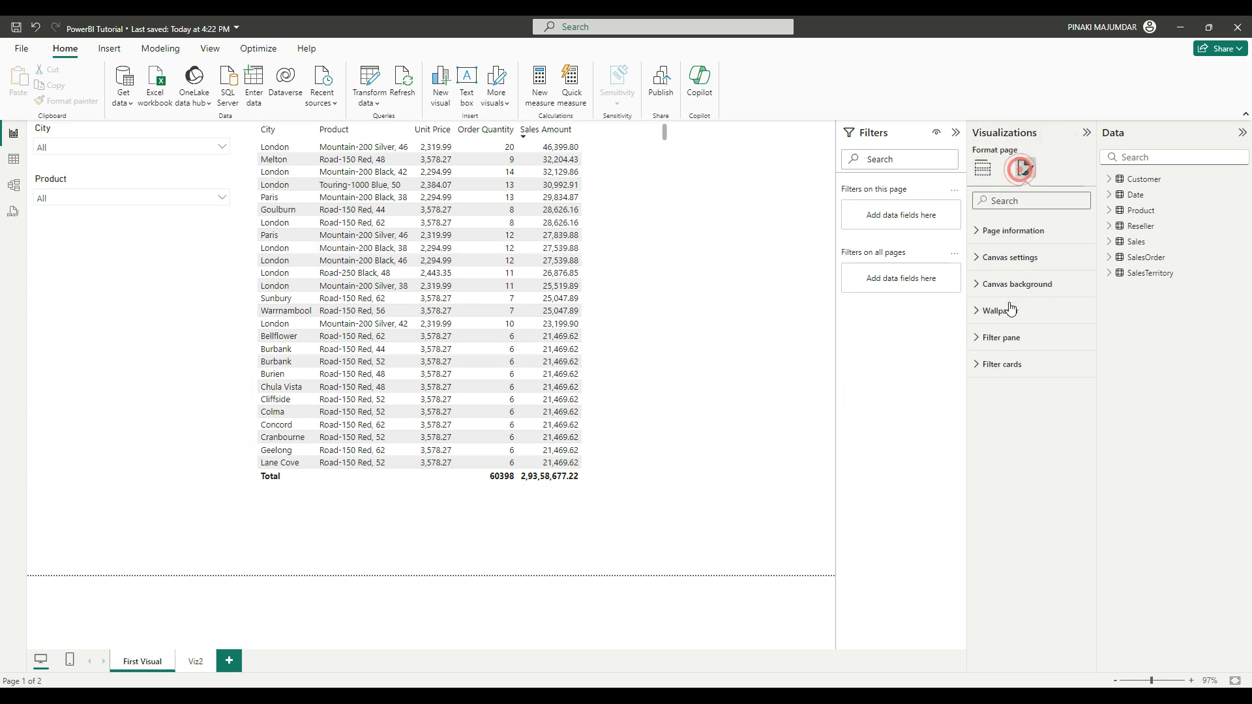
left_click(976, 257)
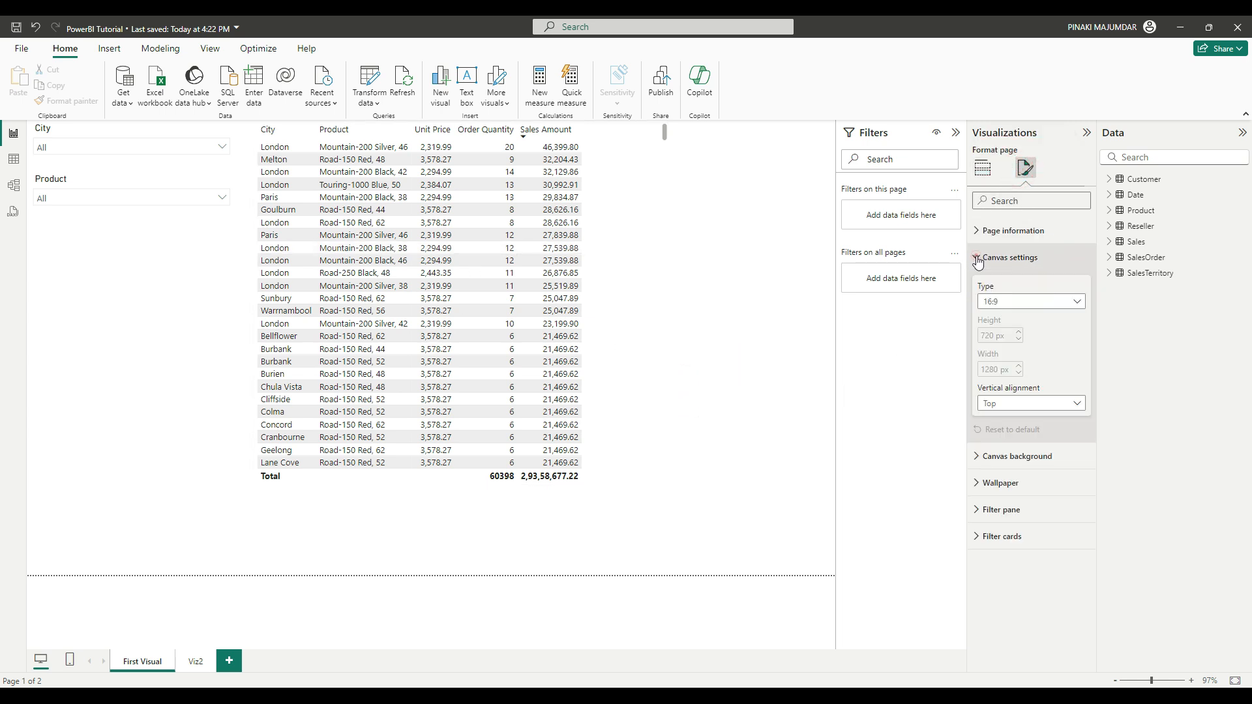
left_click(1075, 302)
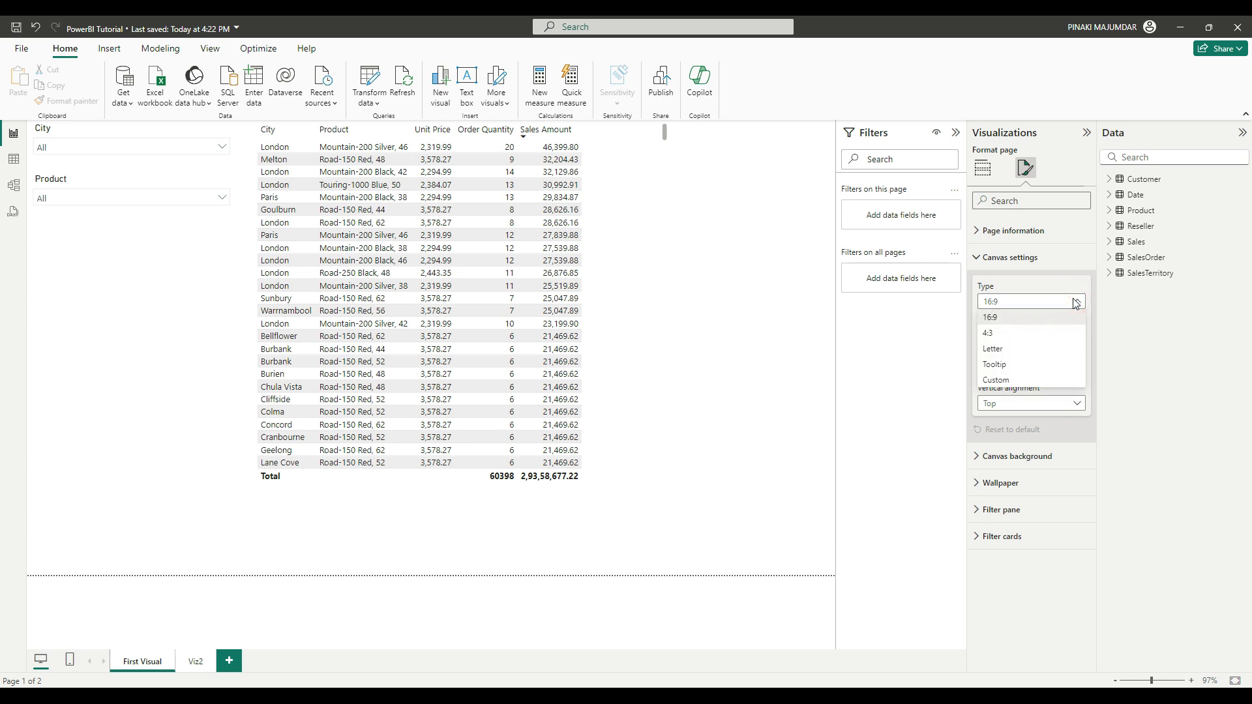
left_click(1008, 334)
left_click(1075, 303)
left_click(1023, 317)
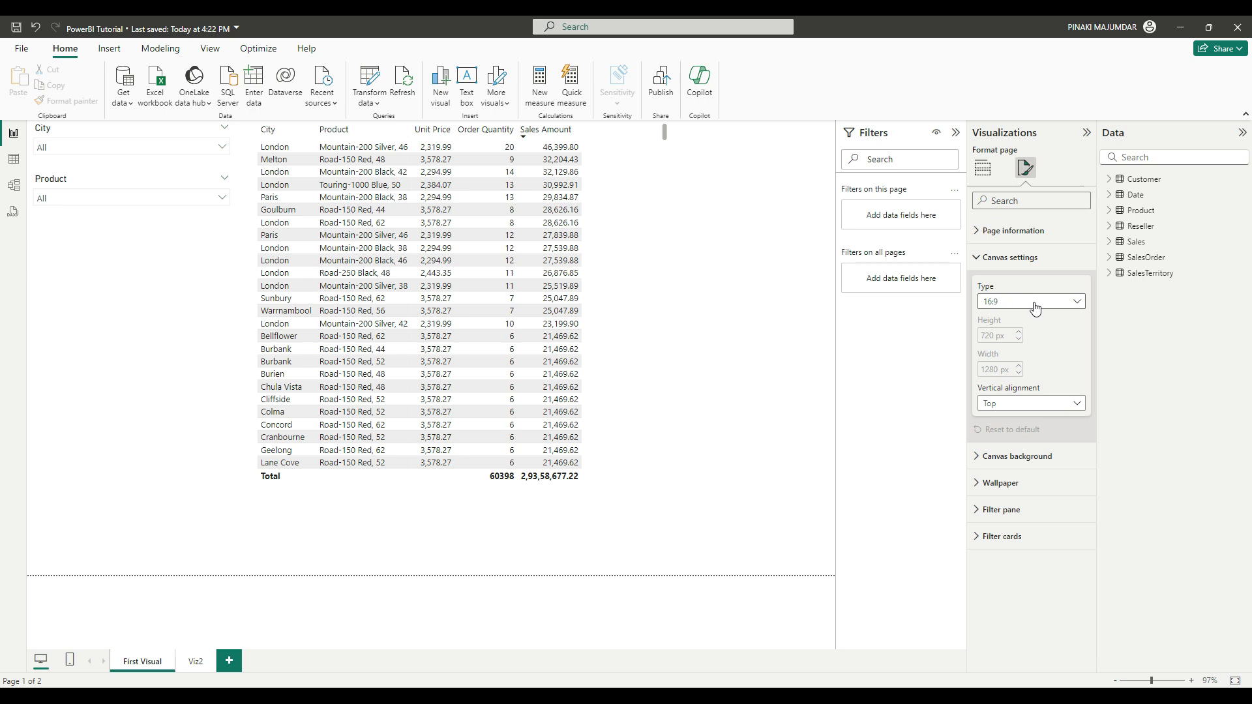
Step: Try the Custom canvas type, check the vertical alignment choices, and return the canvas type to 16:9
left_click(1036, 305)
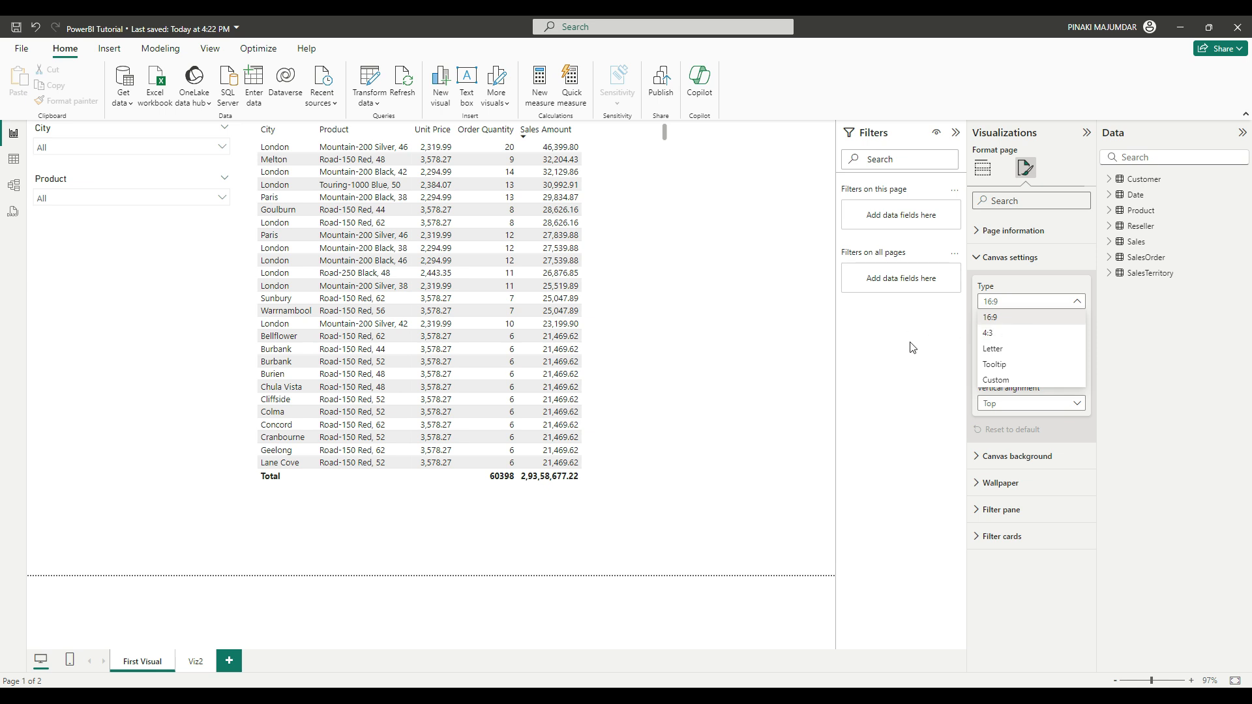
left_click(991, 381)
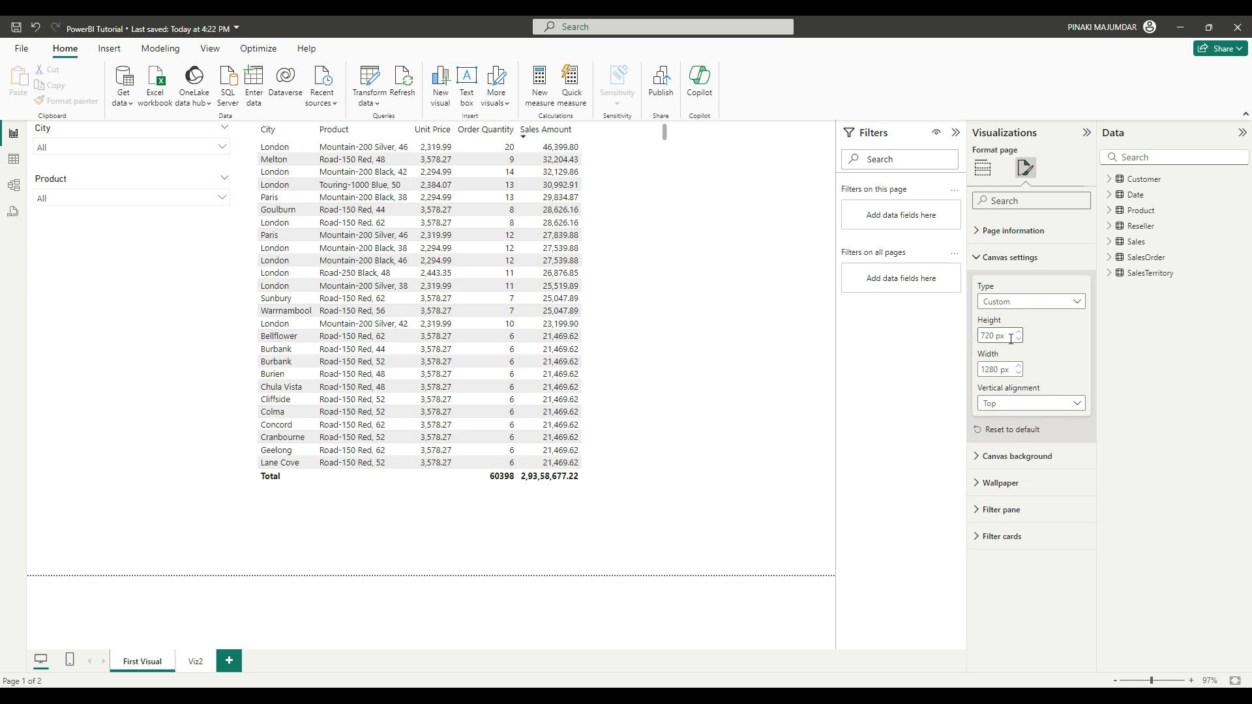
left_click(1073, 403)
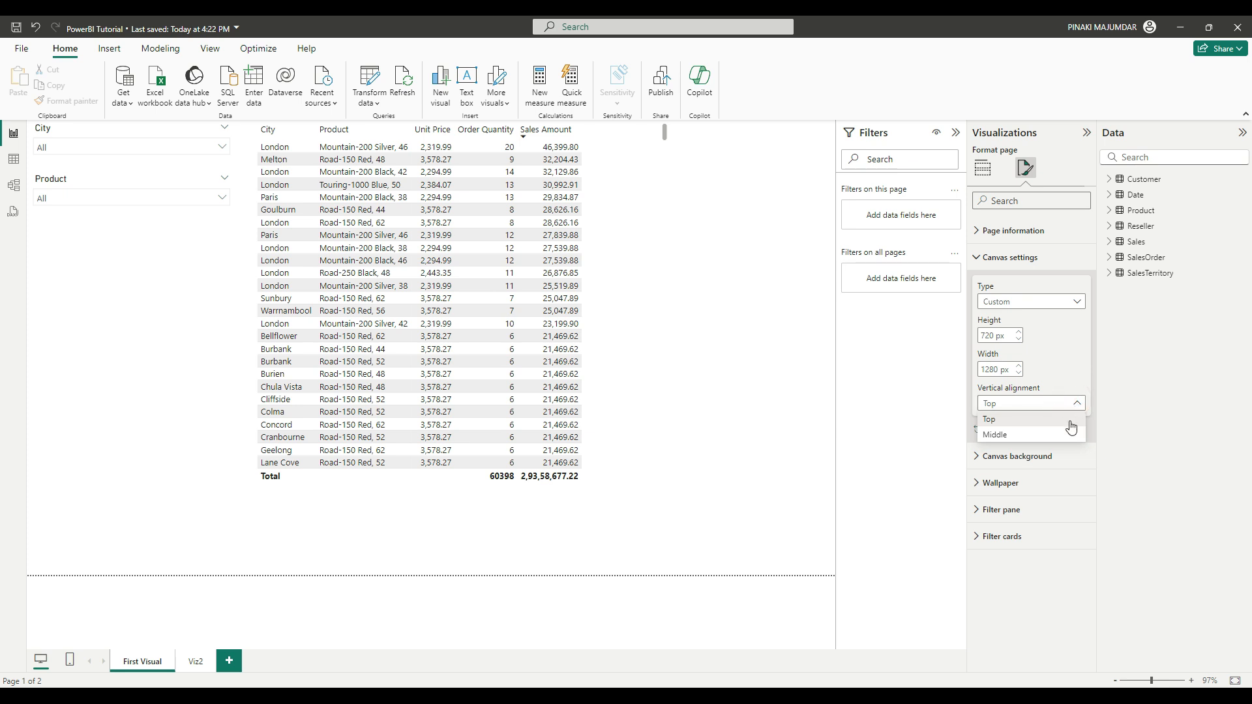
left_click(1073, 302)
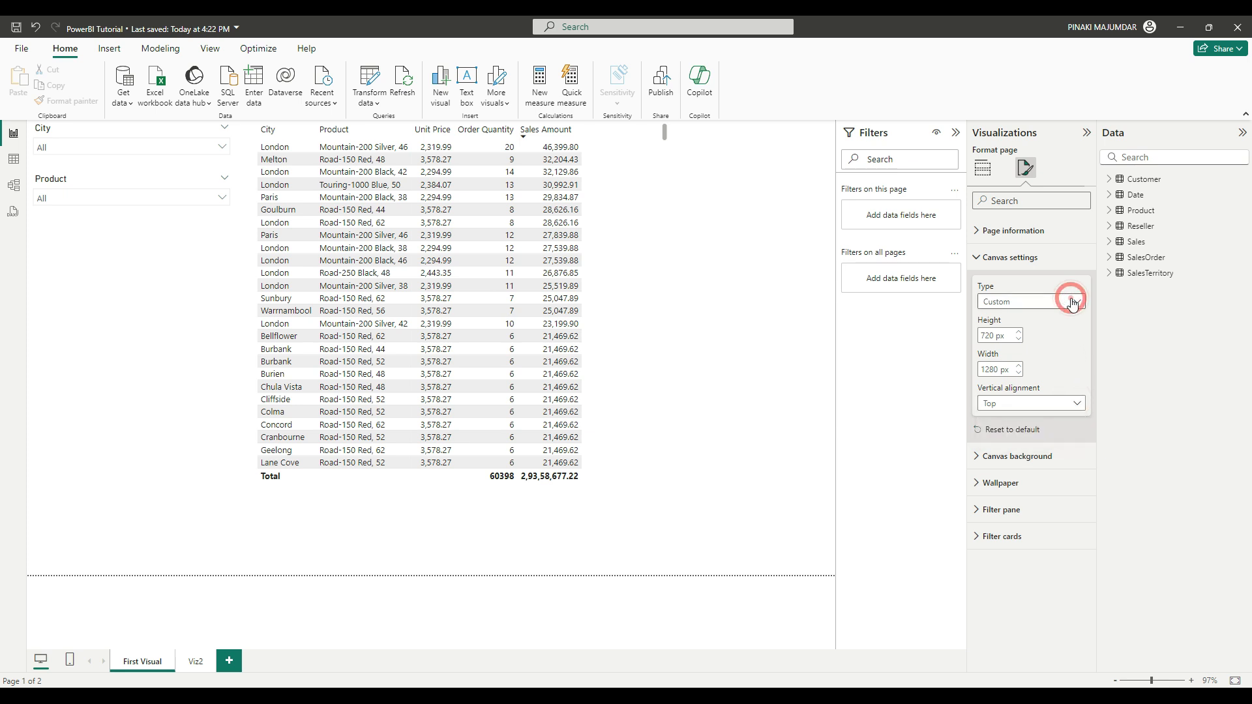
left_click(1073, 302)
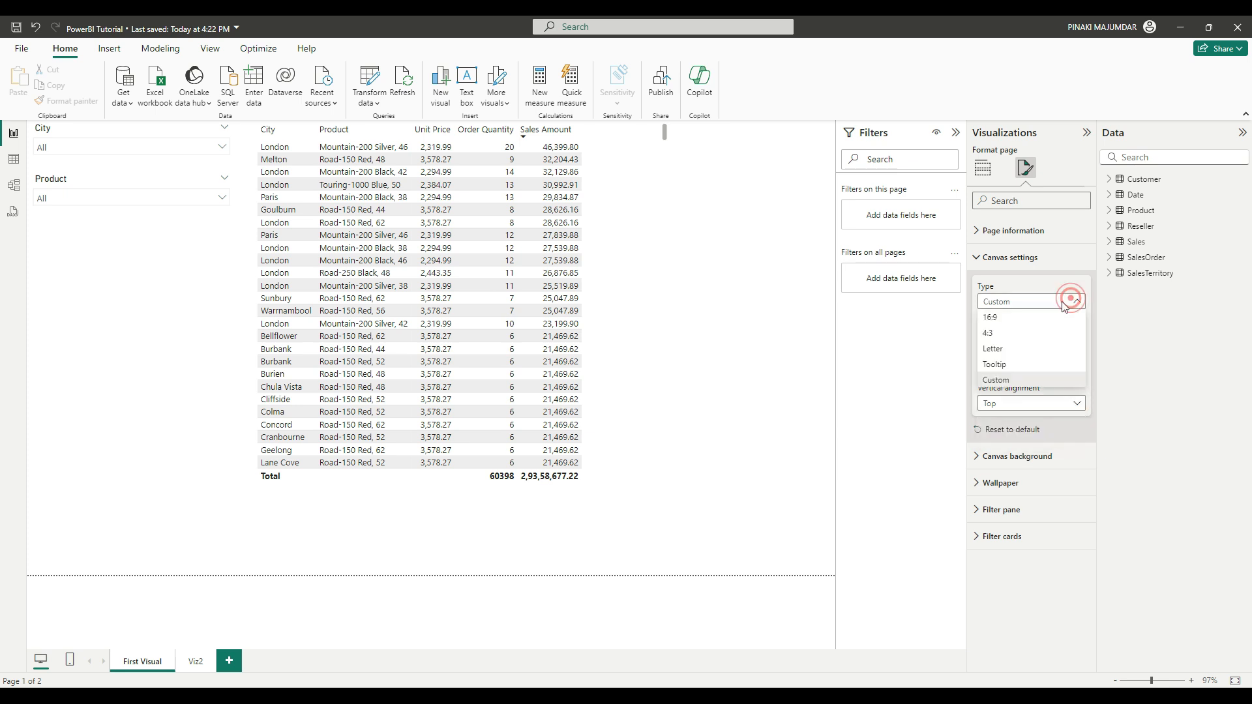
left_click(1004, 318)
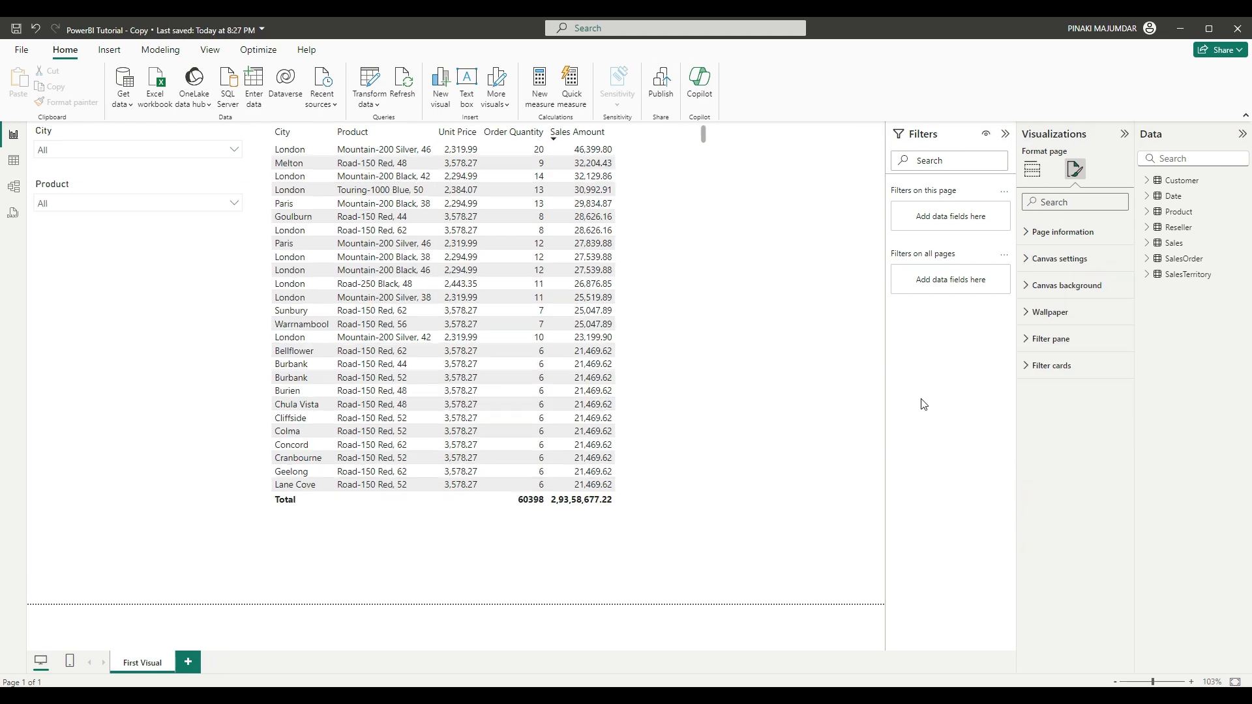
Step: Set the page's canvas background color to a custom red, #E11616
left_click(1028, 285)
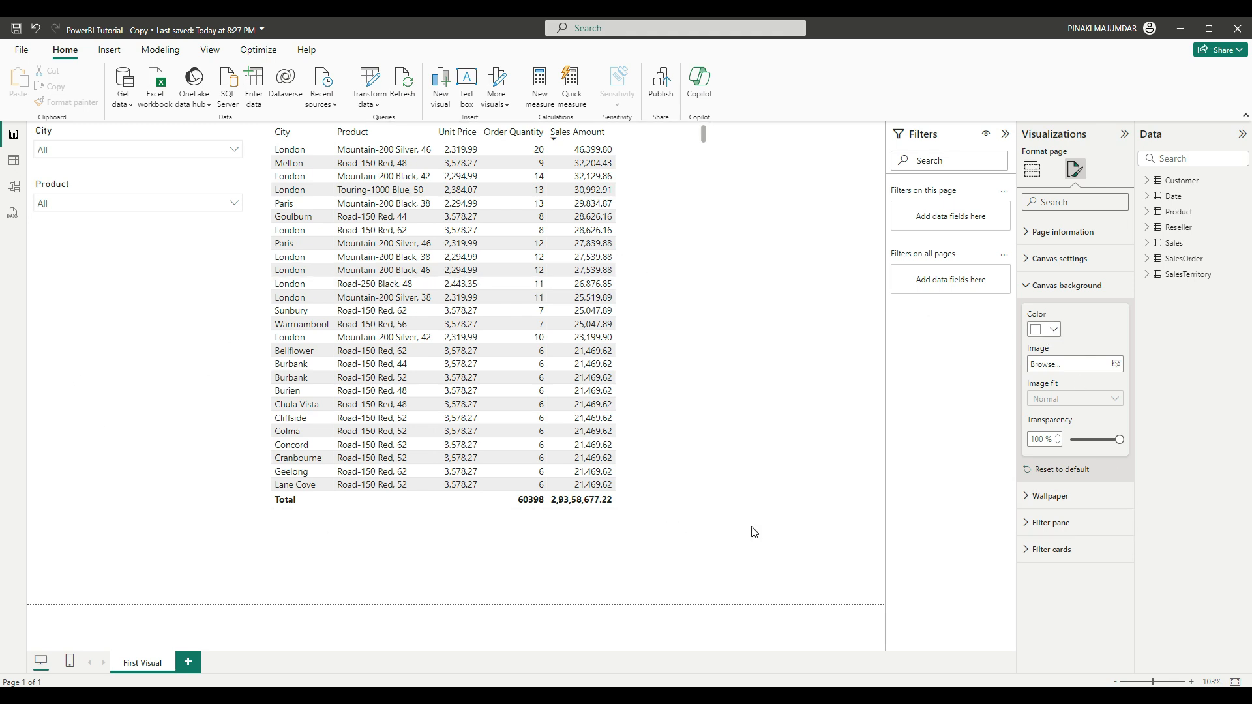
left_click(1051, 333)
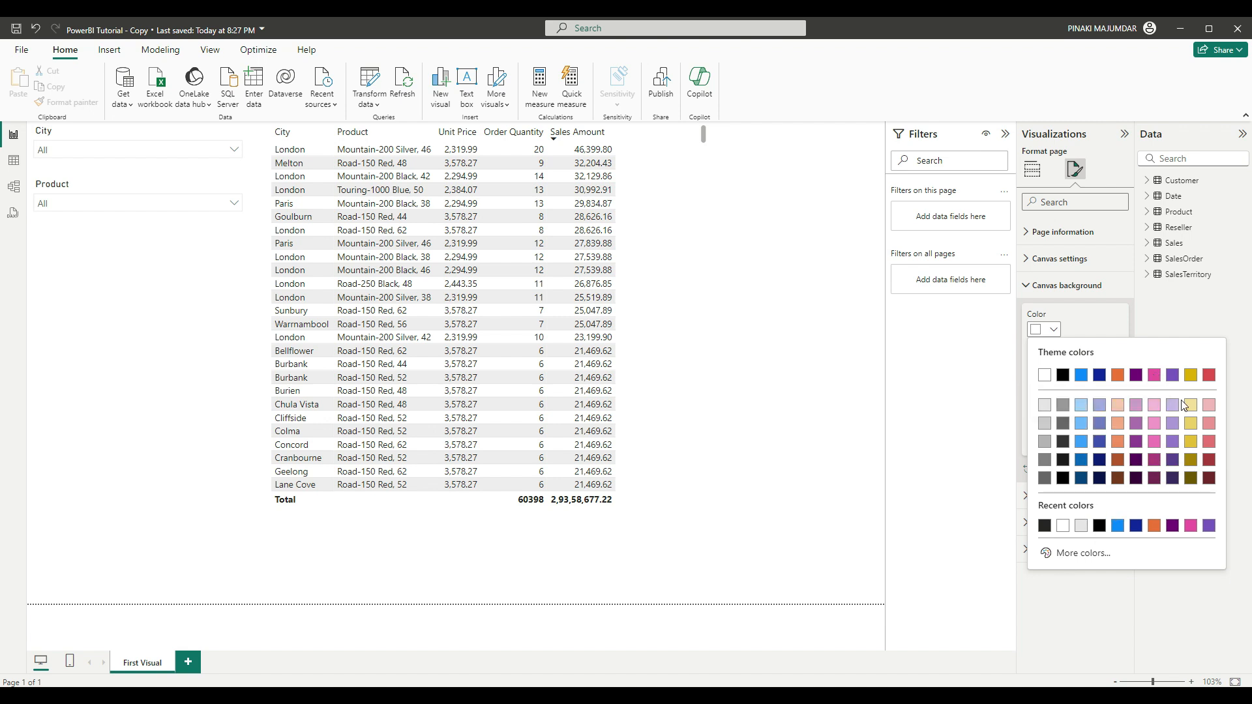
left_click(1074, 554)
left_click(1193, 368)
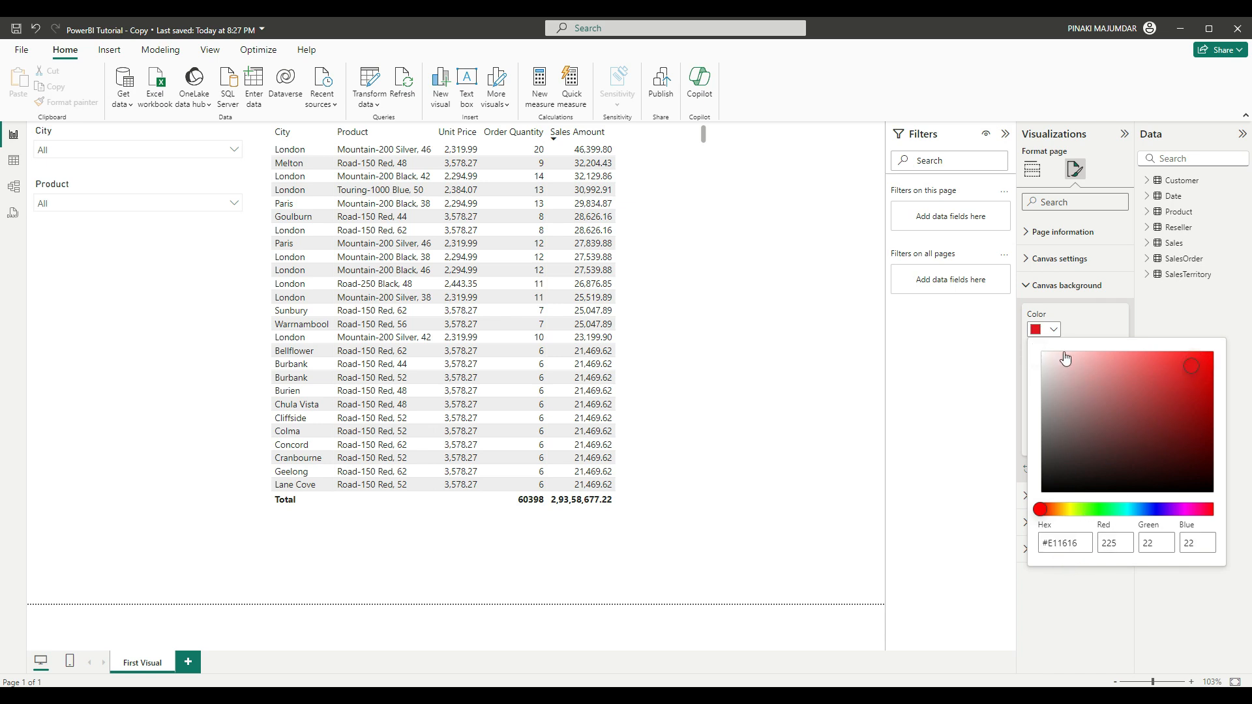
left_click(1094, 315)
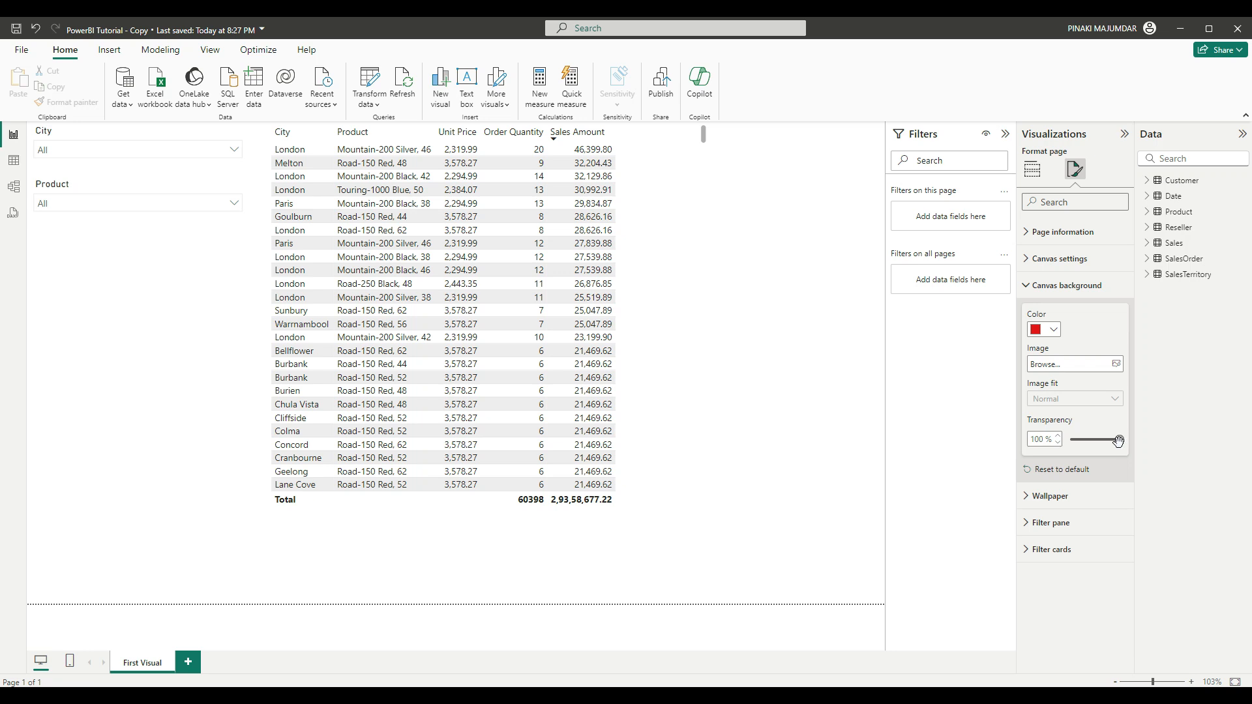
Step: Lower the canvas background transparency to 51% and reset the canvas background to its default
left_click_drag(1118, 442, 1095, 441)
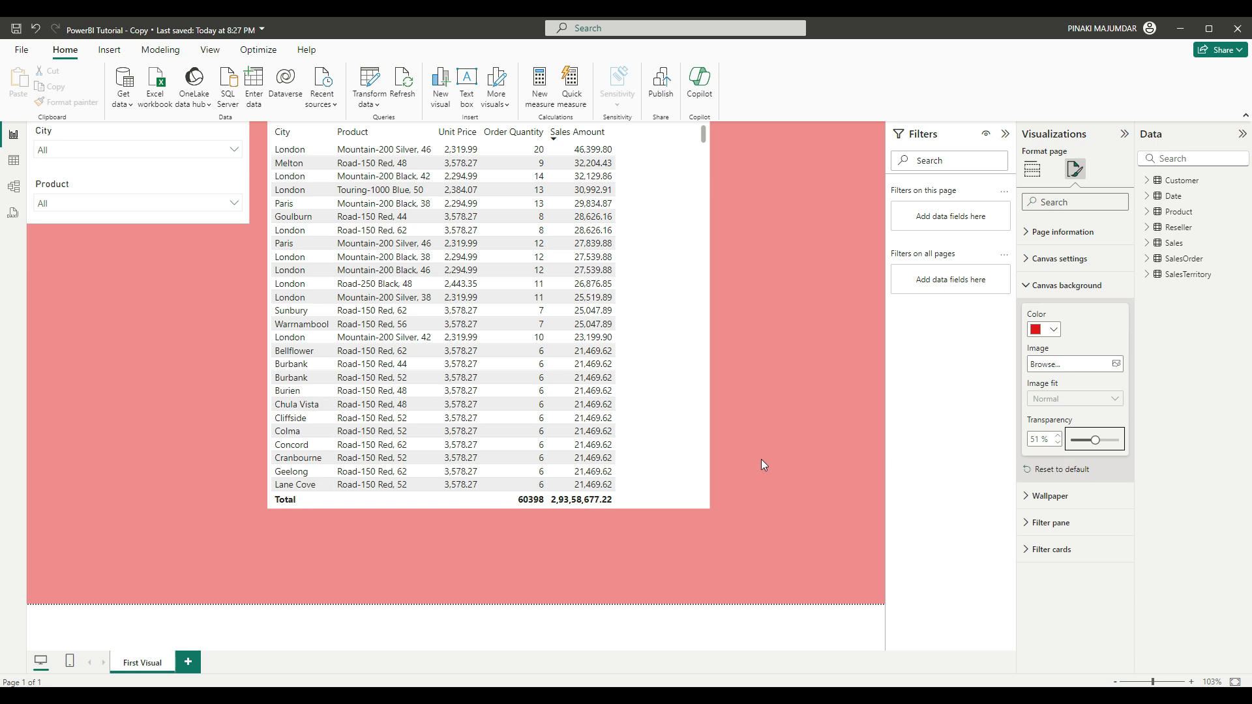
left_click(815, 447)
left_click(1056, 470)
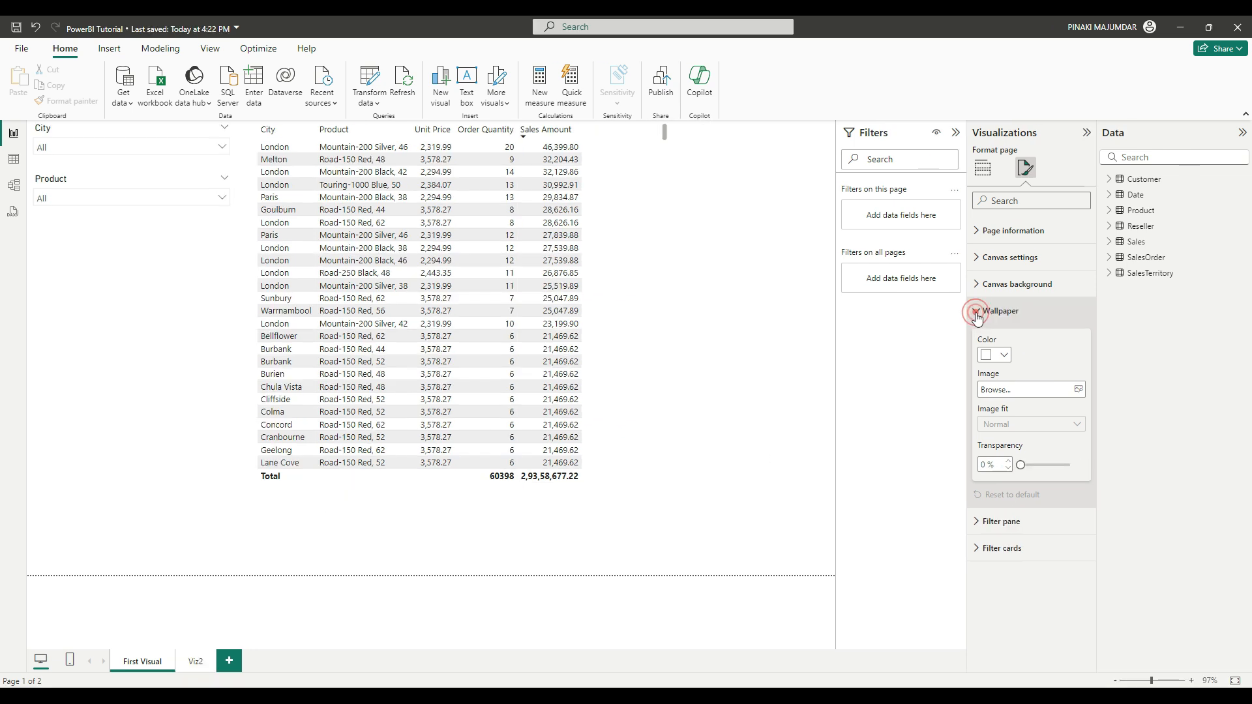
Step: Try a light gray page wallpaper, and change the wallpaper color to light blue
left_click(976, 311)
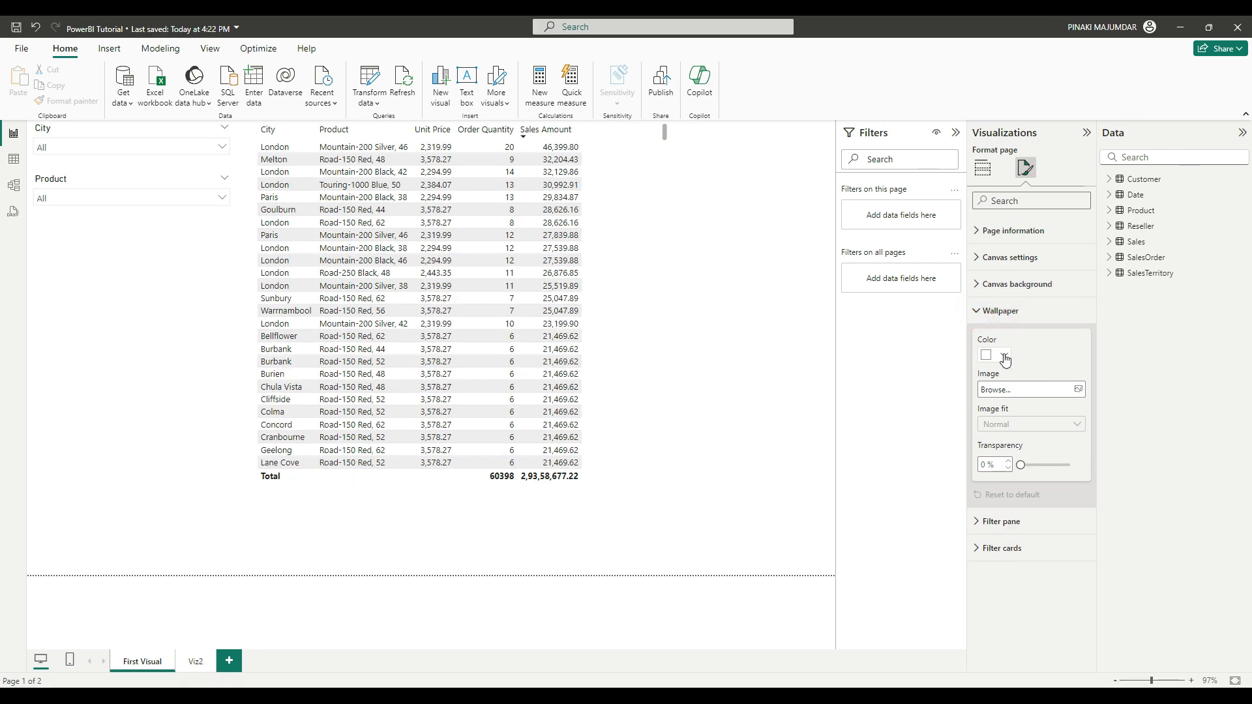
left_click(1005, 359)
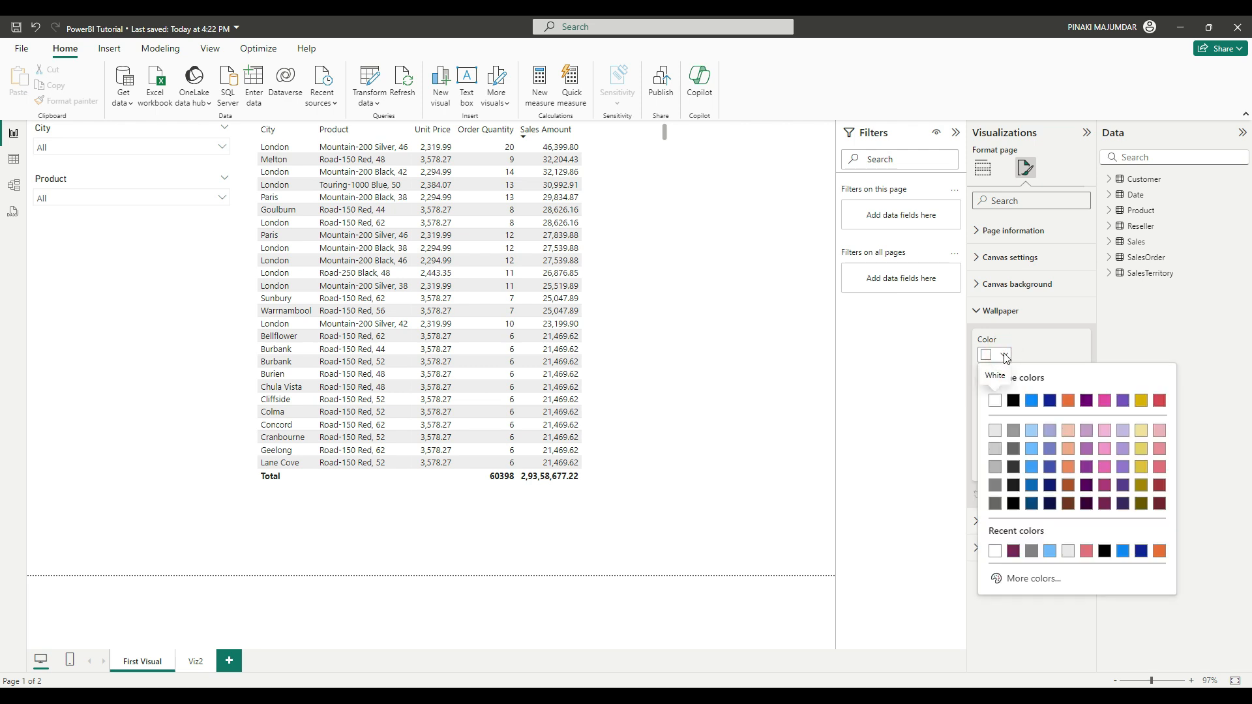
left_click(996, 448)
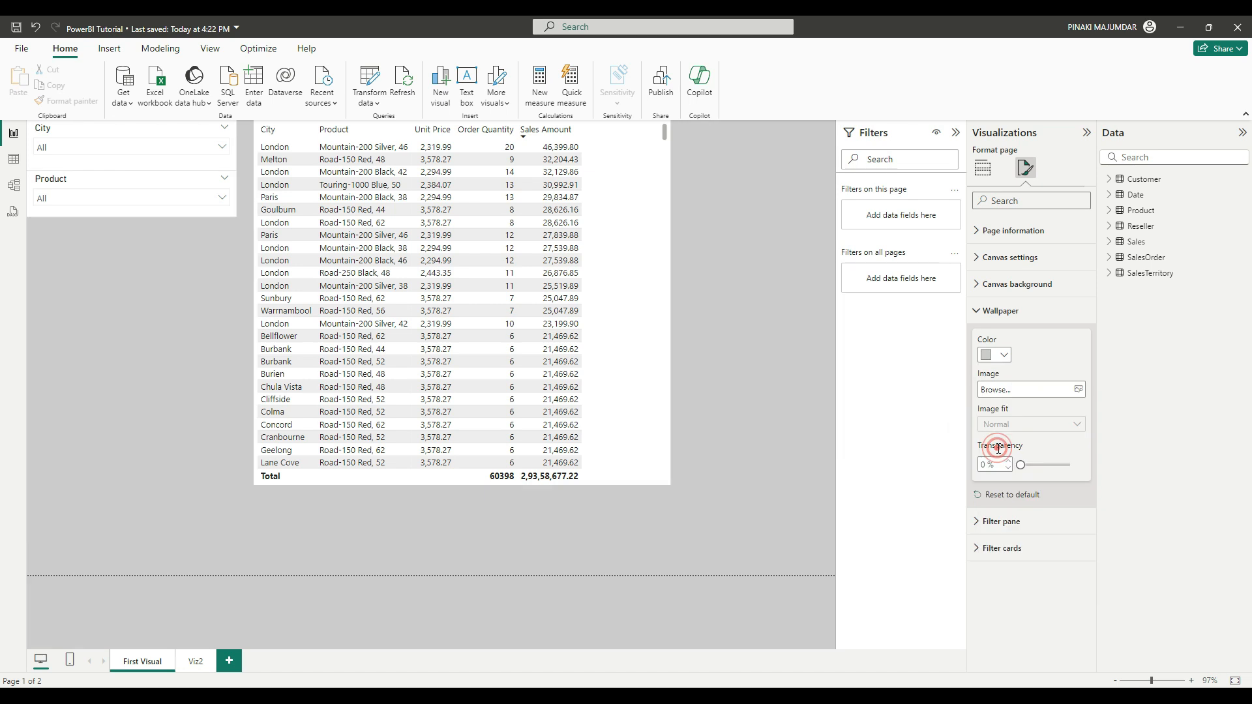
left_click(1005, 357)
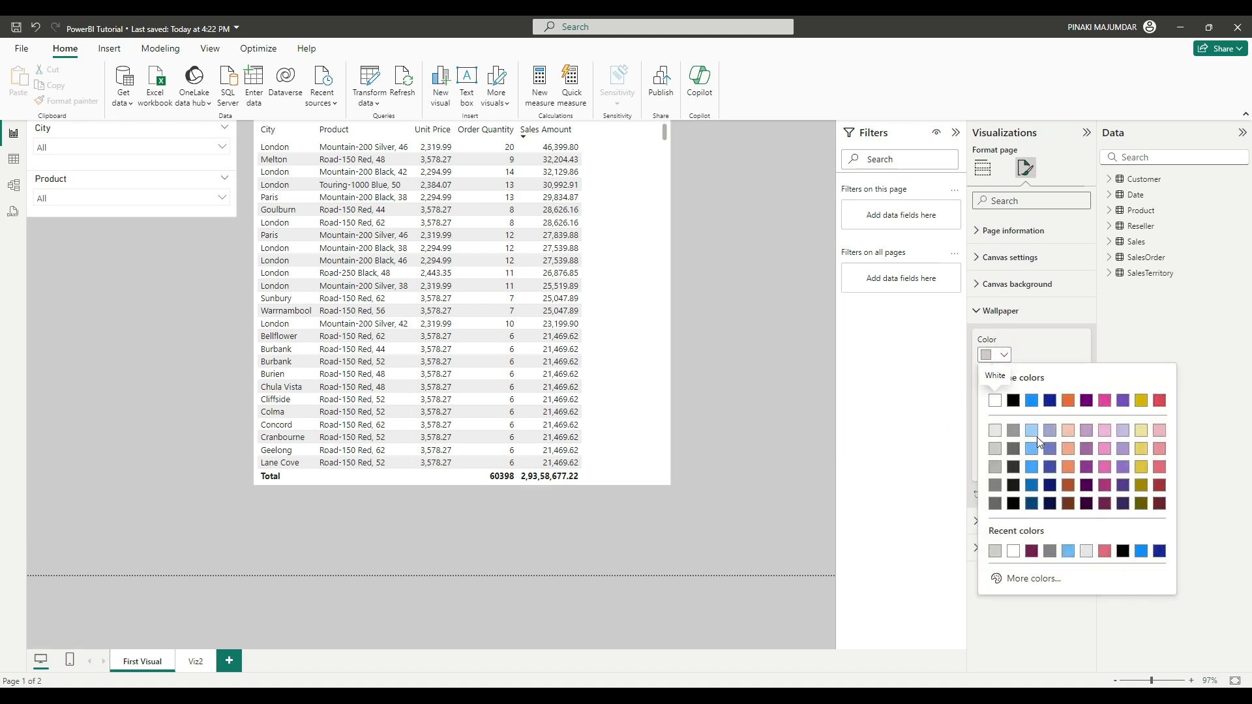
left_click(1034, 433)
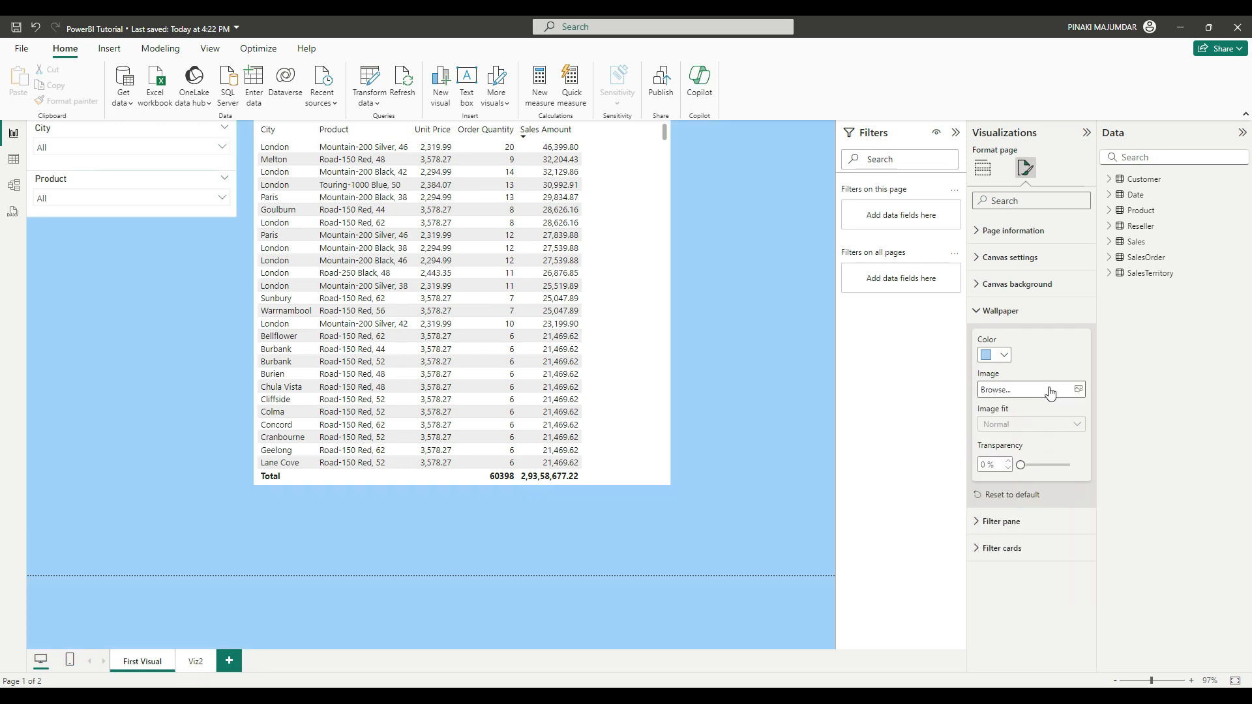
Step: Open the wallpaper image chooser, dismiss it without picking a file, and set the wallpaper color to white
left_click(1078, 390)
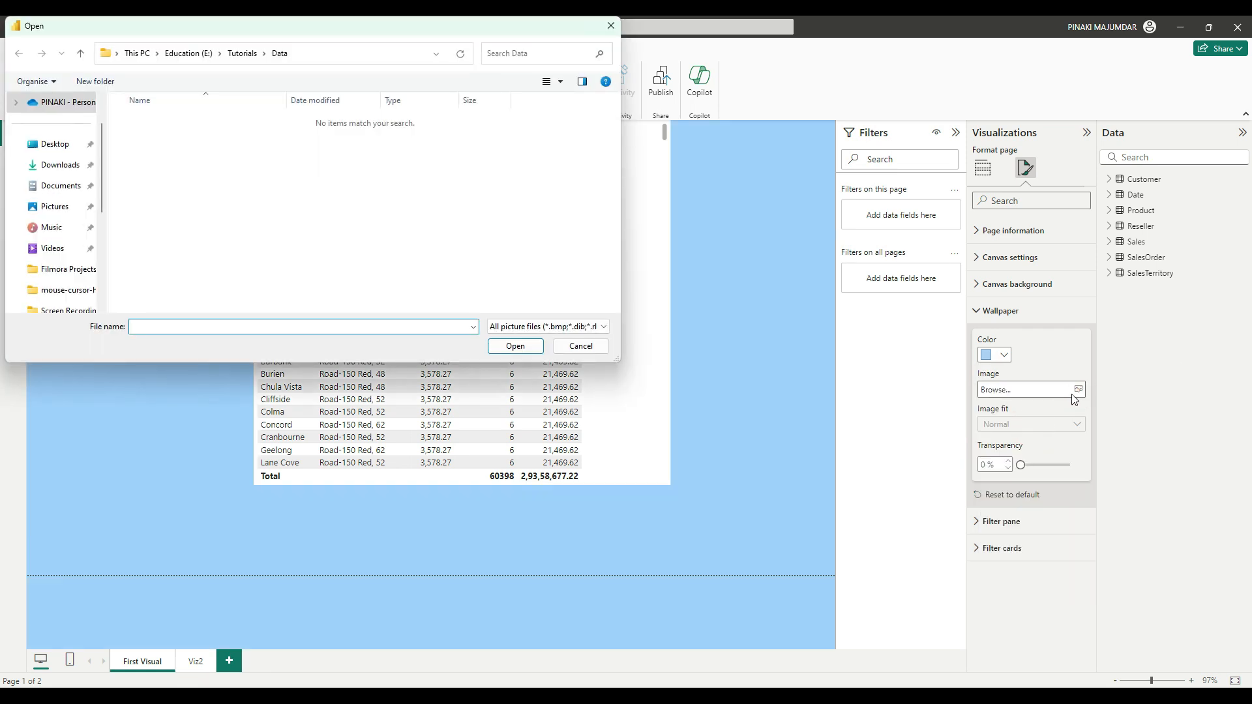
left_click(611, 30)
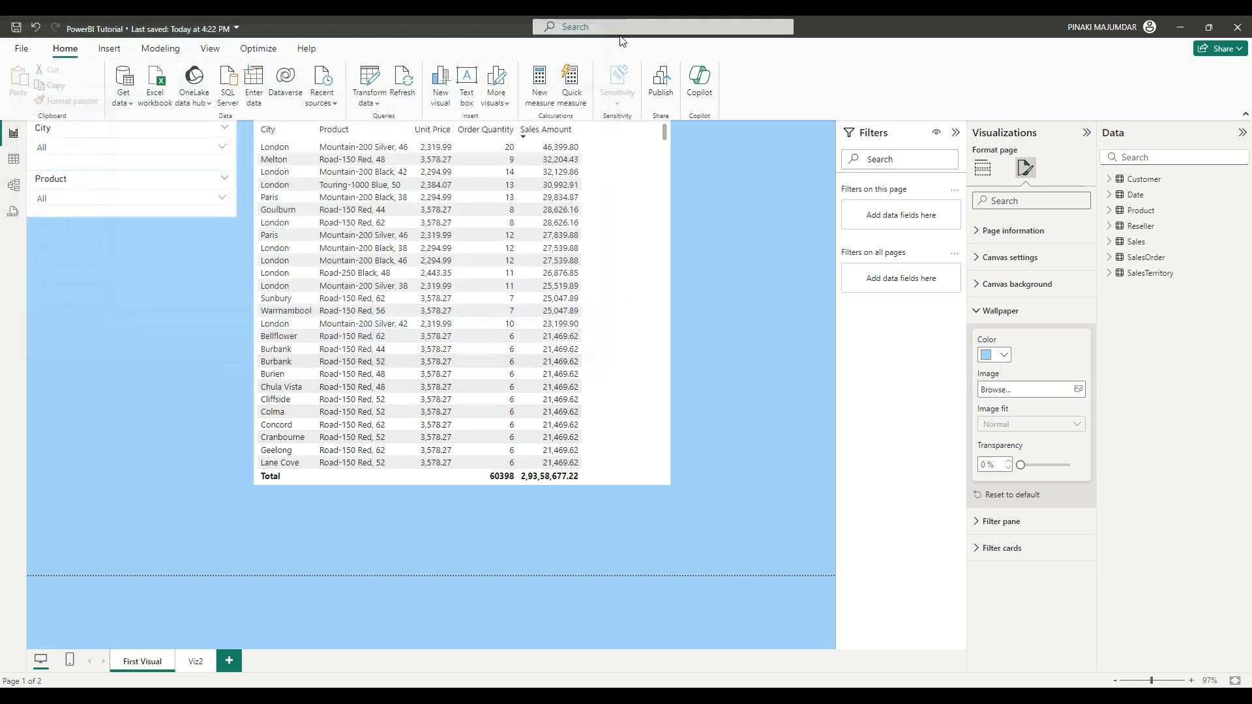
left_click(1004, 357)
left_click(994, 400)
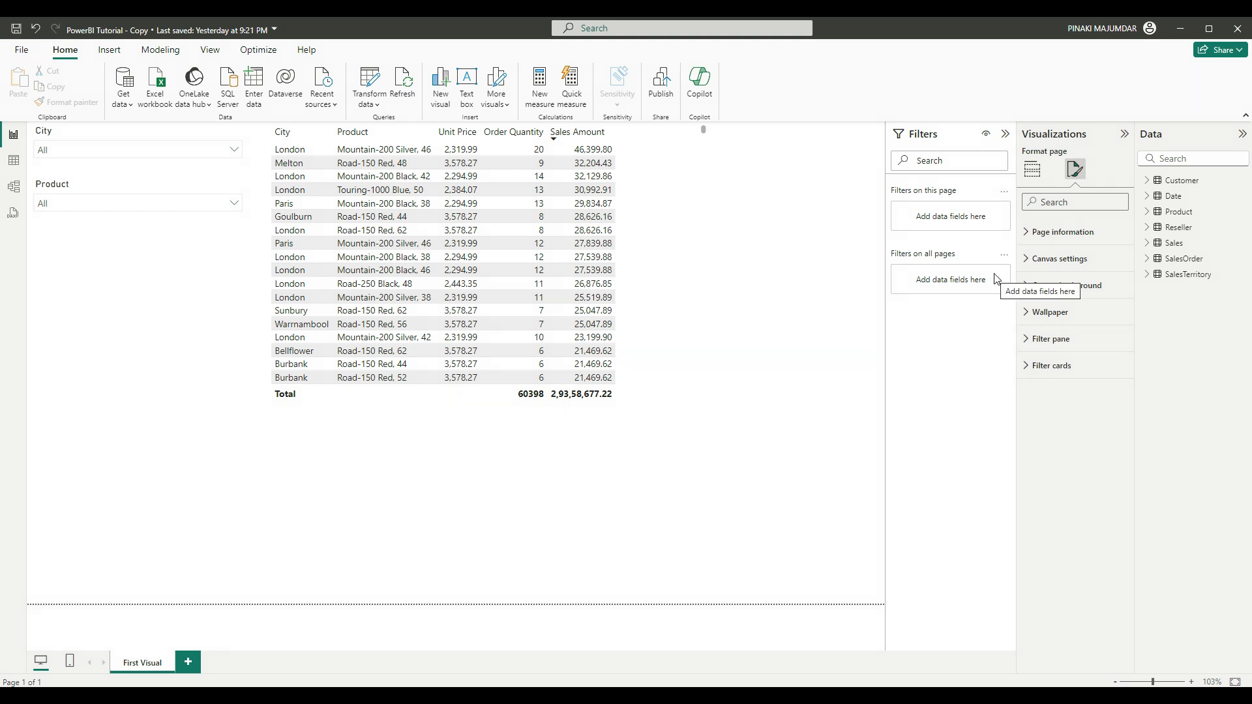
Step: Set the First Visual page's canvas background color to the red theme color
left_click(1040, 287)
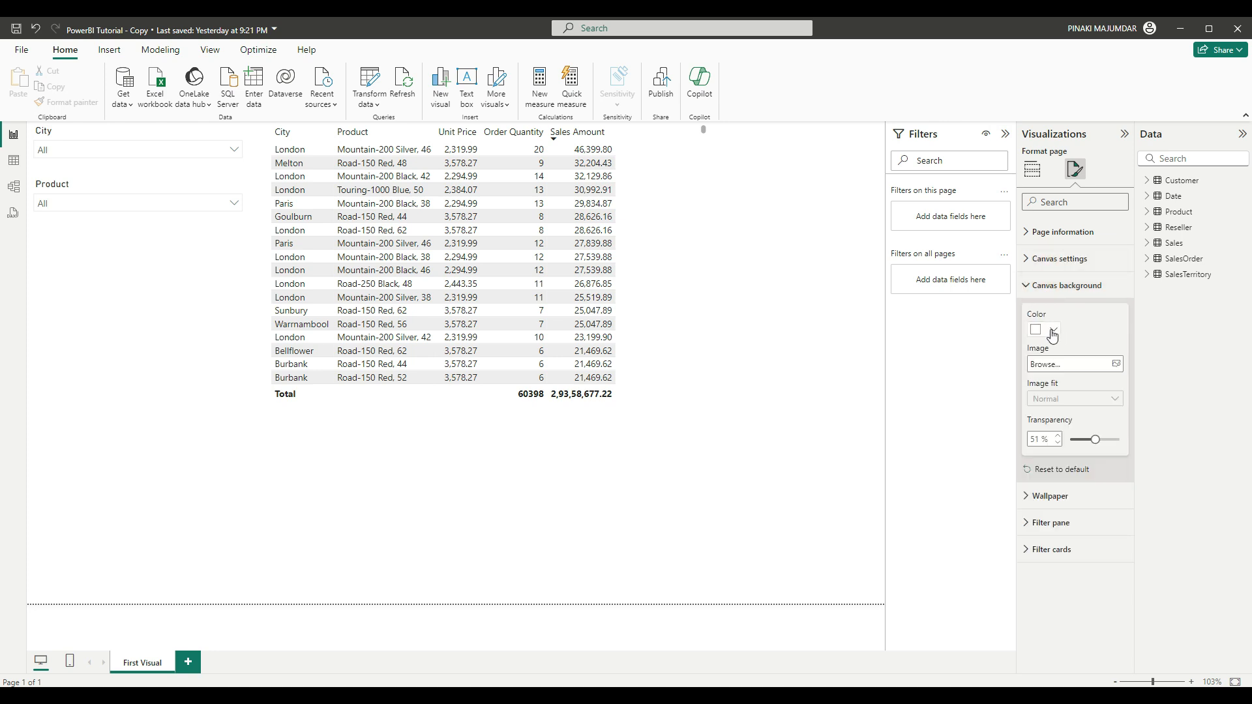
left_click(1027, 496)
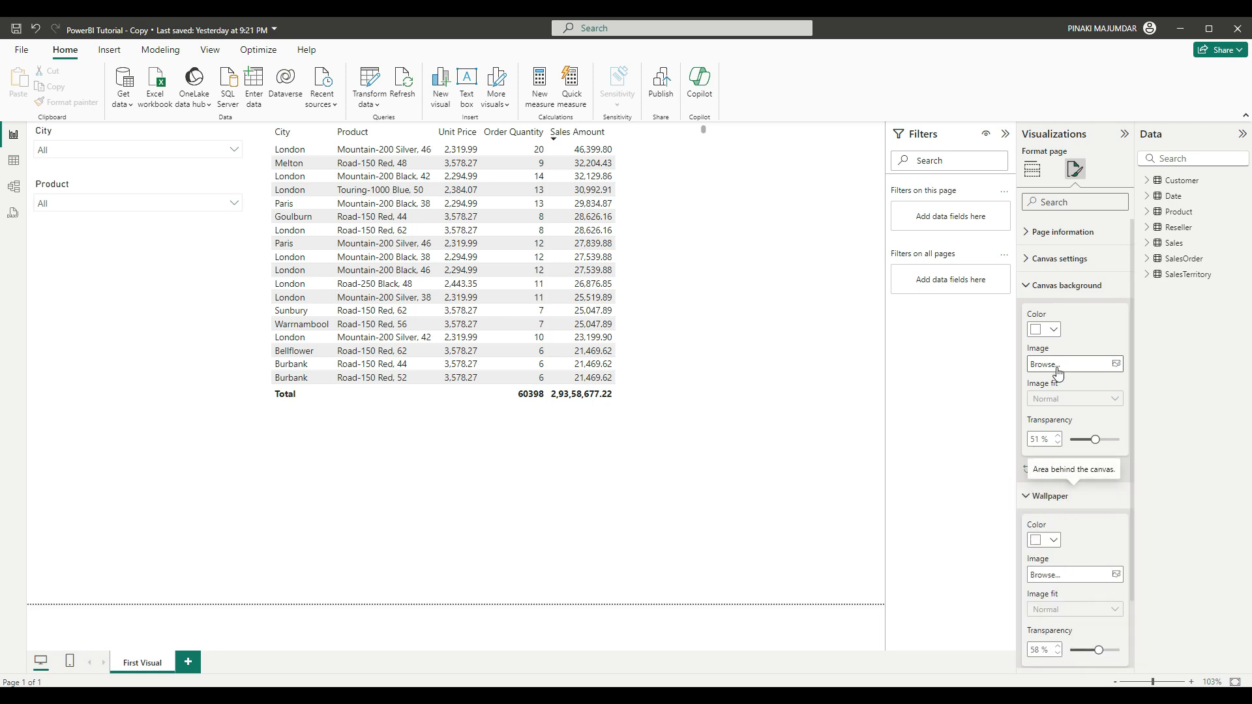
left_click(1052, 331)
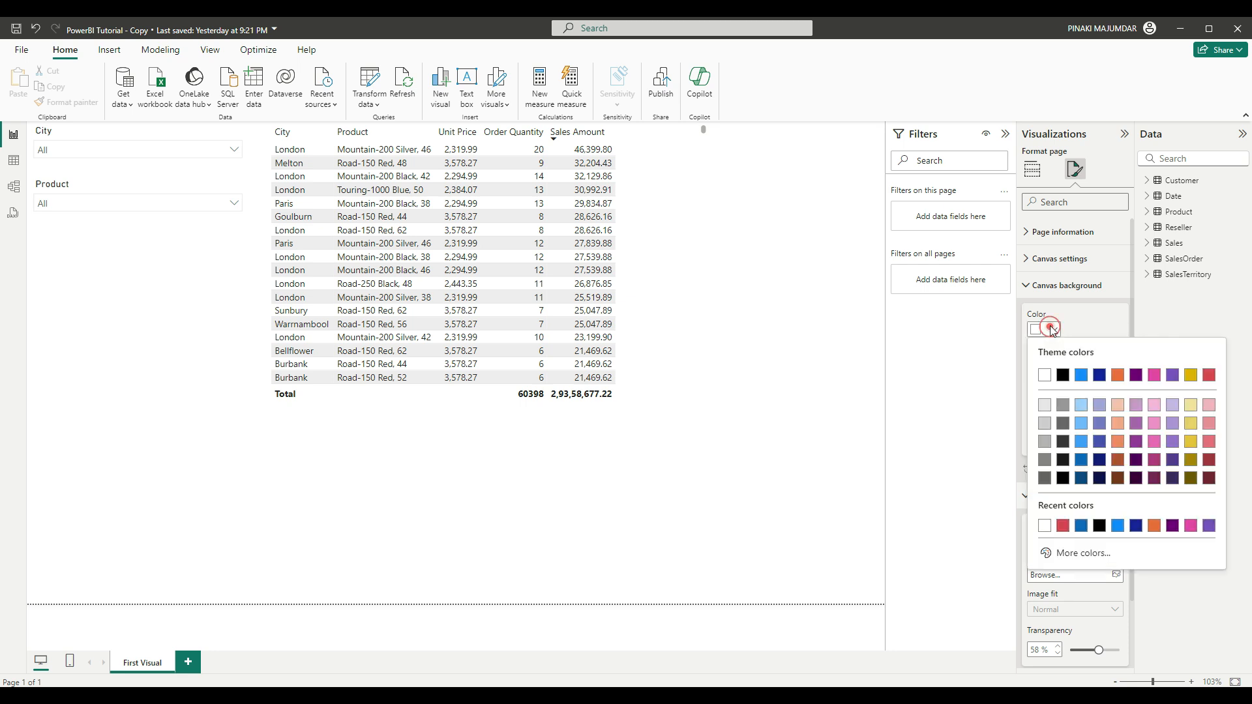
left_click(1207, 374)
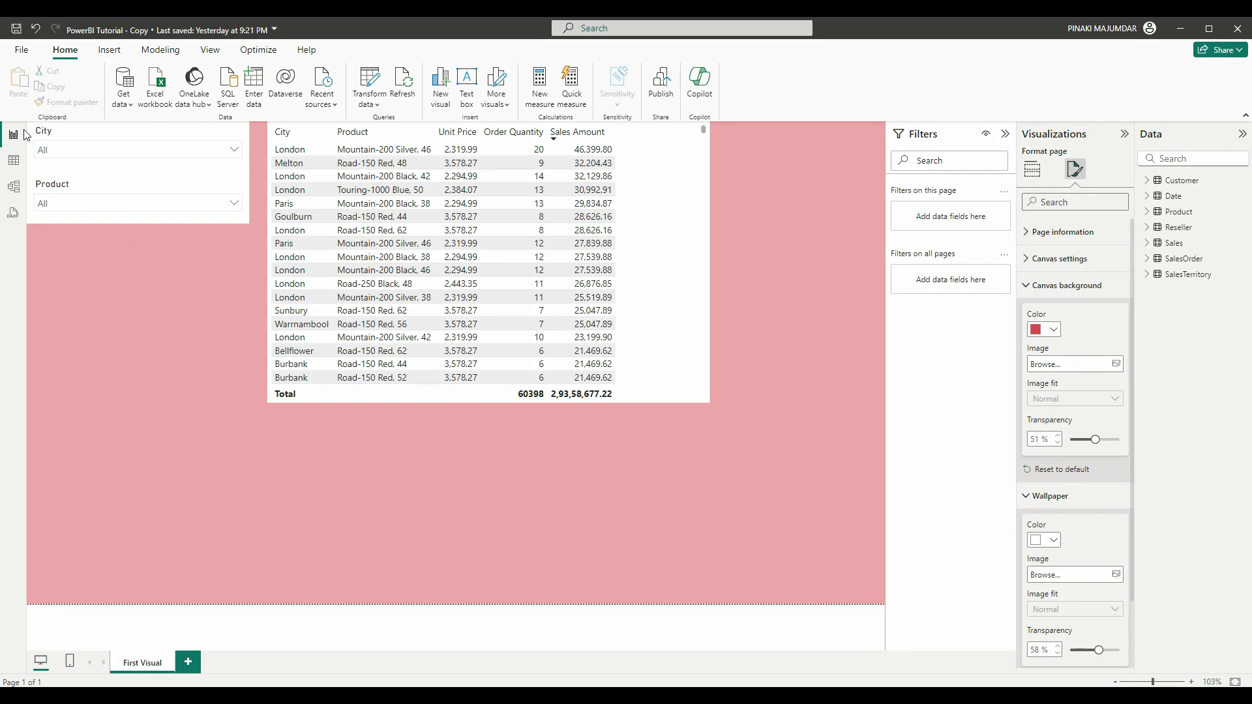
mouse_move(23, 120)
left_mouse_down()
mouse_move(628, 511)
mouse_move(896, 611)
left_mouse_up()
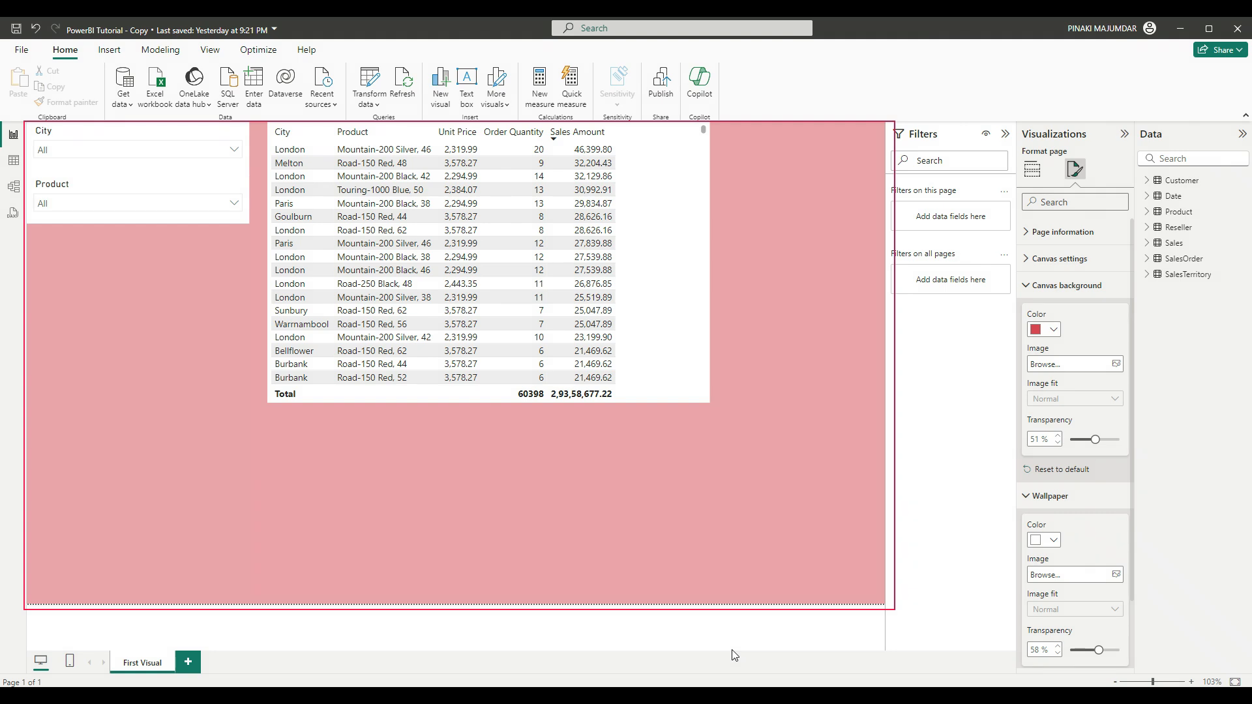
Step: Set the page's wallpaper color to dark blue and save the report
left_click(1052, 545)
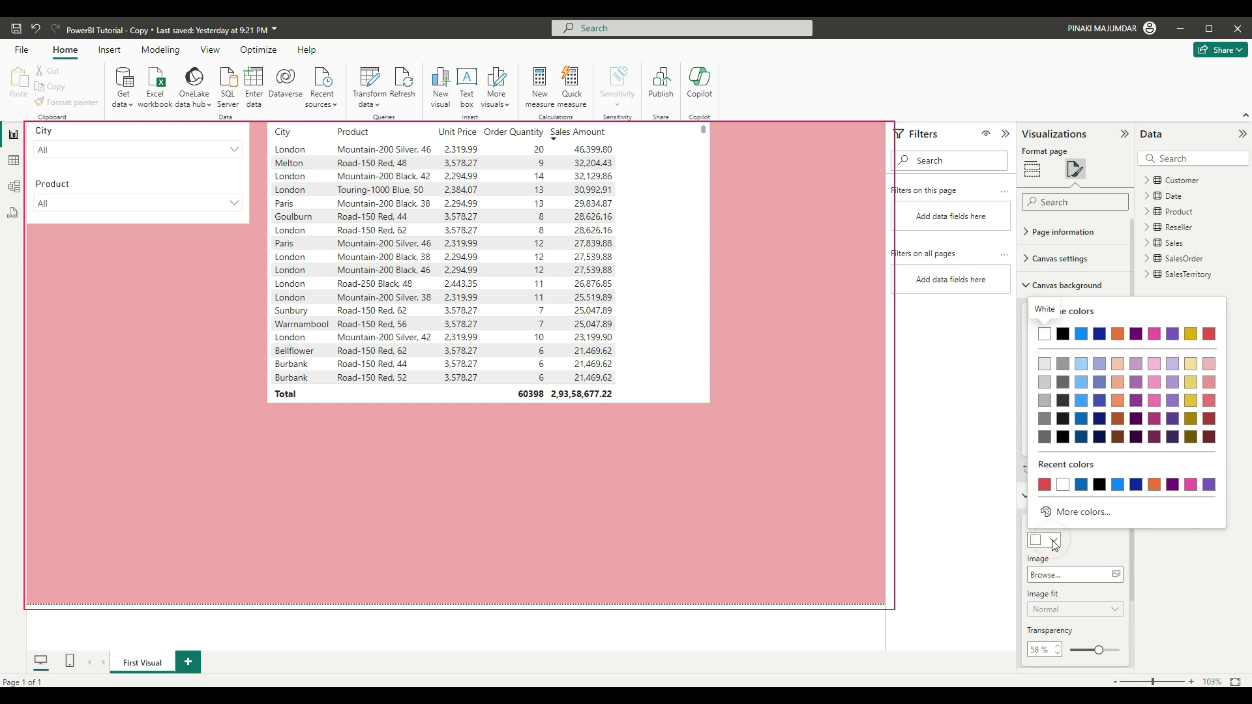
left_click(1082, 419)
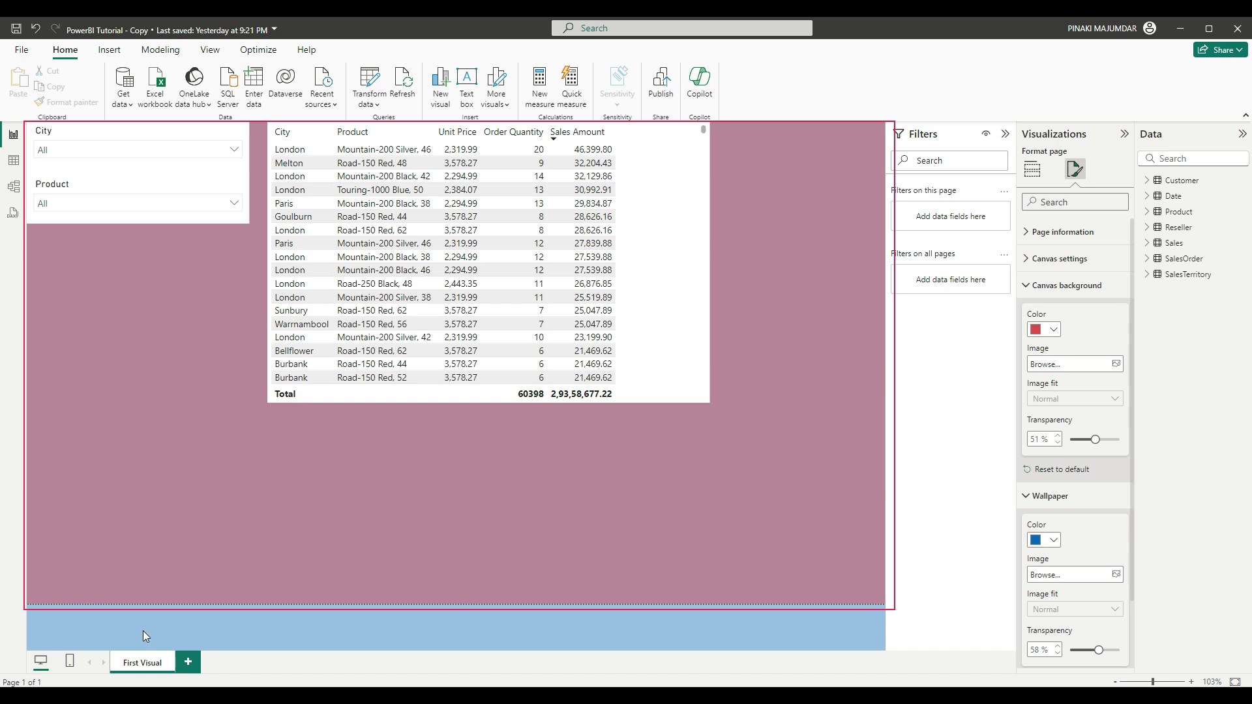
key("ctrl+s")
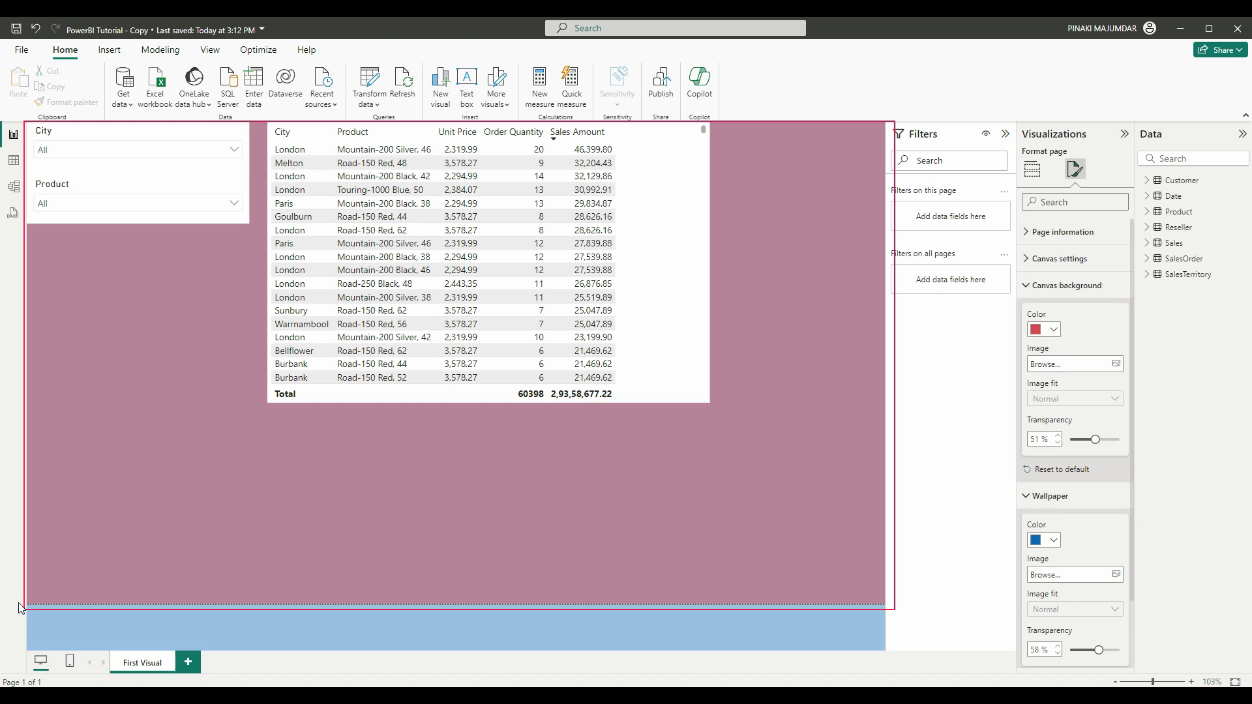
left_click_drag(18, 599, 901, 661)
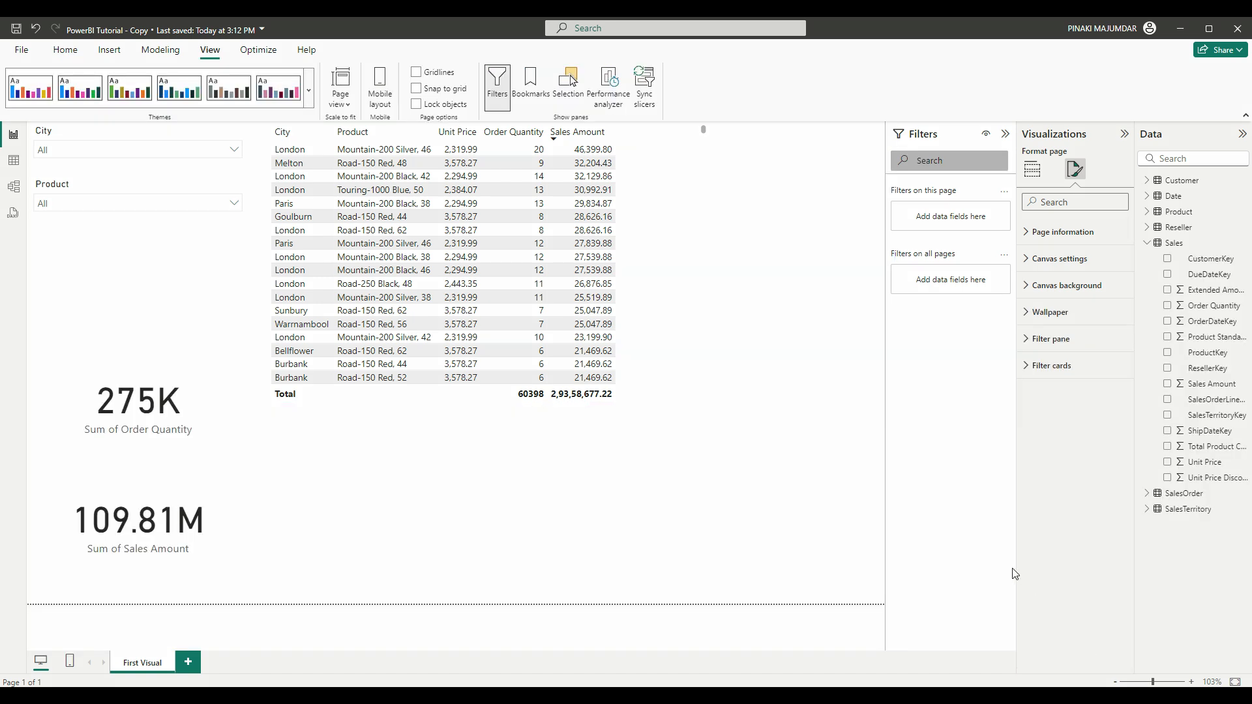
left_click_drag(978, 364, 1007, 367)
left_click_drag(57, 498, 222, 559)
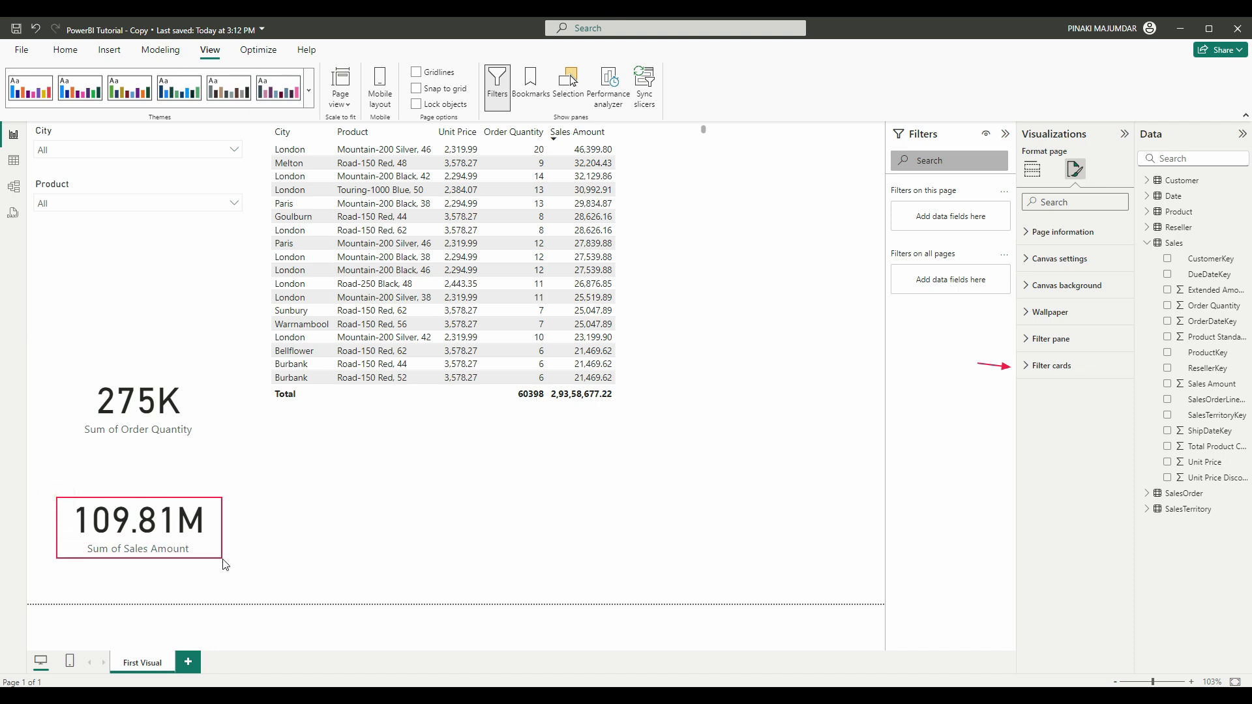
left_click_drag(67, 370, 204, 448)
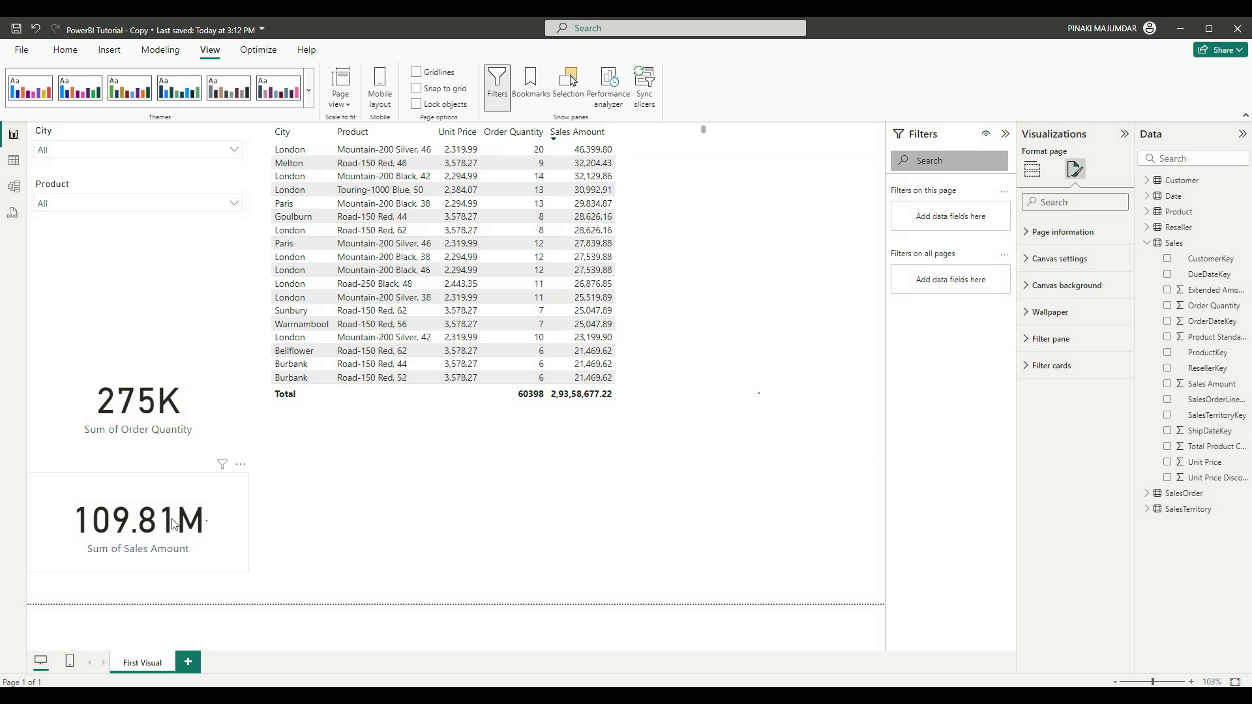
Step: Check the Sum of Sales Amount card's filter, and set the page's filter card input box color to gray
left_click(230, 500)
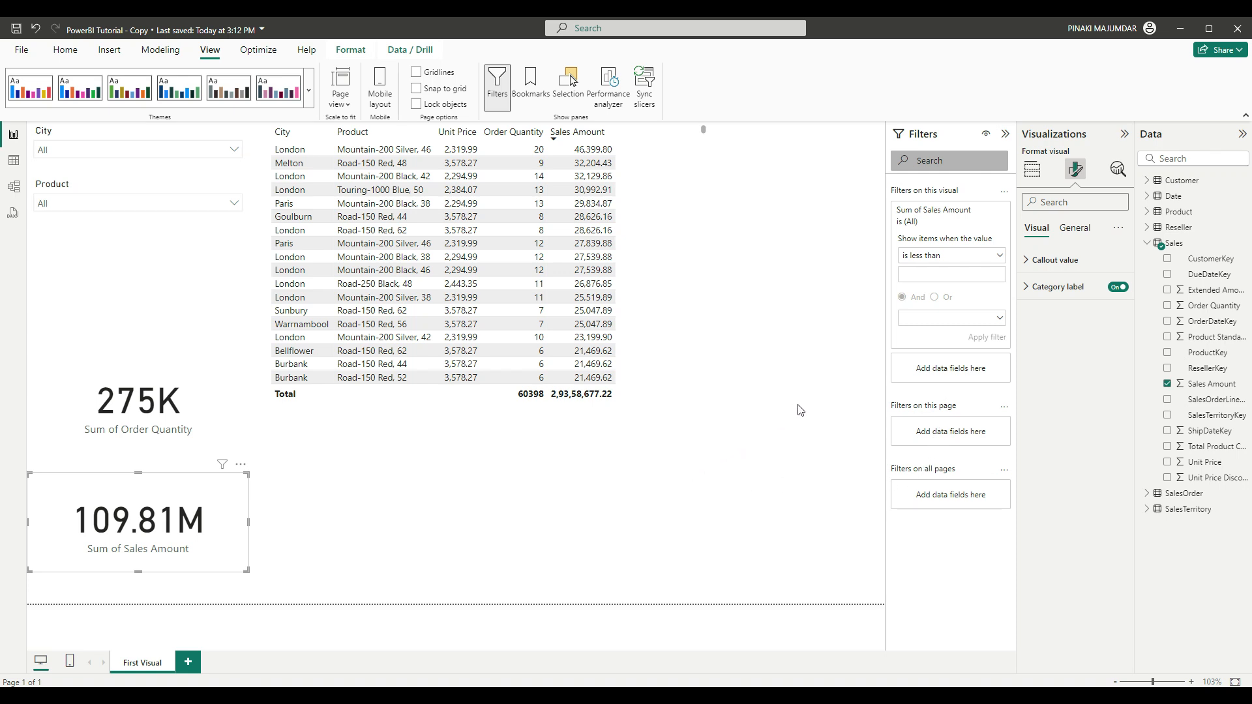
left_click(811, 361)
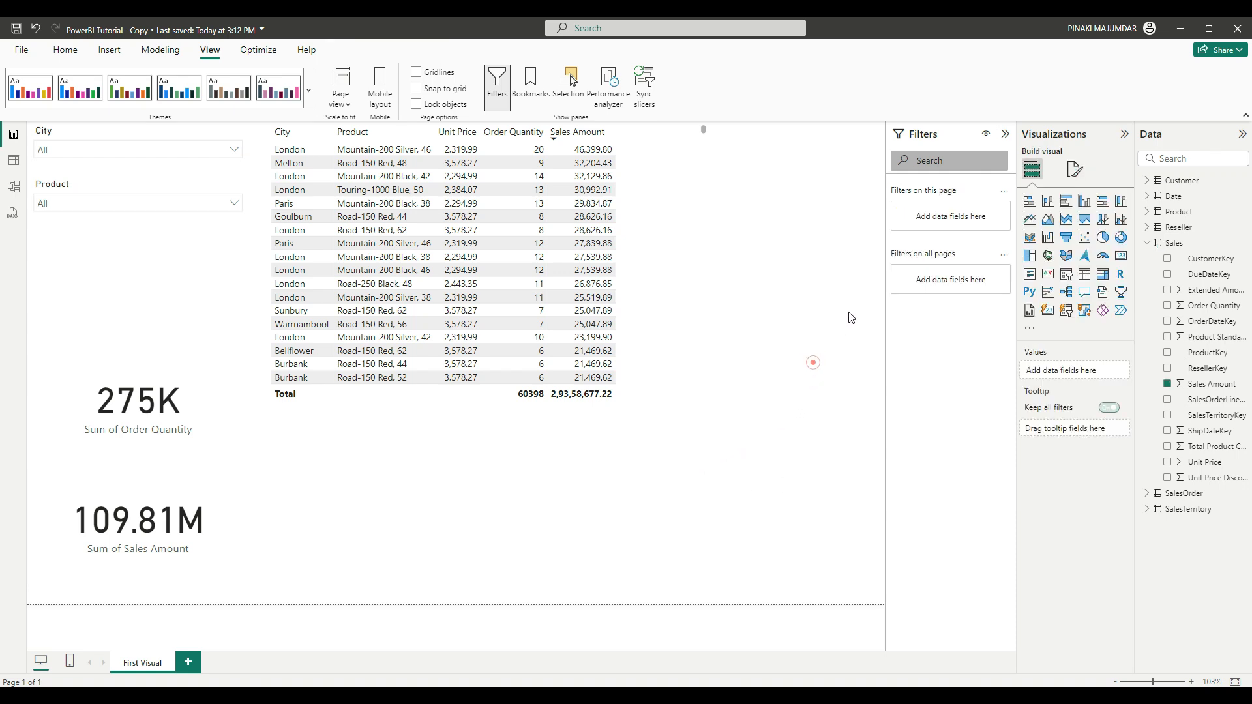
left_click(1074, 169)
left_click(1025, 365)
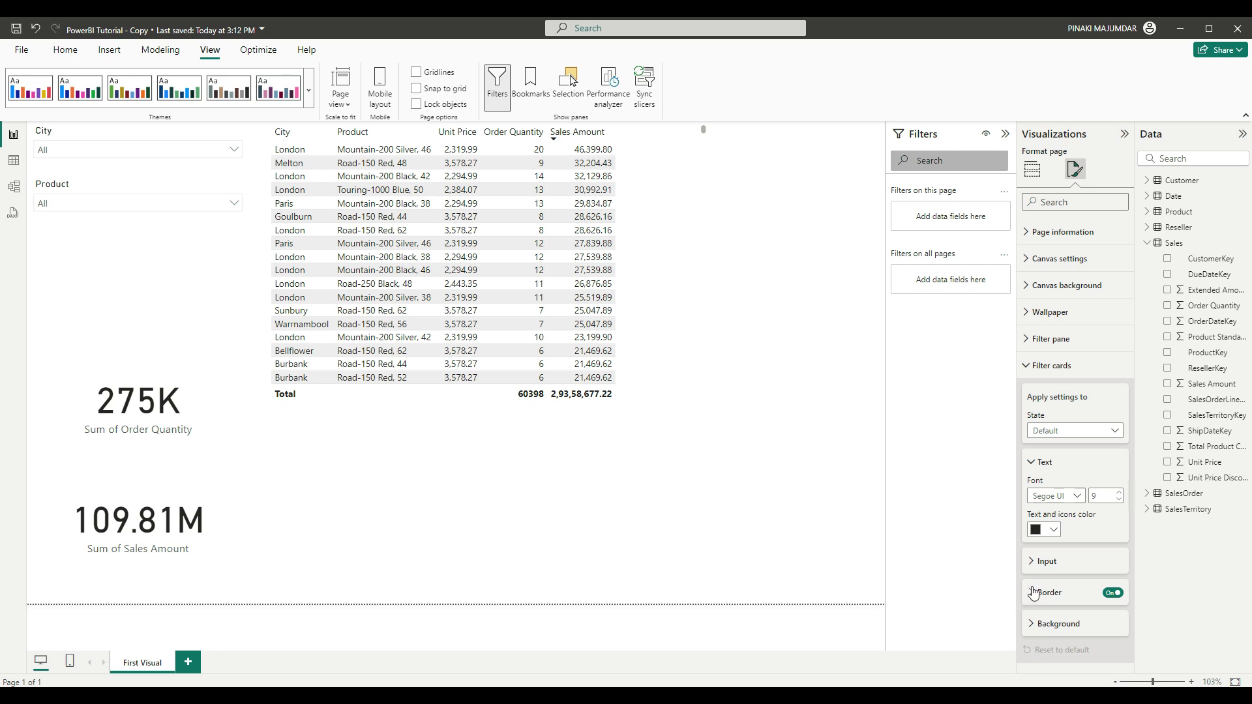
left_click(1028, 566)
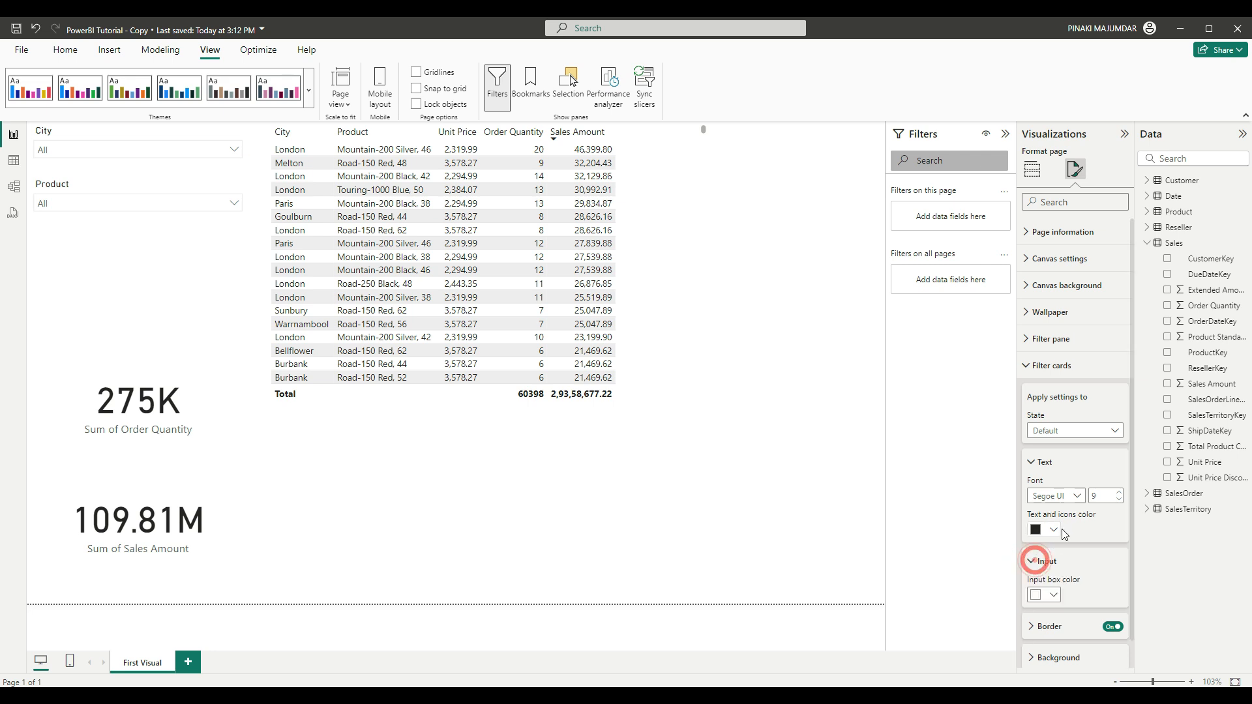
scroll(1085, 482, "down", 1)
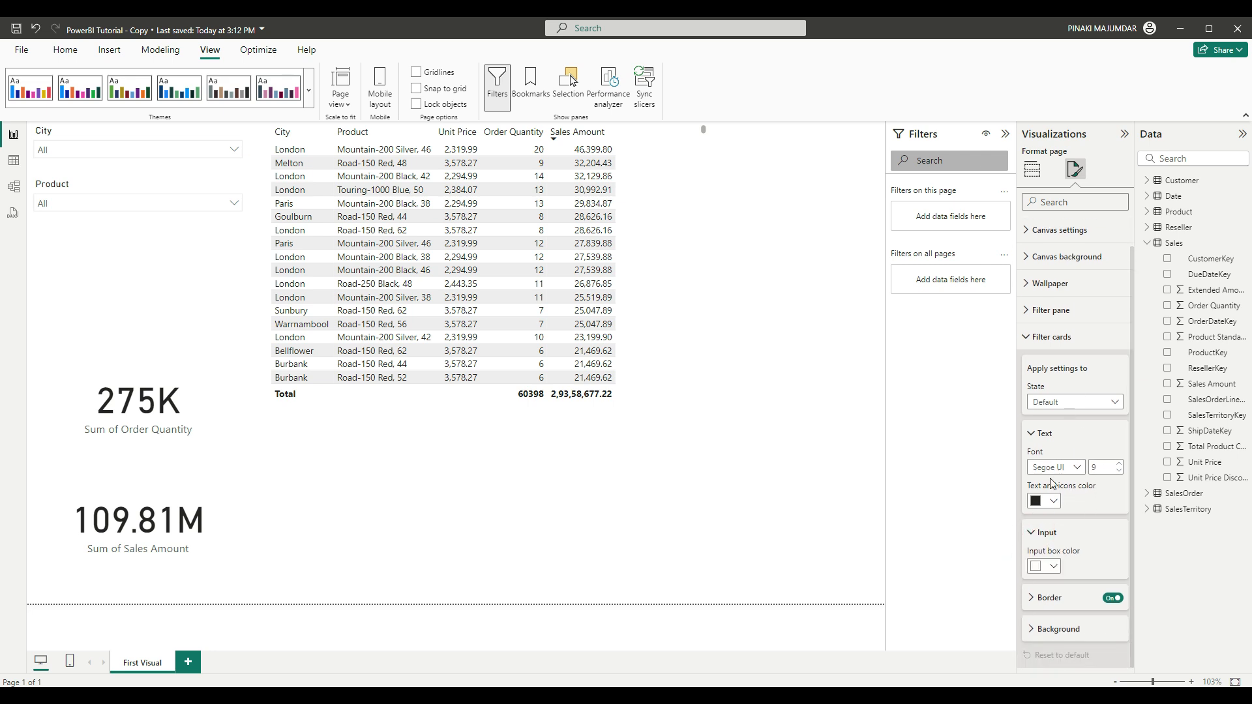
left_click(1048, 571)
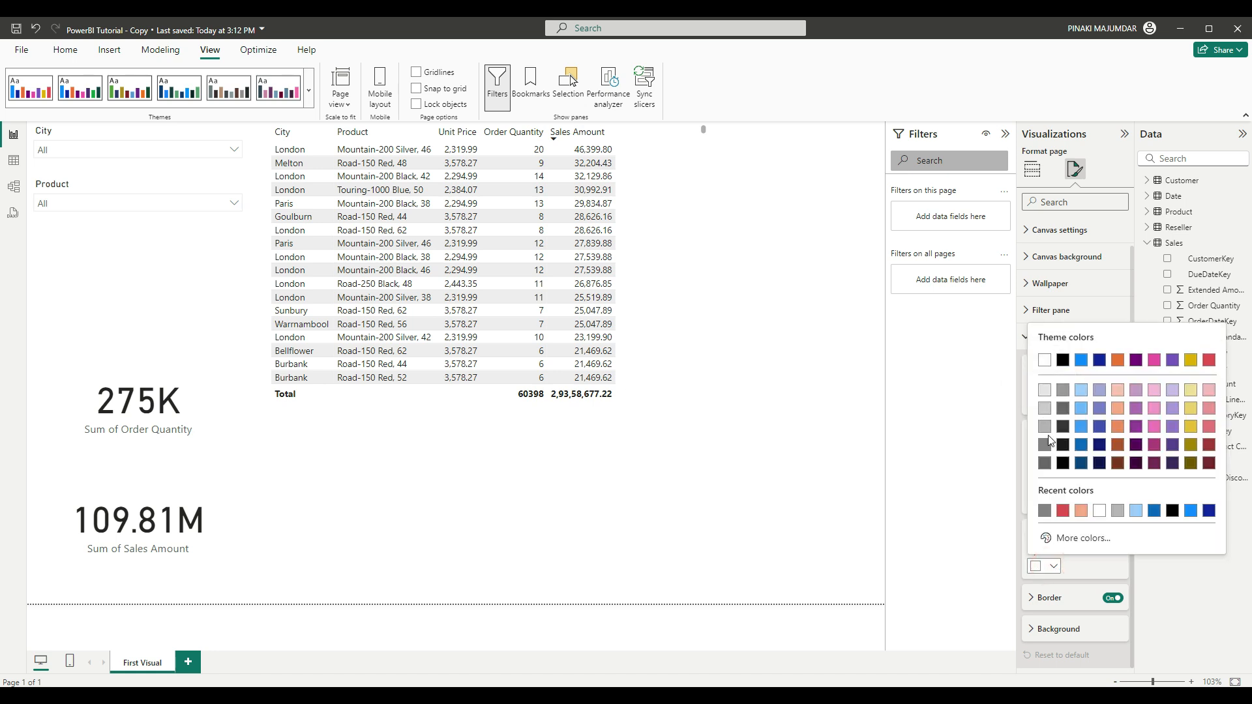
left_click(1044, 428)
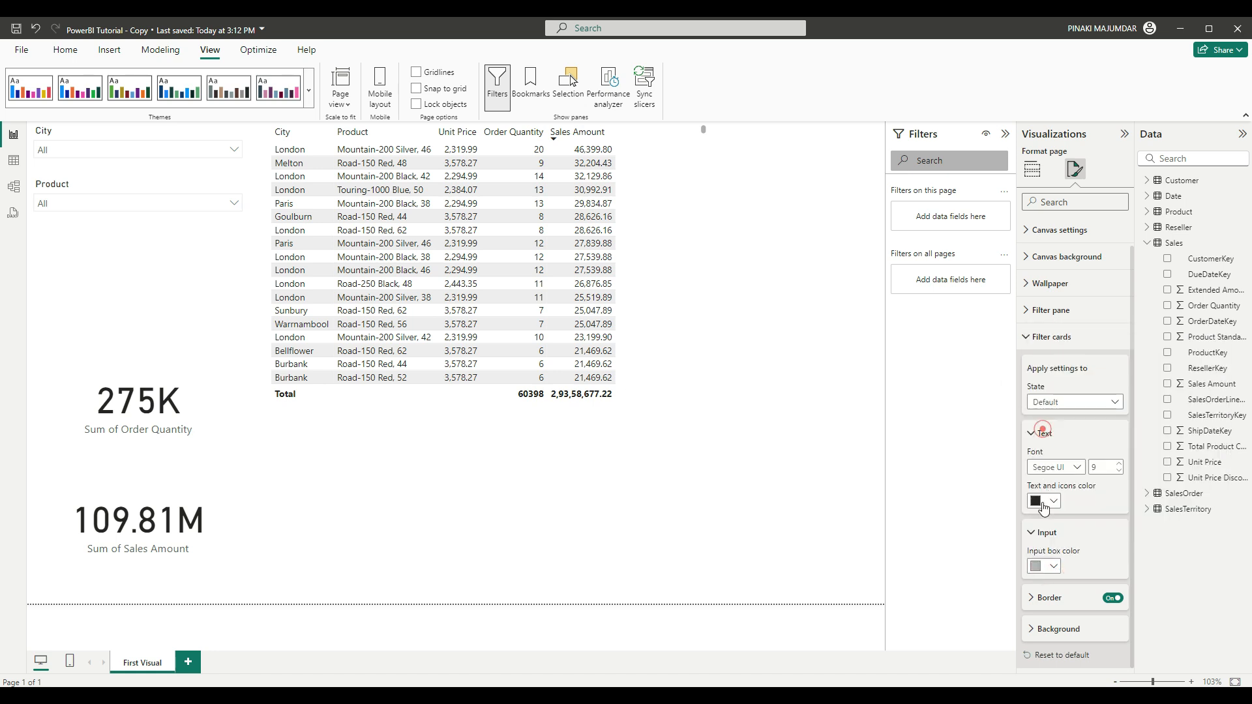
Step: Set the filter cards' border color to the red theme color
left_click(1029, 598)
left_click(1046, 631)
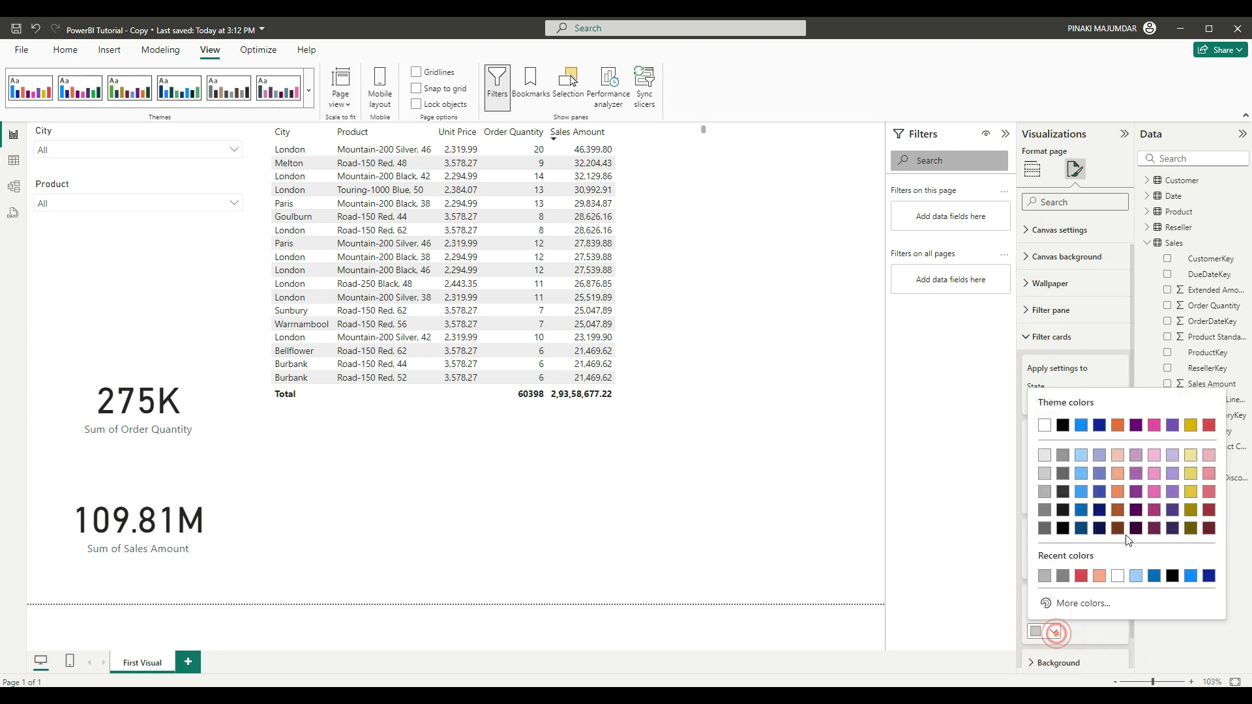
left_click(1208, 425)
Step: Set the filter cards' background color to light orange and raise its transparency
scroll(1098, 515, "down", 1)
left_click(1058, 629)
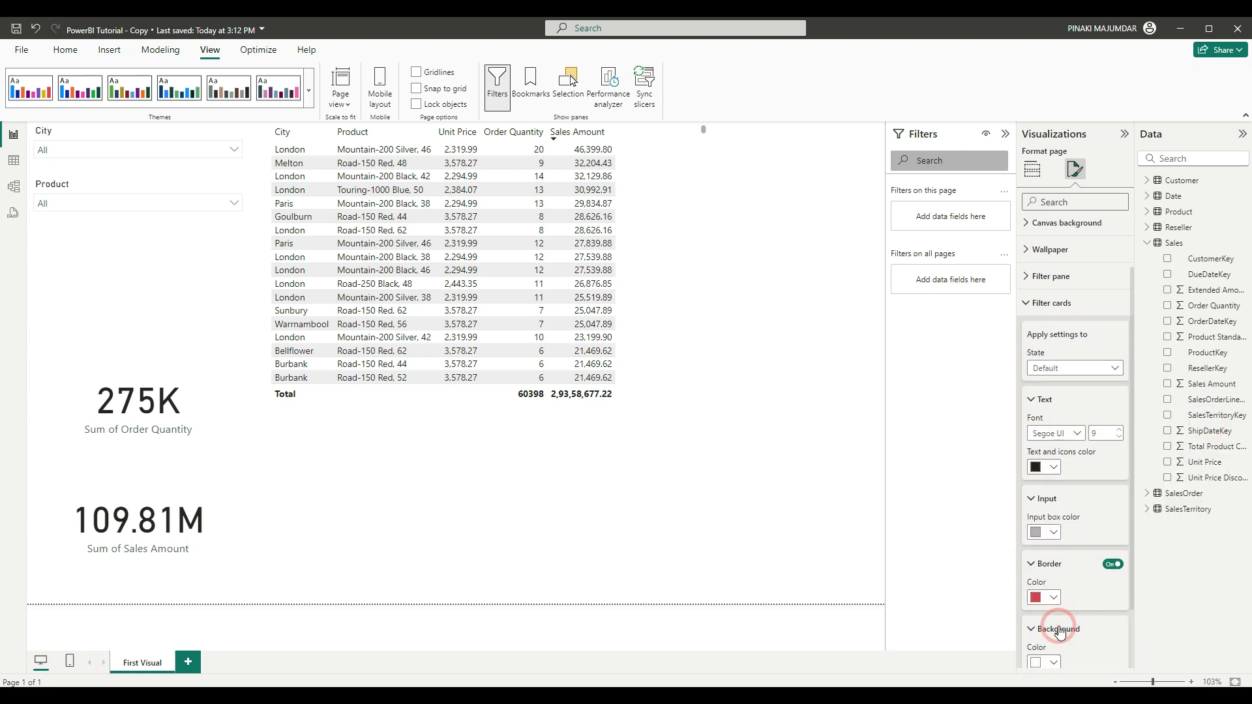
scroll(1058, 631, "down", 1)
left_click(1045, 586)
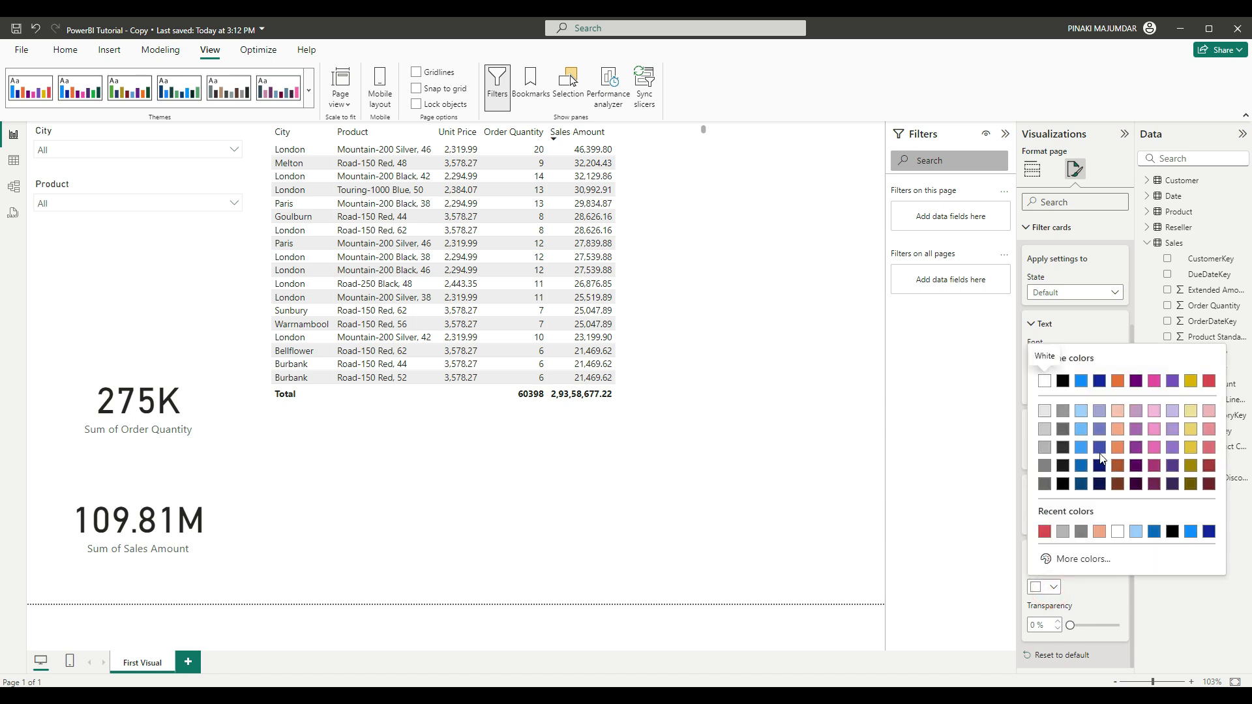
left_click(1117, 429)
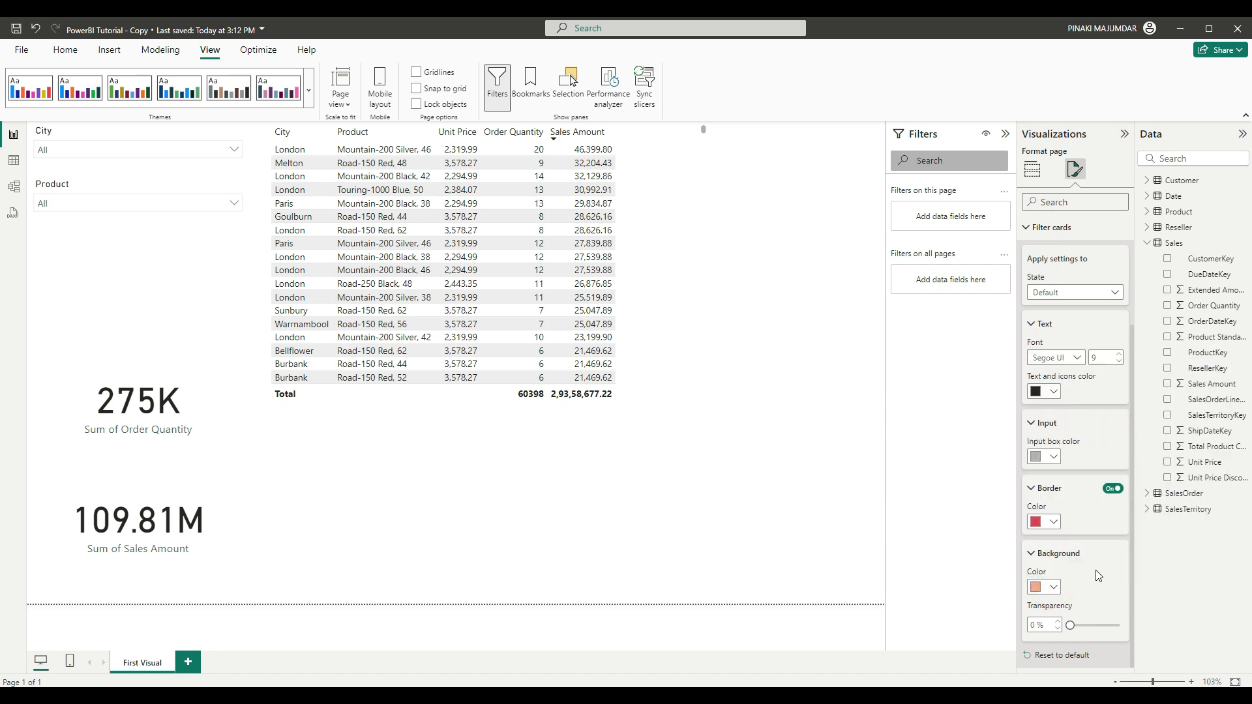
left_click_drag(1071, 626, 1095, 627)
Step: Examine the formatted filter of the Sum of Sales Amount card alongside the page's filter card settings
left_click(696, 517)
left_click(202, 555)
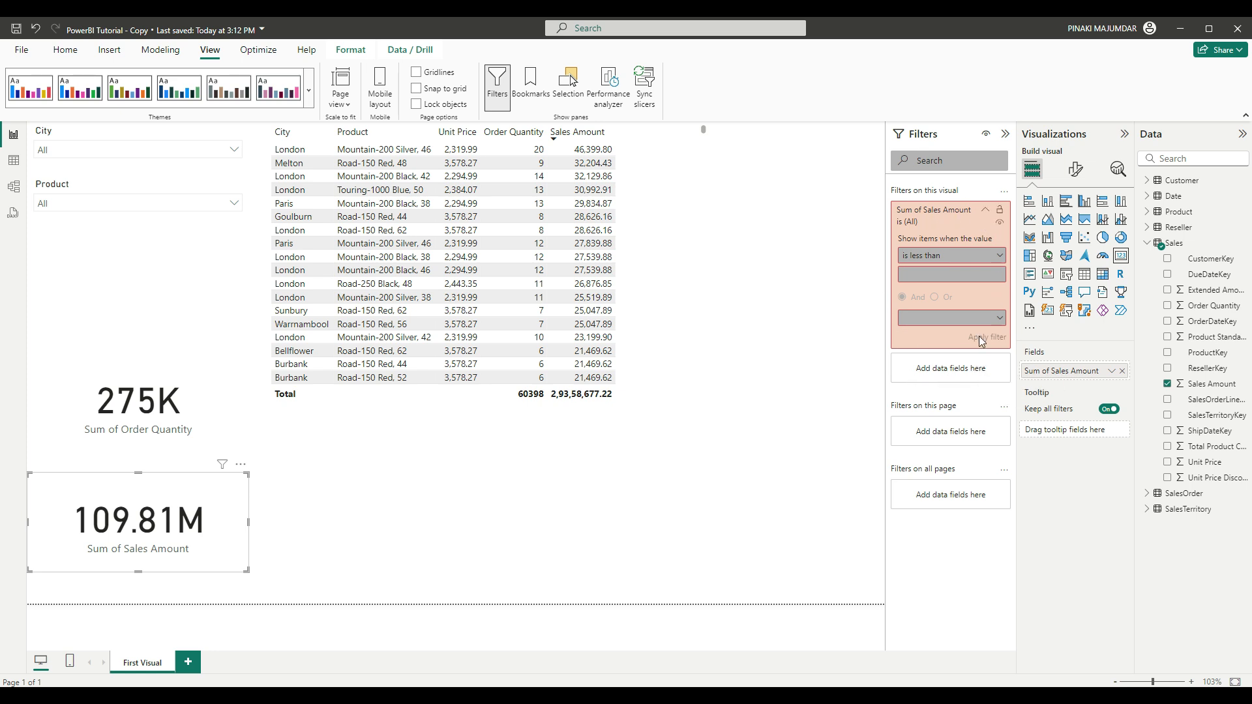
left_click(825, 360)
left_click(1075, 169)
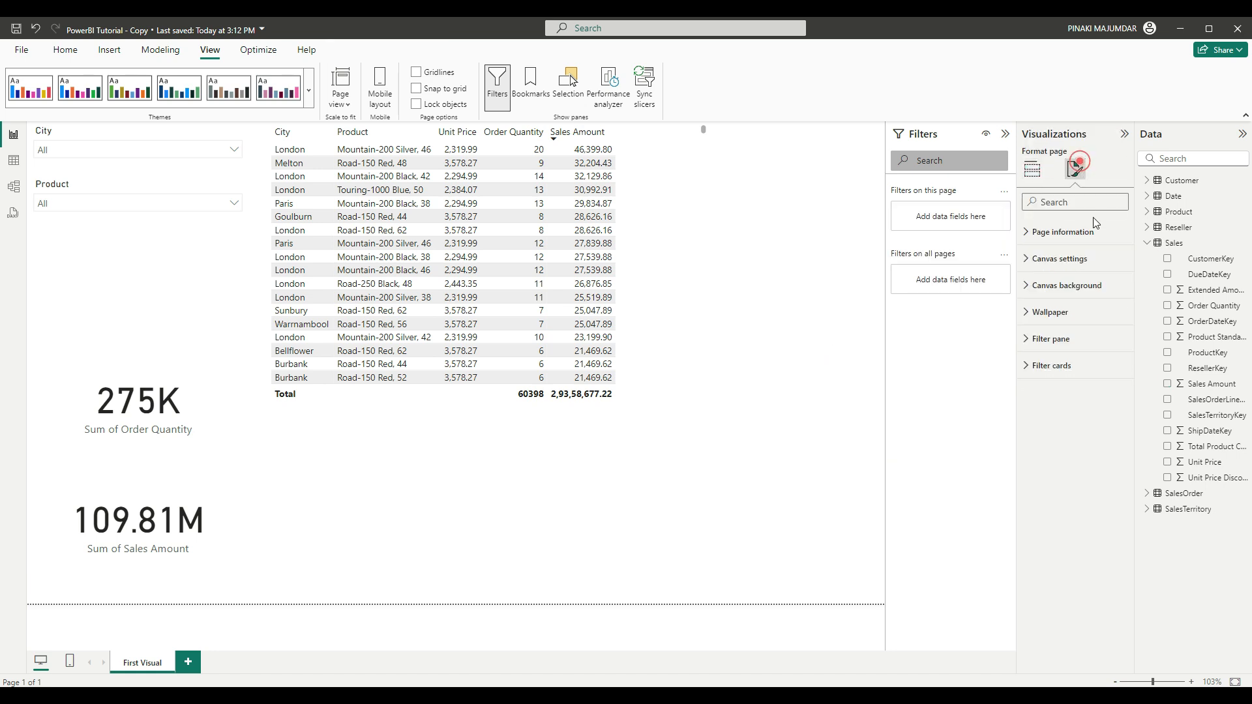
left_click(1037, 365)
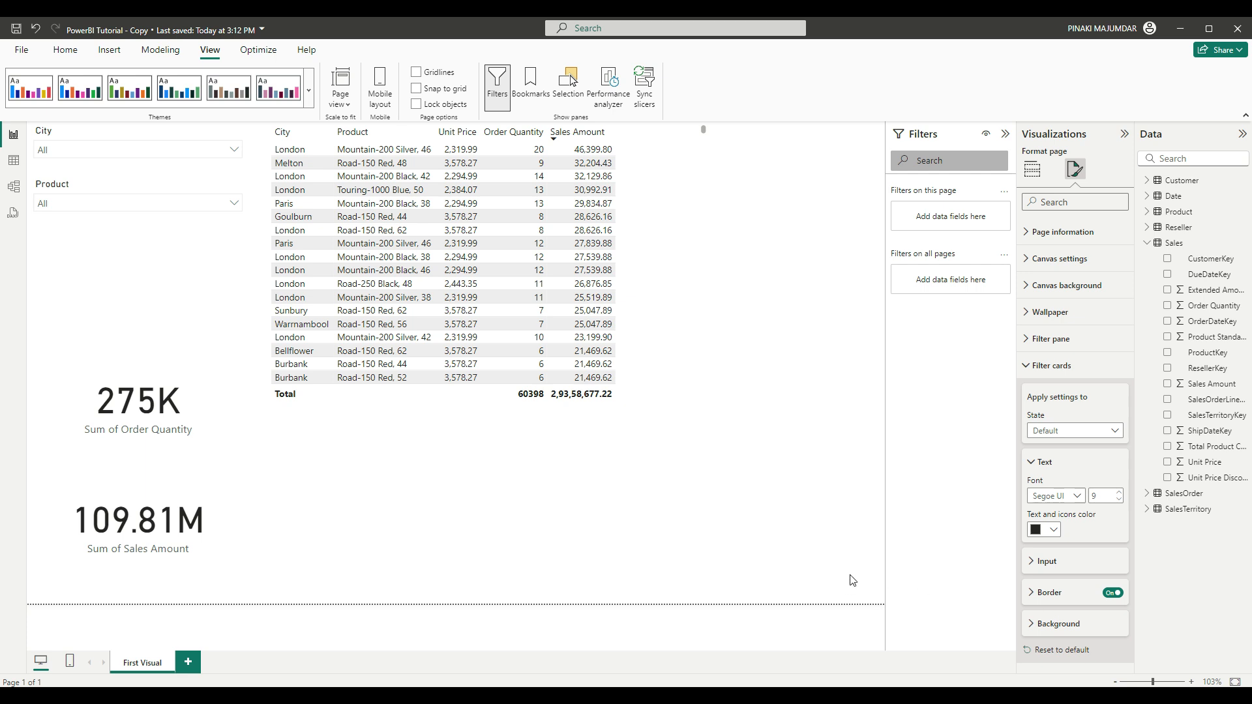
left_click(208, 541)
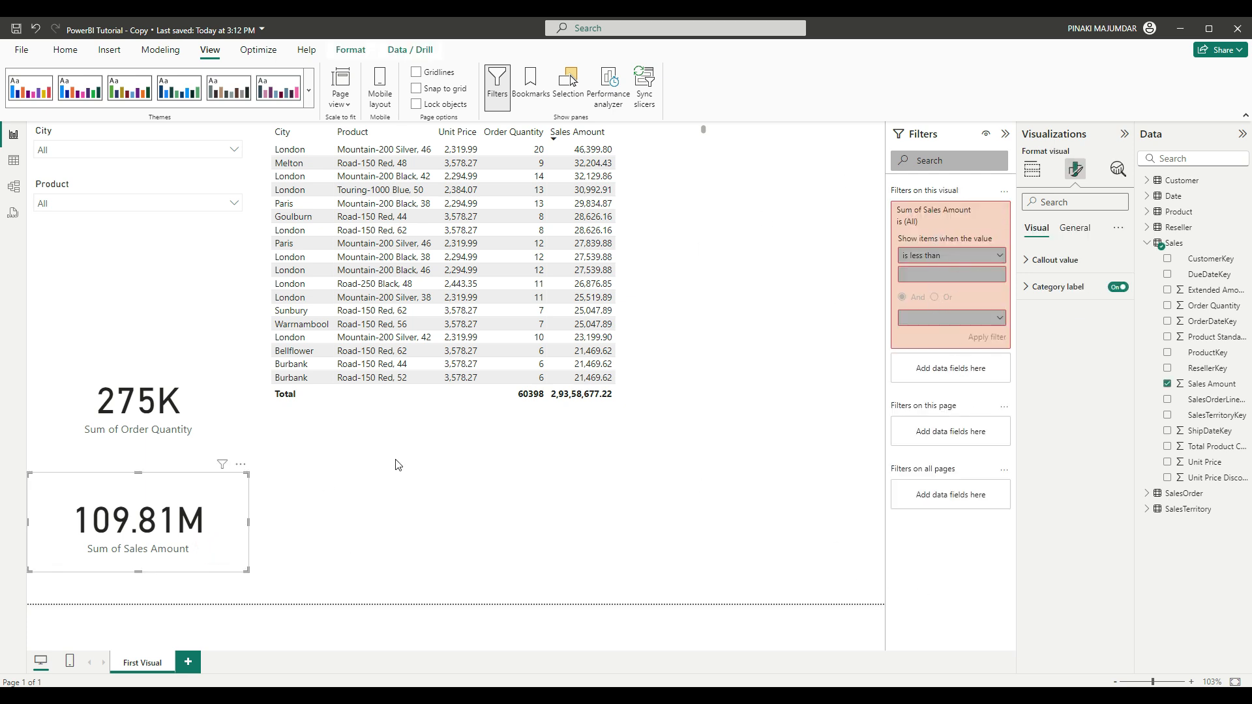
left_click(143, 592)
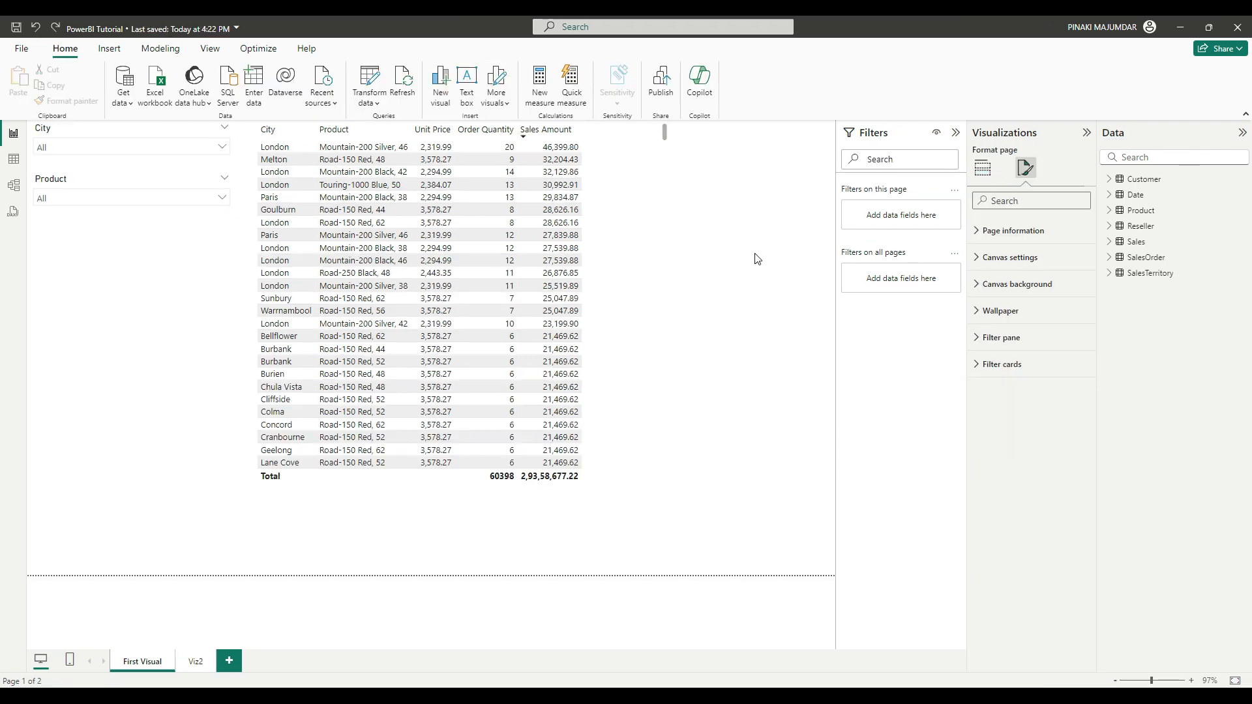
Step: Apply the Minimal style preset to the sales table on the First Visual page
left_click(753, 256)
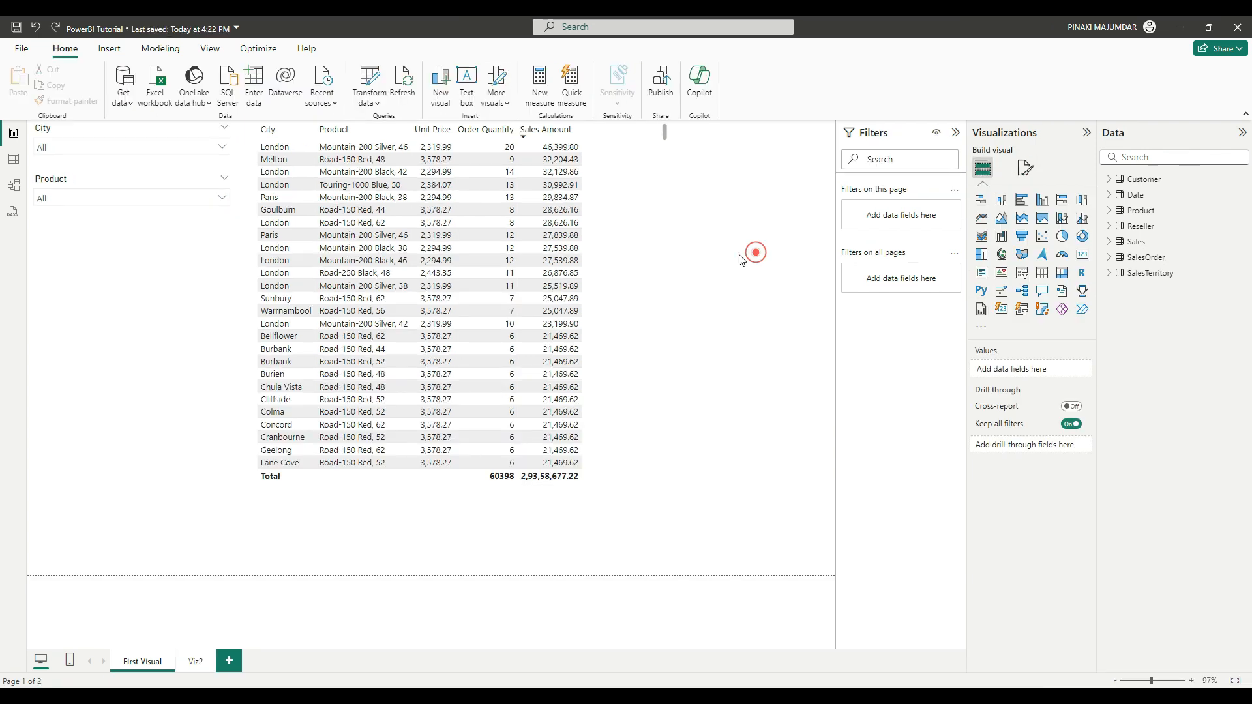
left_click(653, 254)
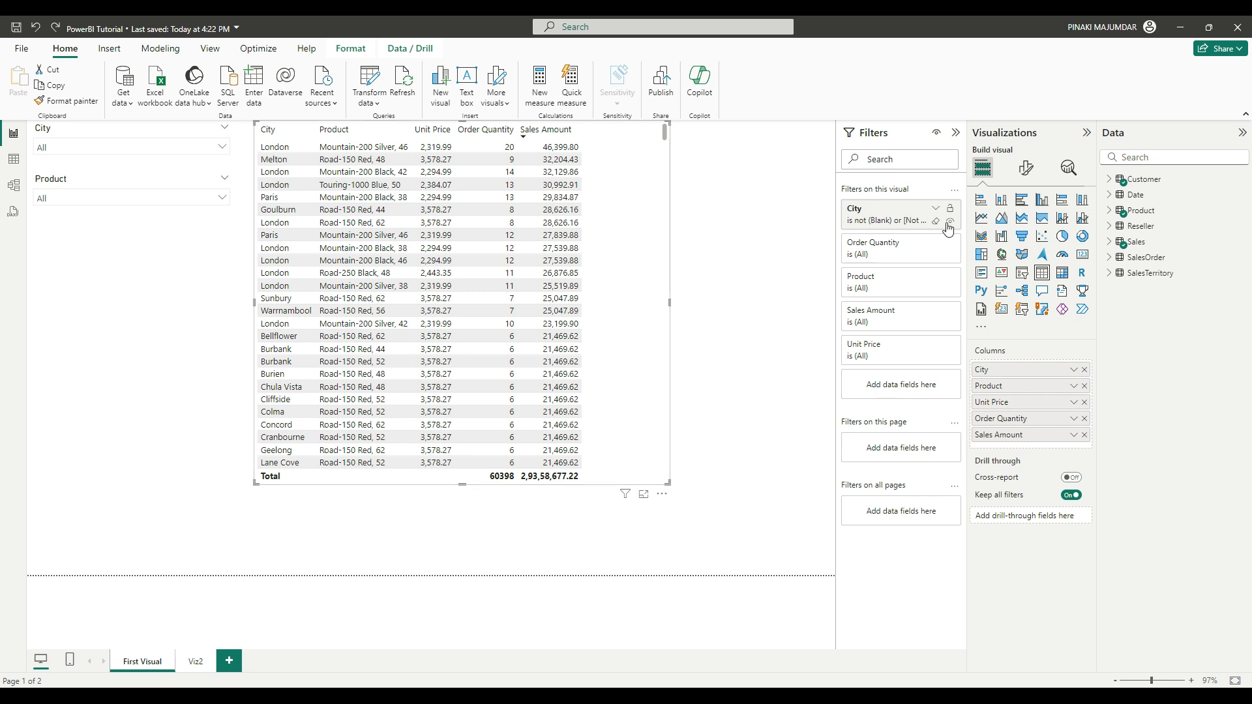
left_click(1026, 171)
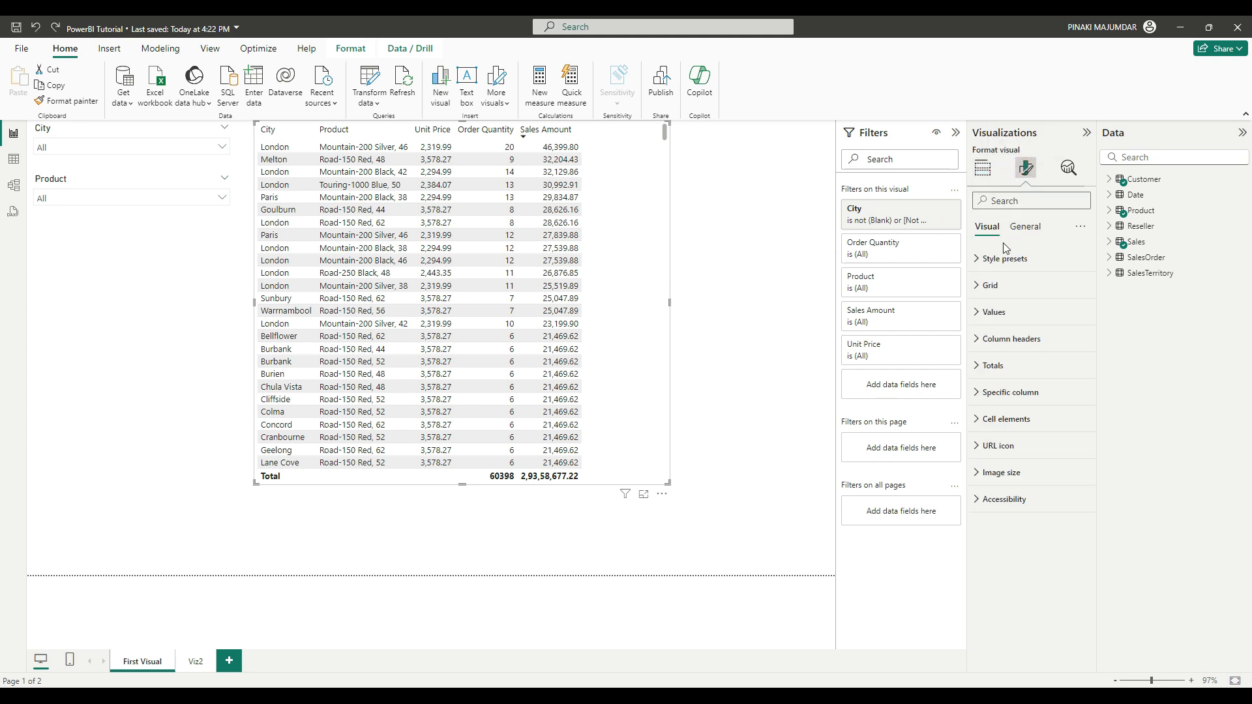
left_click(983, 260)
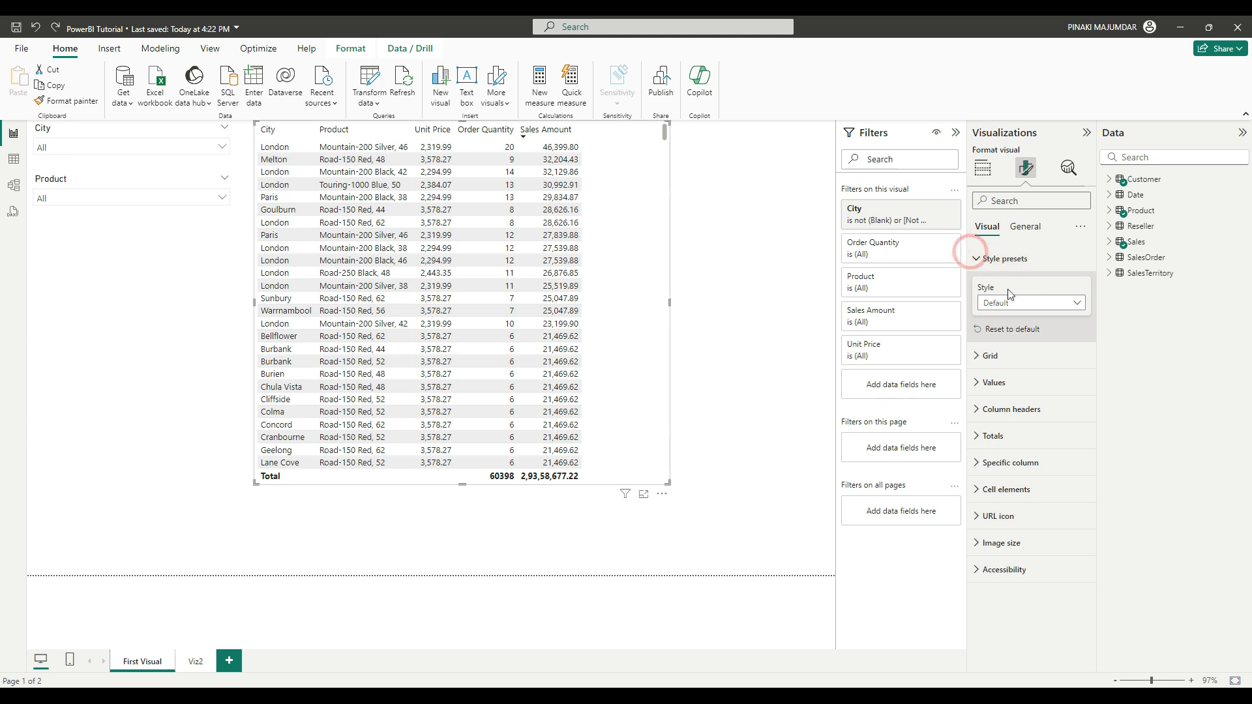
left_click(1077, 306)
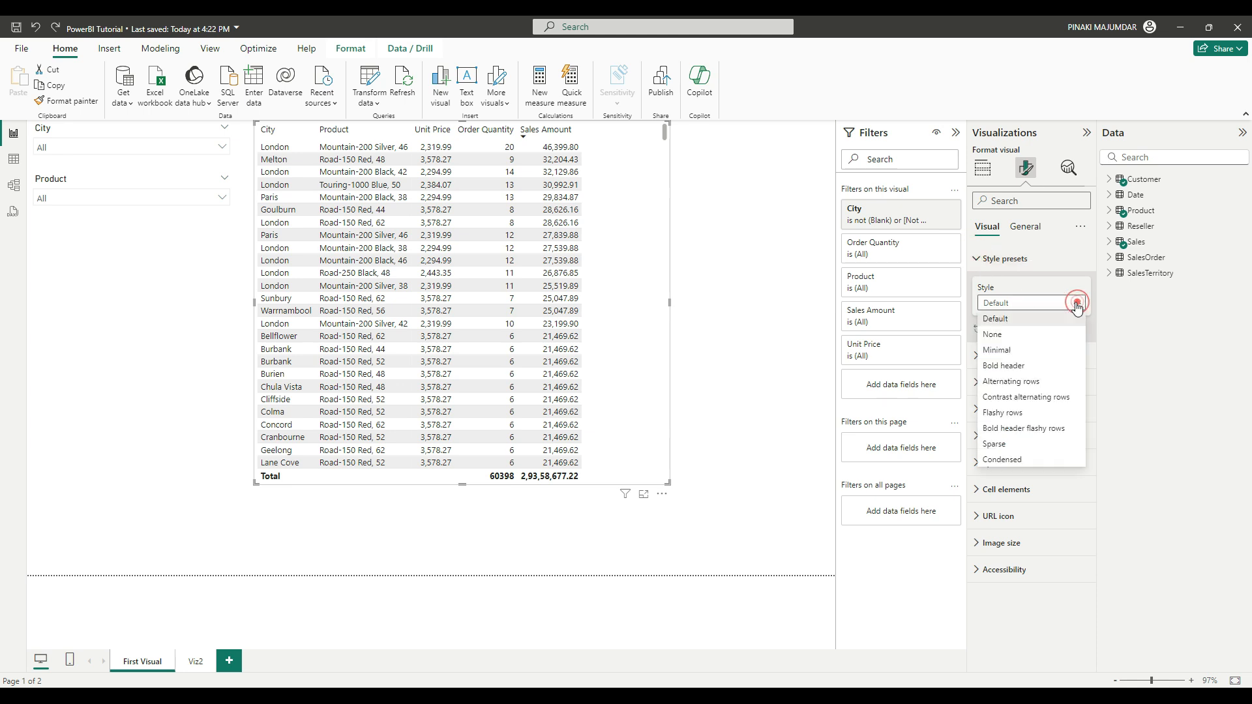
left_click(1013, 351)
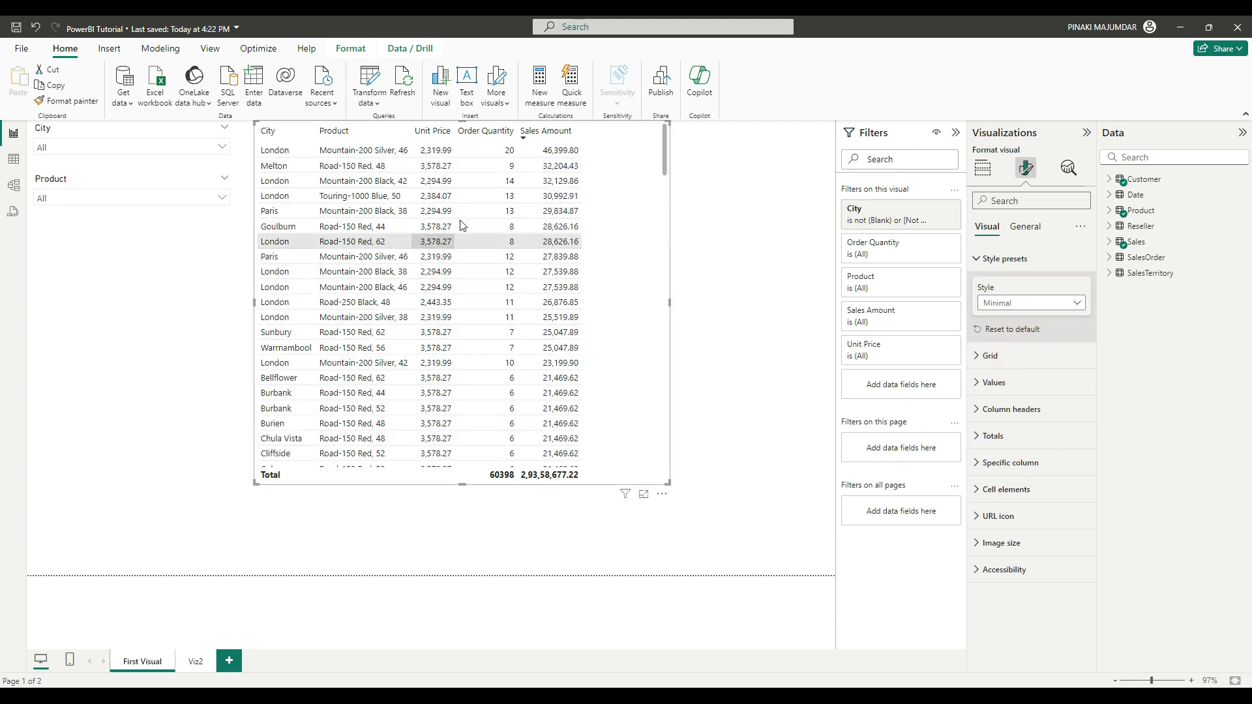
Step: Try the None style preset on the sales table, and return the table to the Default preset
left_click(1011, 302)
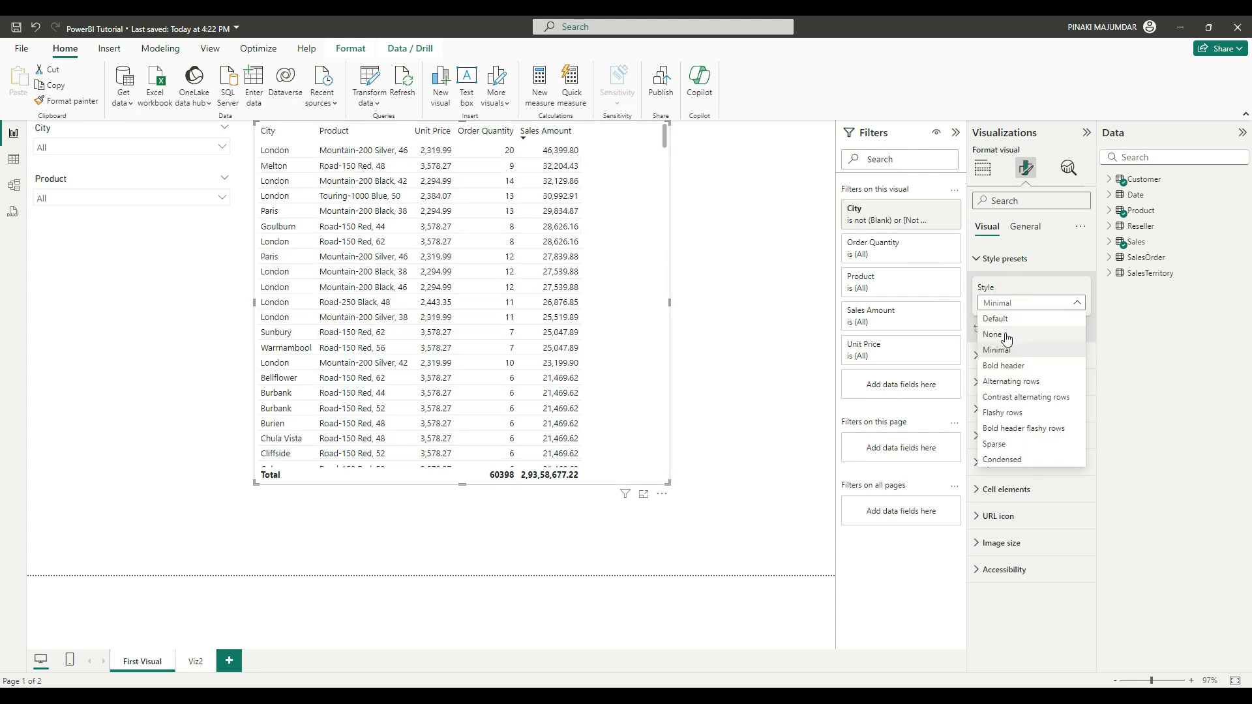
left_click(1006, 339)
left_click(1040, 303)
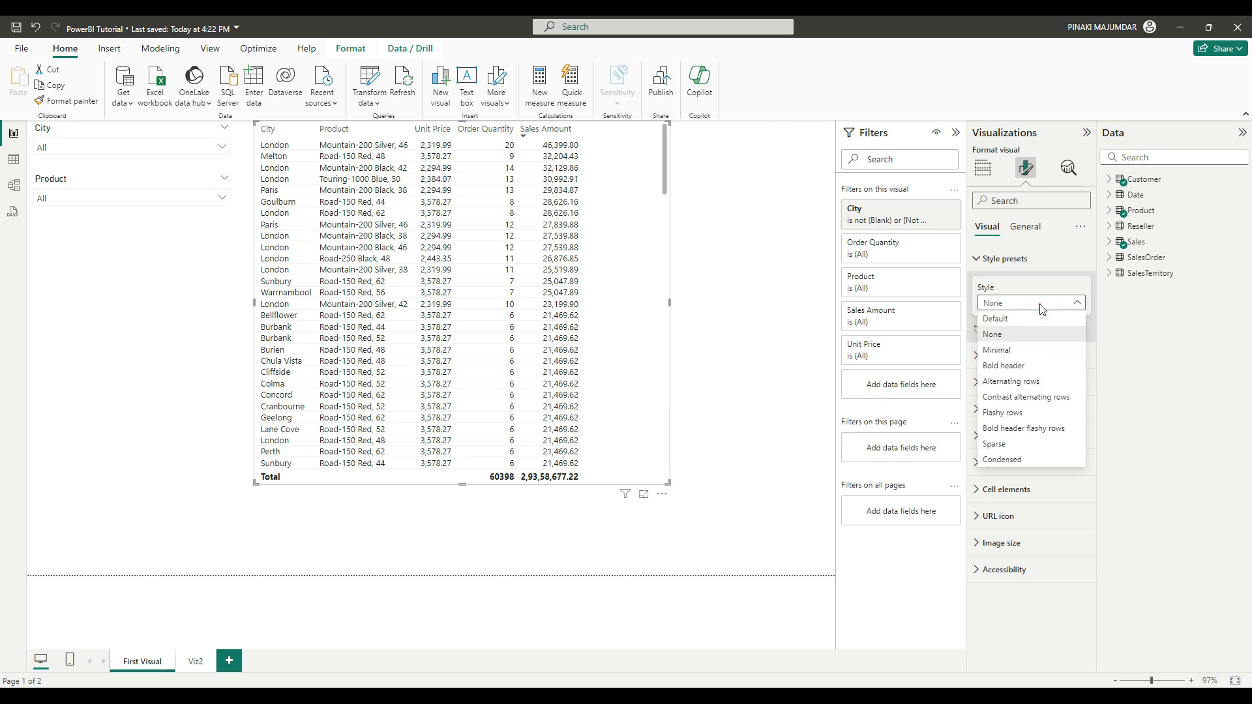
left_click(1004, 321)
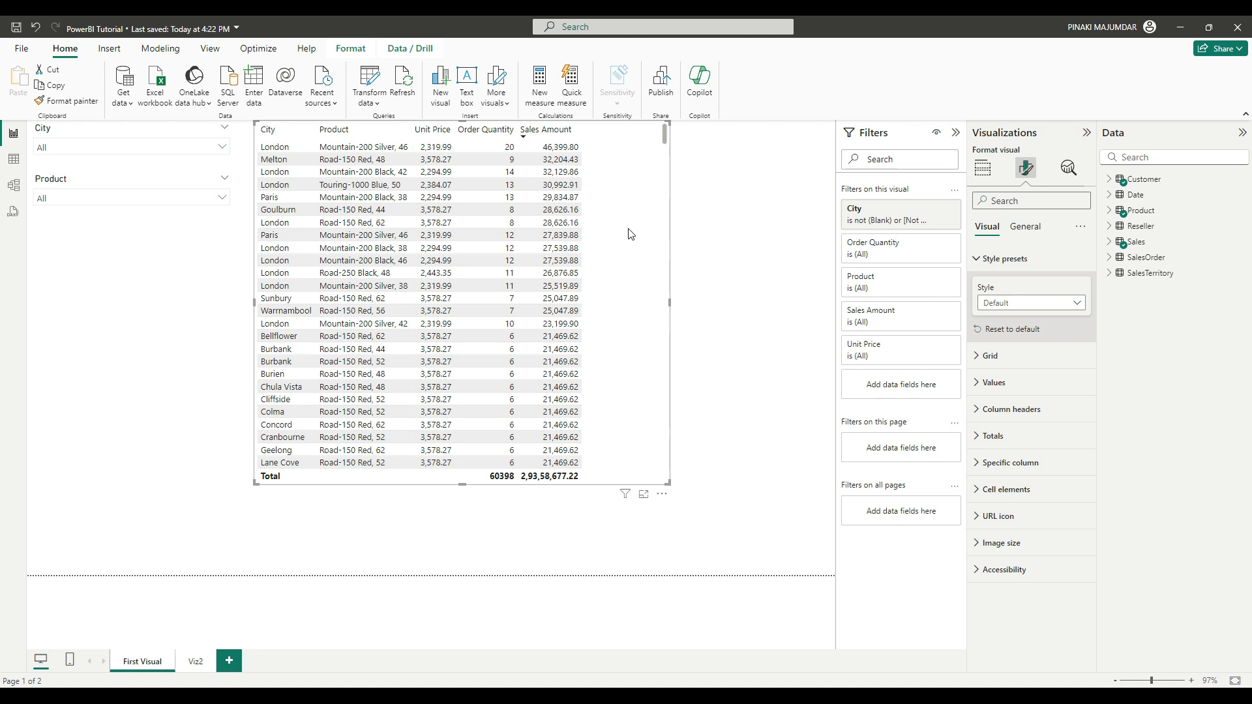
Step: Check the sales table's visual type, and set its style preset to Minimal again
left_click(649, 238)
left_click(983, 167)
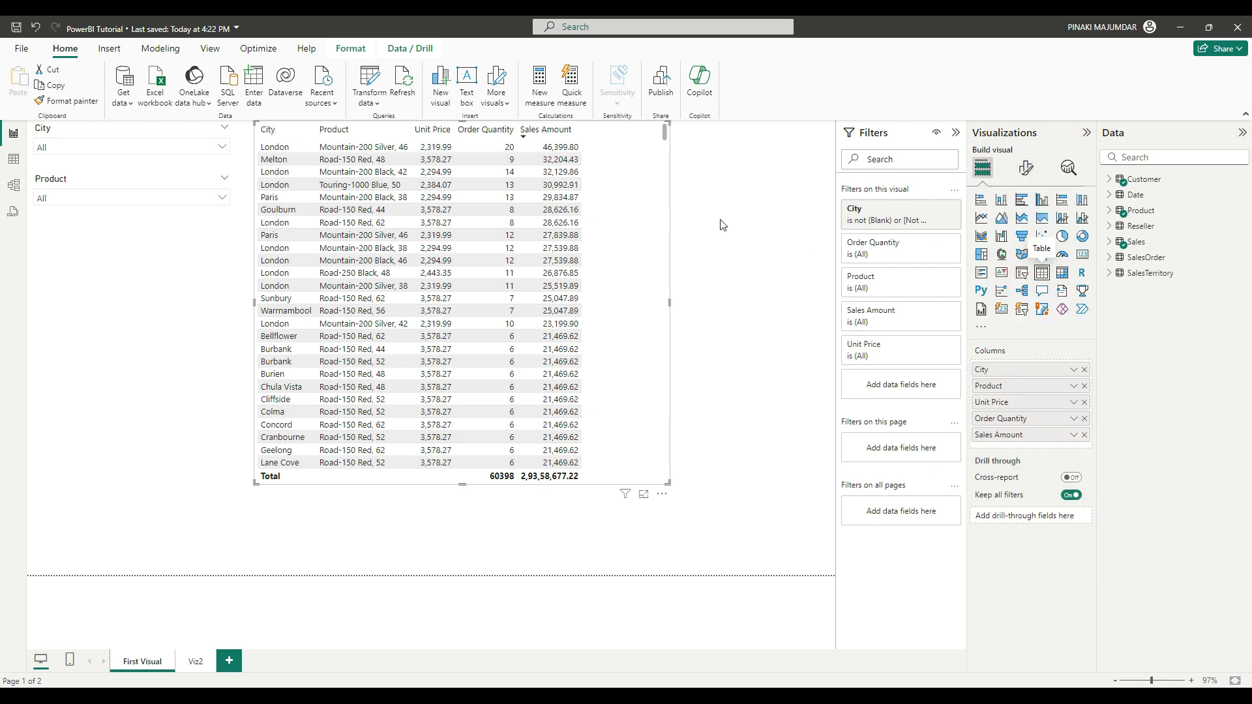
left_click(1024, 167)
left_click(978, 259)
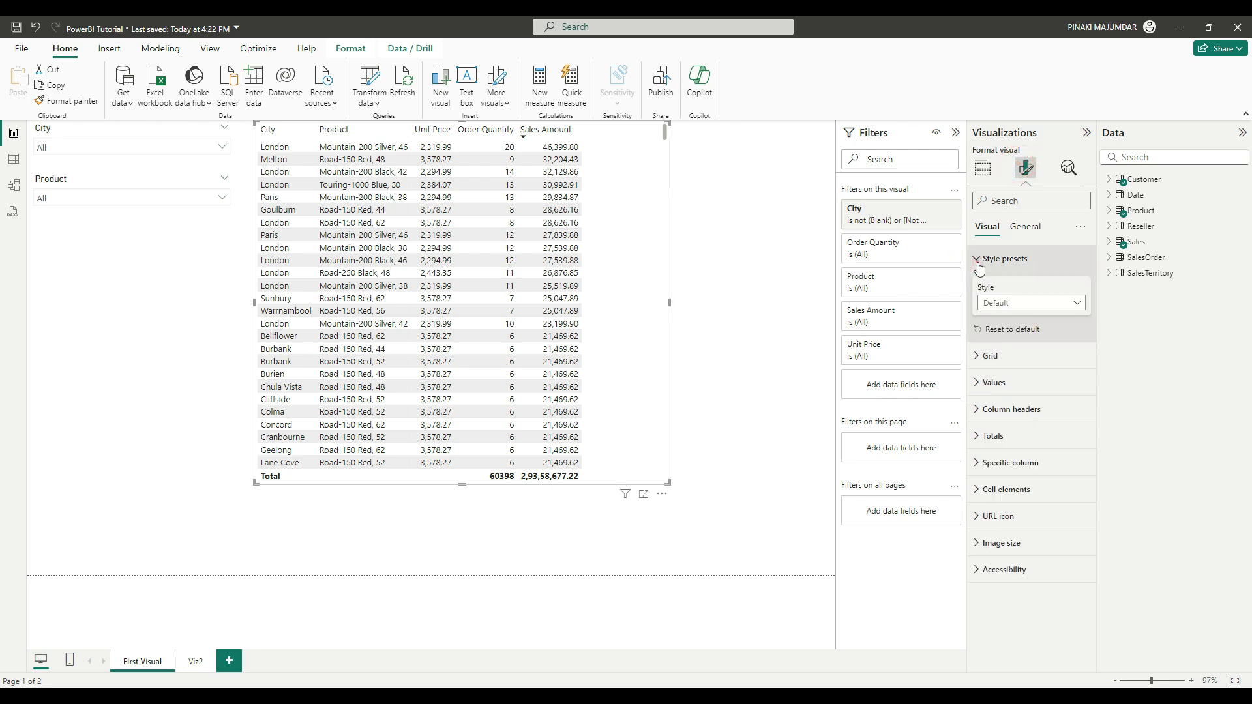
left_click(1064, 303)
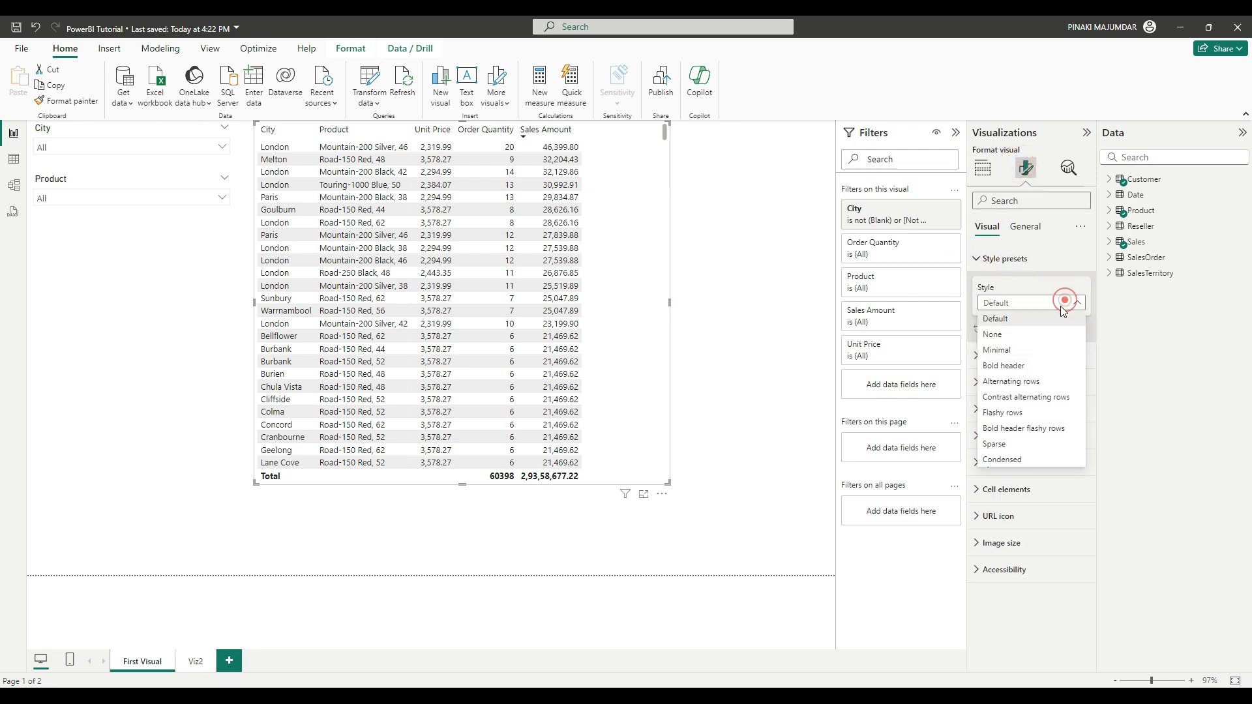
left_click(1012, 351)
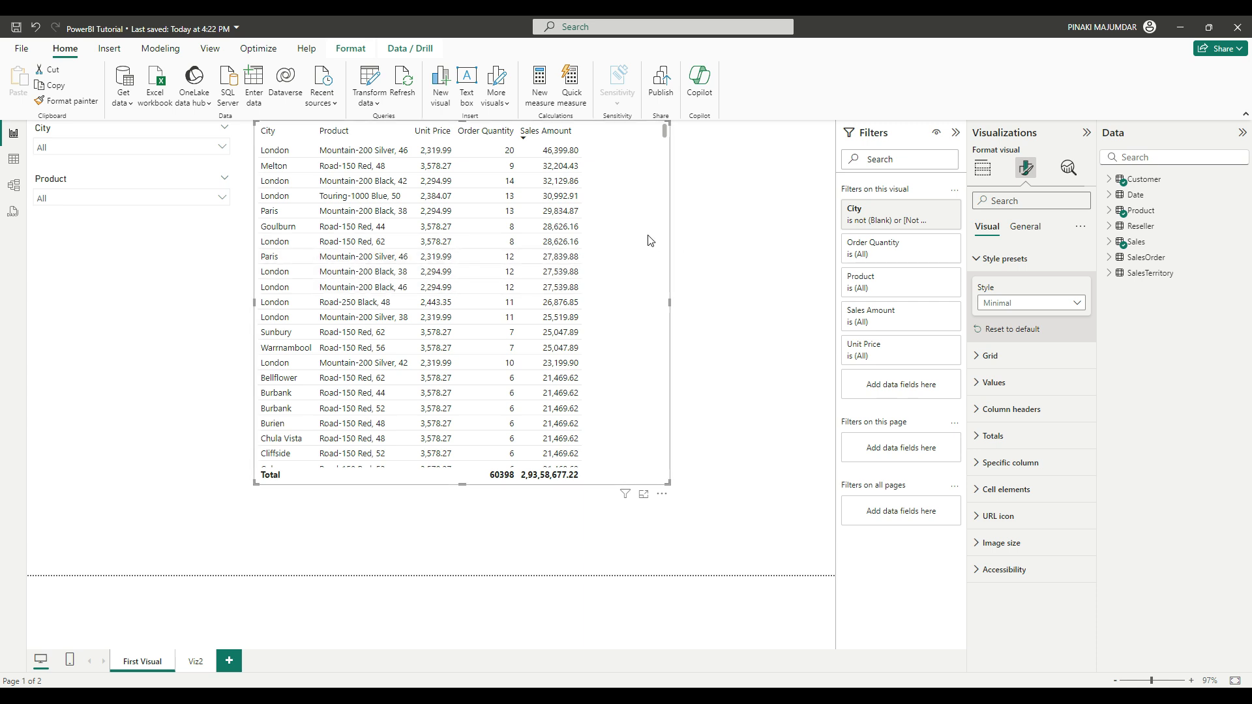
Step: Try the Bold header style preset on the sales table, followed by the Alternating rows preset
left_click(1070, 307)
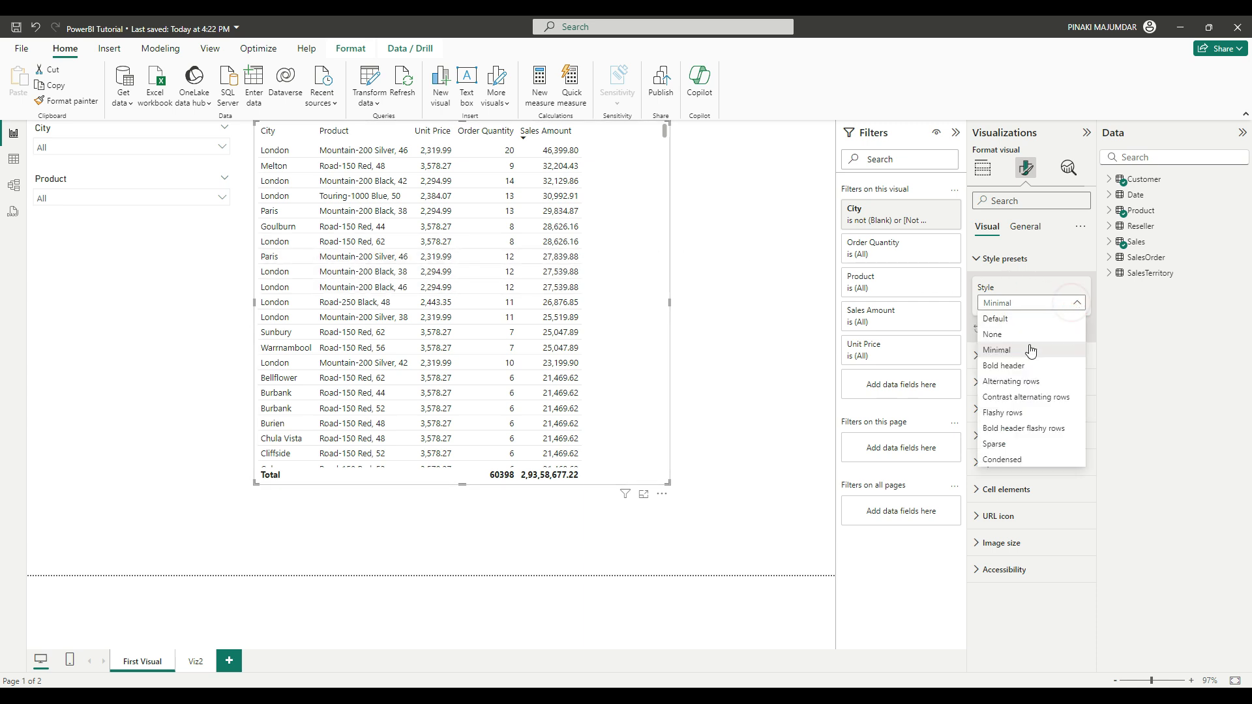
left_click(1029, 367)
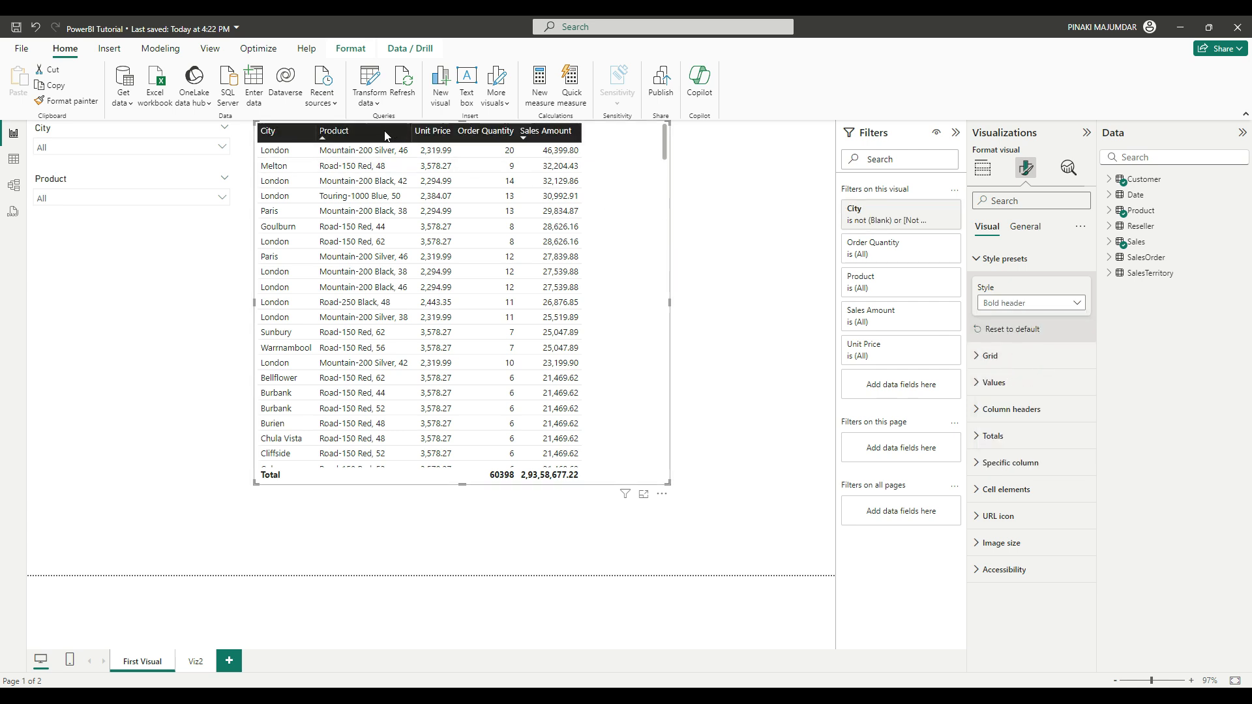
left_click(1034, 305)
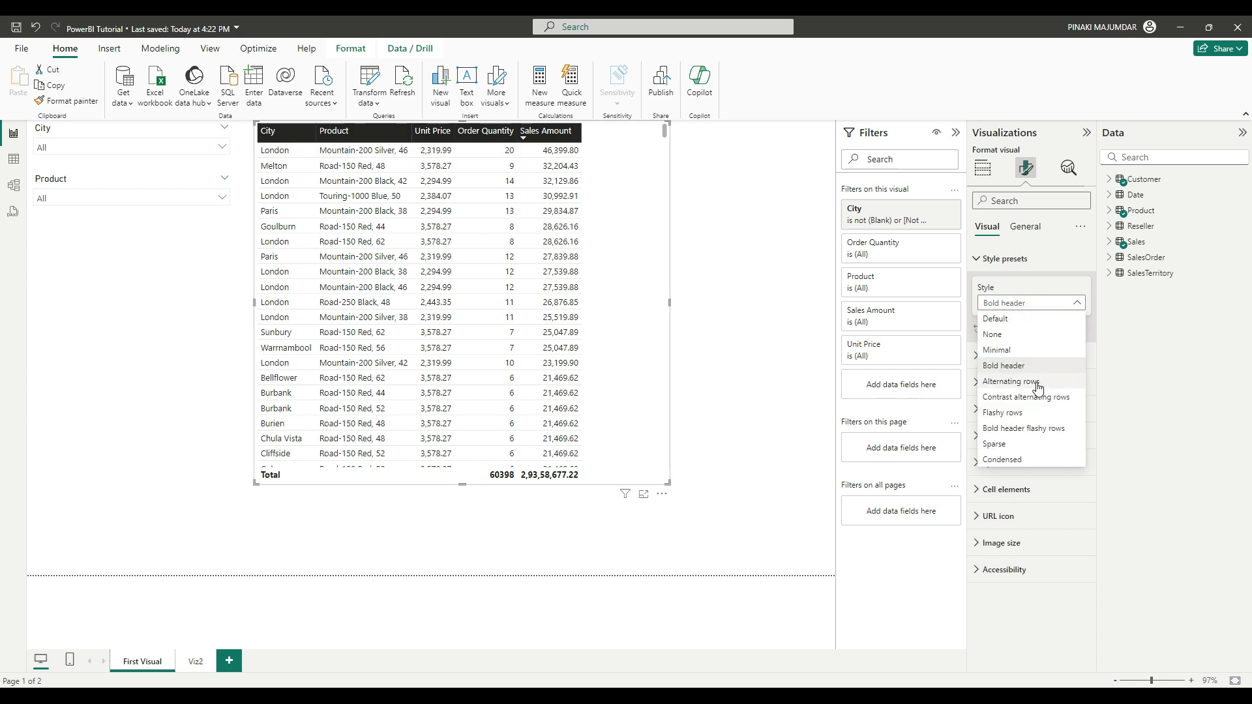
left_click(1011, 382)
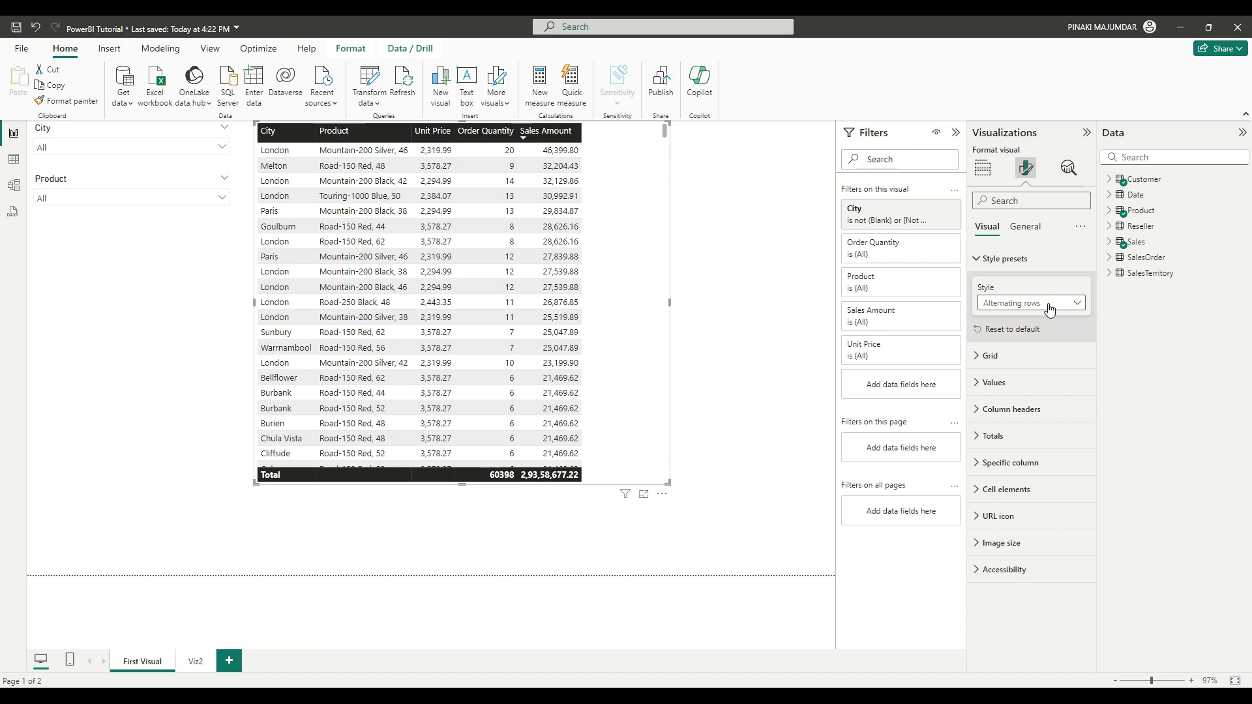
Step: Compare the Contrast alternating rows and Alternating rows presets on the sales table, ending with Contrast alternating rows
left_click(1048, 307)
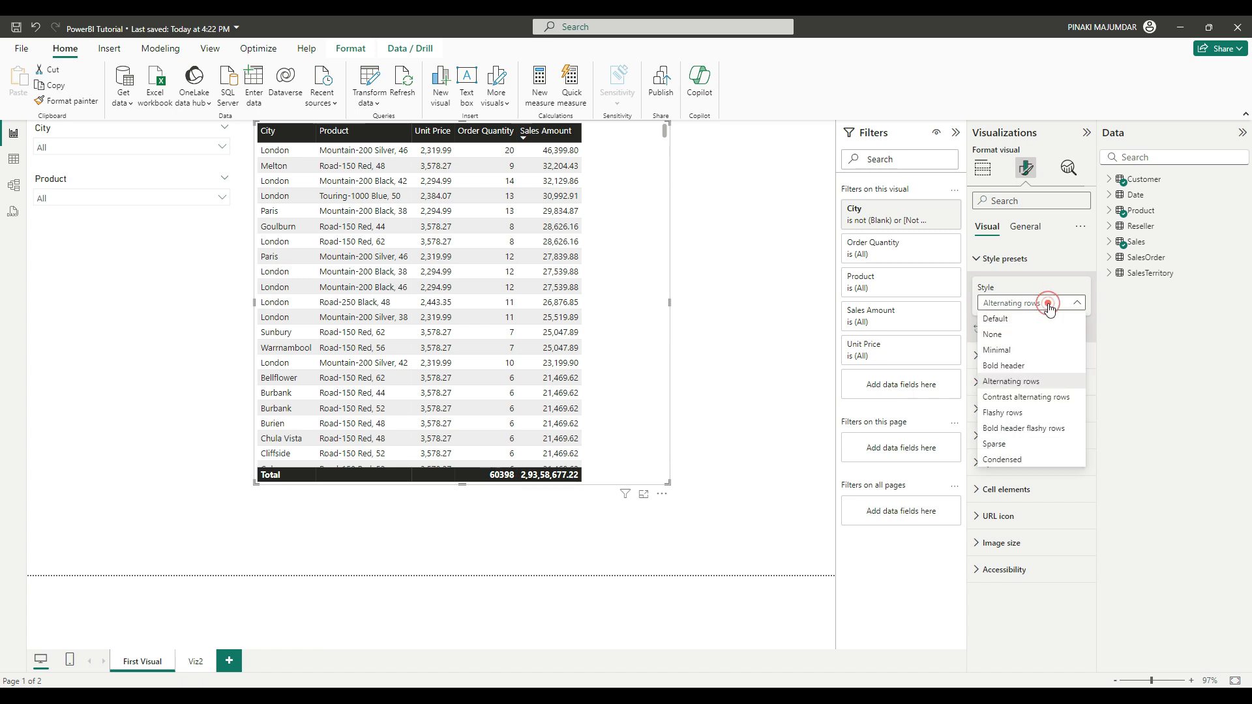
left_click(1045, 400)
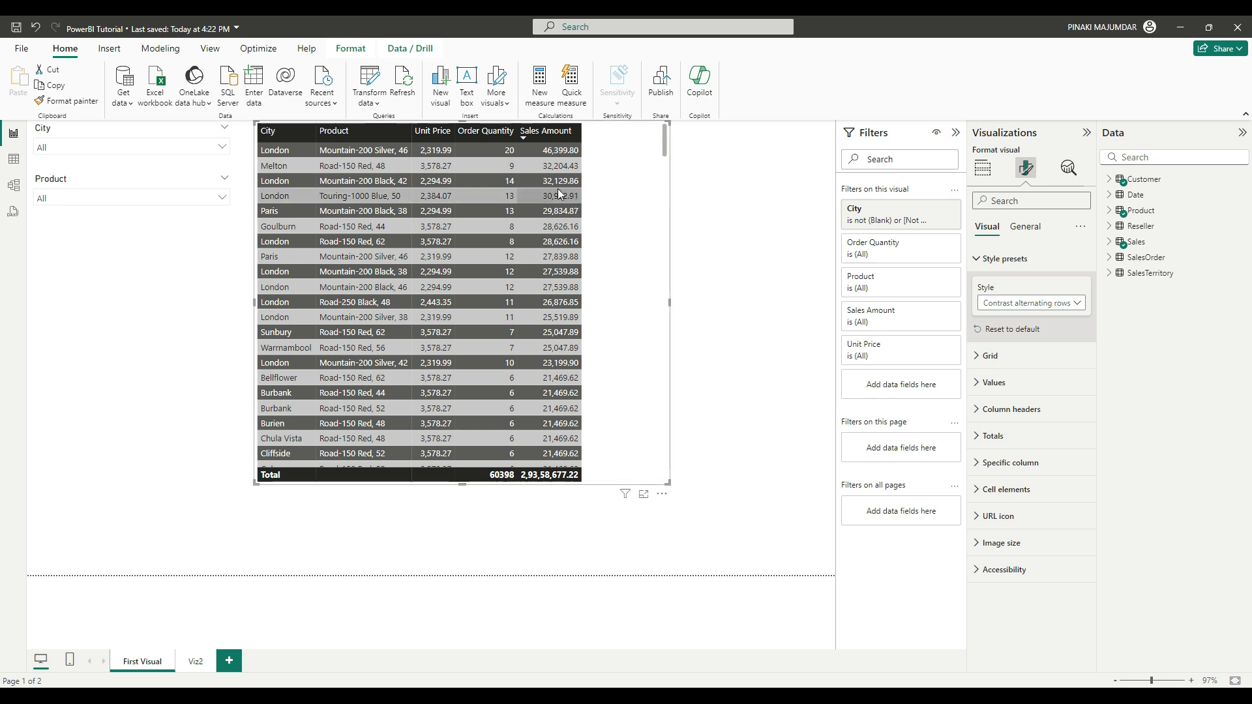
left_click(1049, 306)
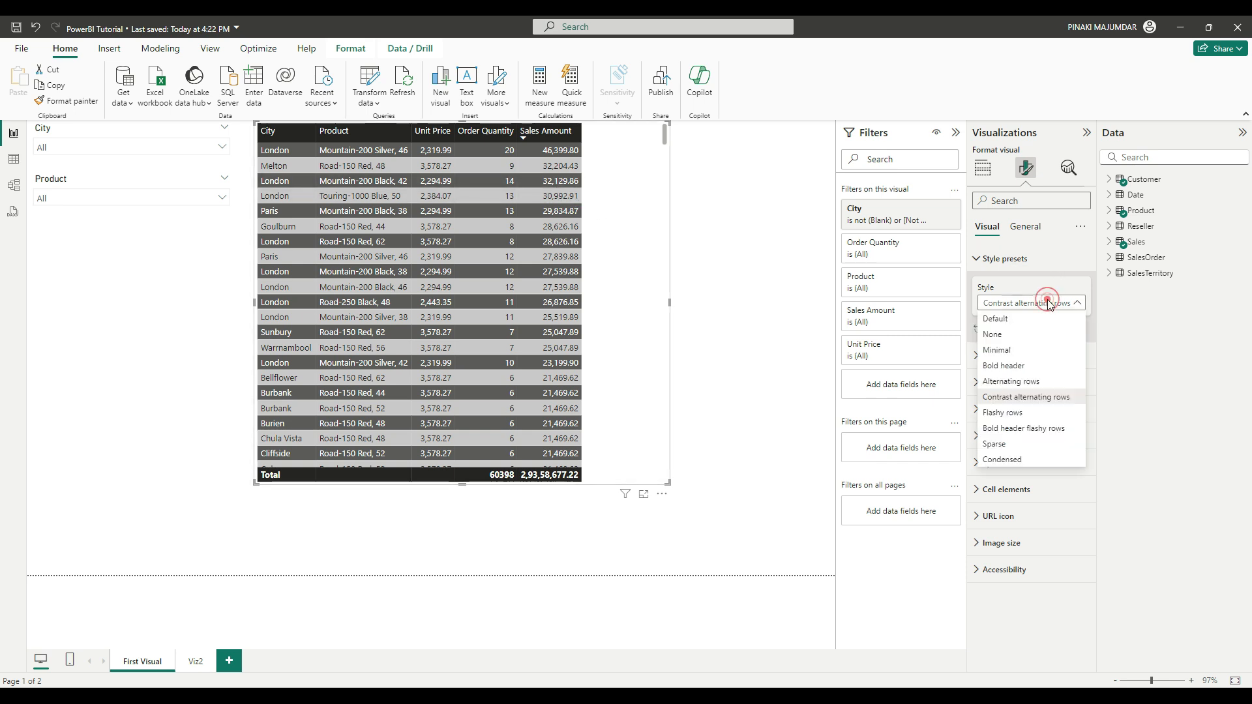
left_click(1036, 383)
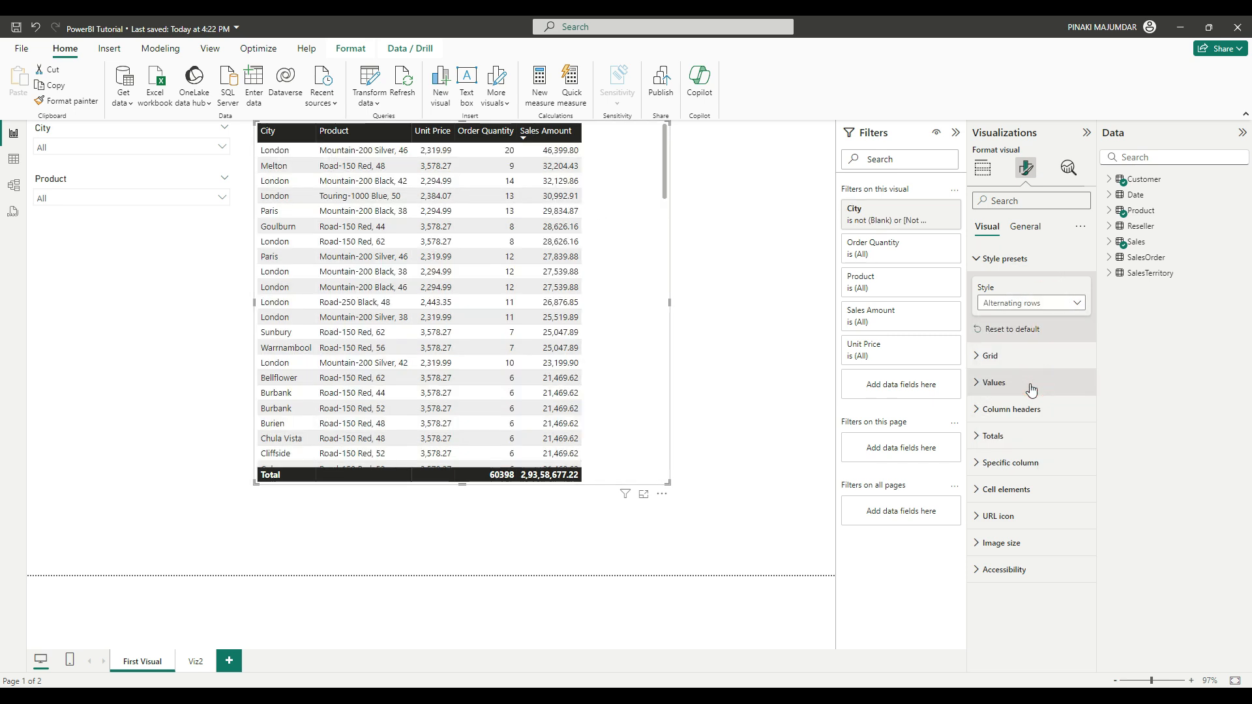
left_click(1046, 311)
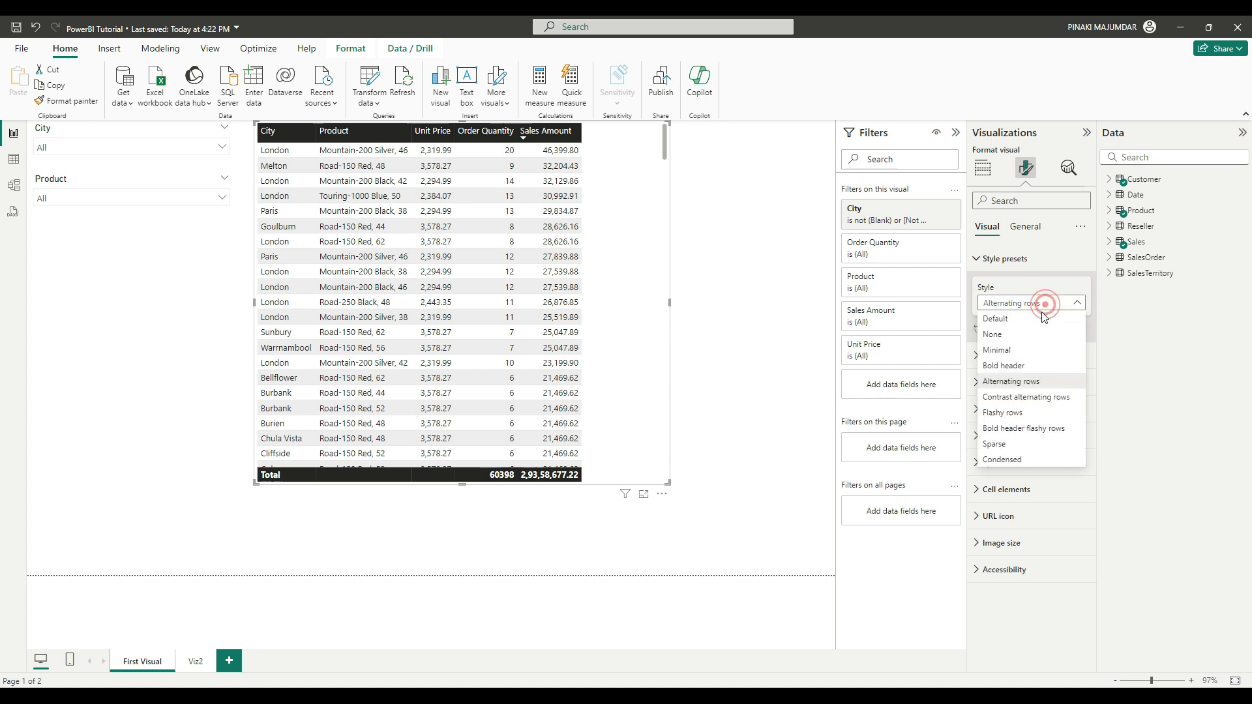
left_click(1022, 401)
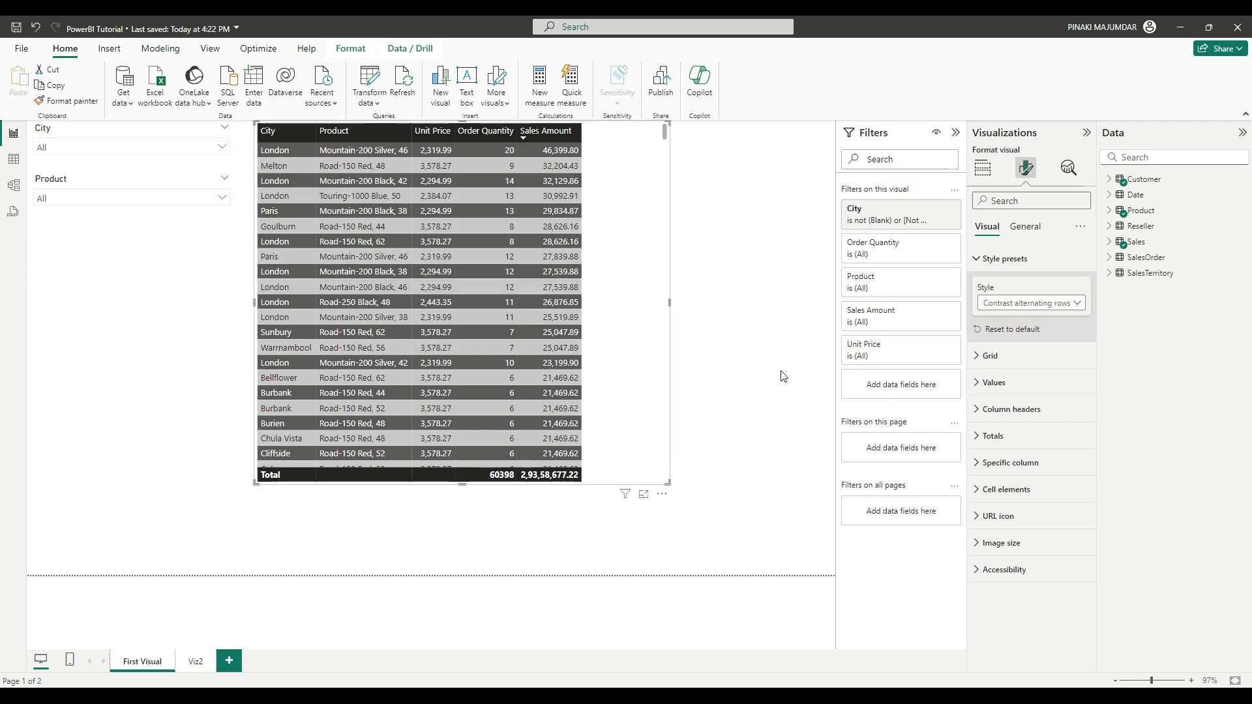
Step: Try the Flashy rows style preset on the sales table, followed by Bold header flashy rows
left_click(1019, 303)
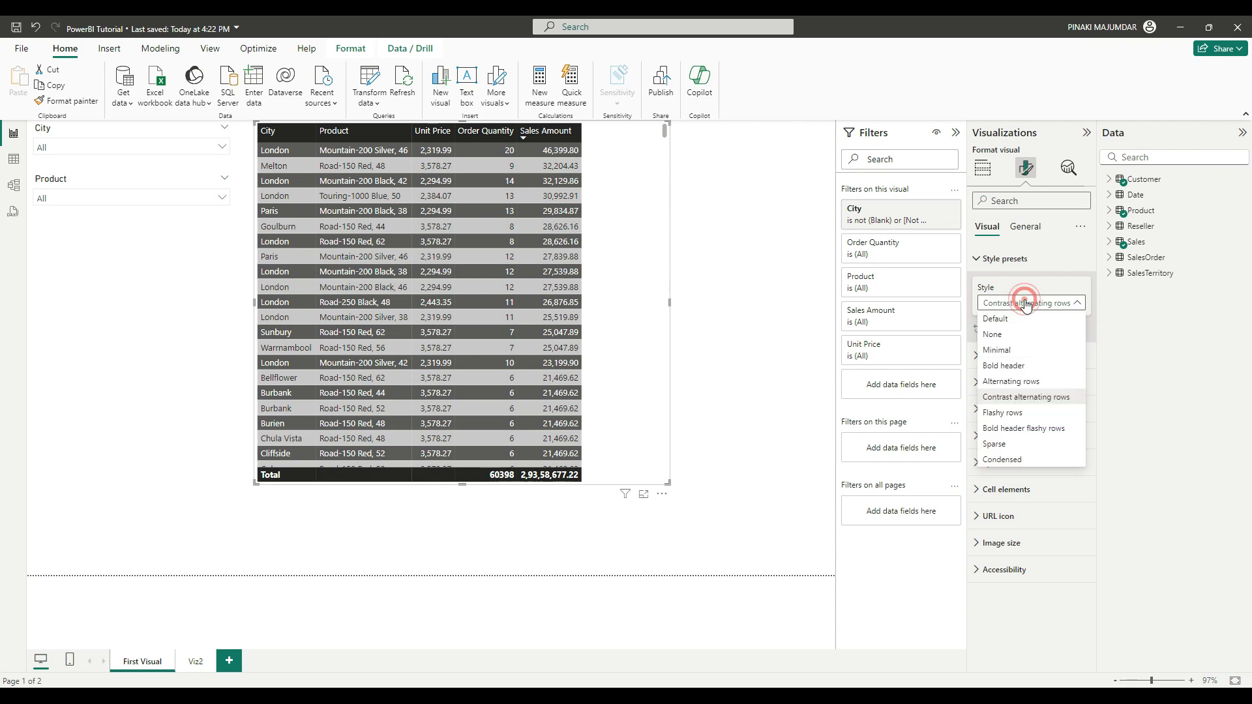
left_click(1014, 412)
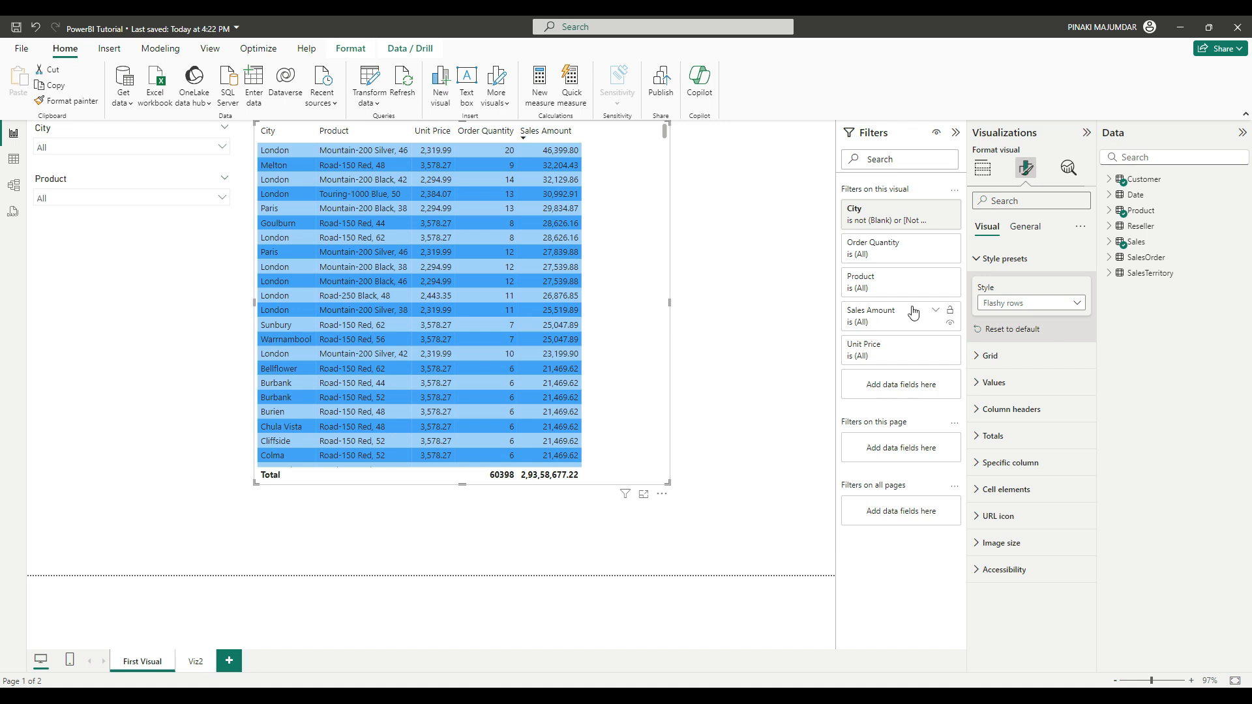
left_click(1078, 304)
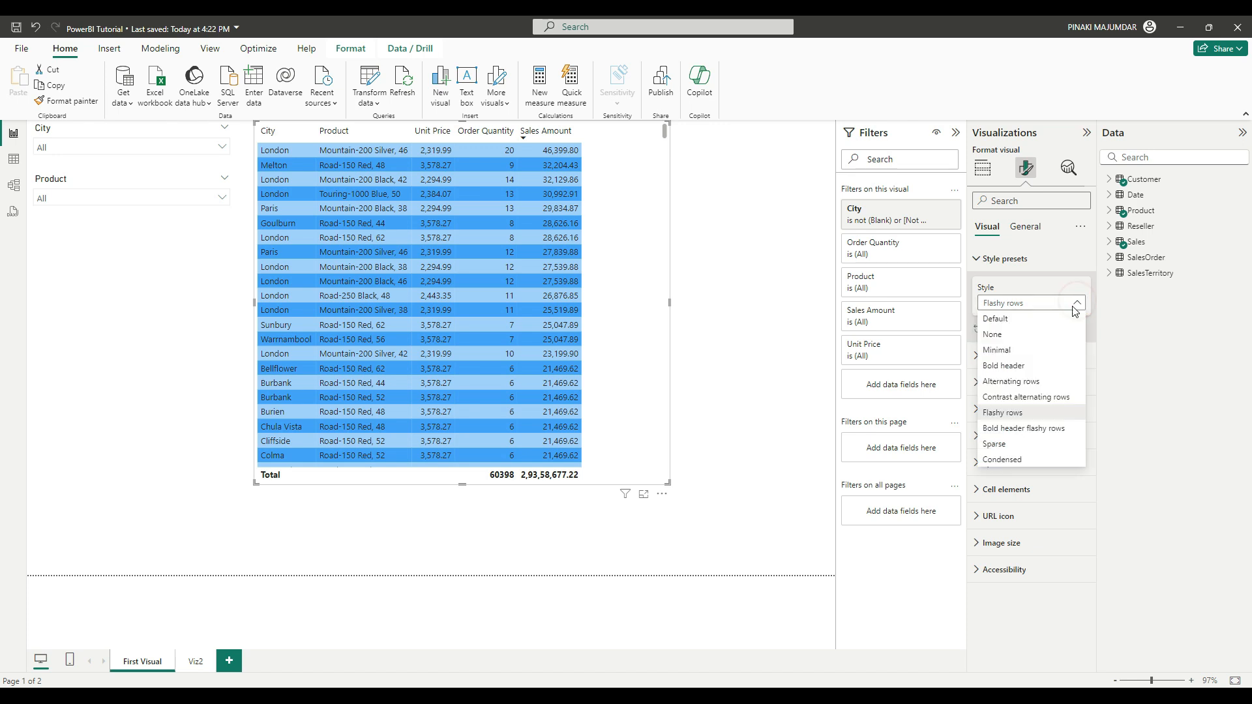
left_click(1049, 429)
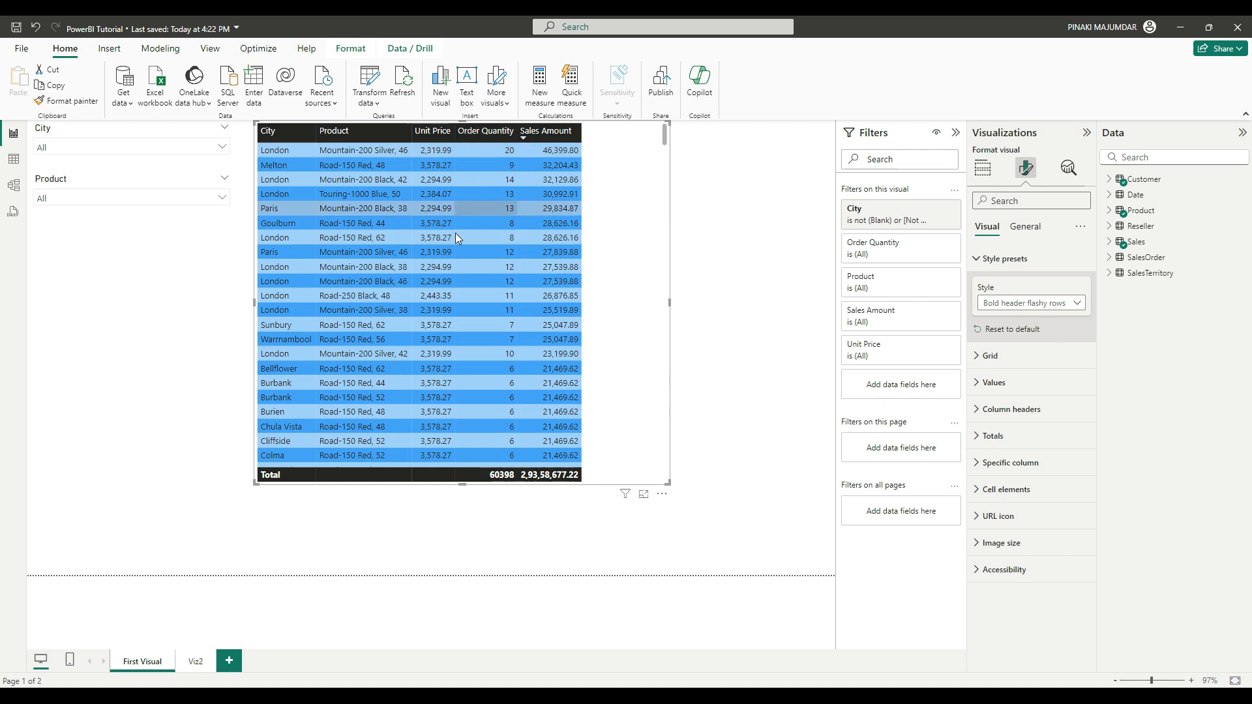
Step: Apply the Sparse style preset to the sales table and deselect the table
left_click(1039, 305)
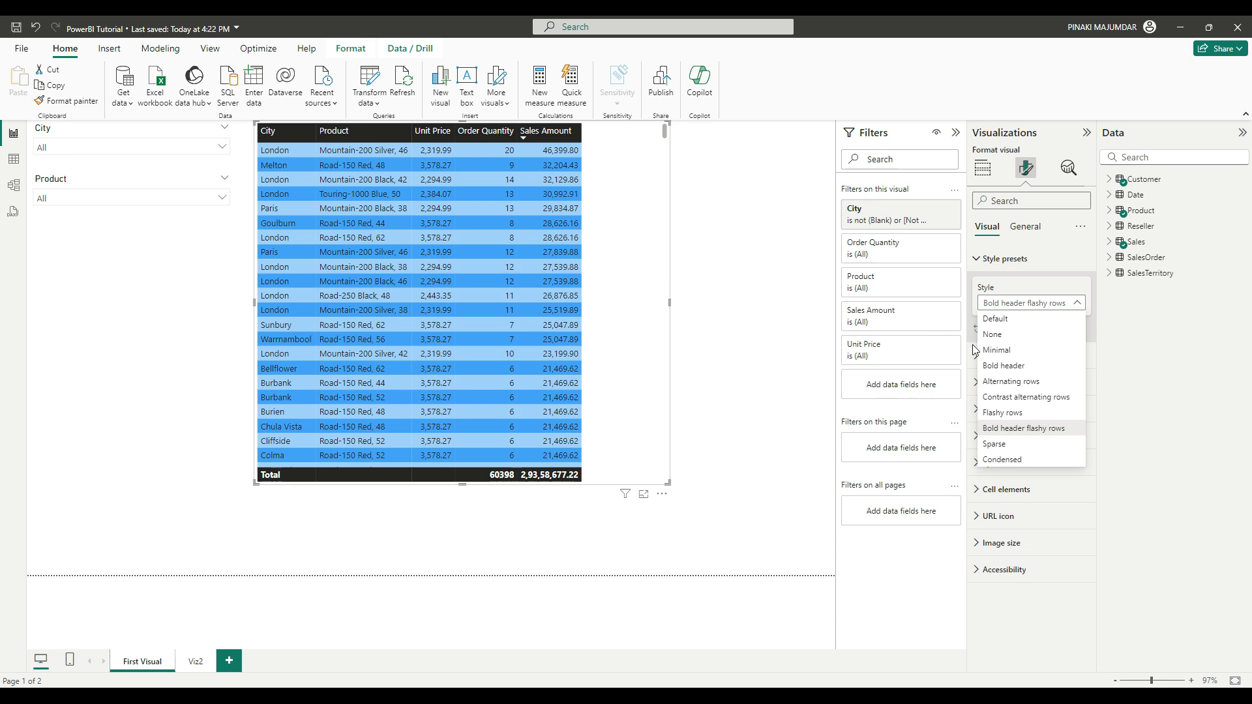
left_click(1004, 447)
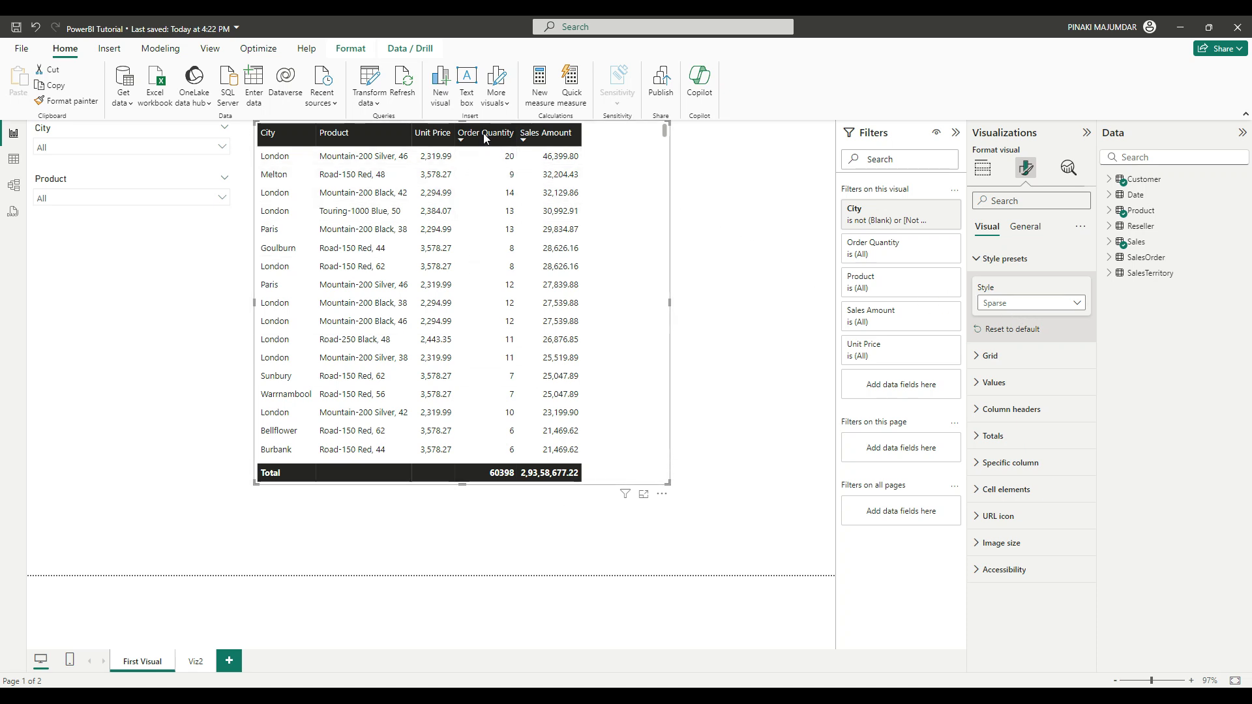
left_click(730, 214)
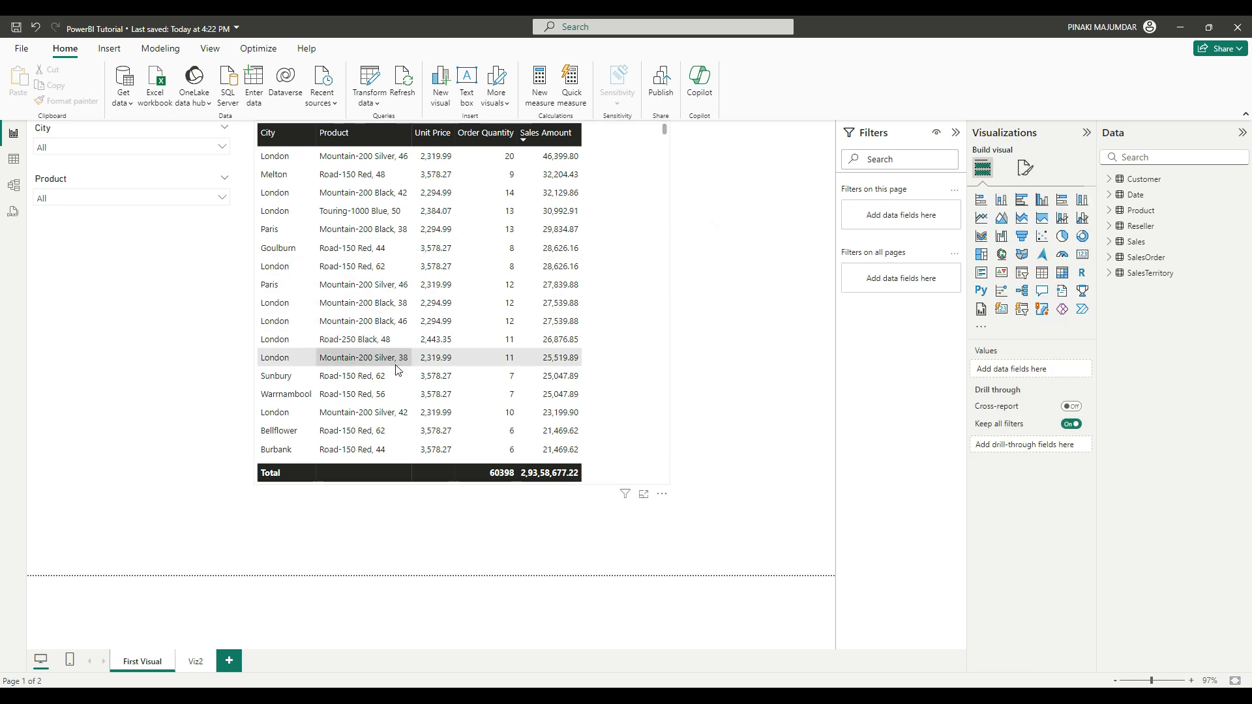
Step: Set the sales table's style preset to Condensed
left_click(396, 395)
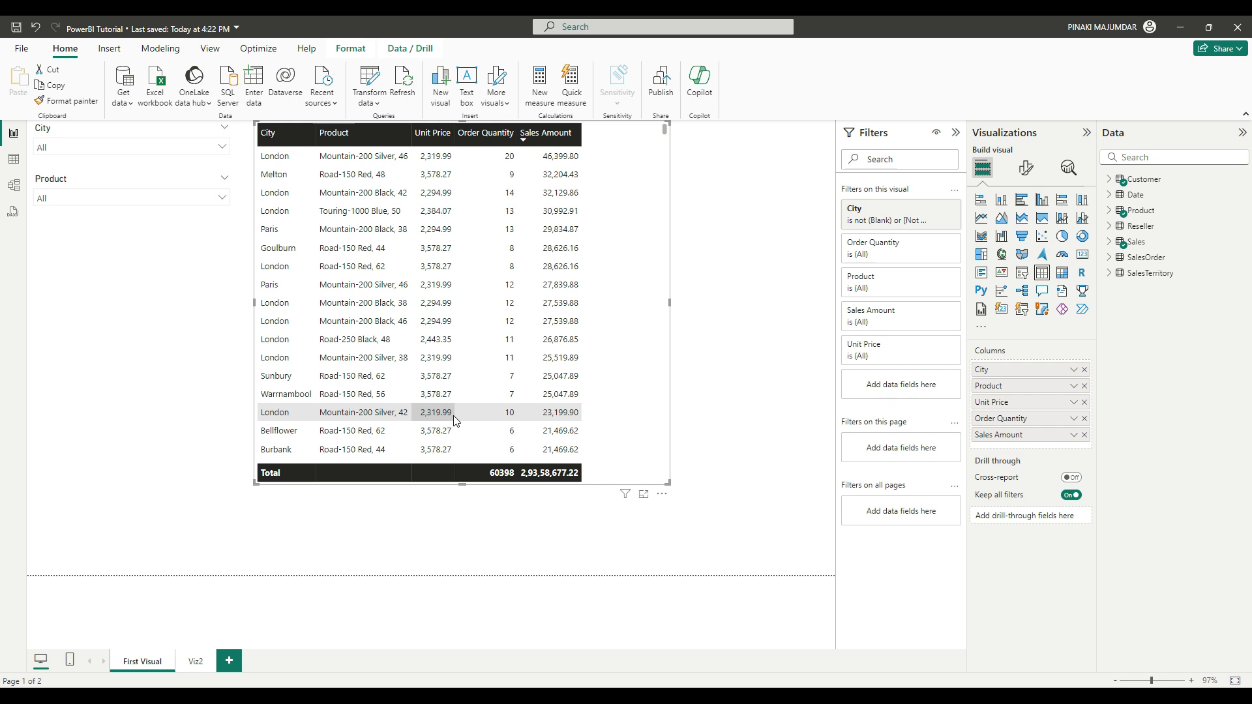
left_click(1026, 168)
left_click(981, 258)
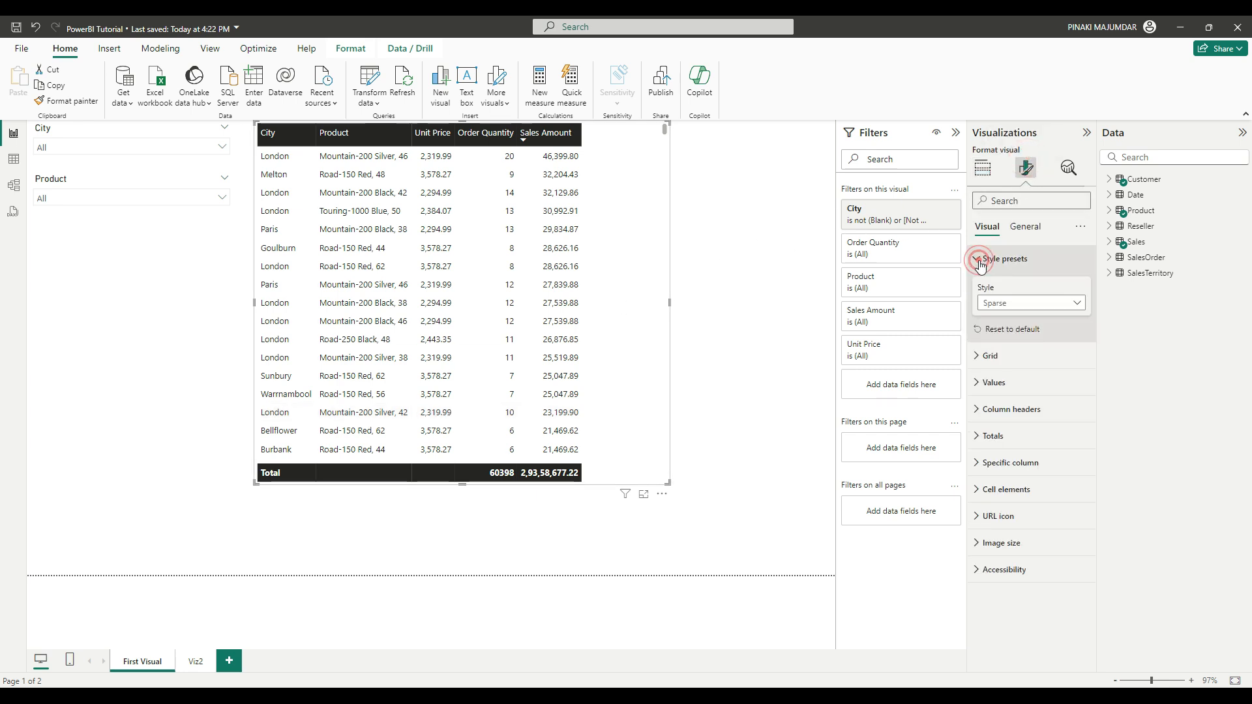
left_click(1006, 316)
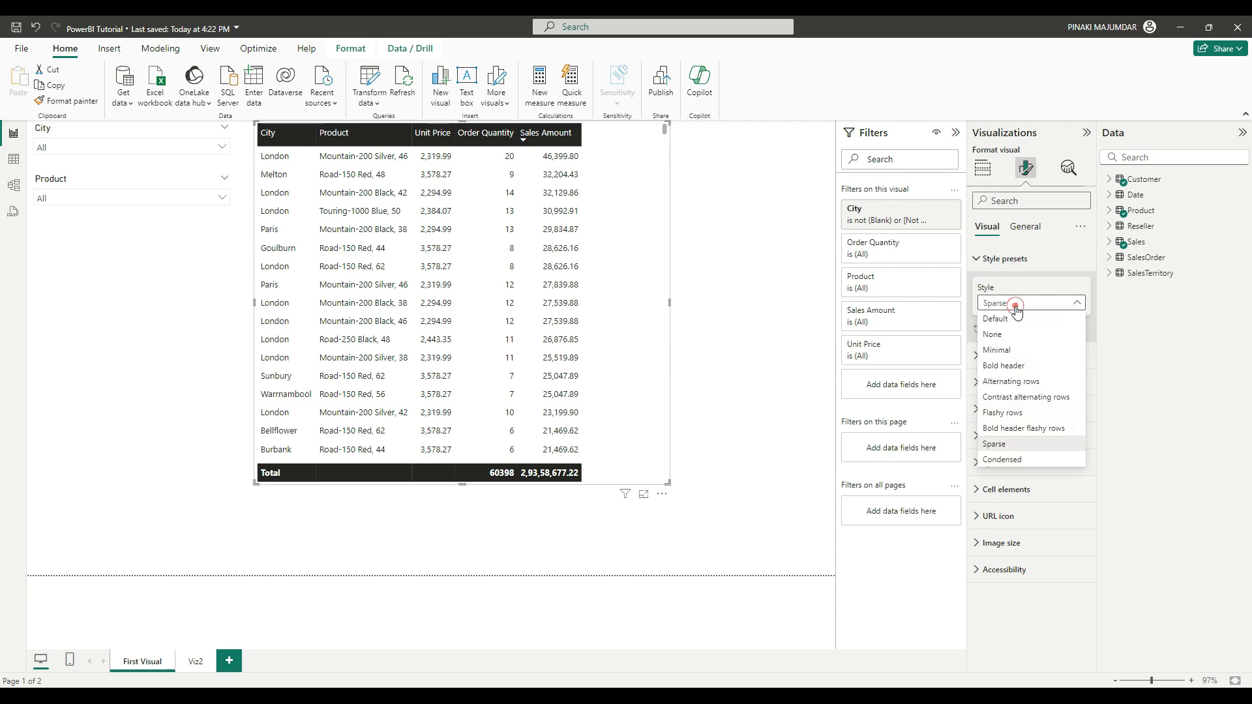
left_click(1002, 460)
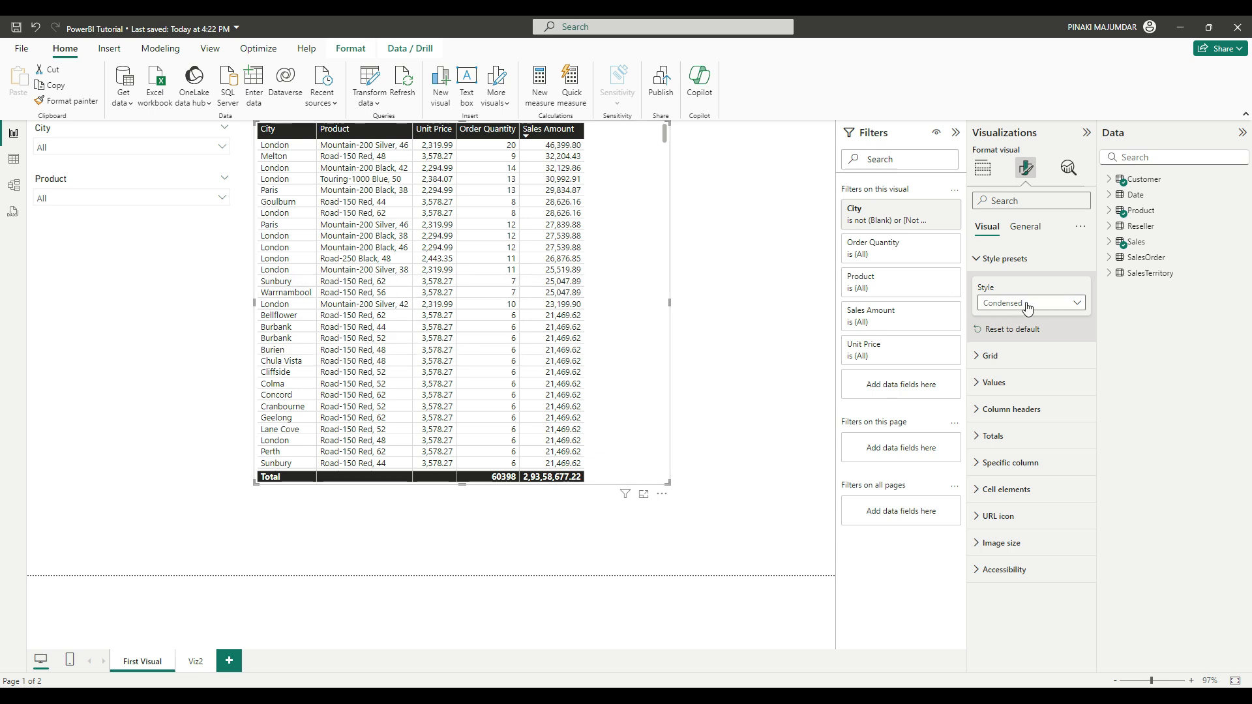
Step: Change the colour of the sales table's horizontal gridlines to light red
left_click(983, 357)
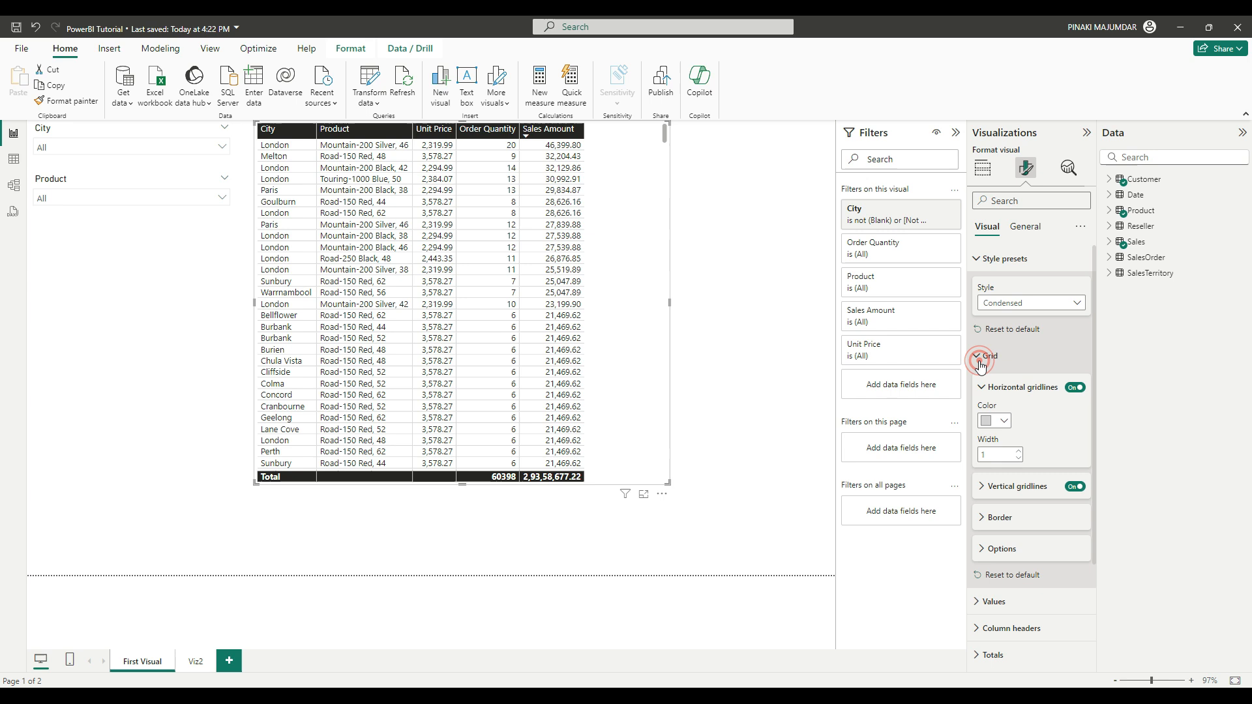
left_click(1004, 422)
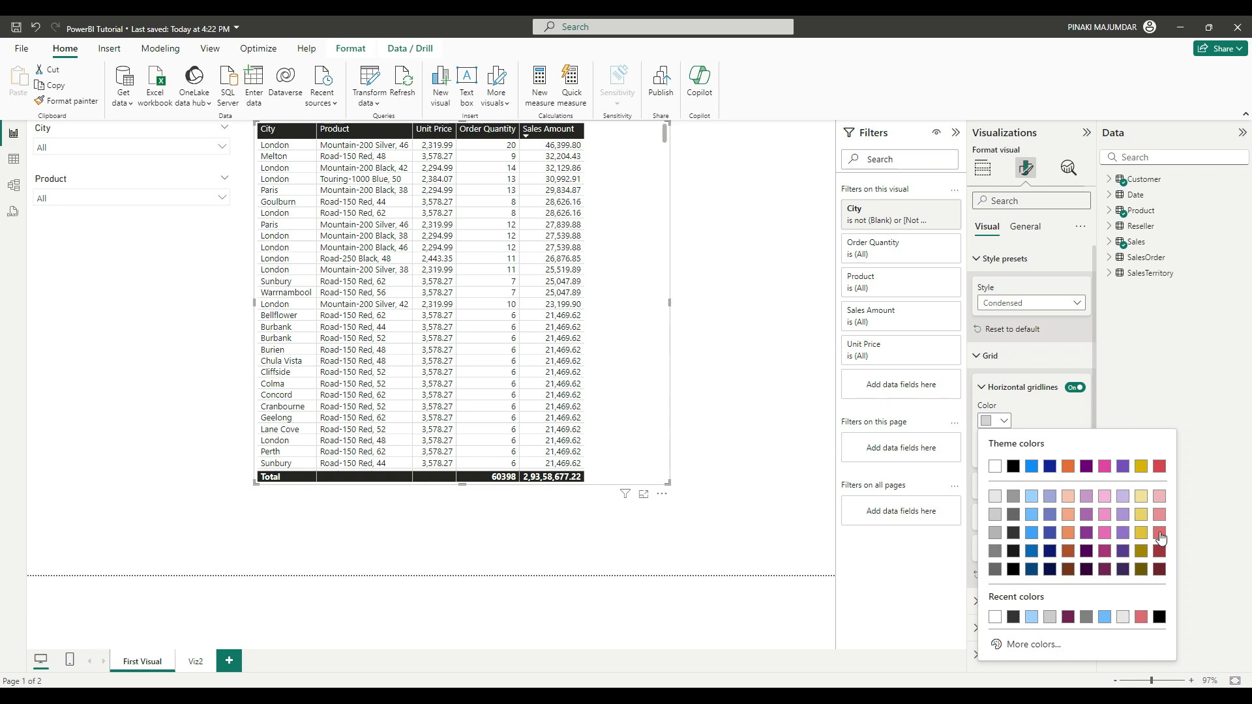
left_click(1159, 534)
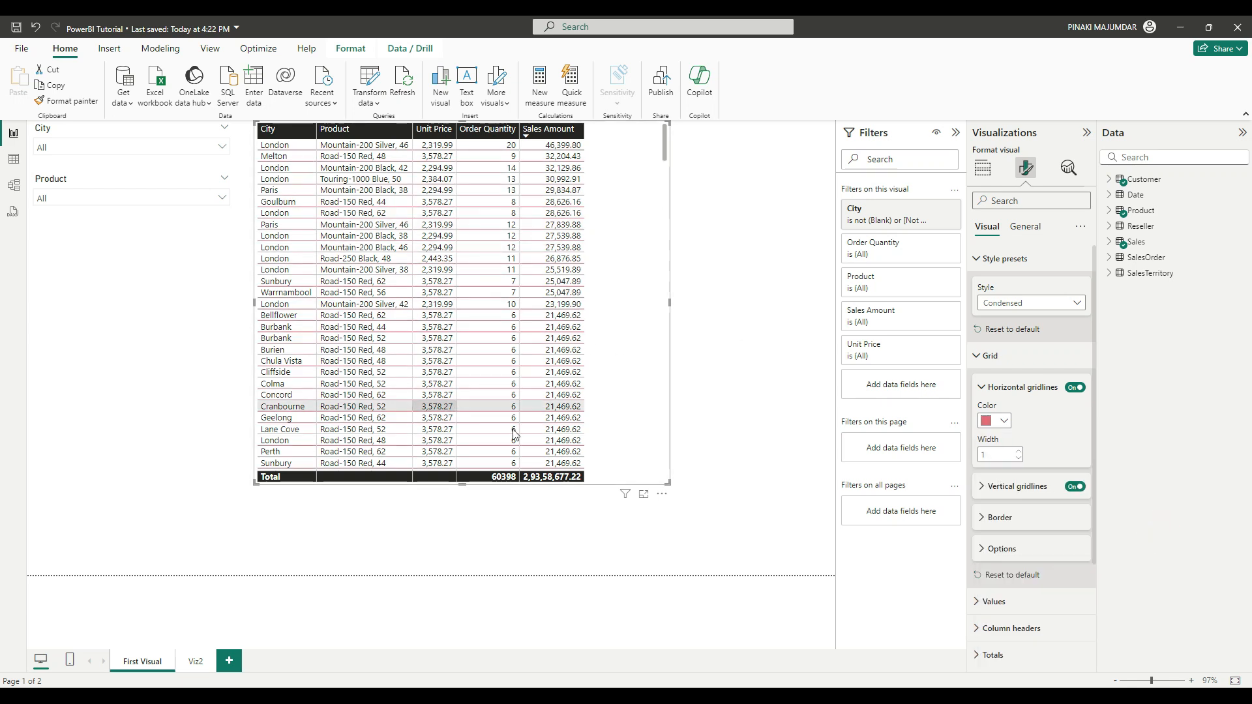
Step: Change the sales table's vertical gridlines to blue (Theme color 1, 20% lighter) and deselect the table
left_click(979, 486)
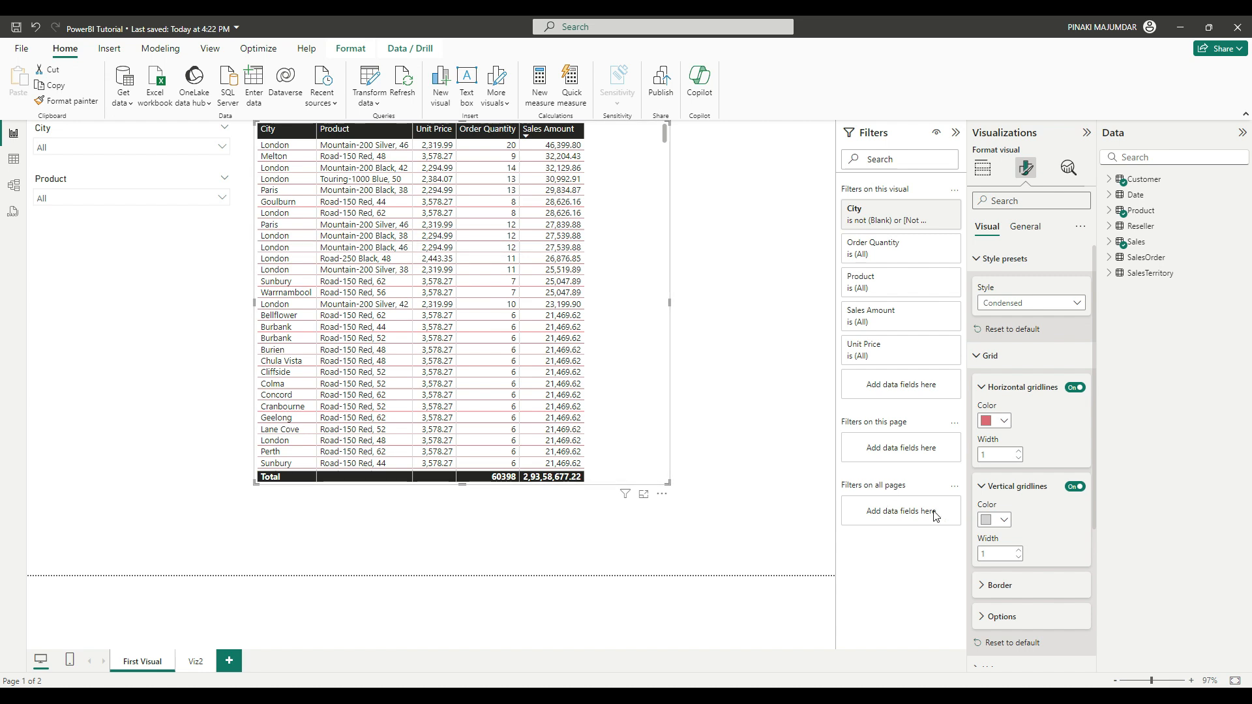
left_click(1003, 519)
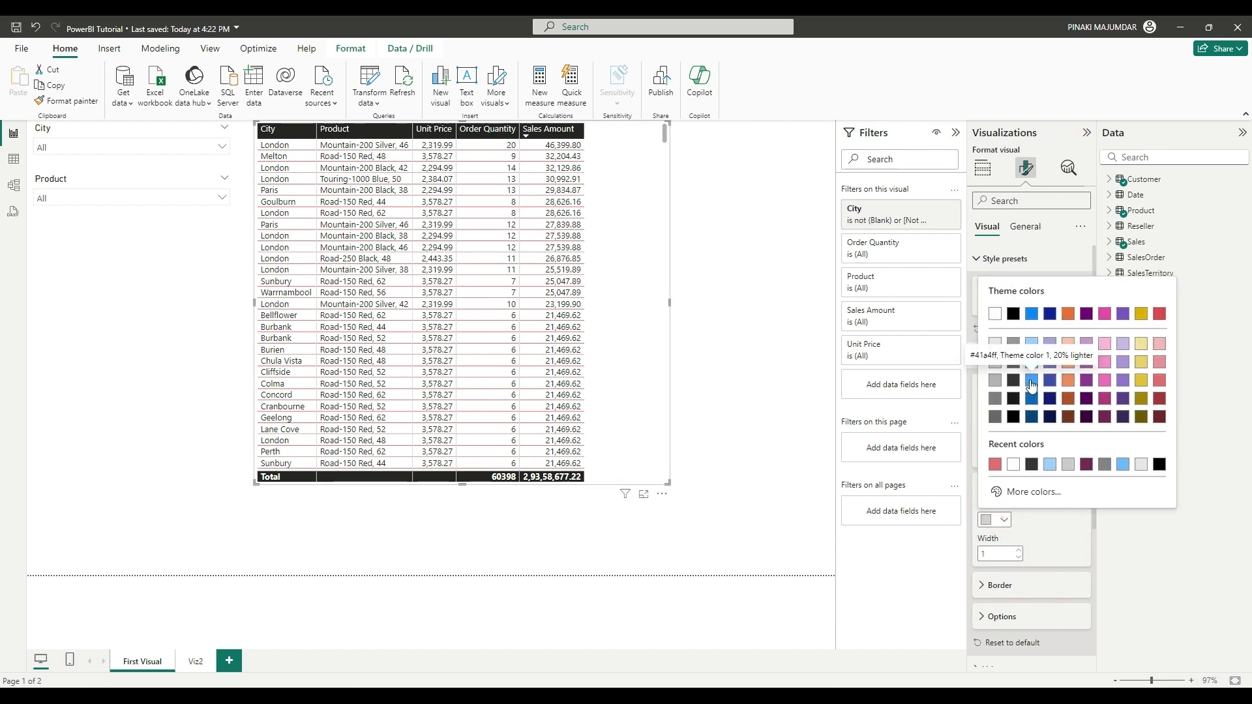
left_click(1032, 380)
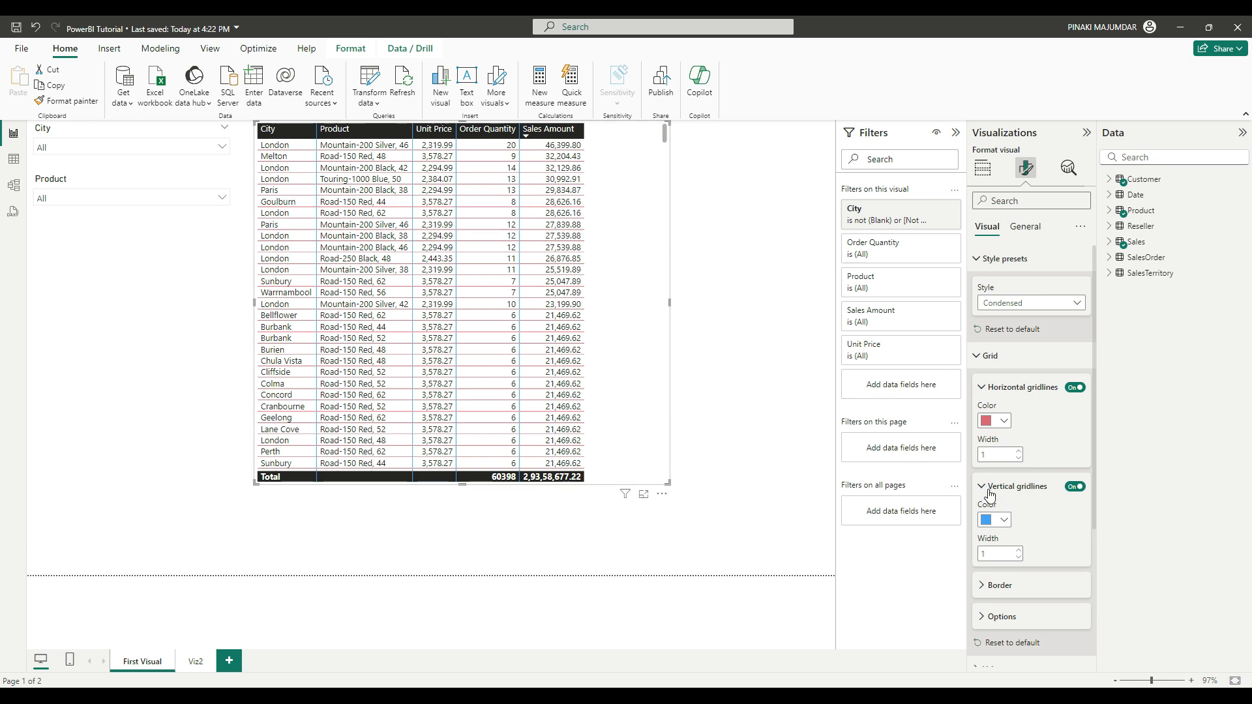
left_click(985, 588)
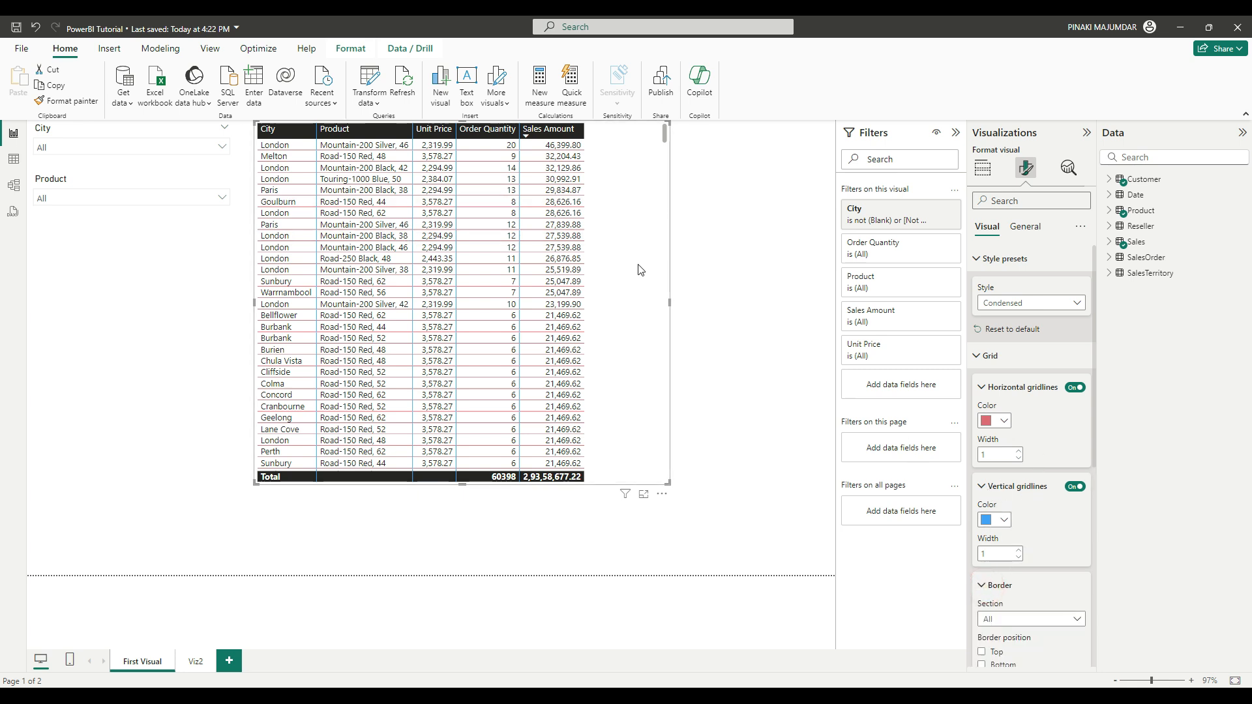
left_click(711, 268)
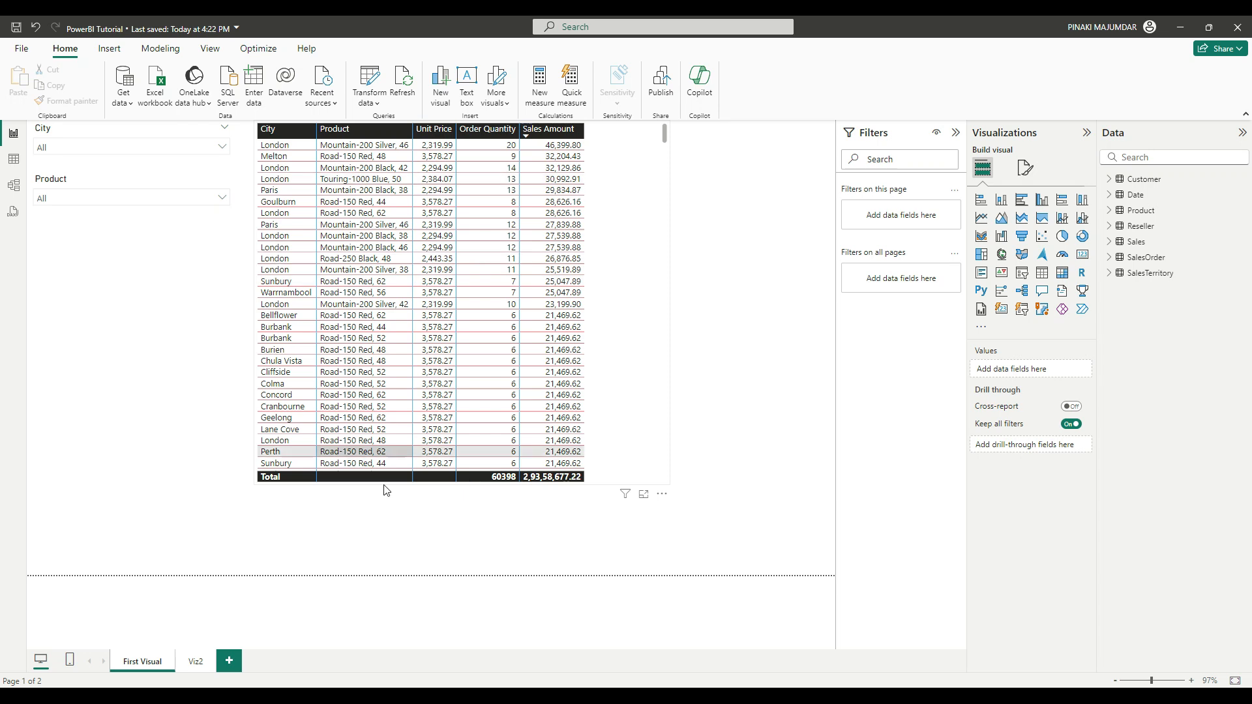
Step: Add a top border to the sales table's grid with the border section set to All, and deselect the table
left_click(640, 294)
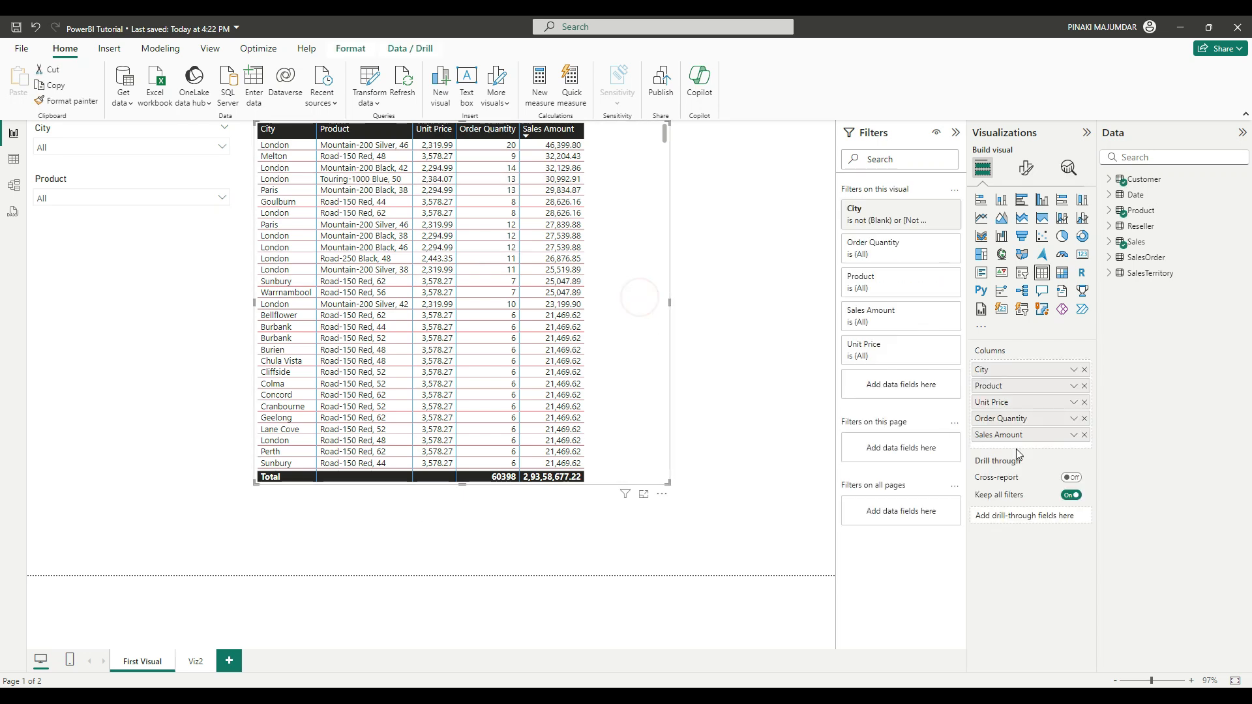
left_click(1028, 168)
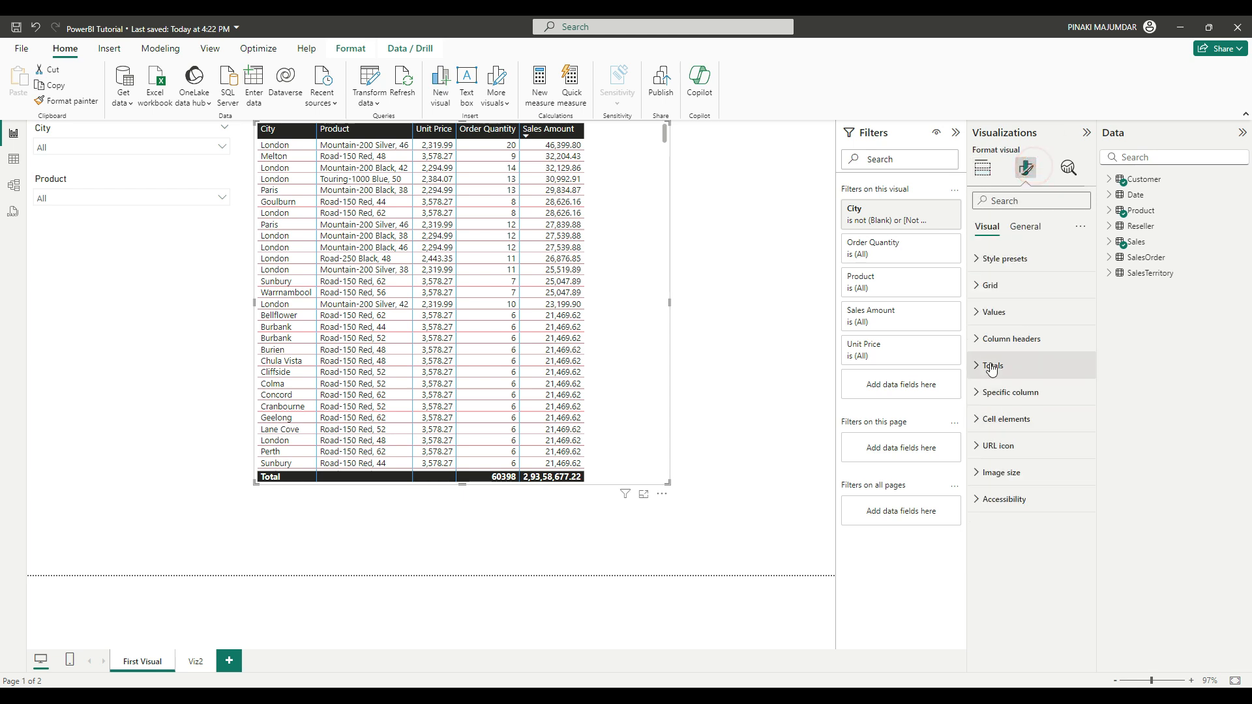
left_click(979, 258)
left_click(984, 357)
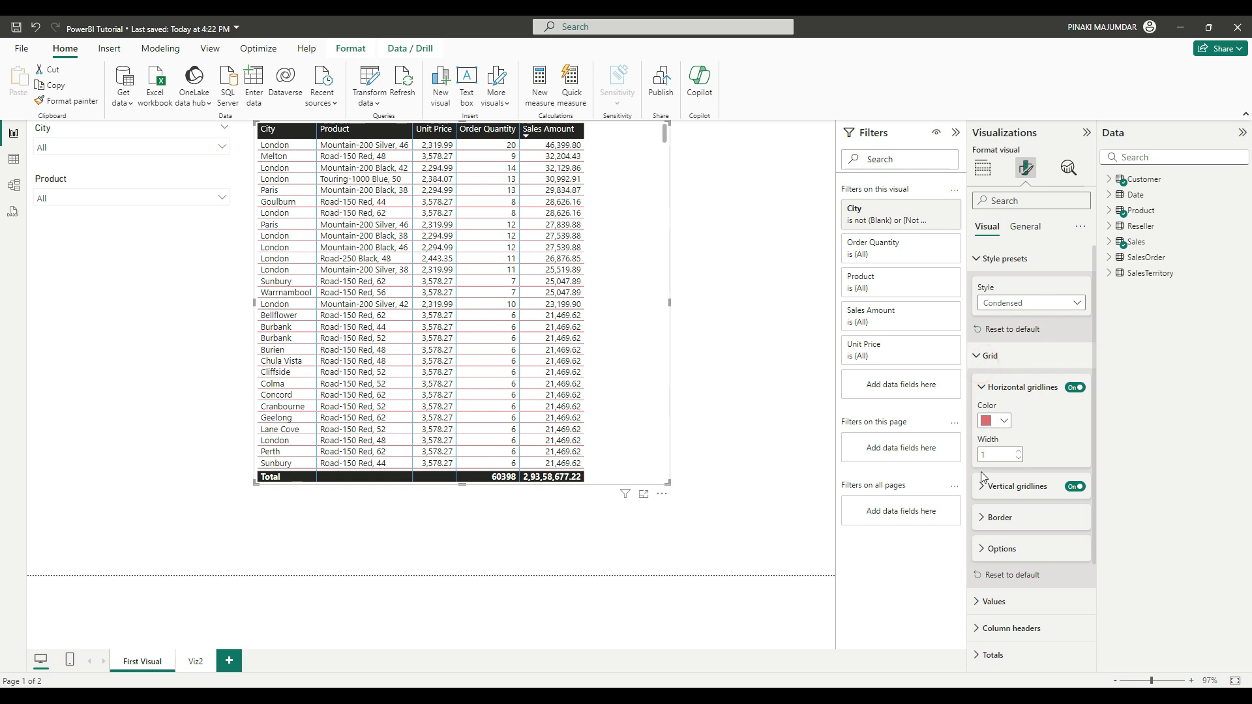
left_click(989, 518)
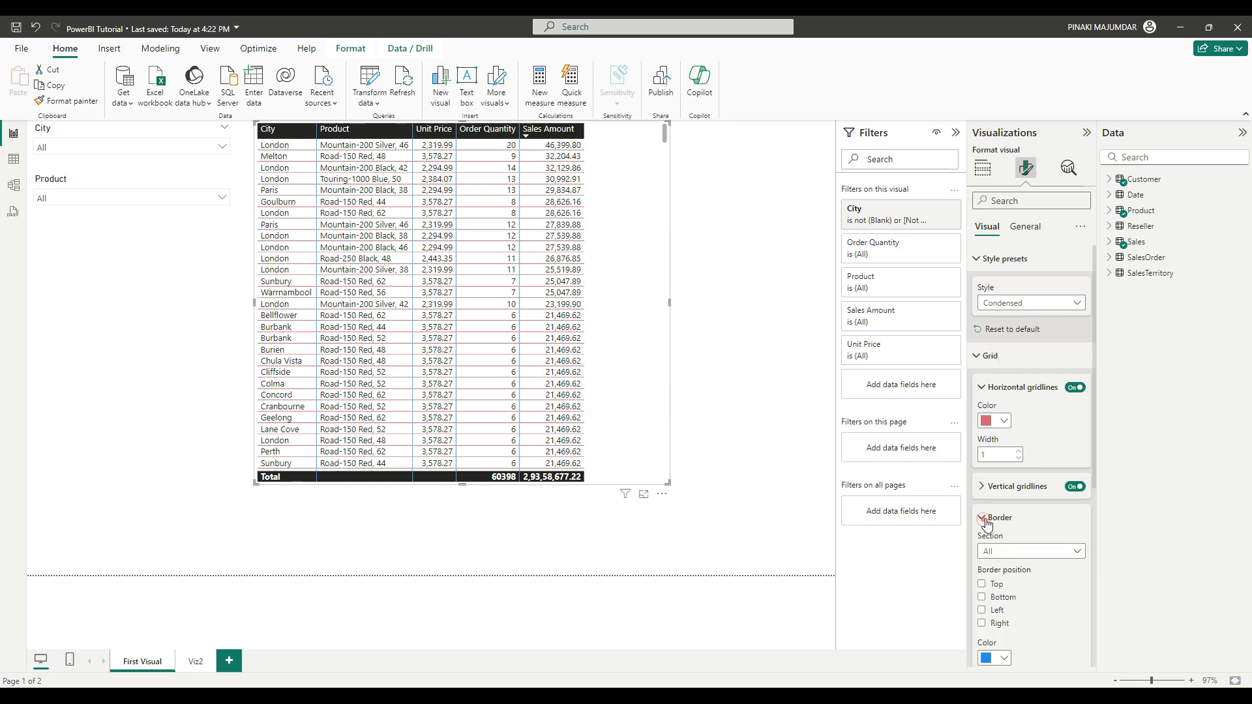
scroll(978, 517, "down", 2)
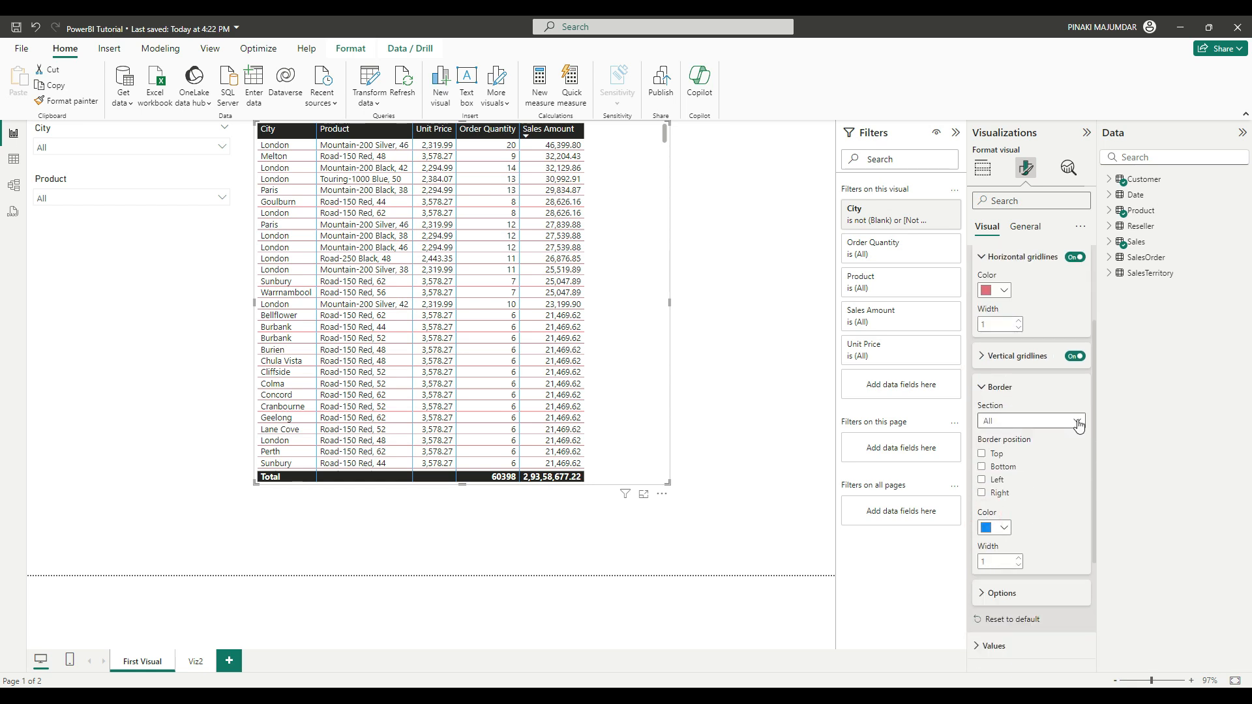
left_click(1078, 422)
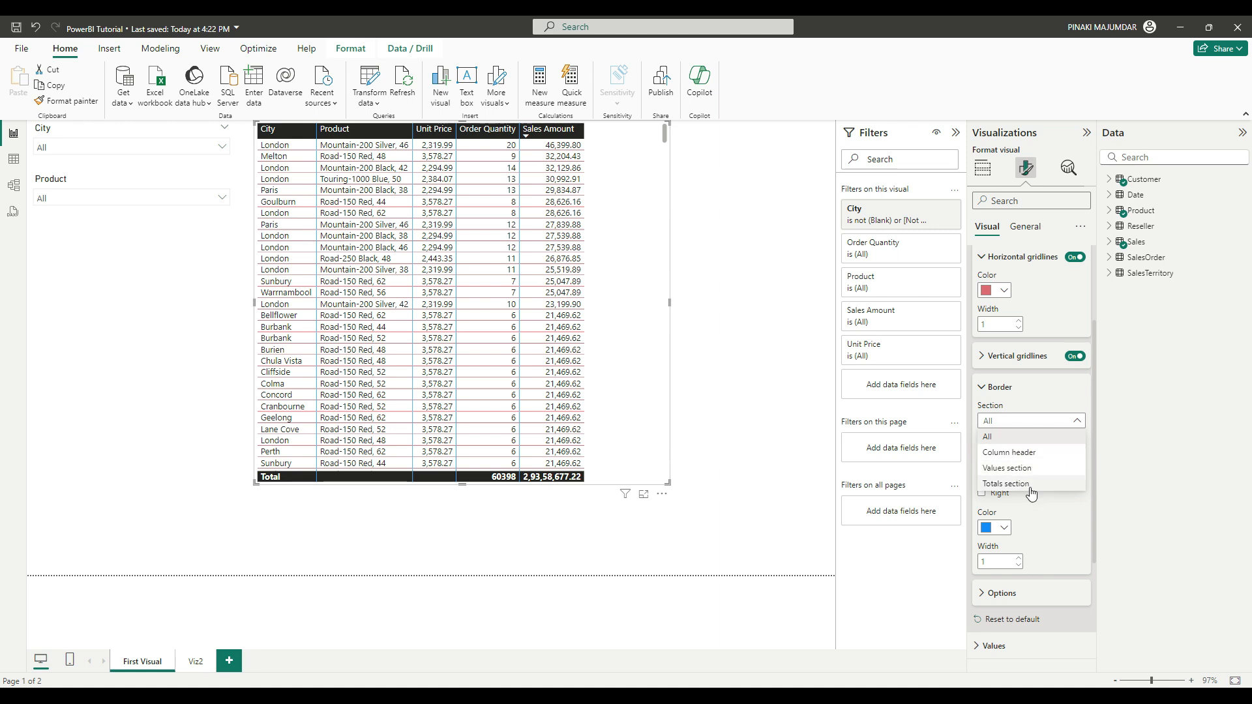
left_click(1003, 436)
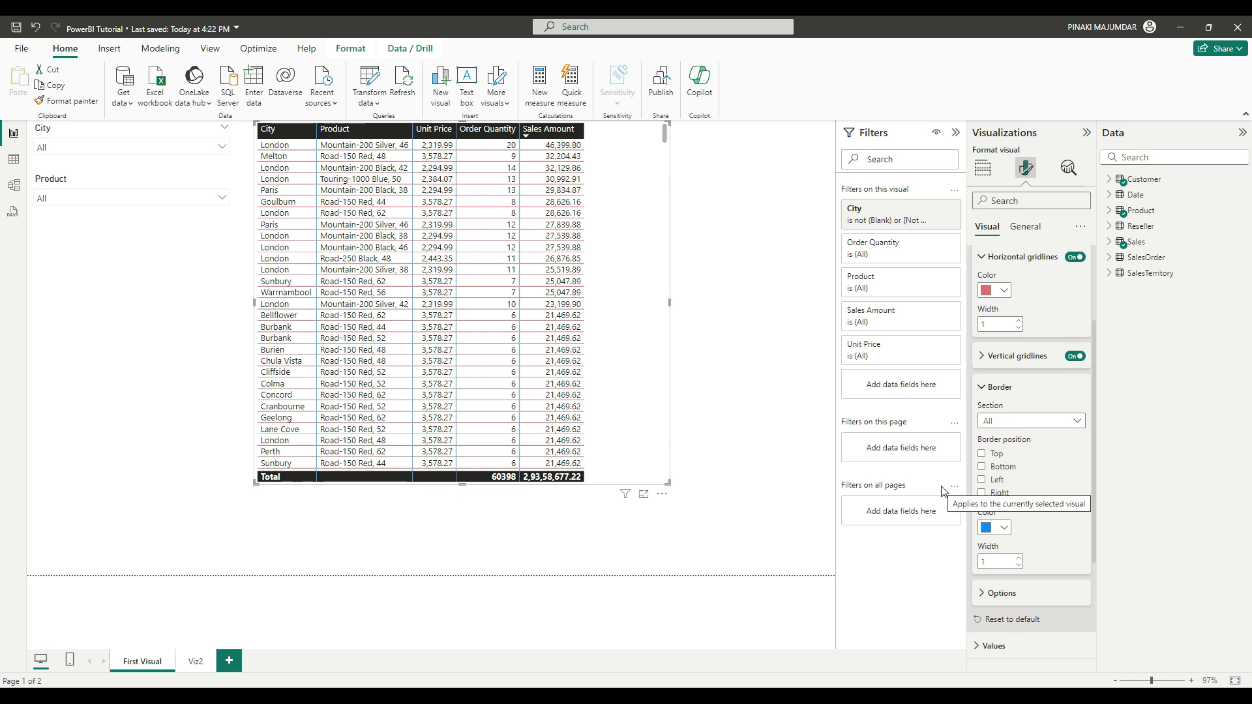
left_click(983, 454)
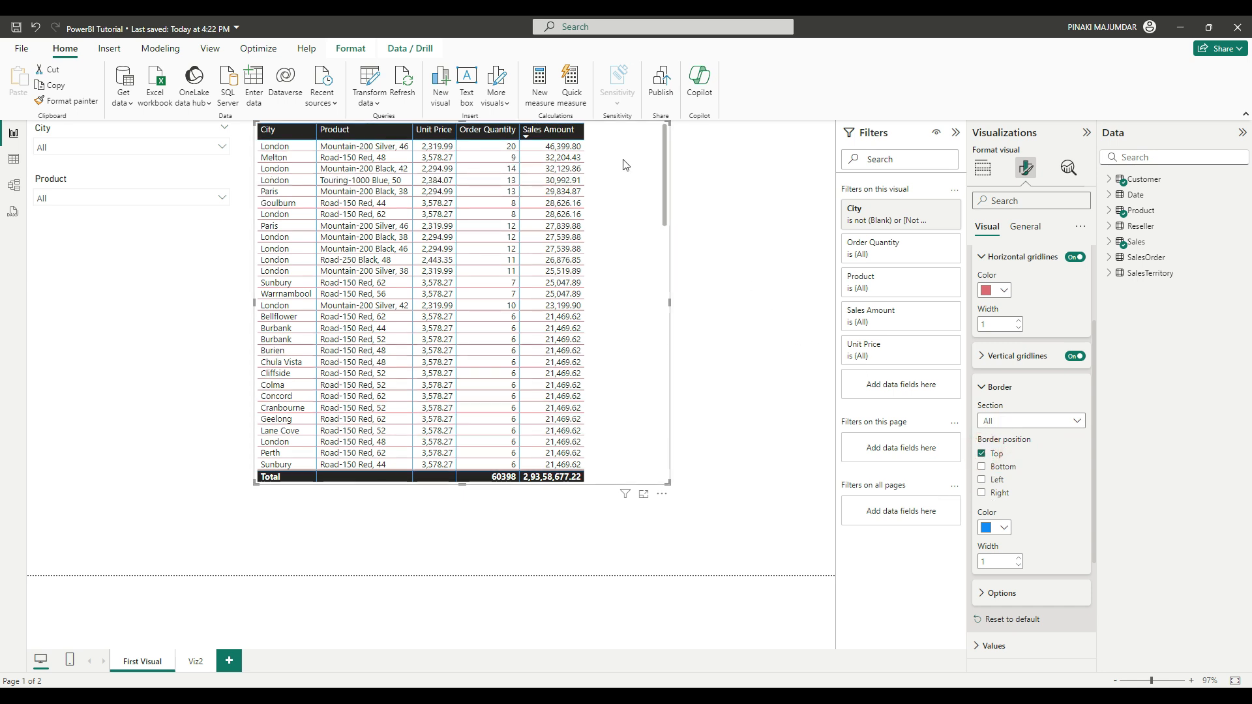
left_click(742, 238)
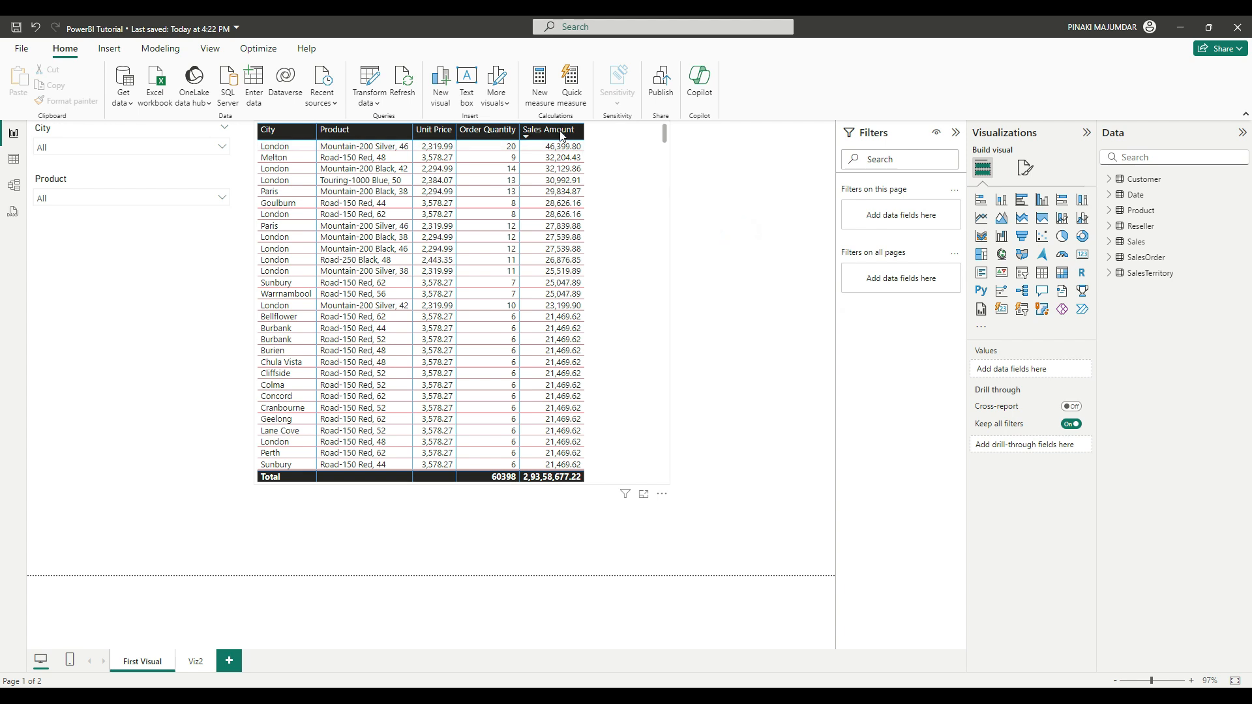
Step: Add bottom, left and right borders to all sections of the sales table's grid and deselect the table
left_click(631, 187)
left_click(1026, 169)
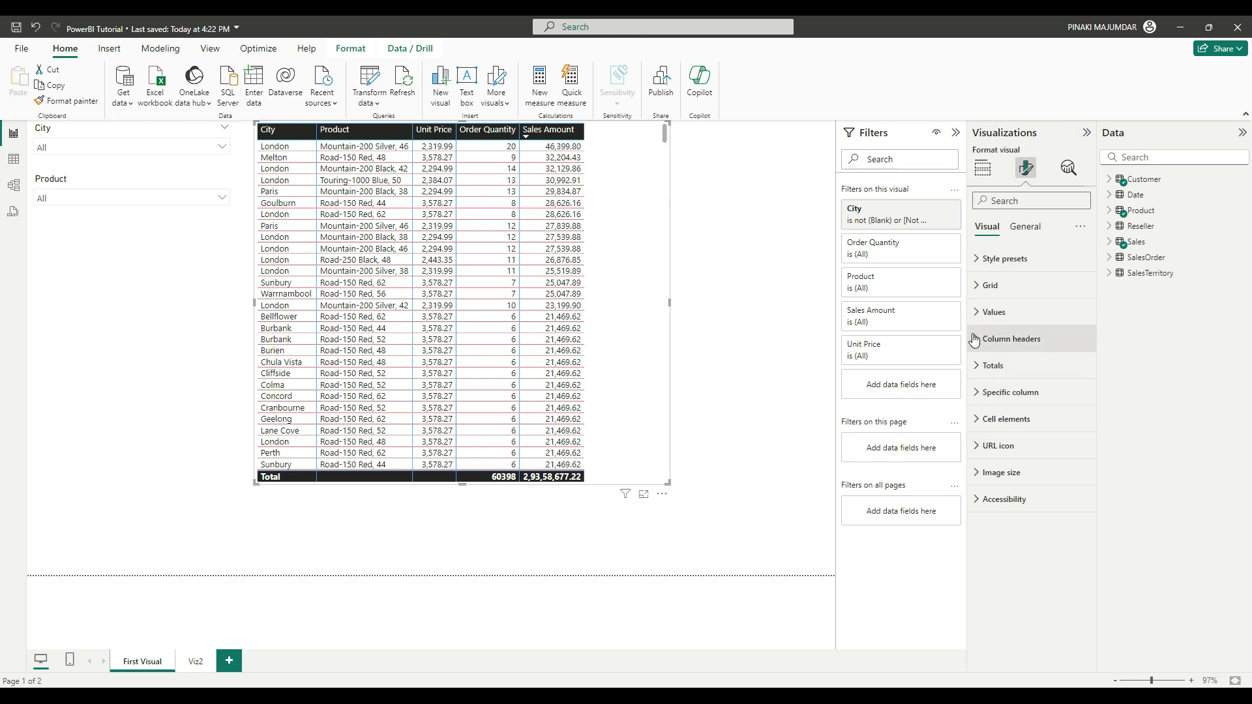
left_click(976, 285)
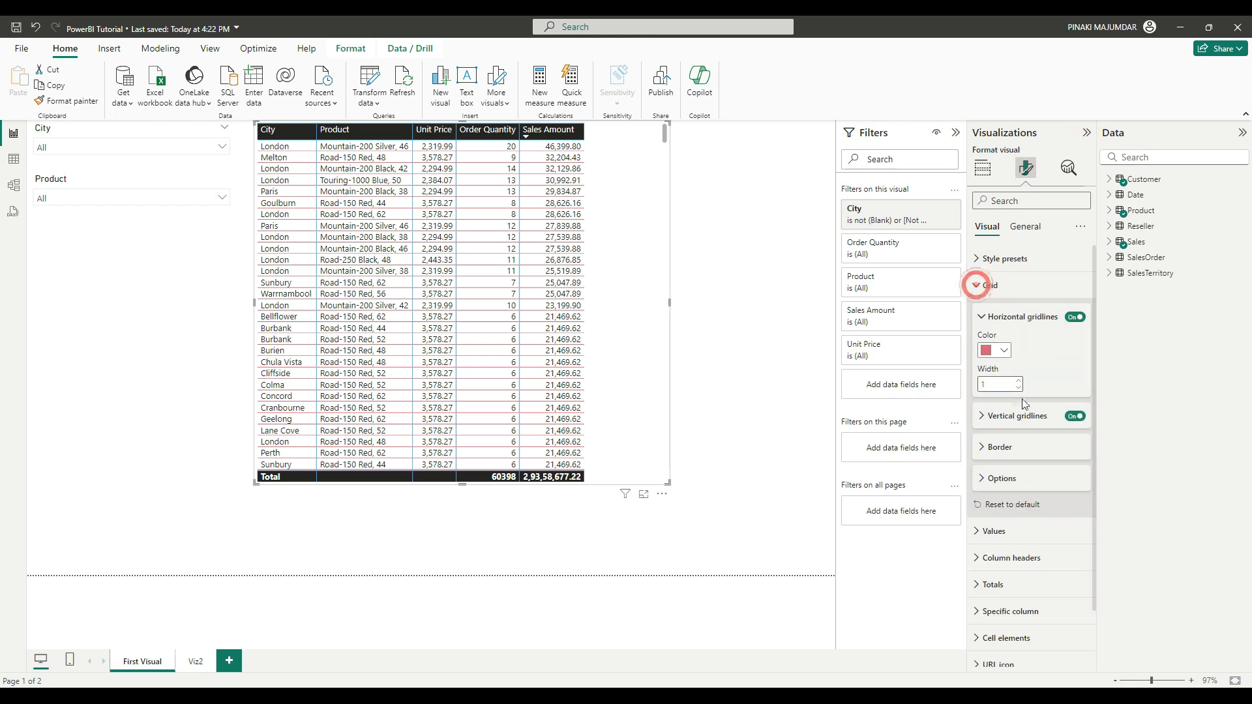
left_click(1000, 447)
scroll(991, 467, "down", 1)
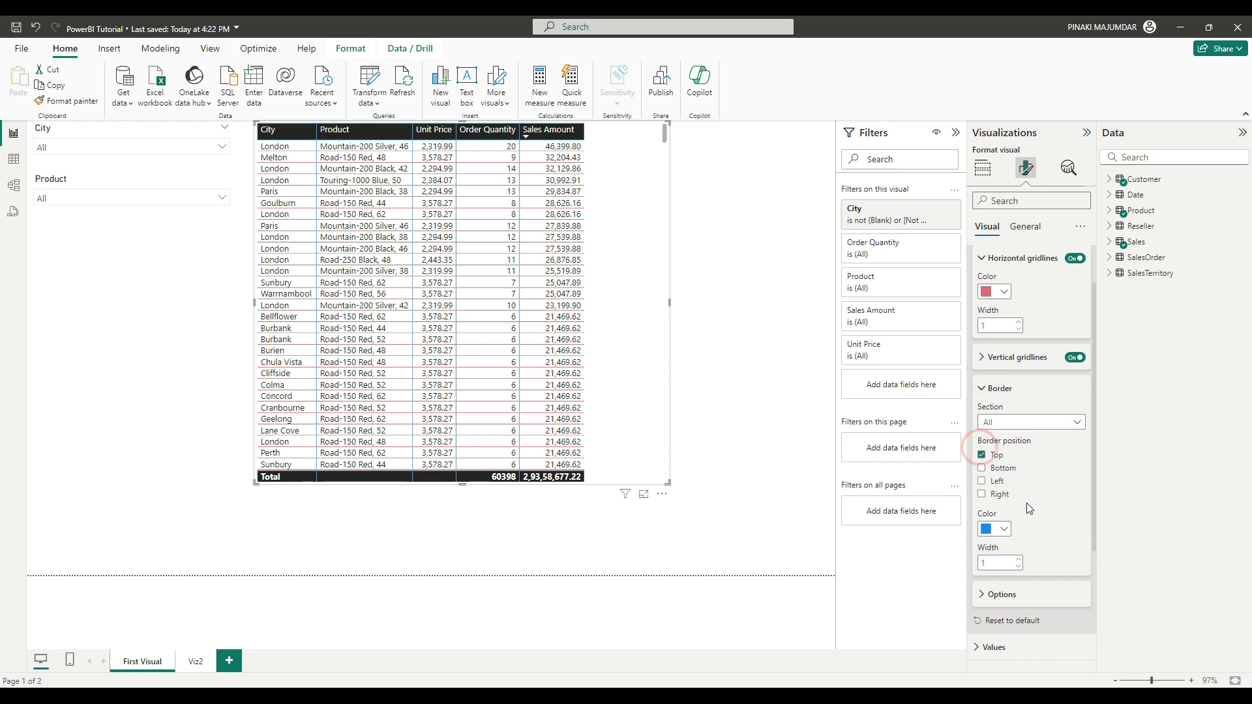
left_click(982, 462)
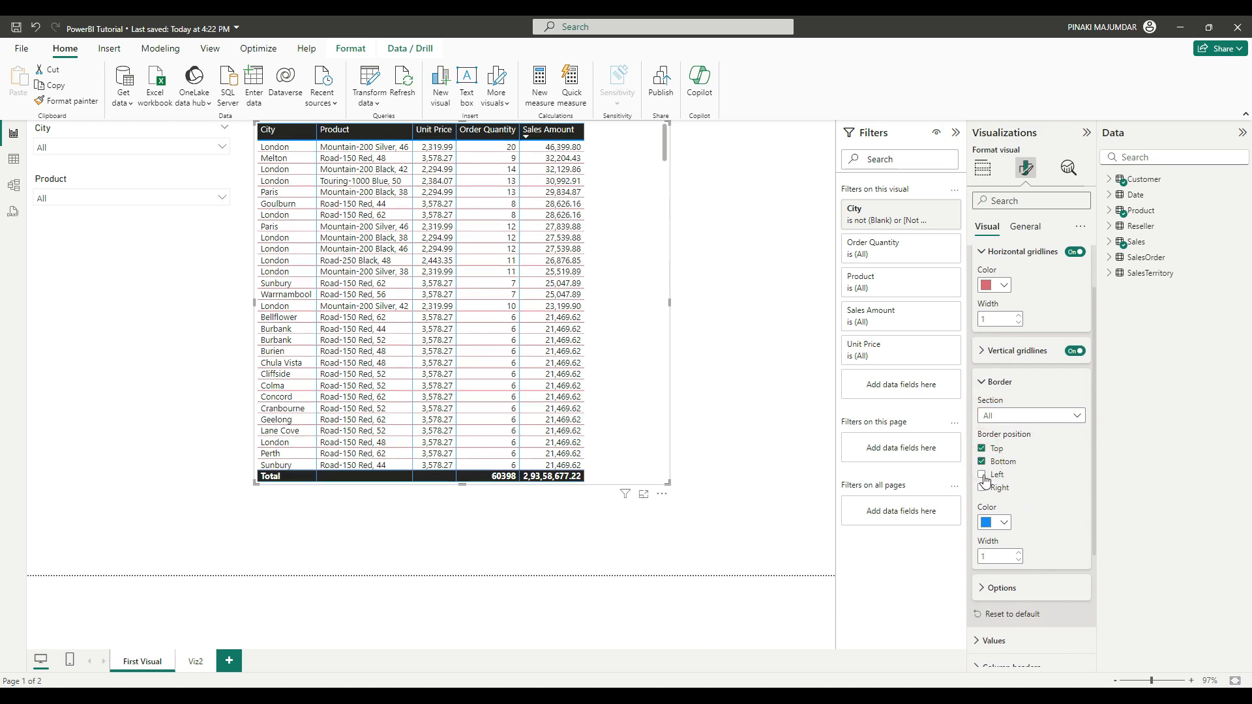
left_click(982, 475)
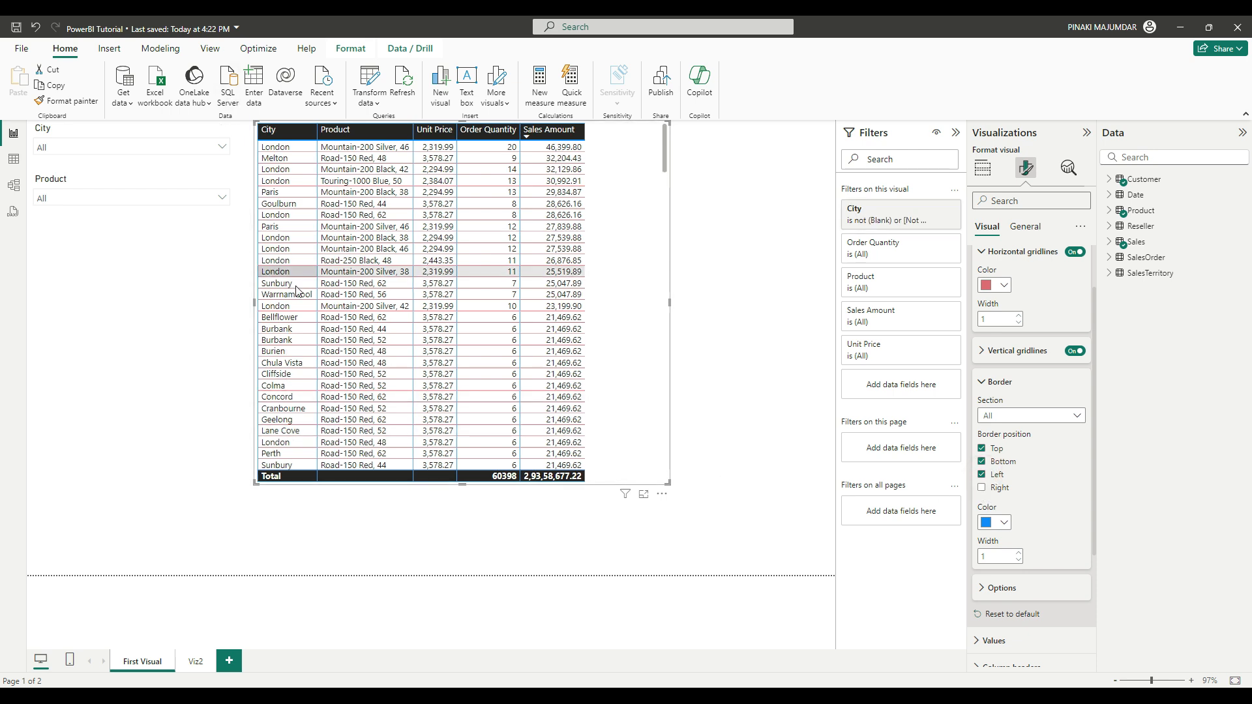
left_click(981, 489)
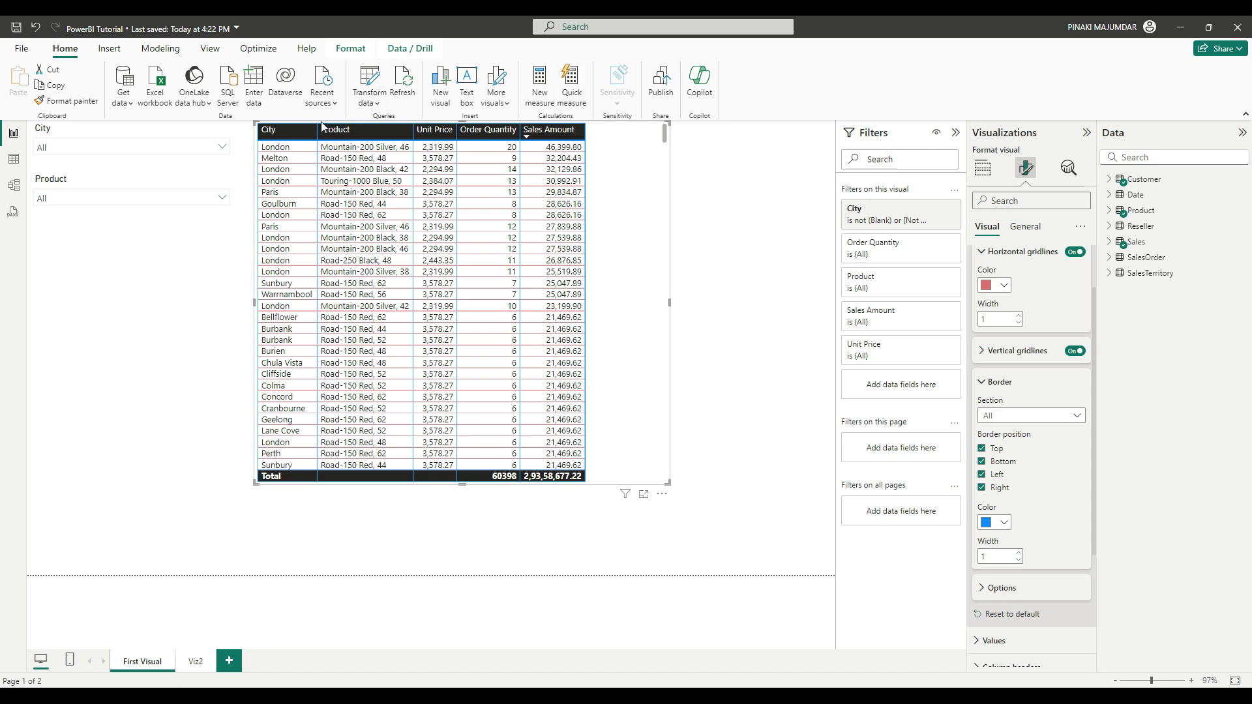
left_click(717, 319)
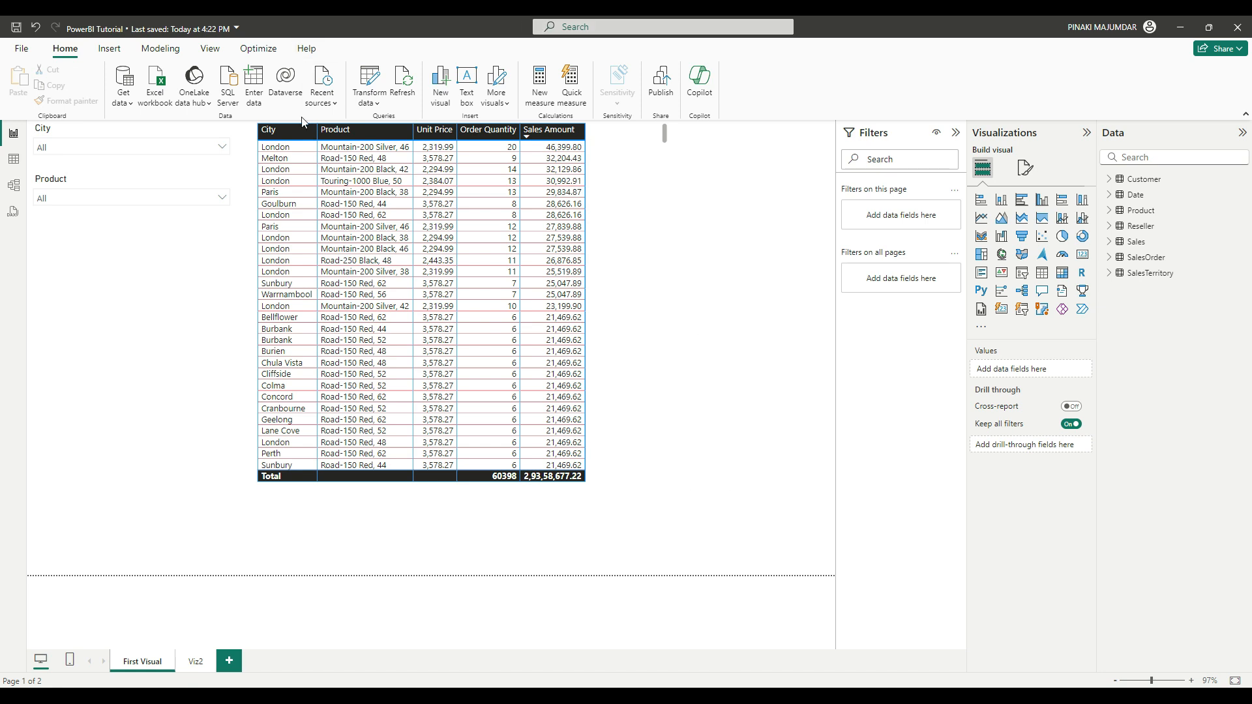
Step: Format the sales table's values in Segoe UI Bold, size 8, with bold turned on
scroll(662, 343, "down", 10)
left_click(659, 338)
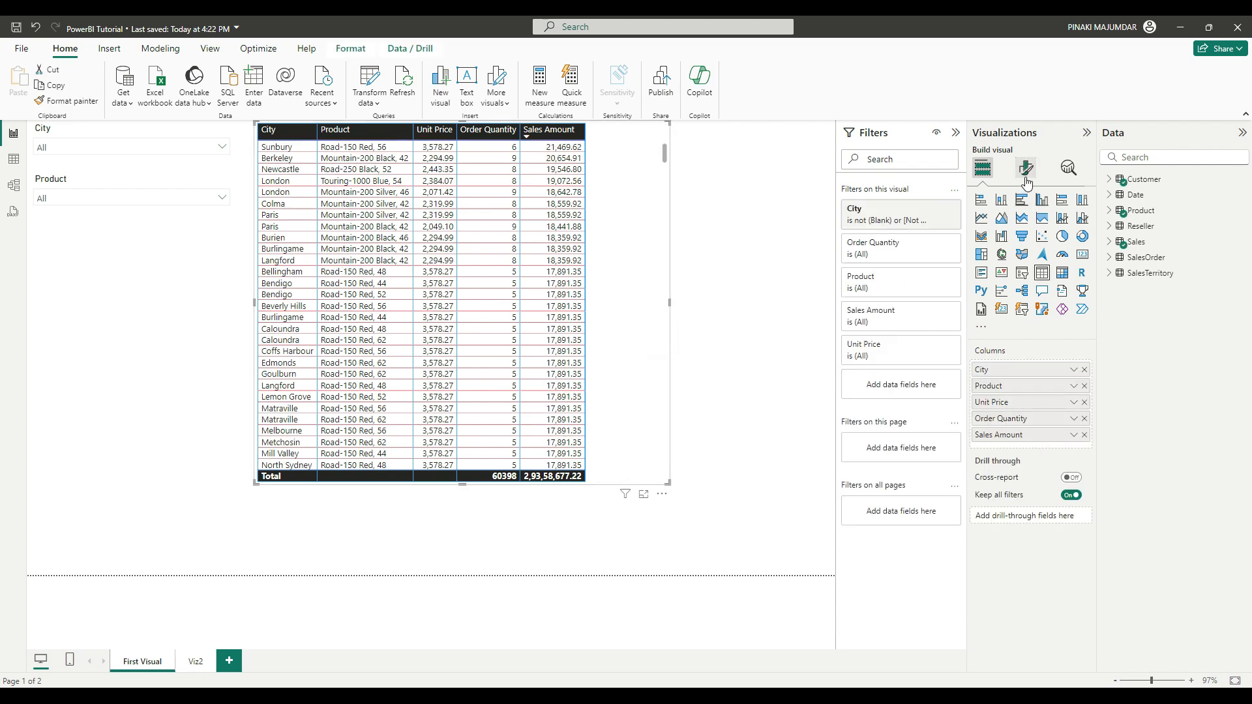
left_click(1026, 171)
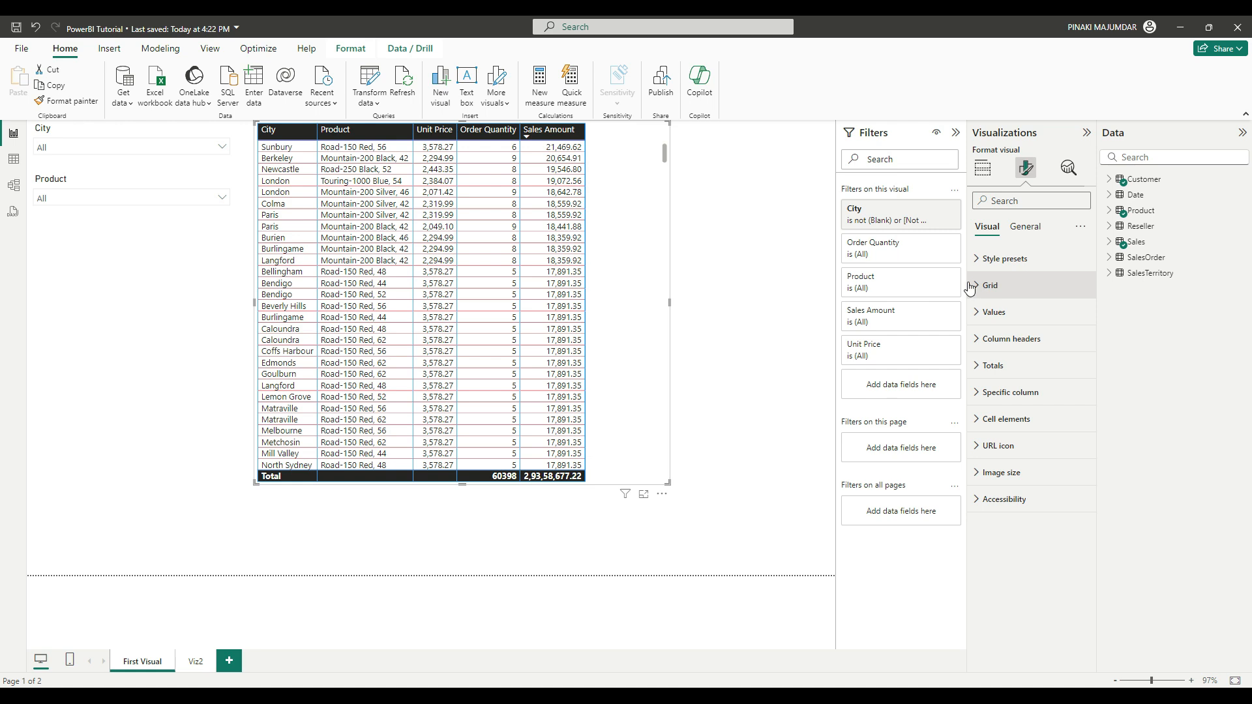
left_click(979, 315)
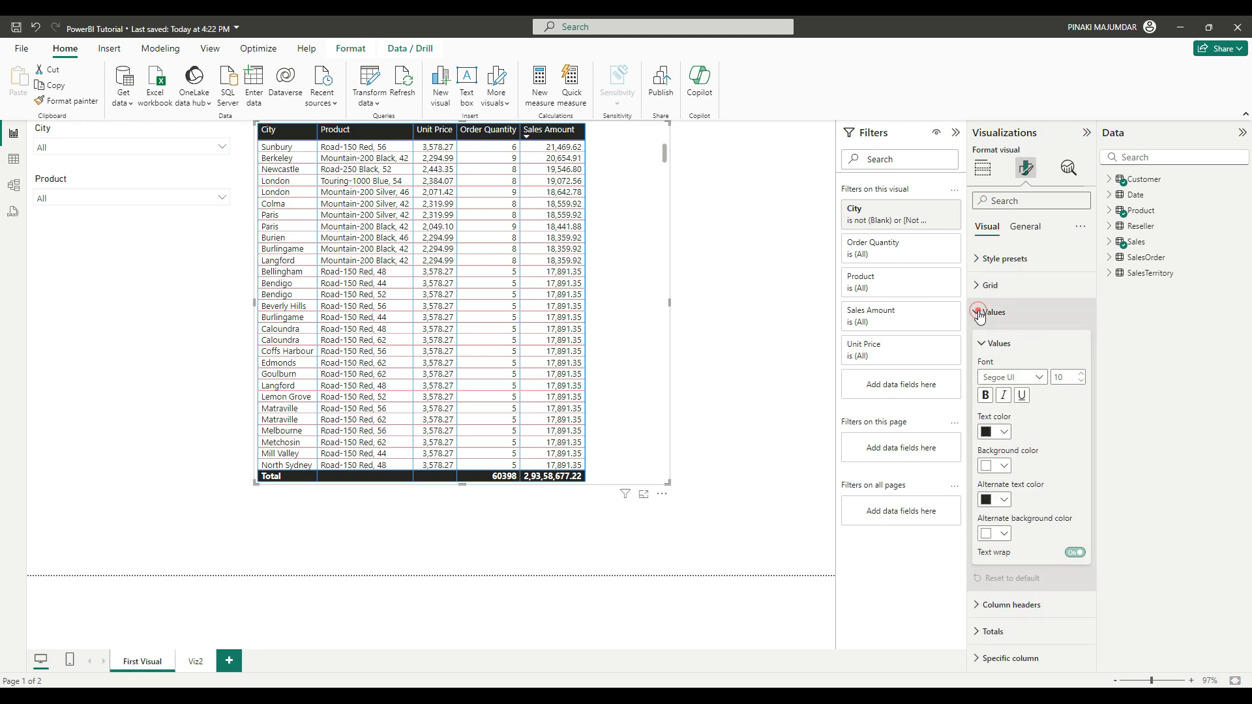
left_click(1039, 382)
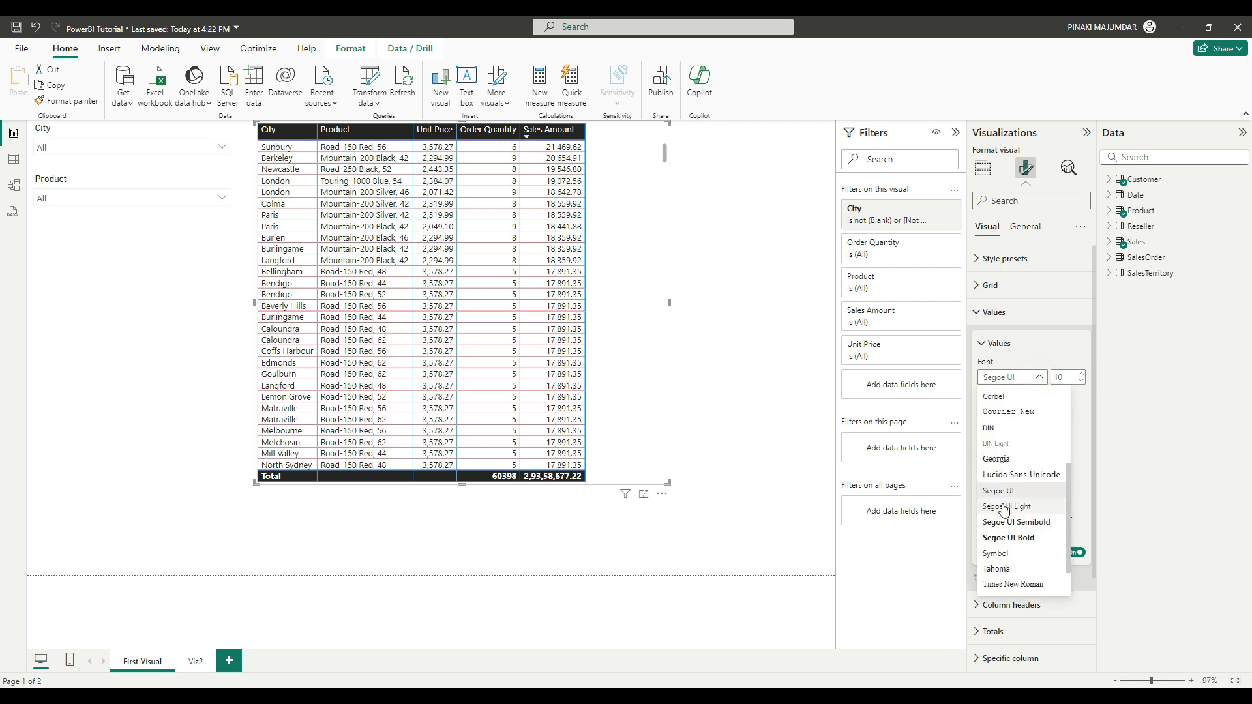
left_click(1022, 538)
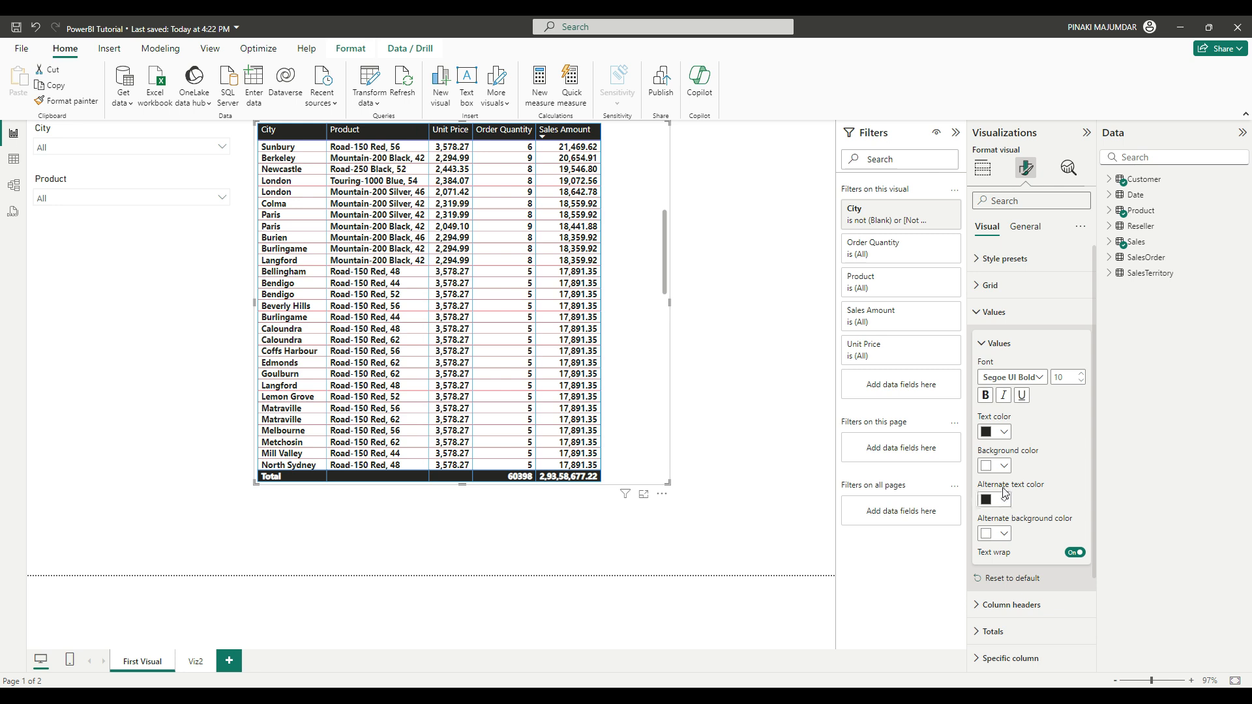
left_click(1081, 387)
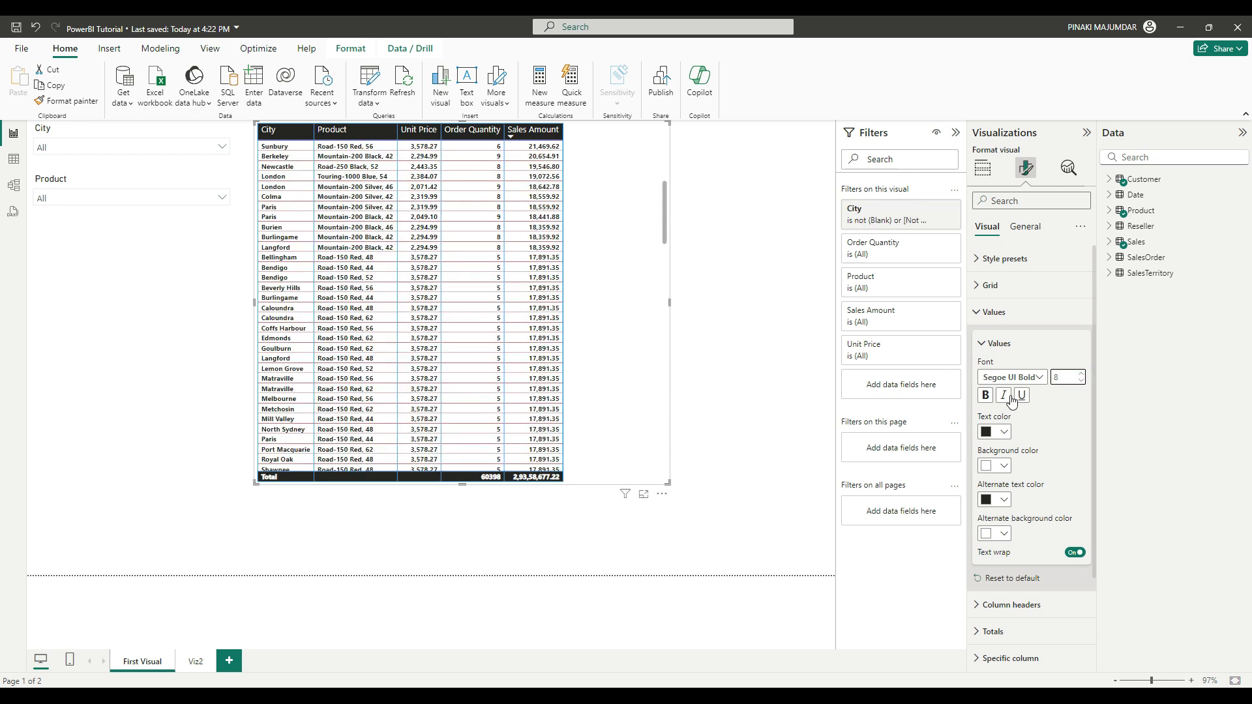
left_click(987, 396)
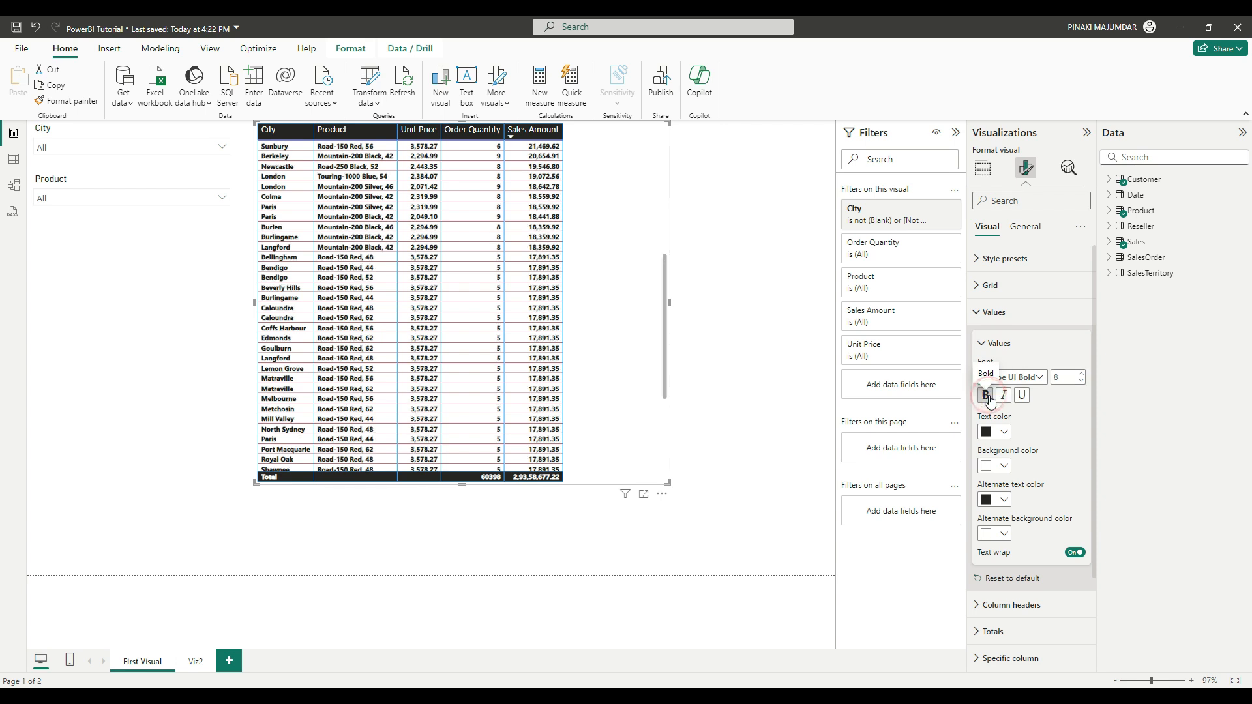
Step: Set the text color of the sales table's values to dark red and their background color to light grey
left_click(1004, 432)
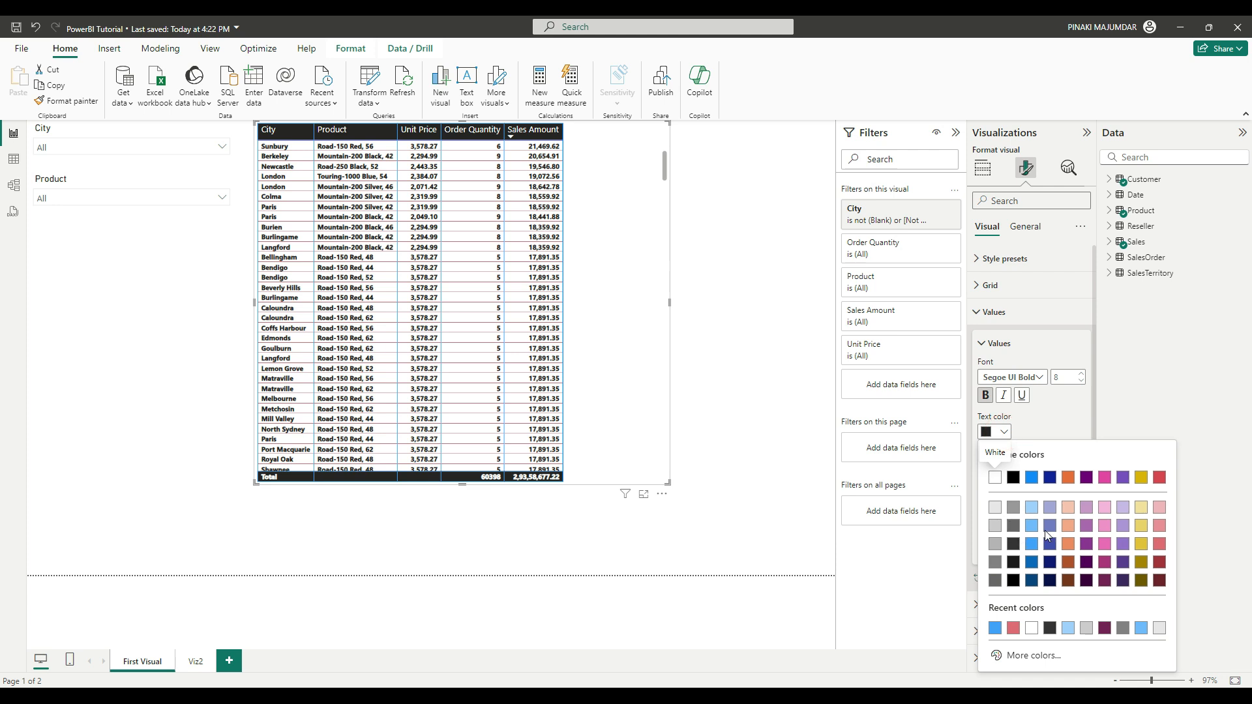
left_click(1158, 561)
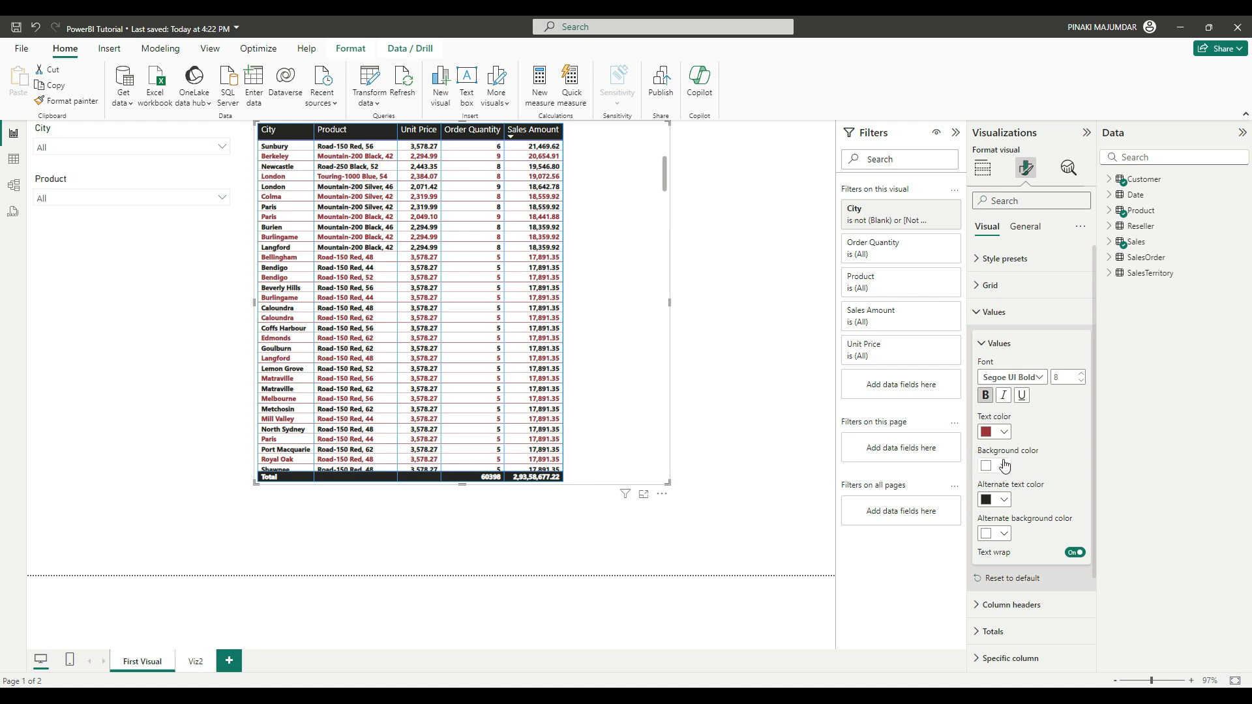
left_click(1004, 465)
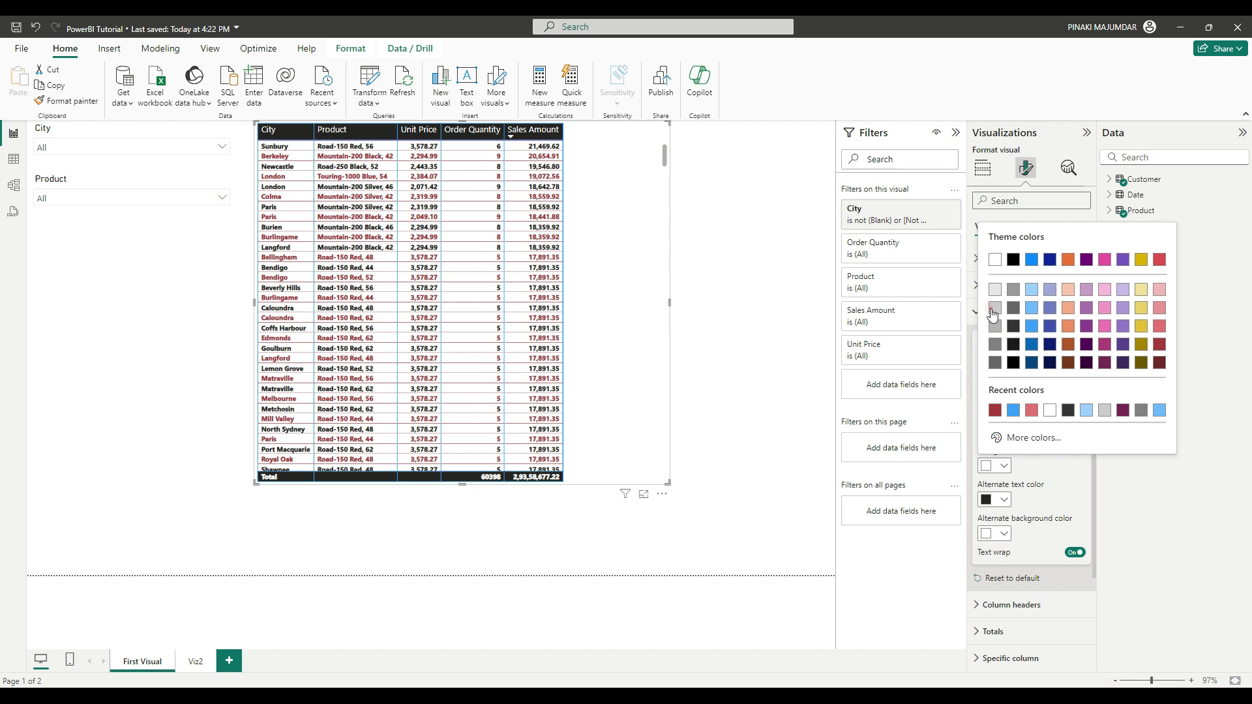
left_click(993, 309)
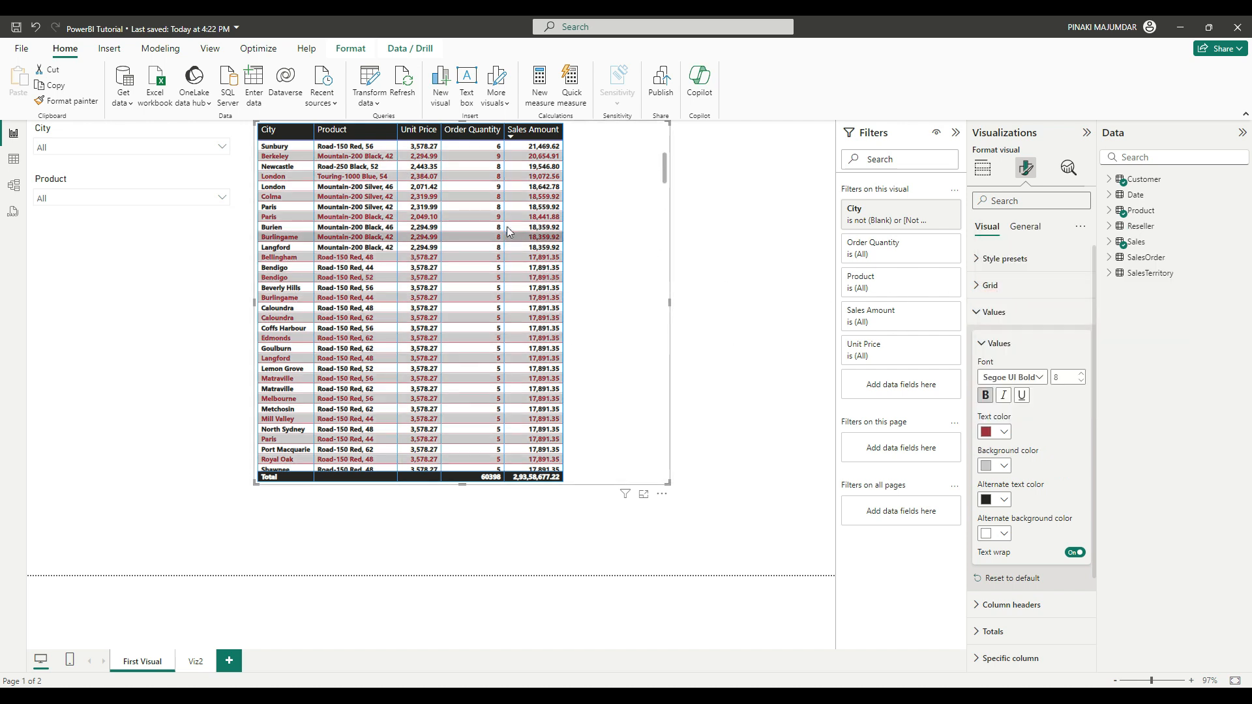
Step: Set the alternate text color of the sales table's values to blue #414fb1 (Theme color 2, 20% lighter), after trying light grey
left_click(973, 261)
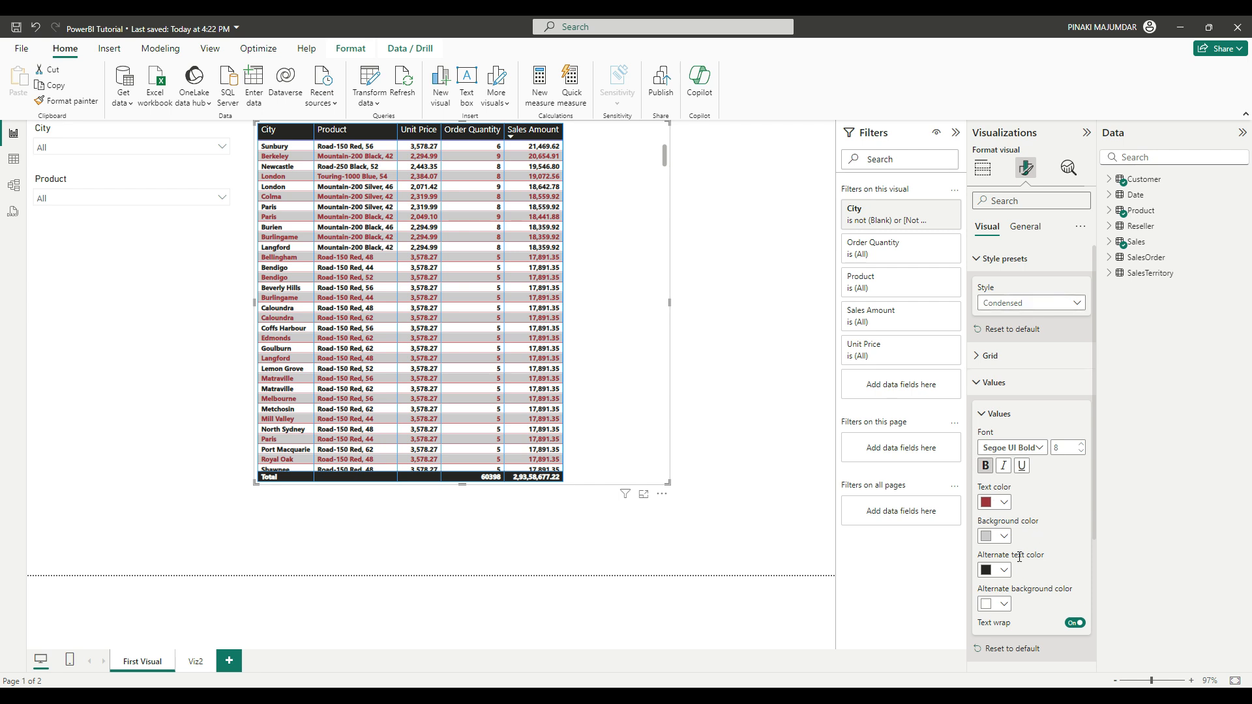
scroll(1037, 548, "down", 4)
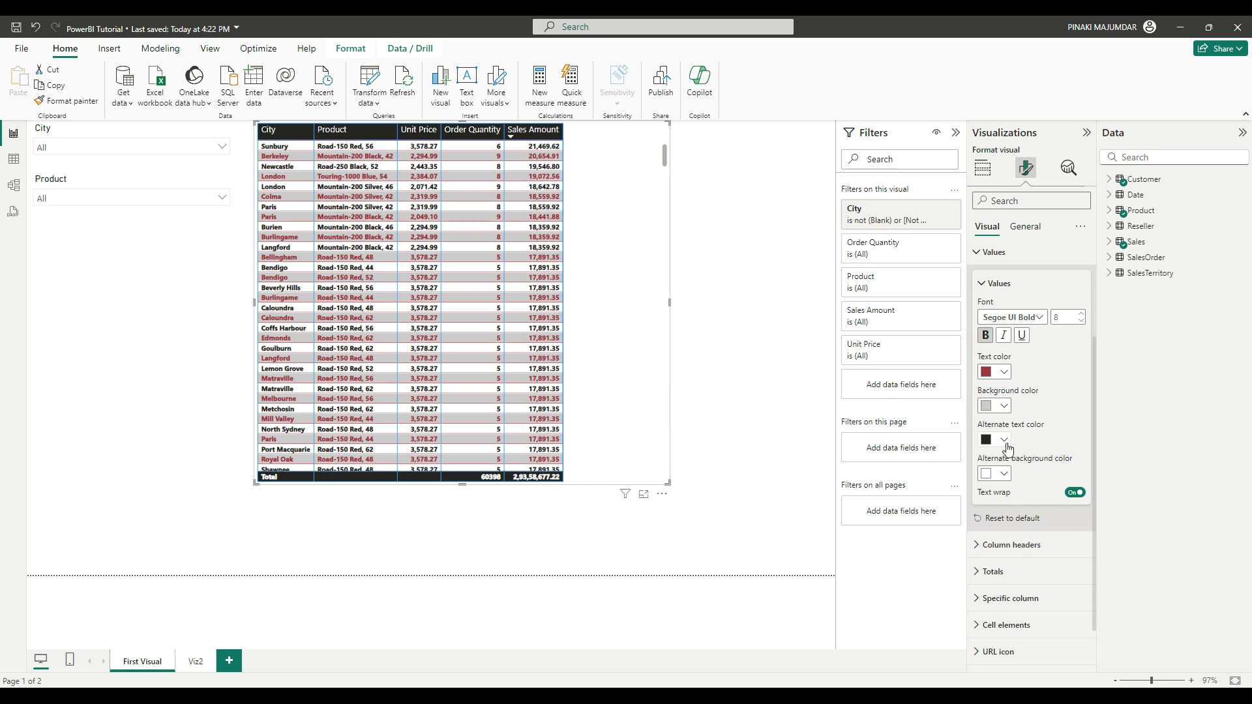
left_click(1005, 440)
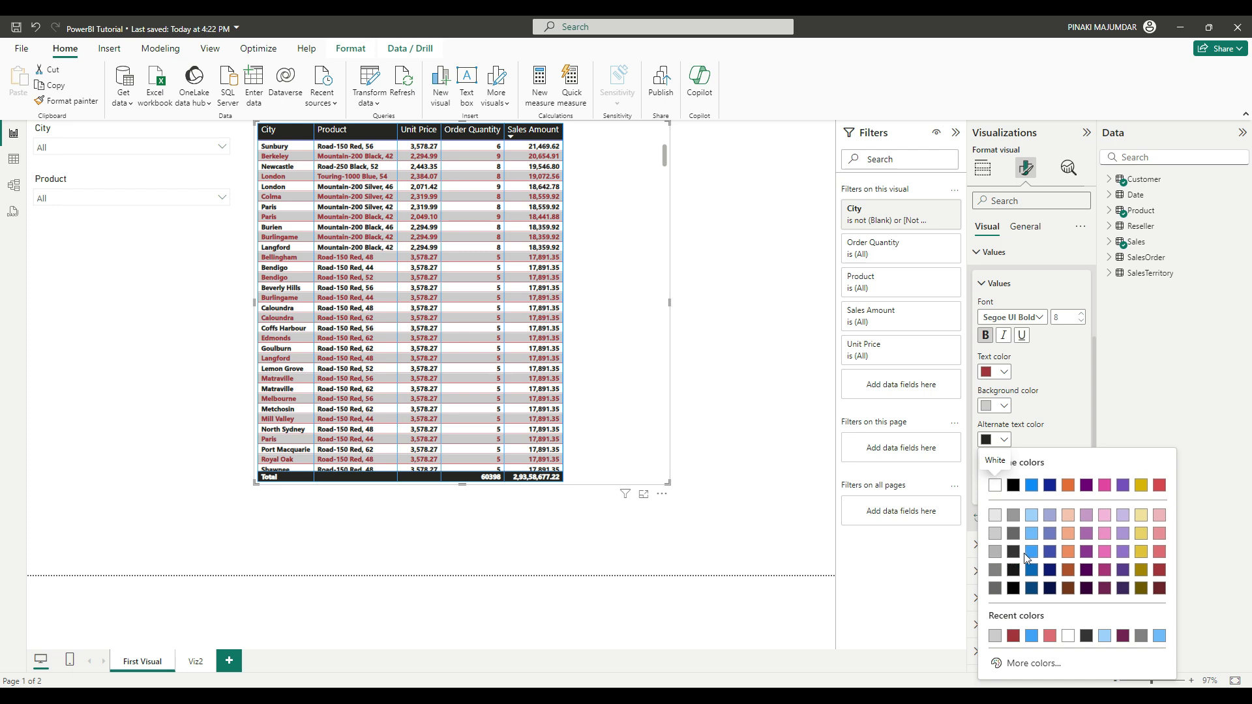
left_click(994, 515)
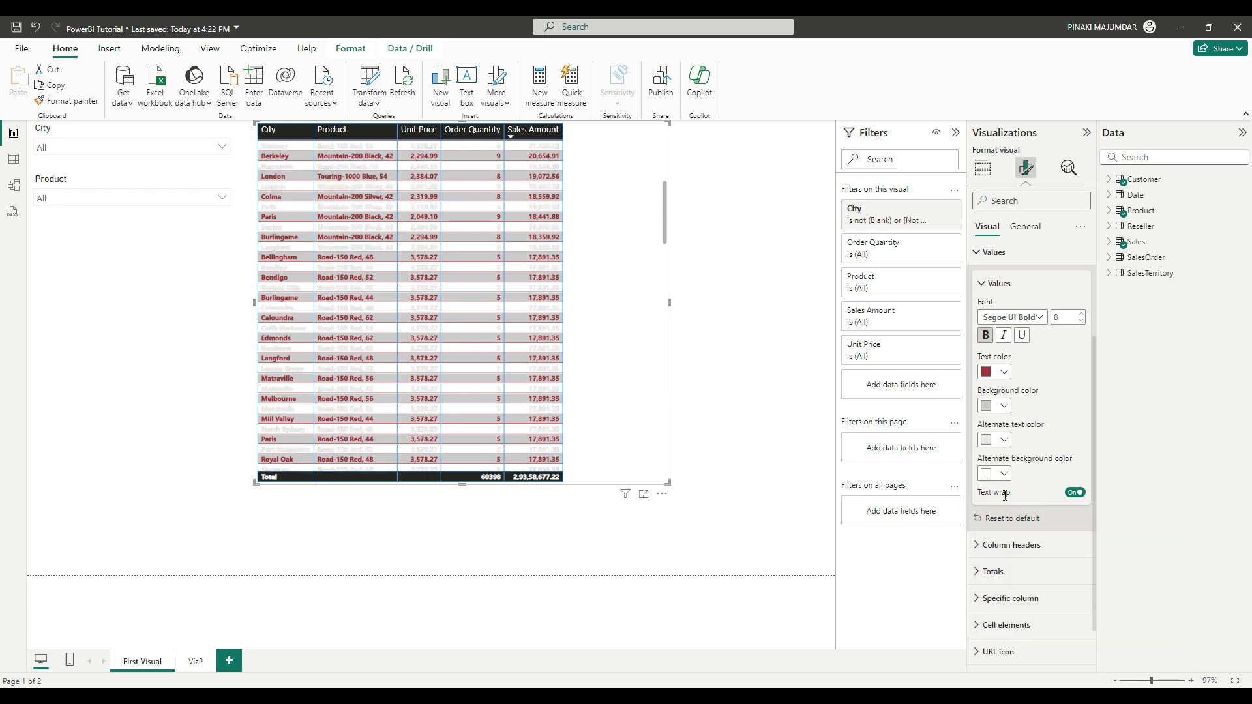
left_click(1003, 438)
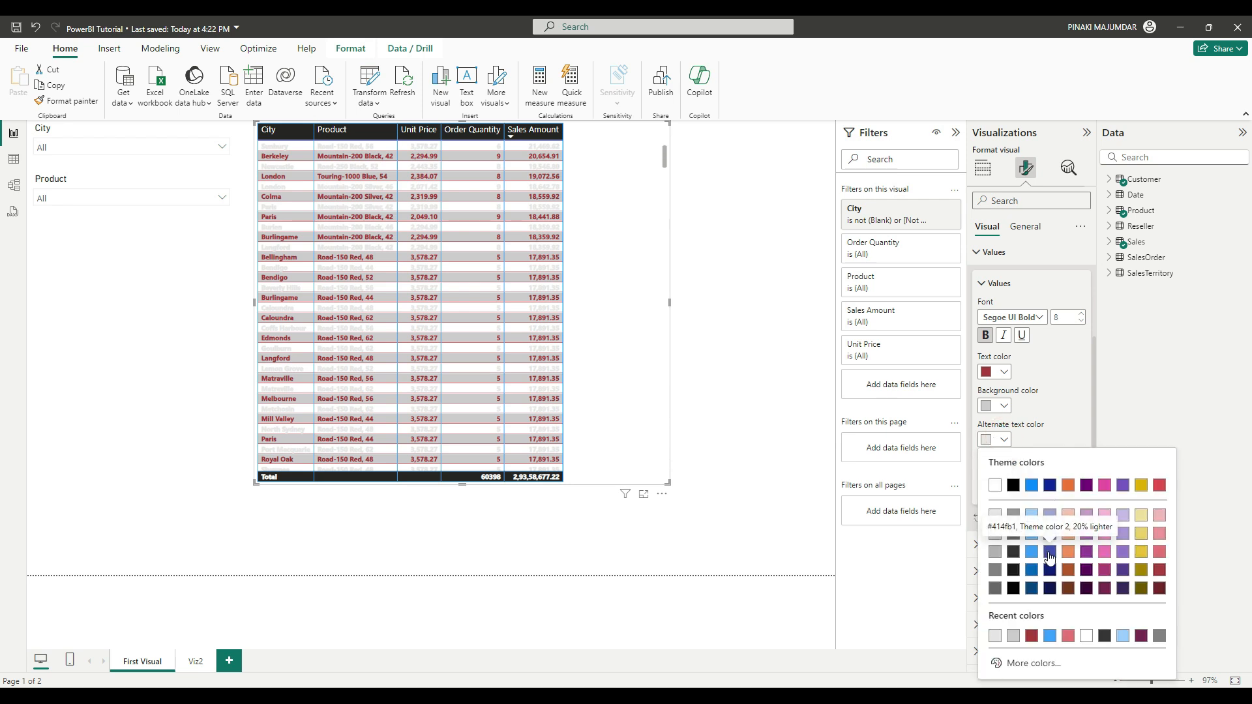
left_click(1049, 552)
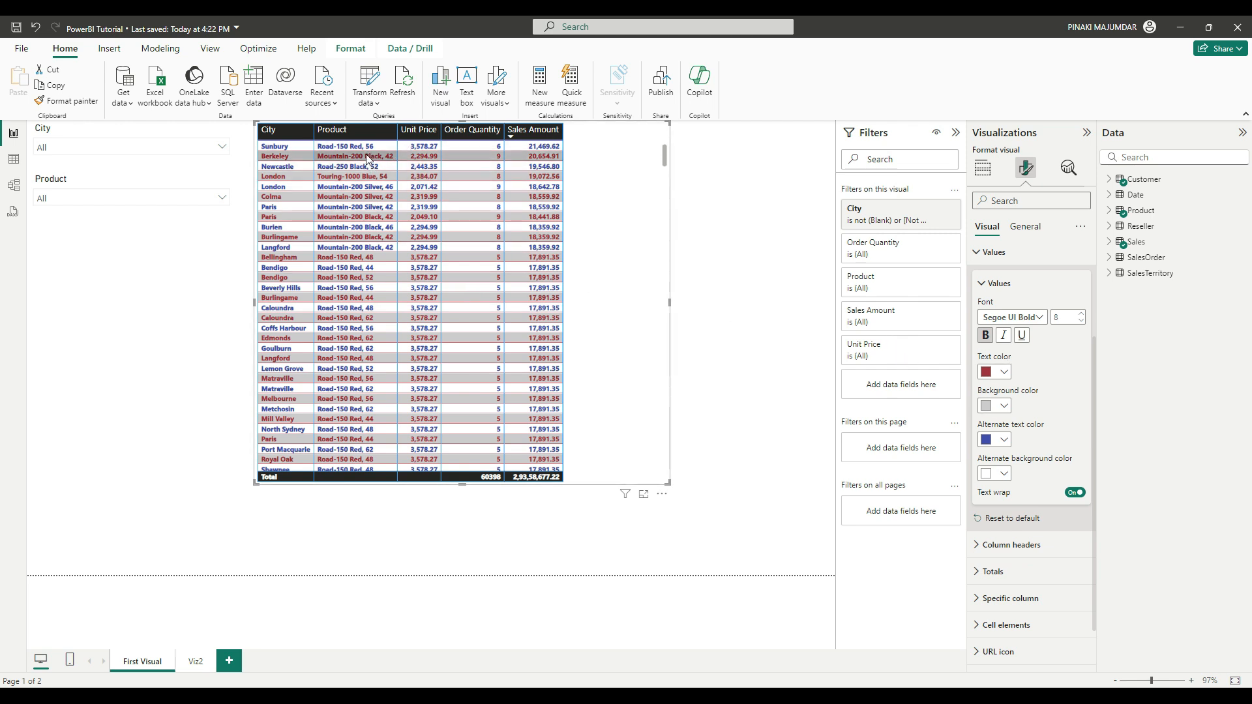
Step: Set the alternate background color of the sales table's values to light pink
left_click(1004, 476)
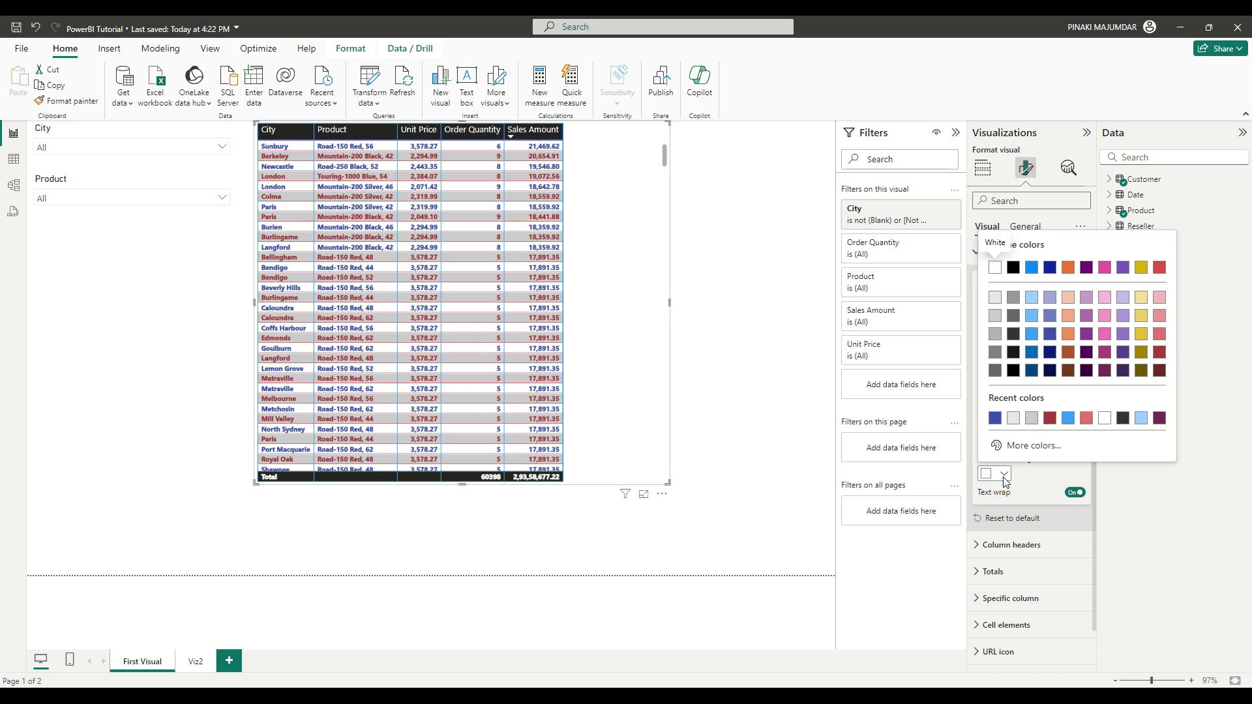
left_click(1136, 497)
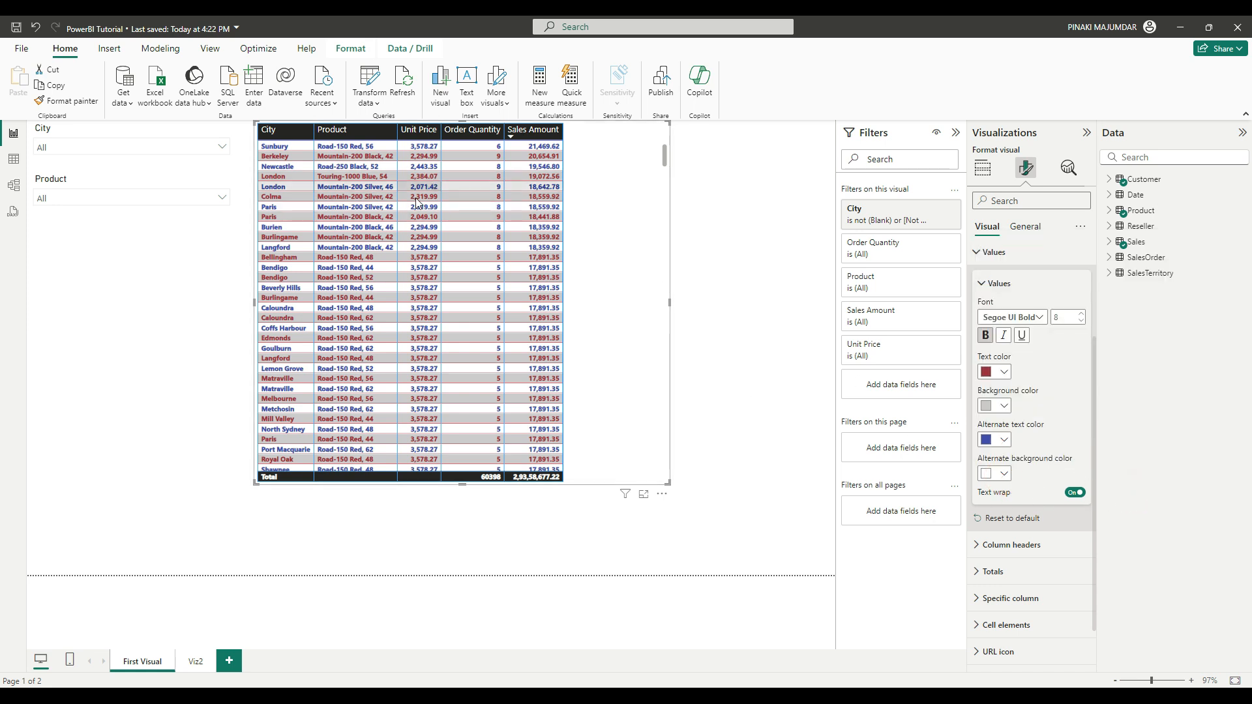
left_click(1003, 474)
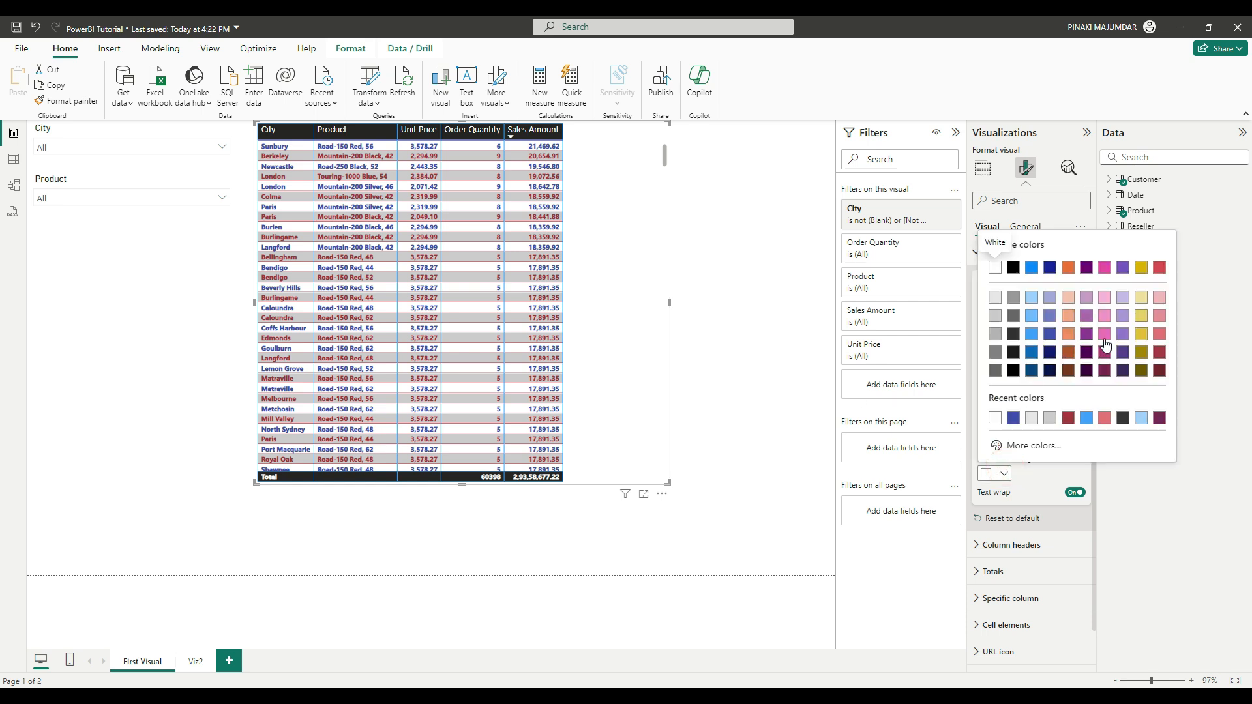
left_click(1104, 297)
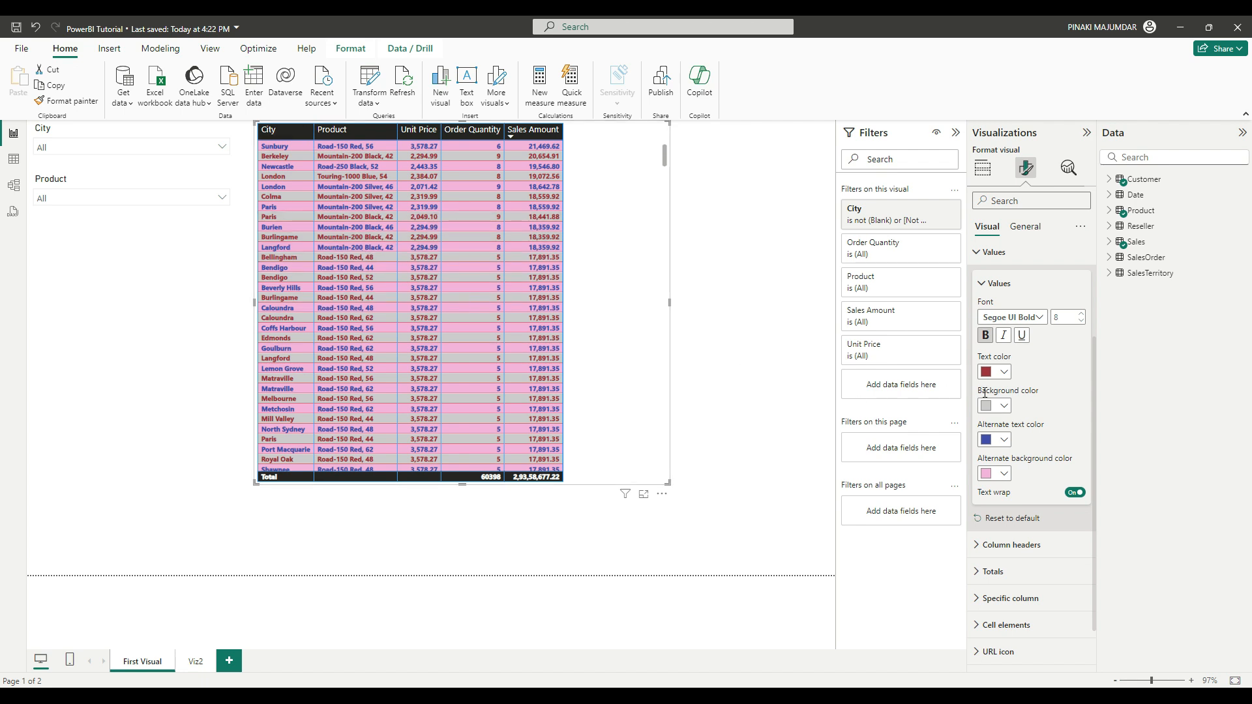
Step: Make the sales table's column headers bold and set their text color to red
left_click(982, 553)
scroll(1017, 551, "down", 1)
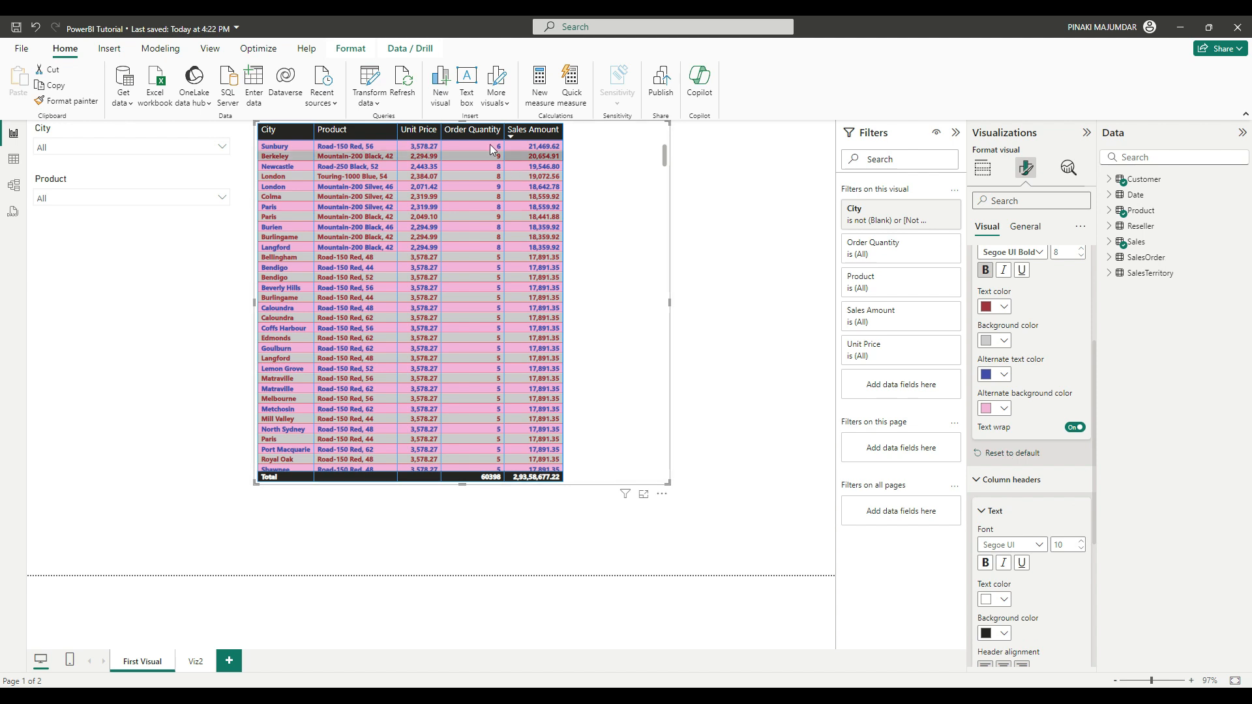
left_click(985, 564)
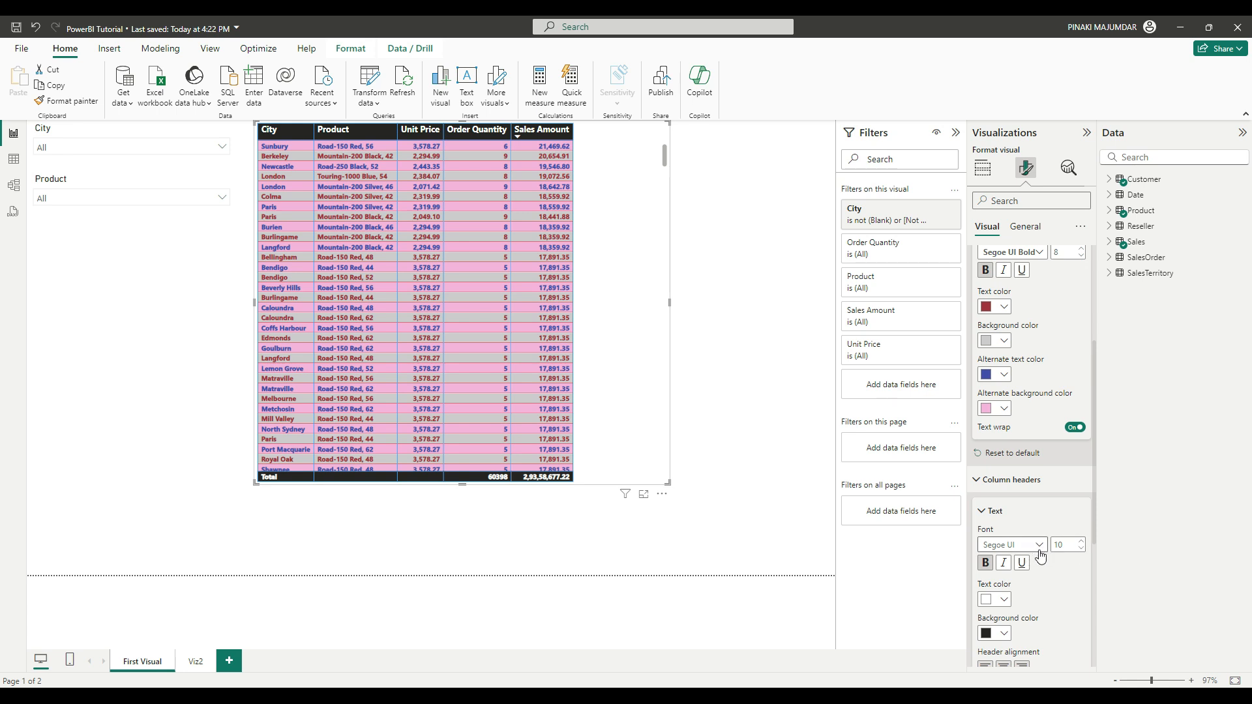
scroll(1019, 560, "down", 2)
left_click(1004, 468)
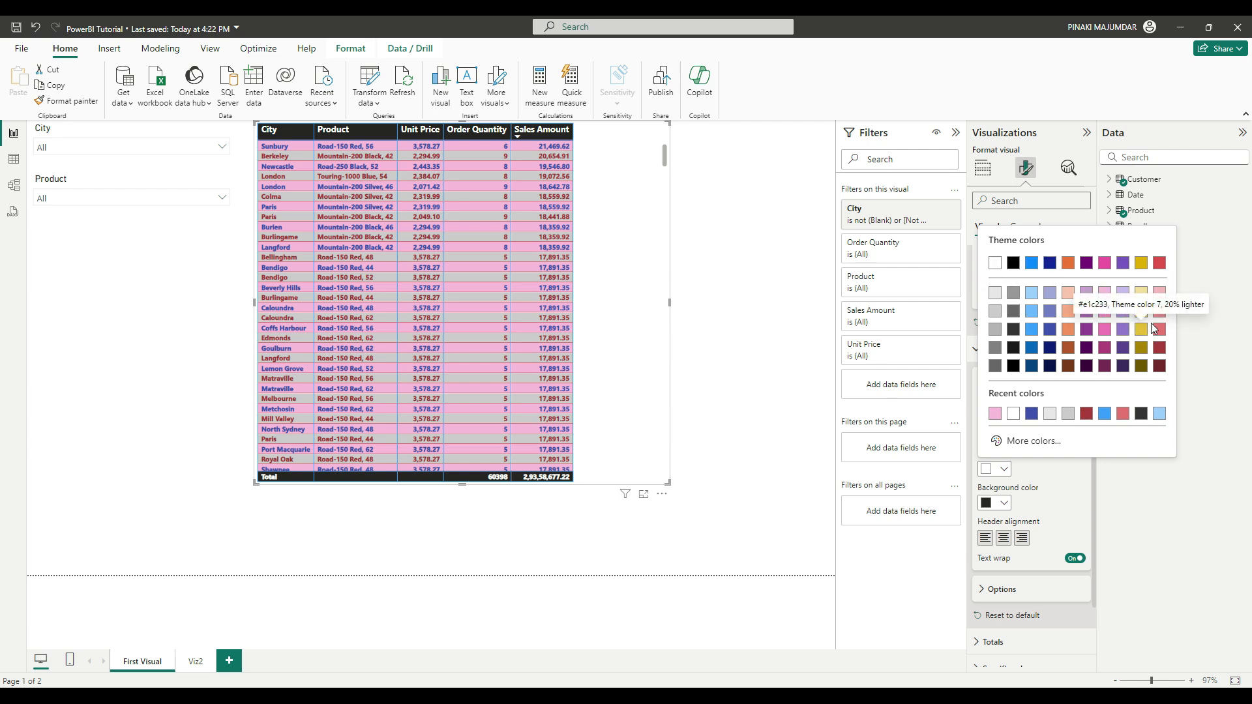
left_click(1160, 265)
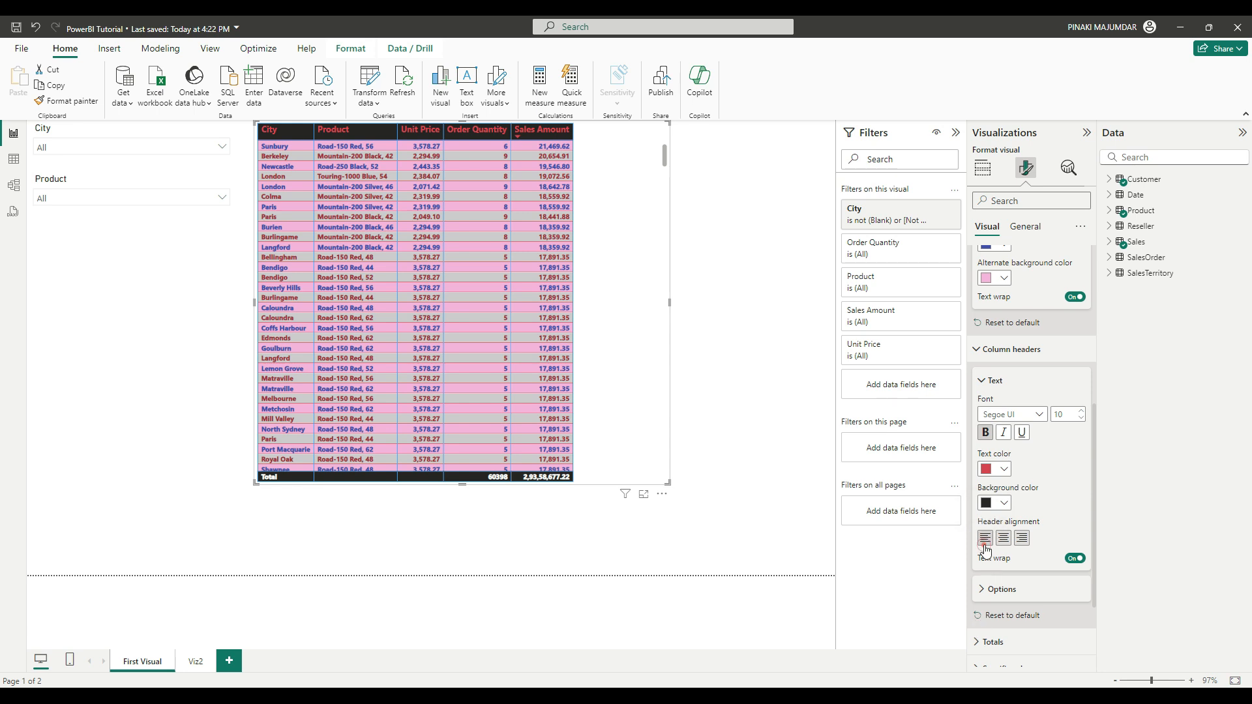
Step: Try center and right alignment on the column headers and settle on left alignment
left_click(1004, 539)
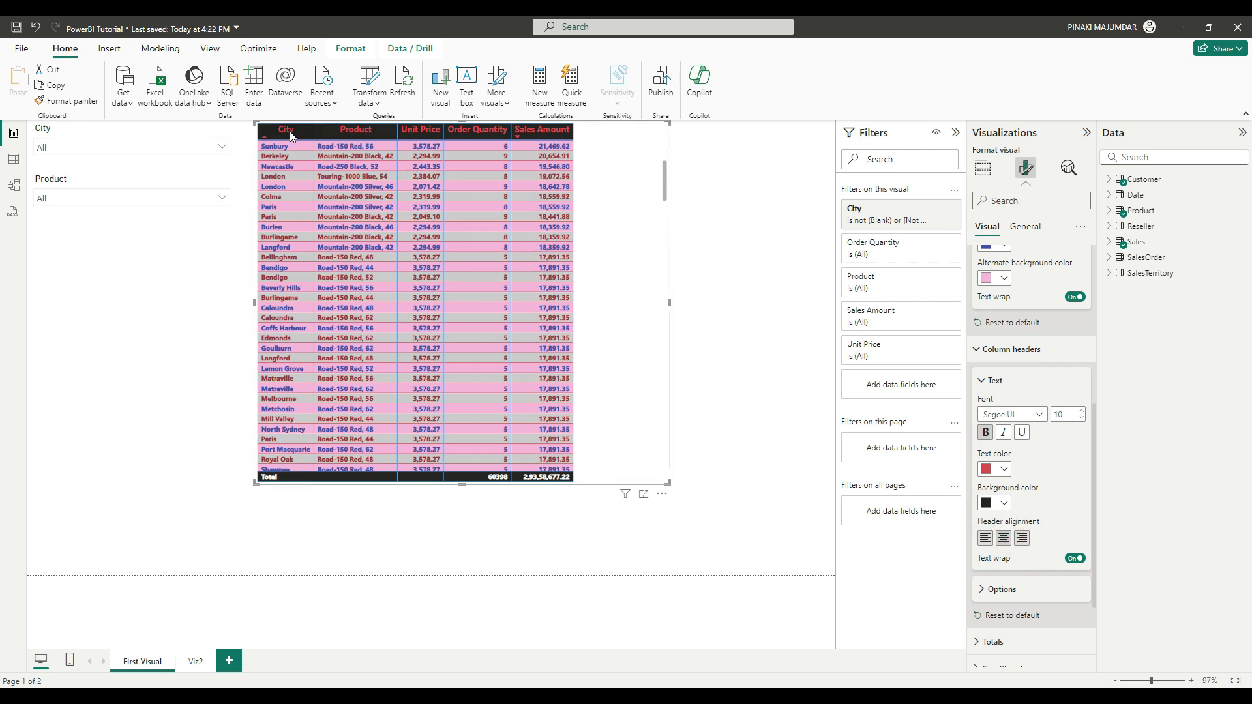
left_click(1021, 539)
left_click(986, 541)
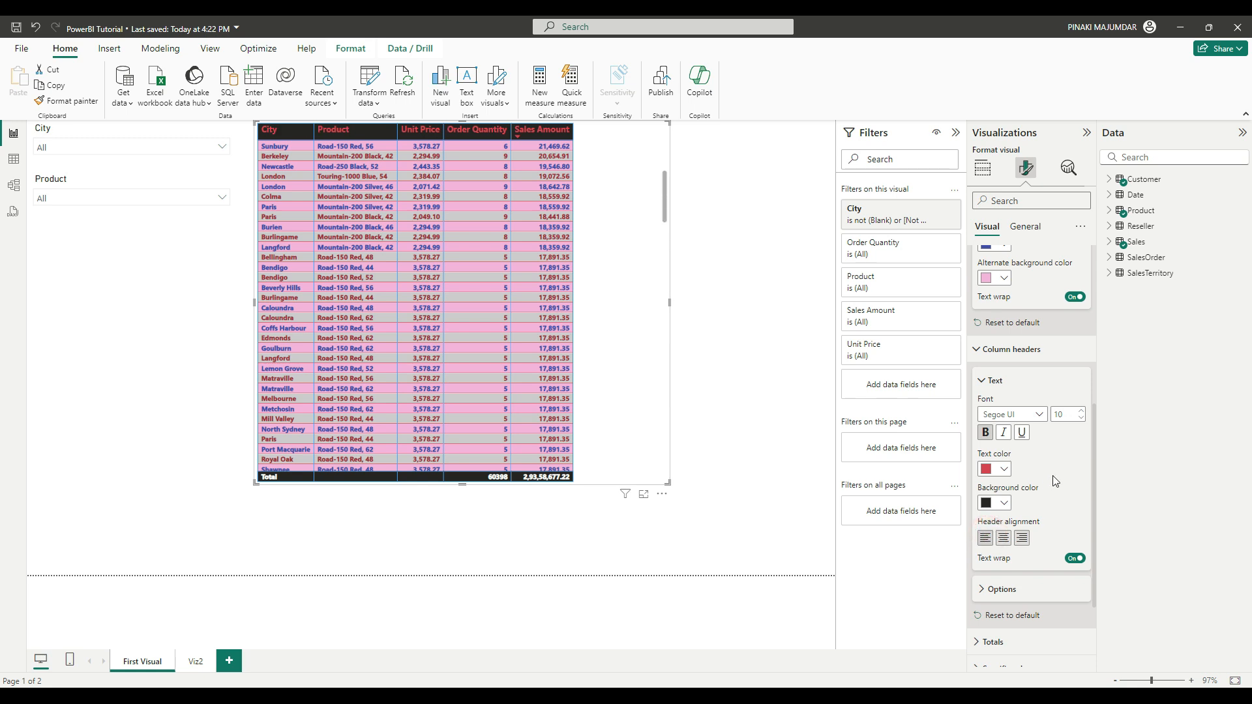
Step: Set the column headers' text color to white and collapse their text settings
left_click(1003, 469)
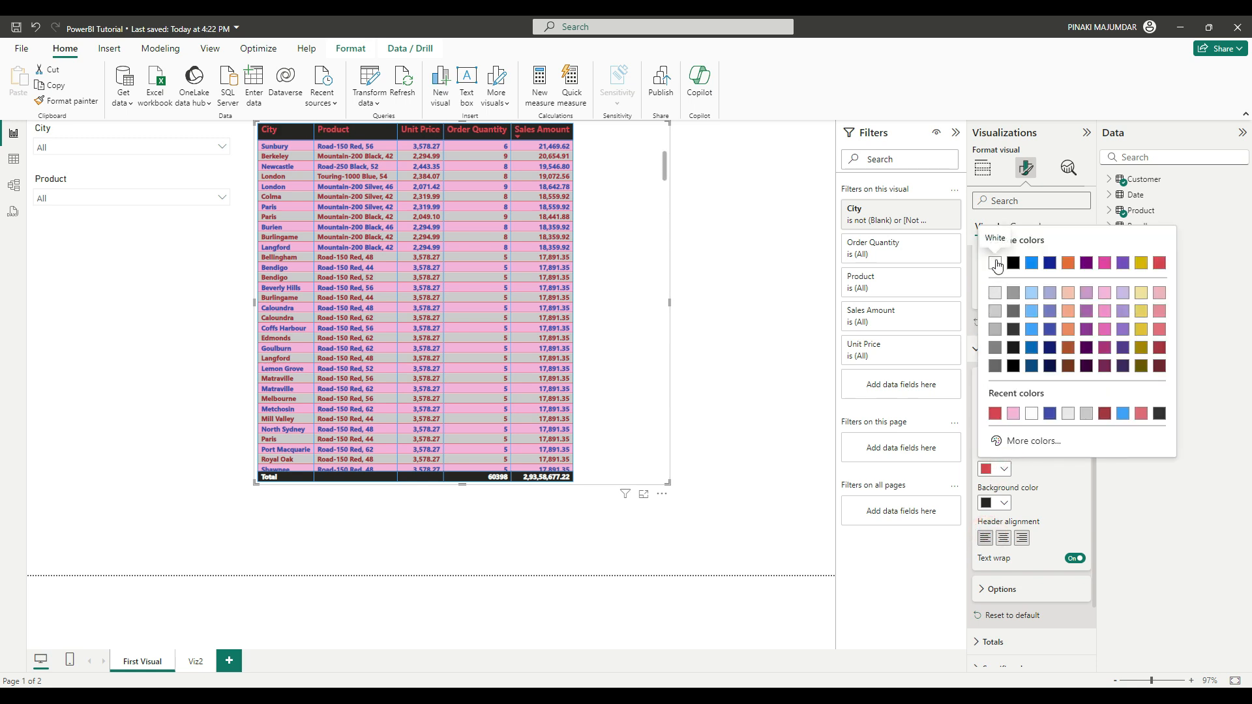
left_click(994, 264)
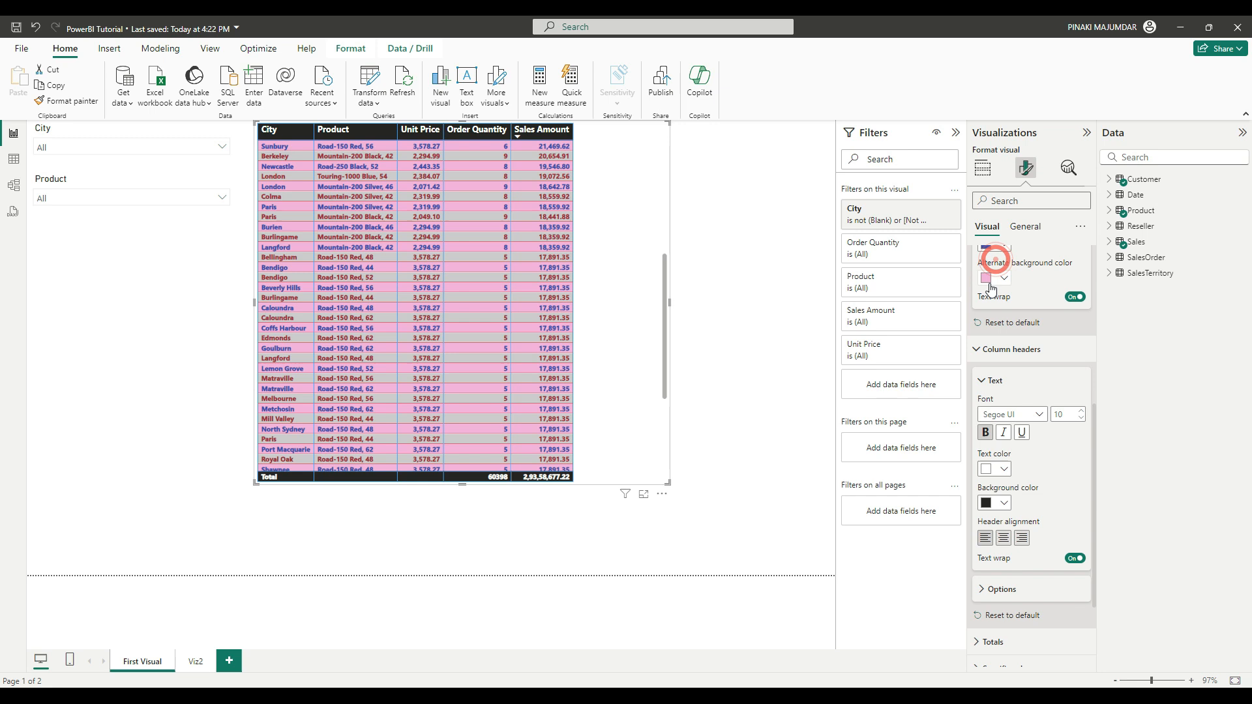
left_click(989, 380)
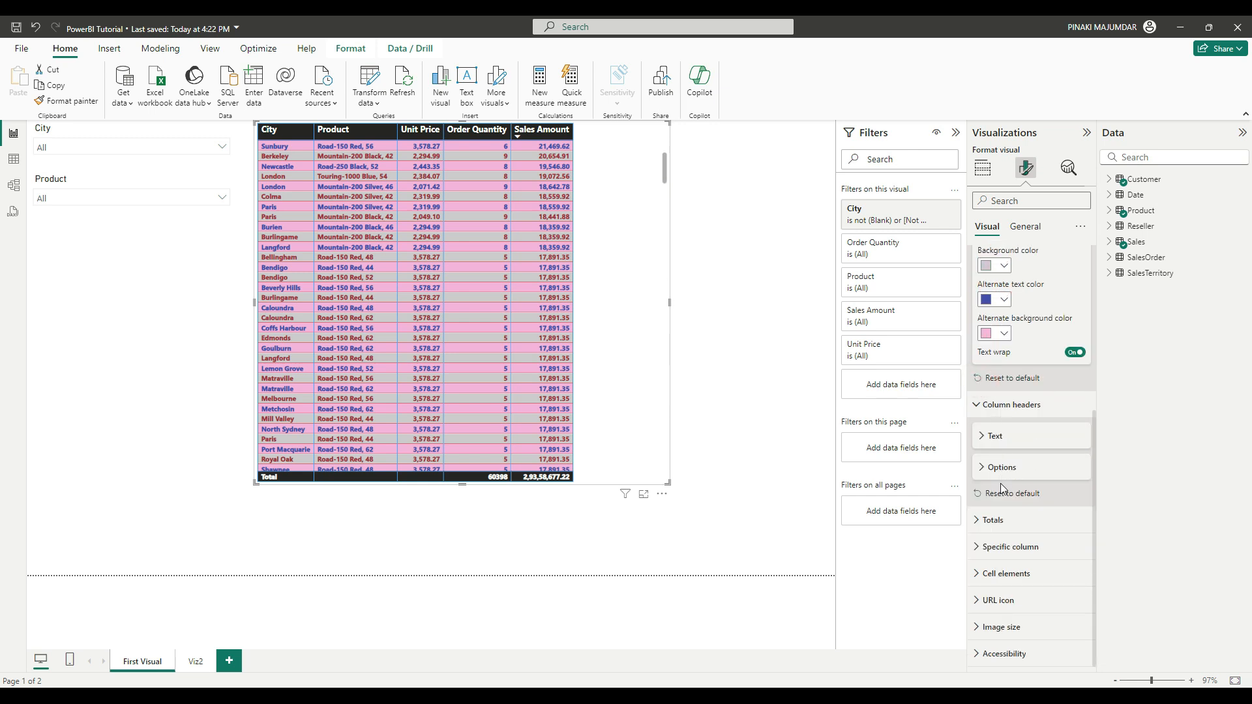
Step: Format the sales table's total row values in italic with font size 10
left_click(980, 520)
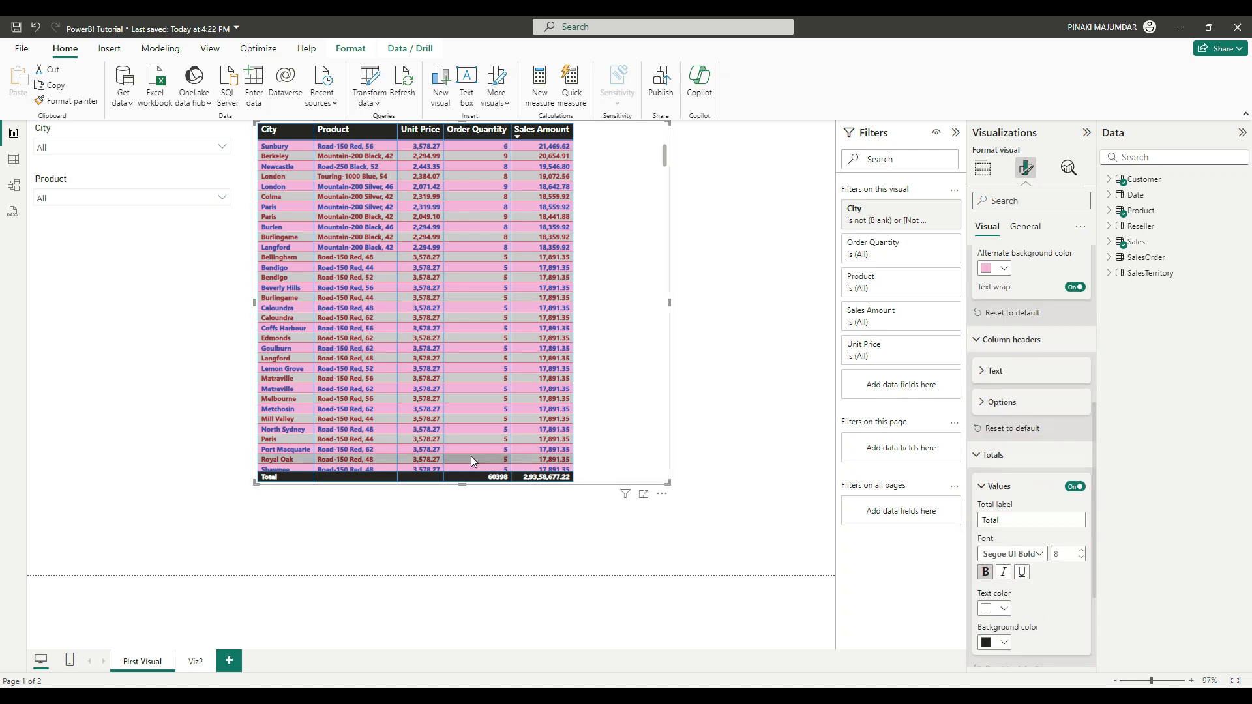
double_click(1012, 519)
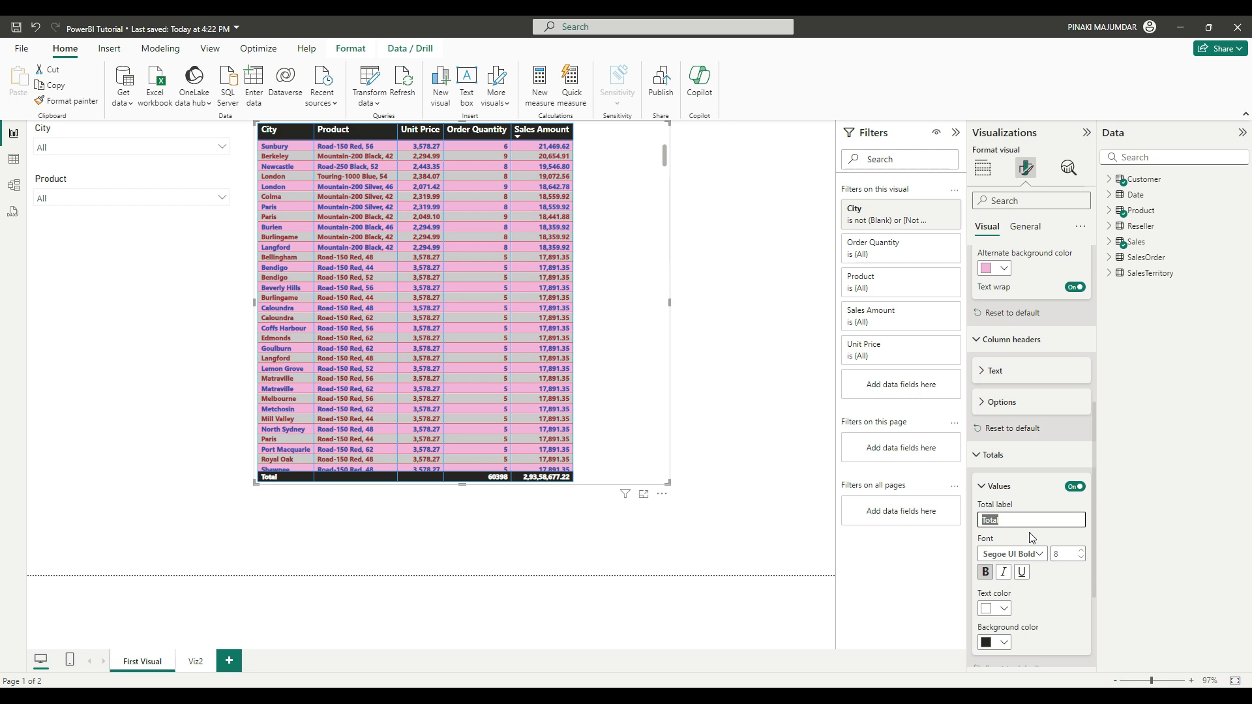
left_click(1006, 571)
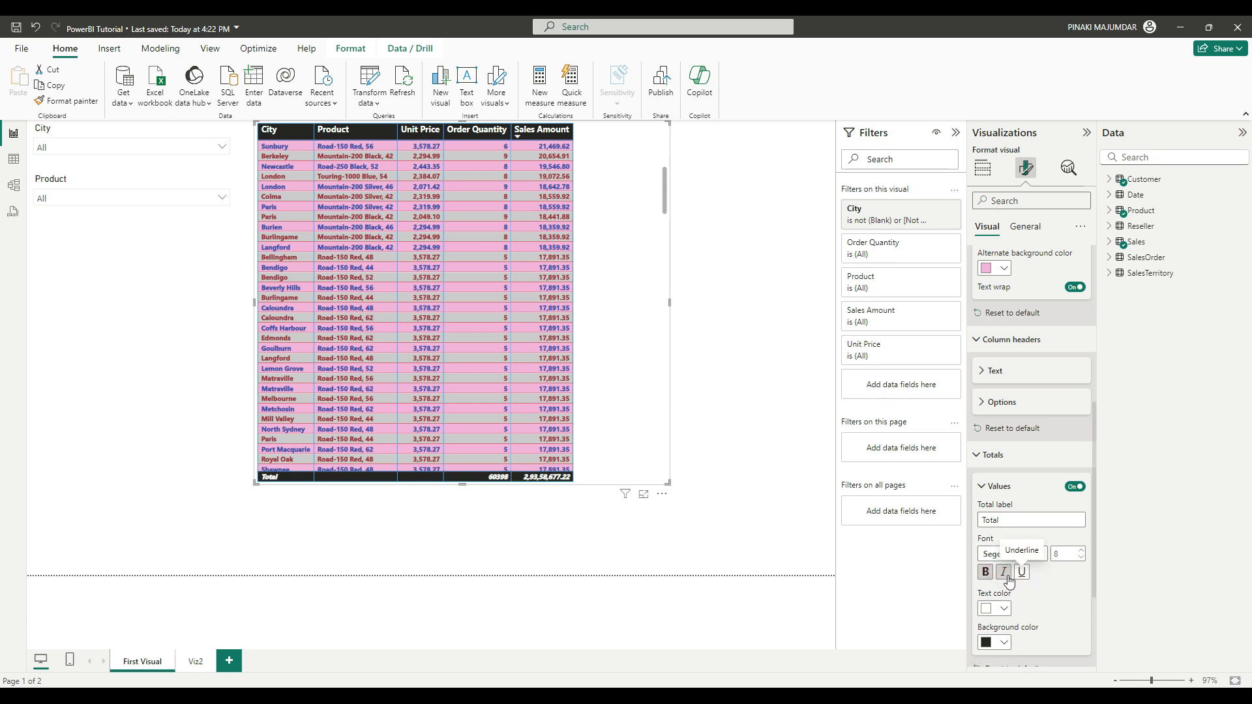
left_click(1081, 552)
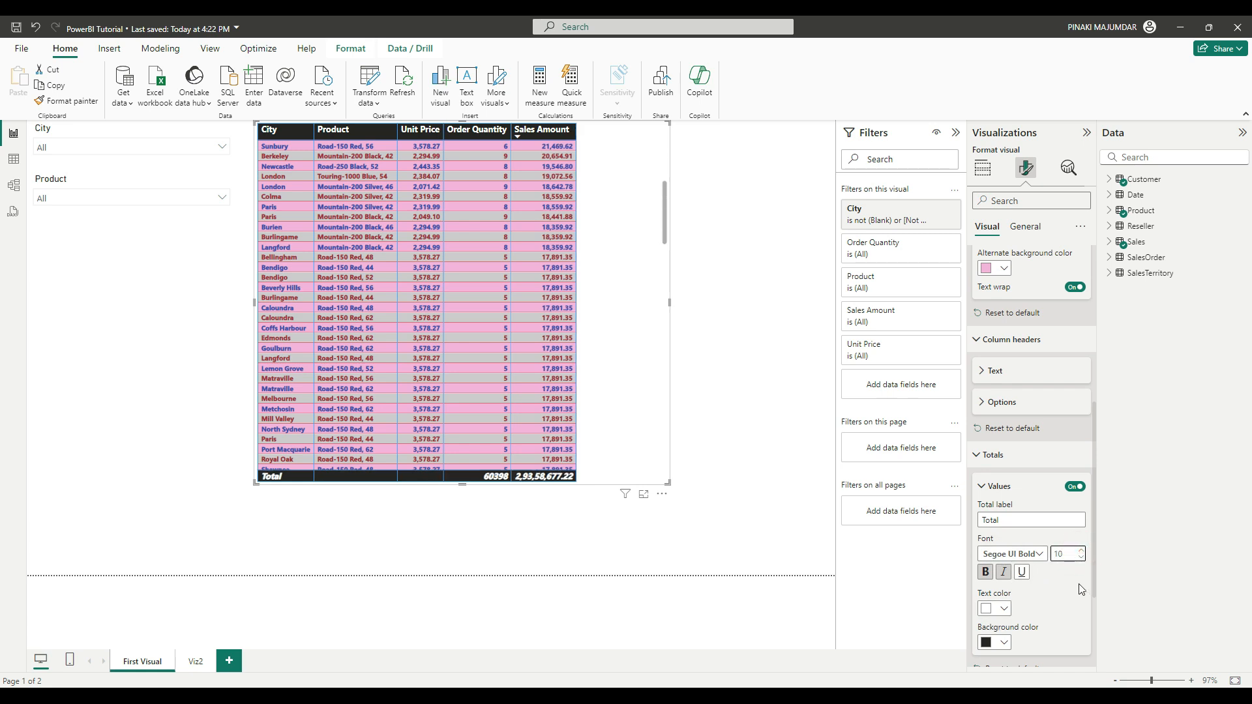
Step: Choose Sales Amount as the series for the specific column settings
scroll(1079, 589, "down", 3)
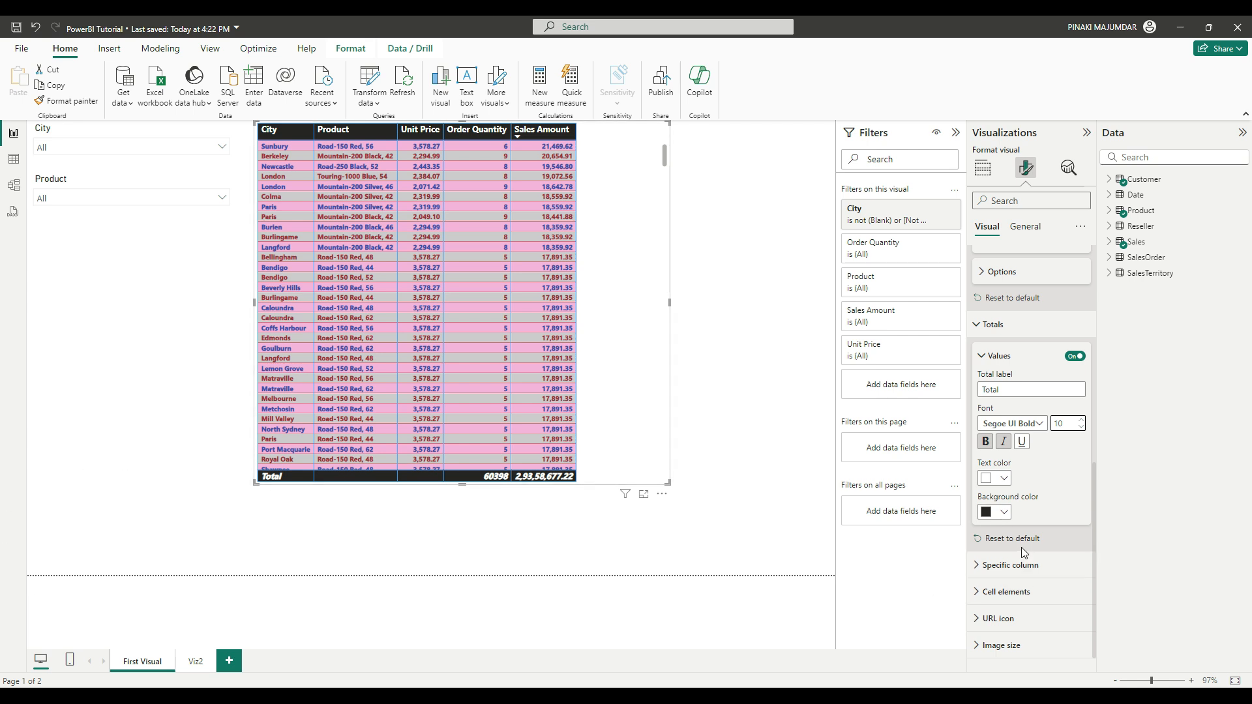
left_click(981, 565)
scroll(1017, 541, "down", 2)
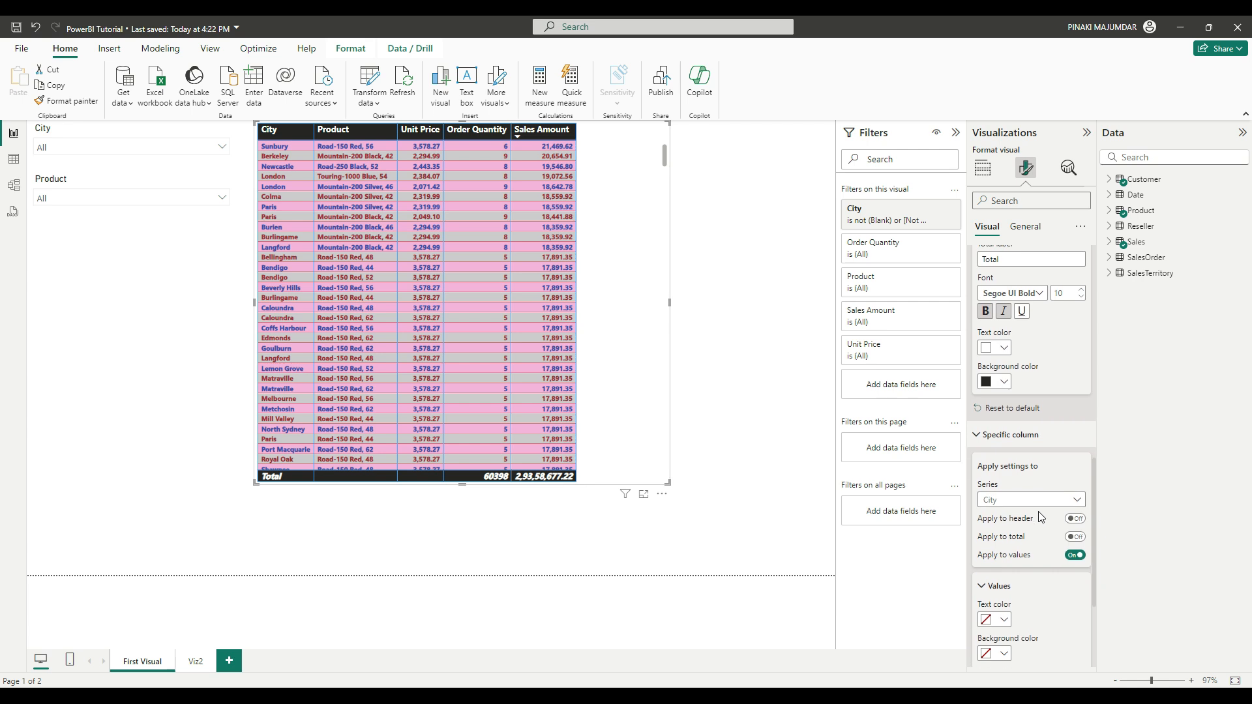
left_click(1076, 501)
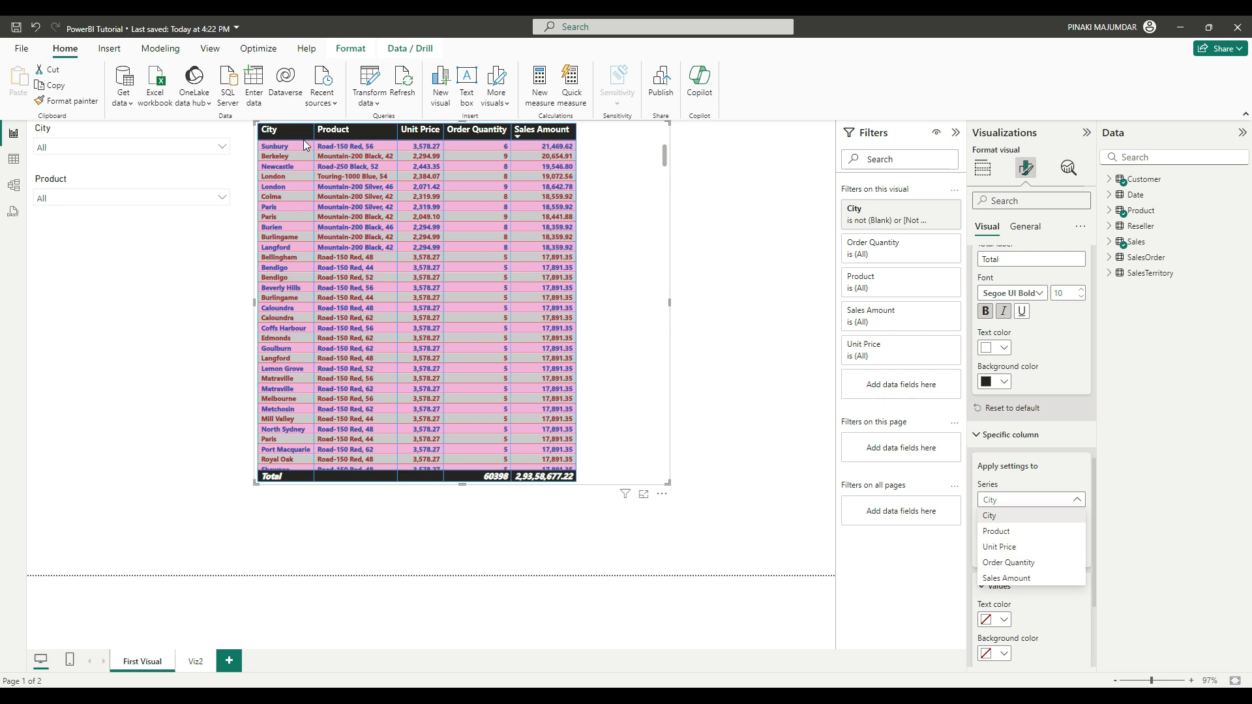
left_click(1024, 579)
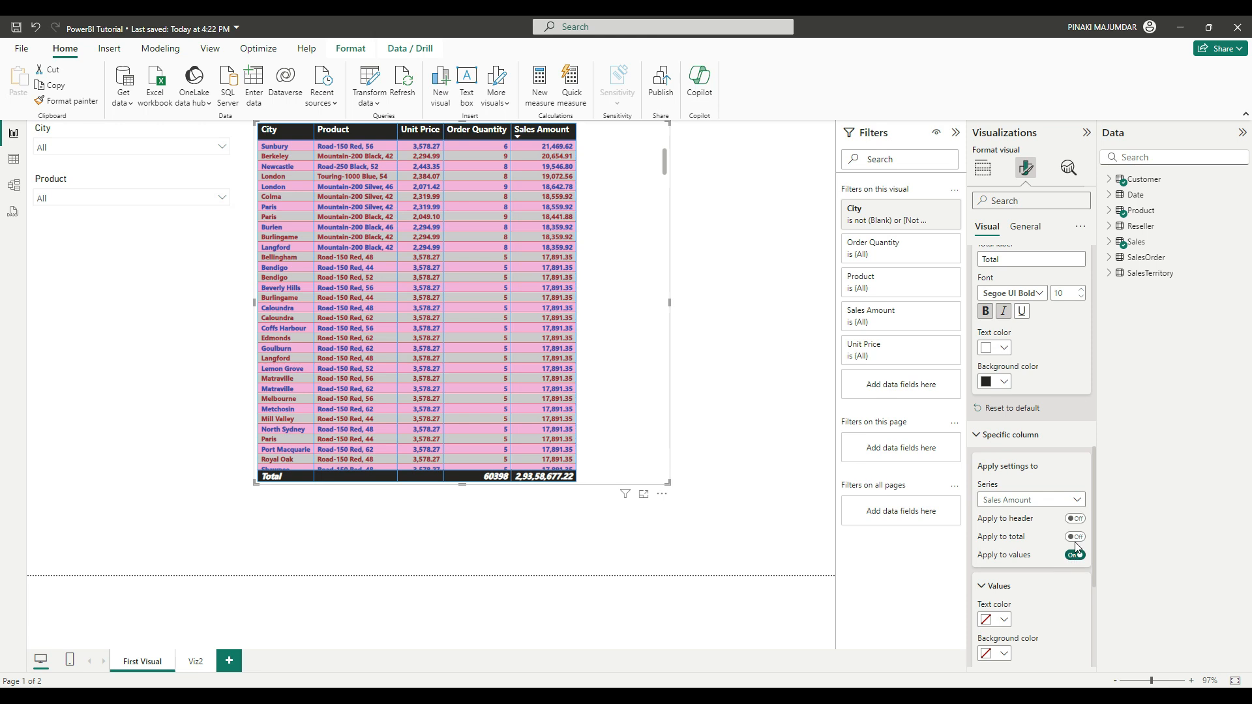
Step: Try an orange text color on the Sales Amount column's values and undo it
scroll(1034, 595, "down", 3)
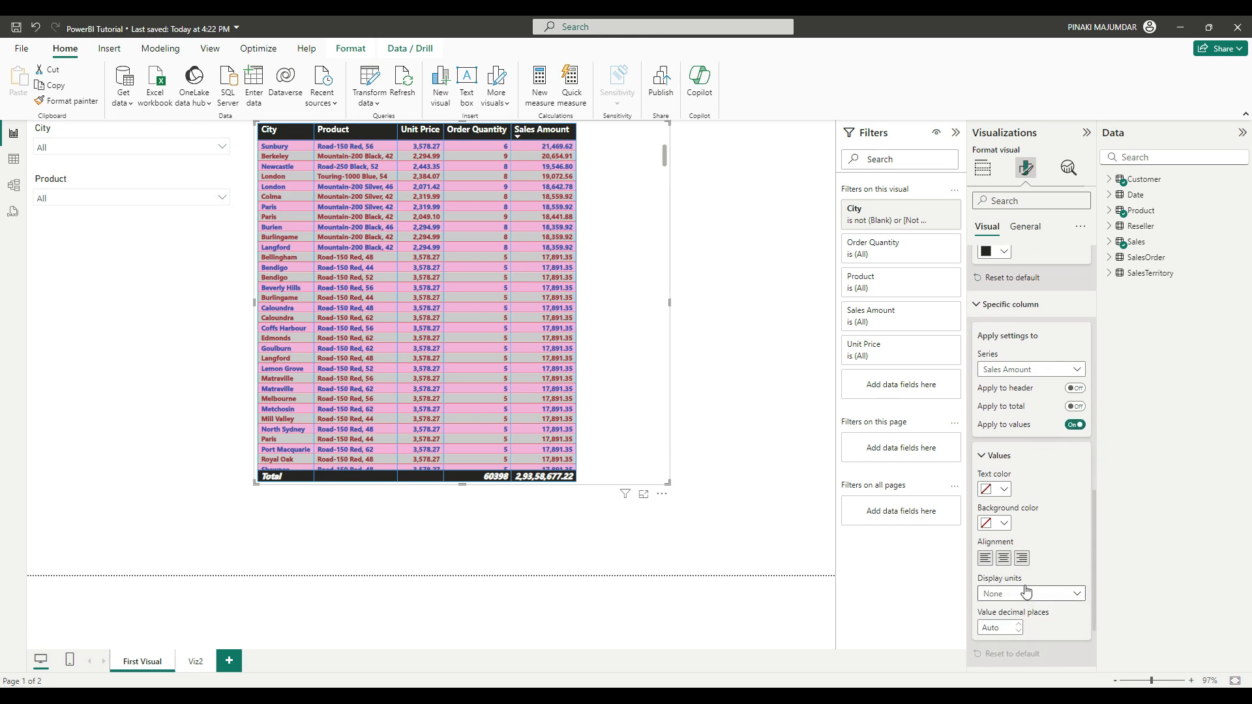
left_click(1004, 490)
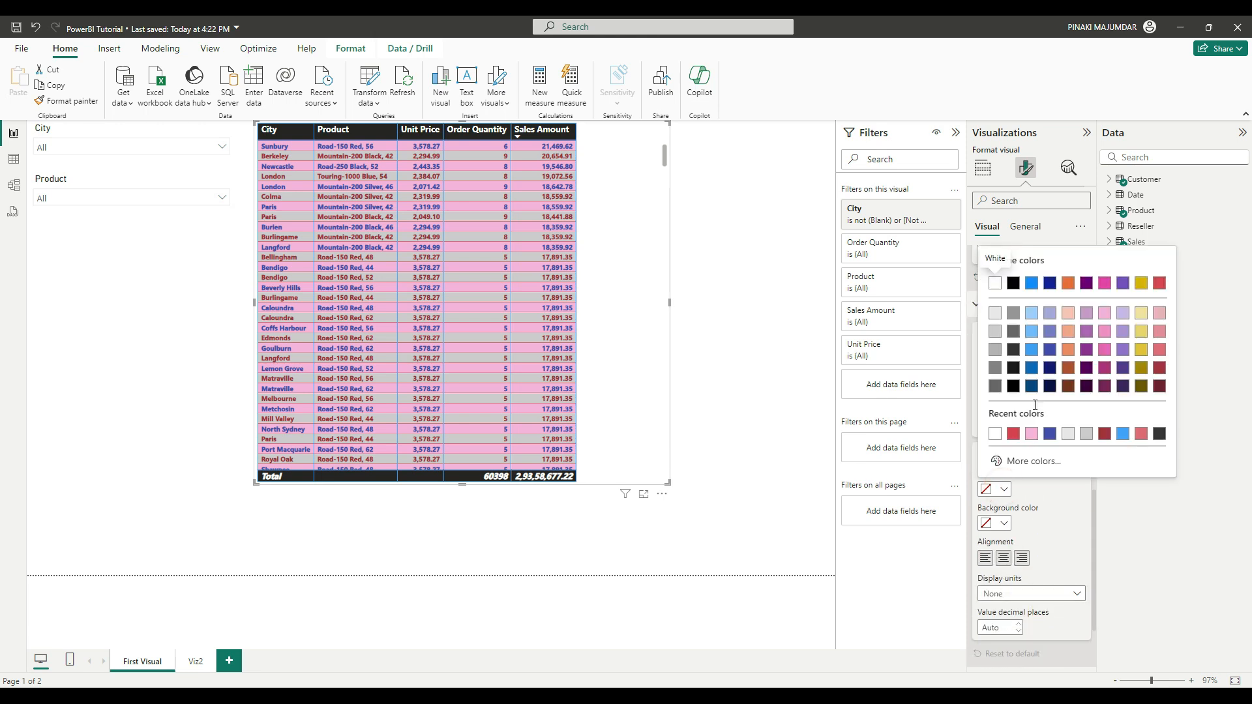
left_click(1067, 350)
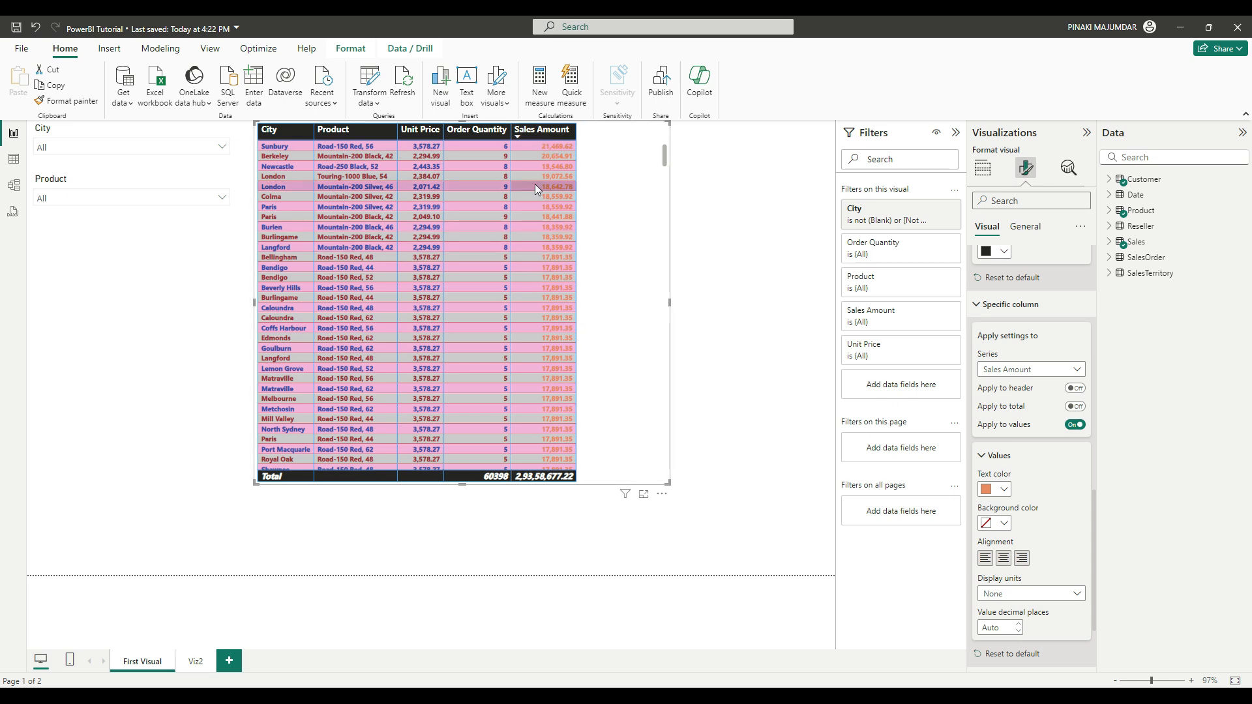
key("ctrl+z")
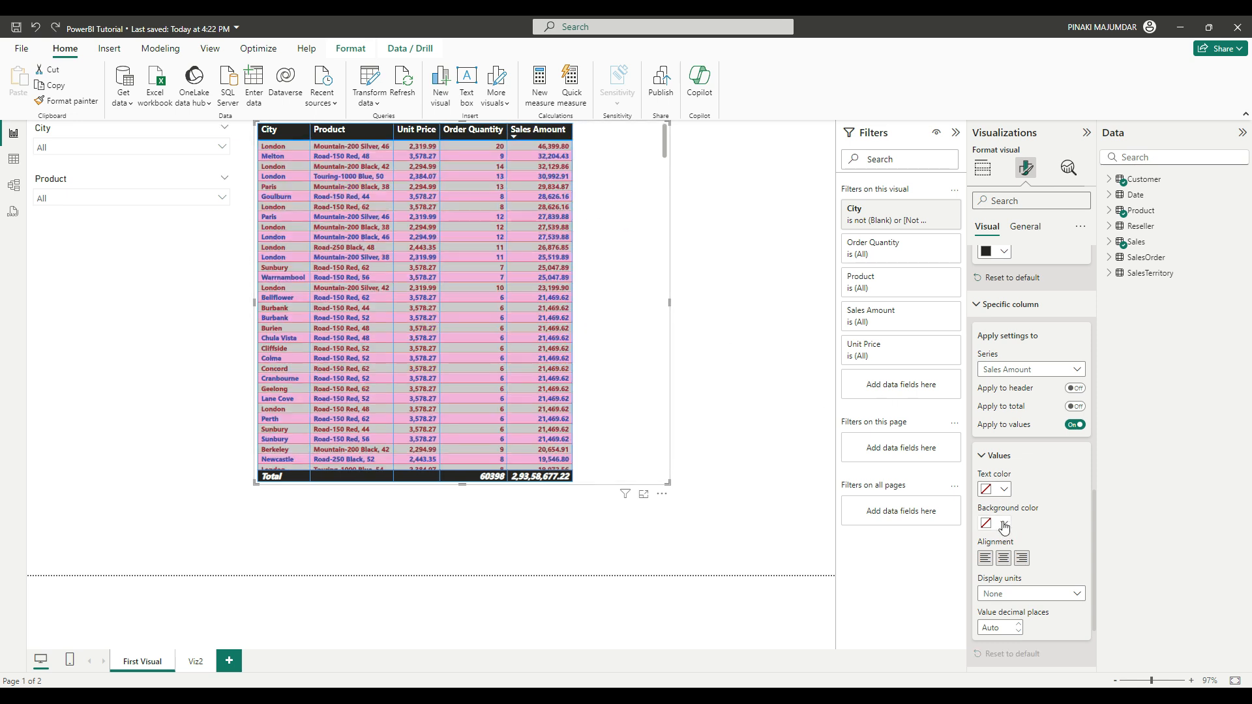
Step: Set the background color of the Sales Amount column's values to grey and look through the available display units
left_click(1002, 522)
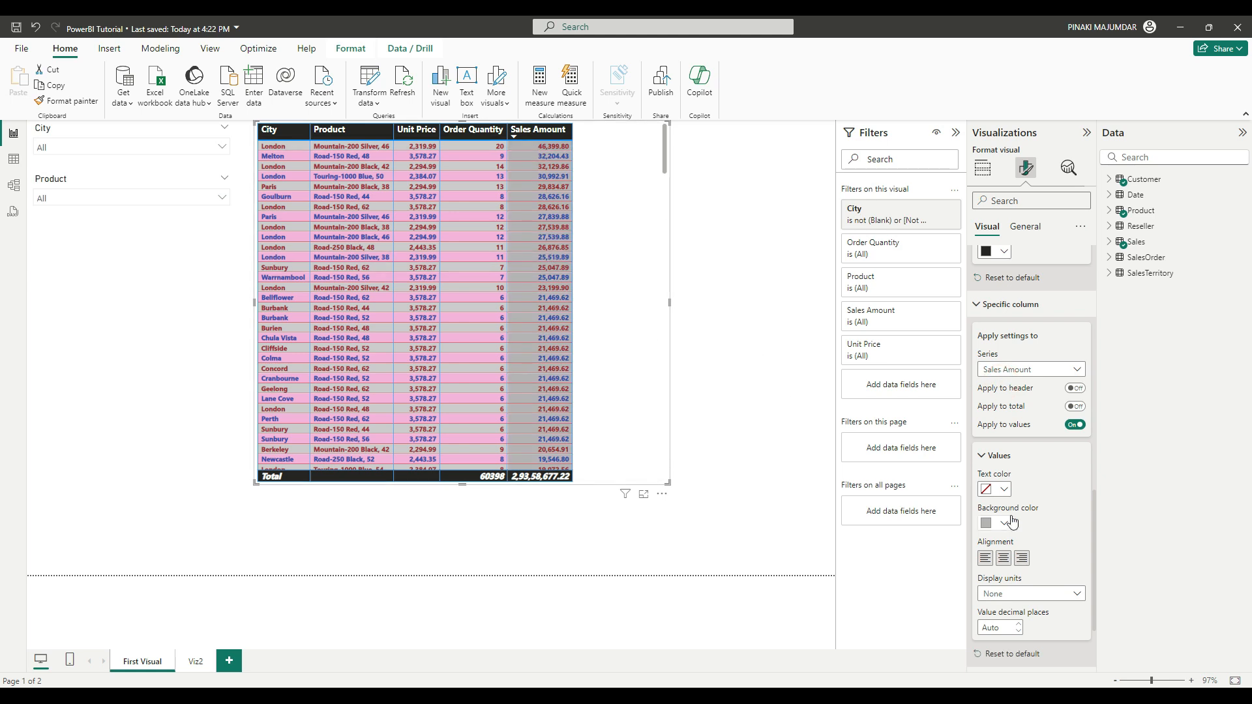
scroll(1011, 522, "down", 2)
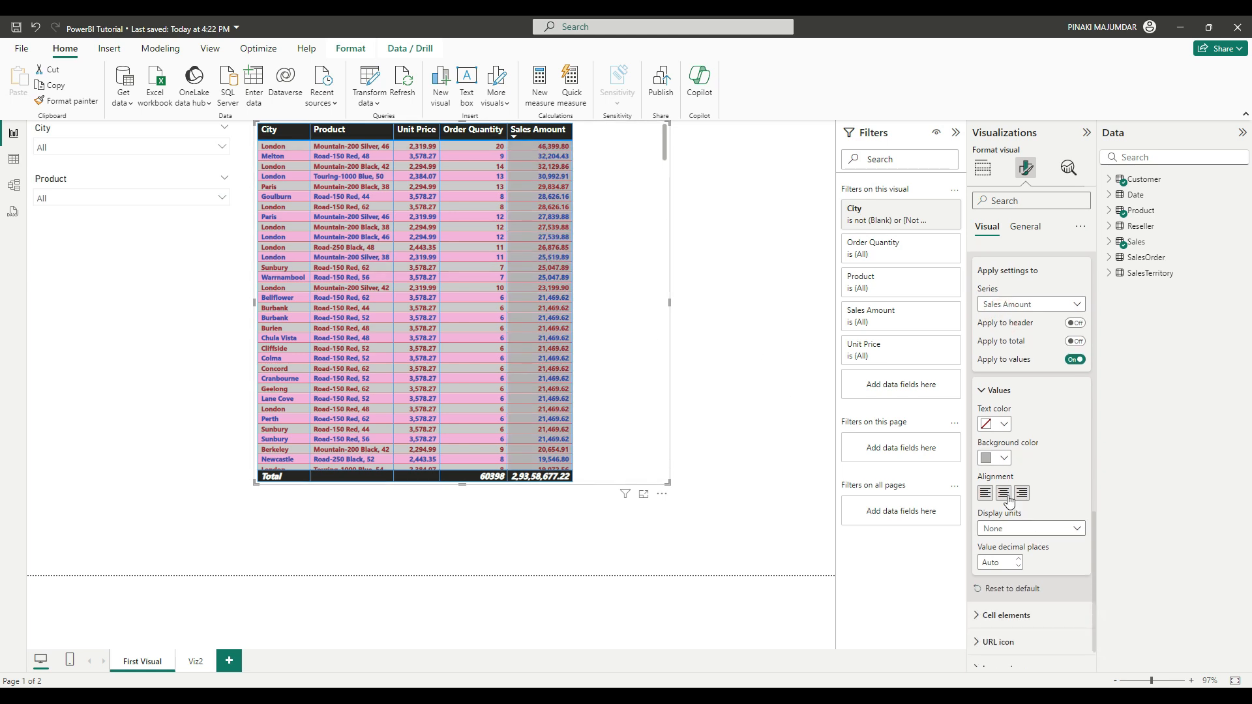
left_click(1060, 529)
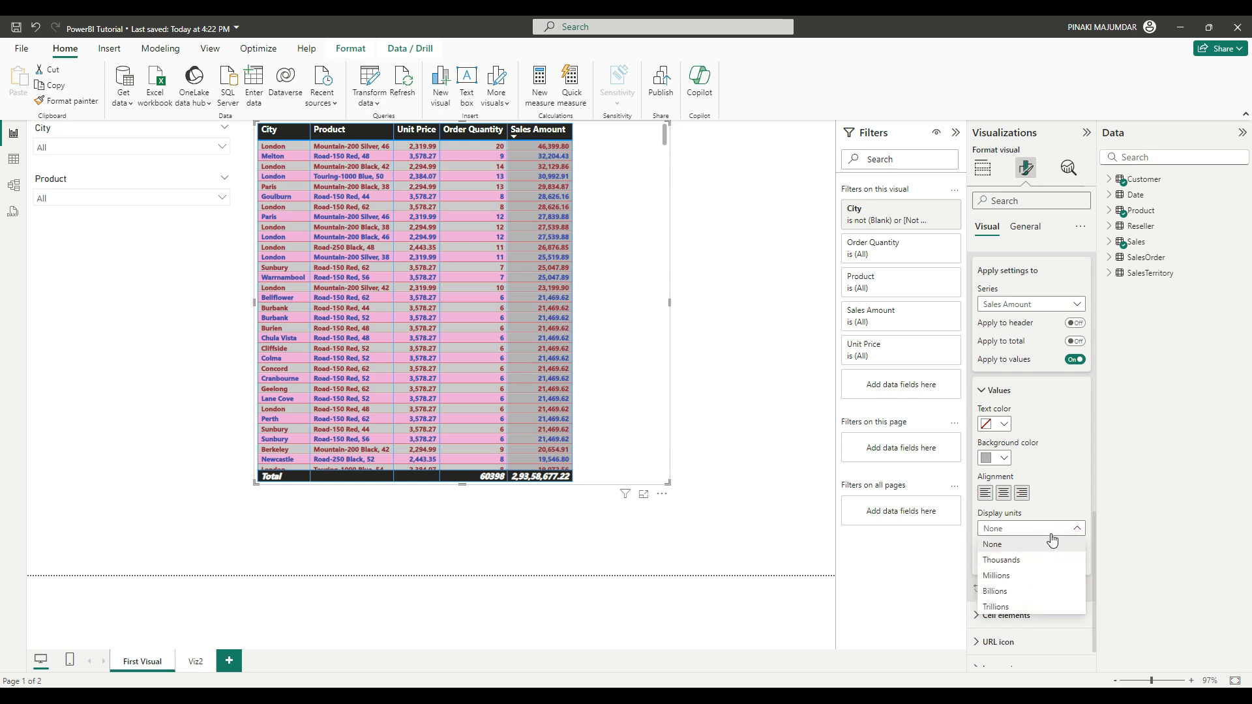
left_click(1113, 494)
scroll(1024, 556, "down", 1)
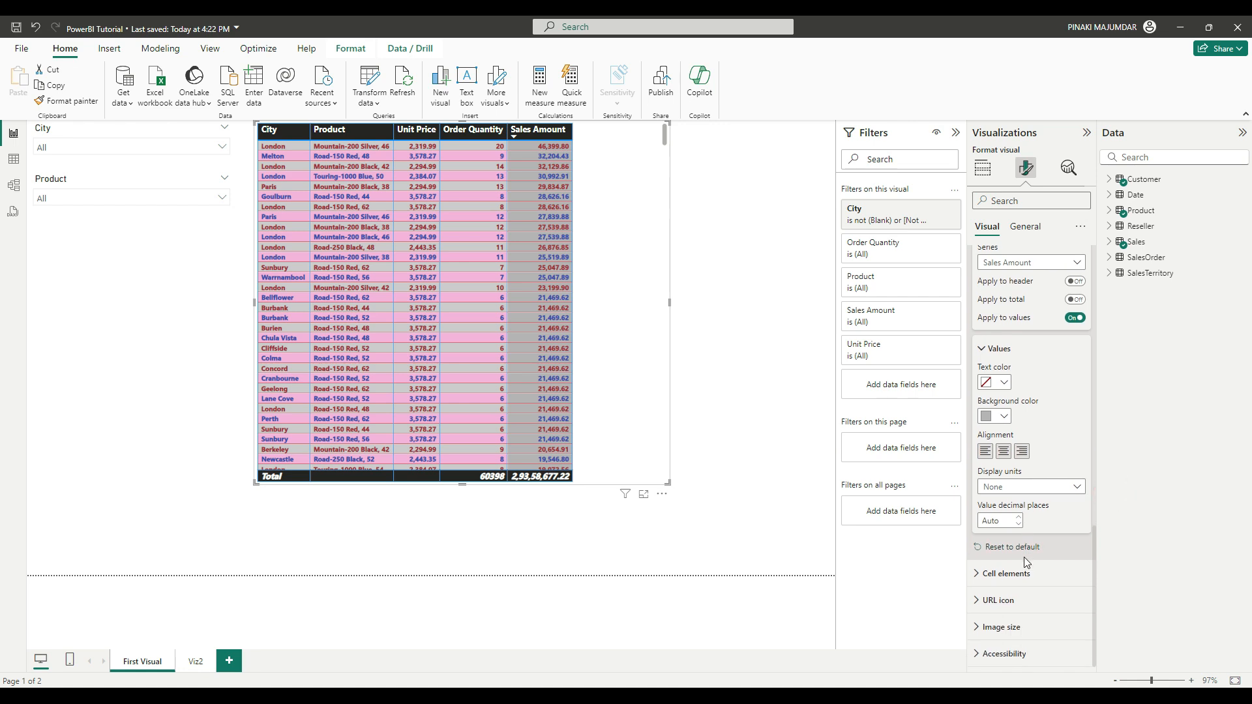
Step: Adjust the image height in the table's image size settings and deselect the table
left_click(990, 627)
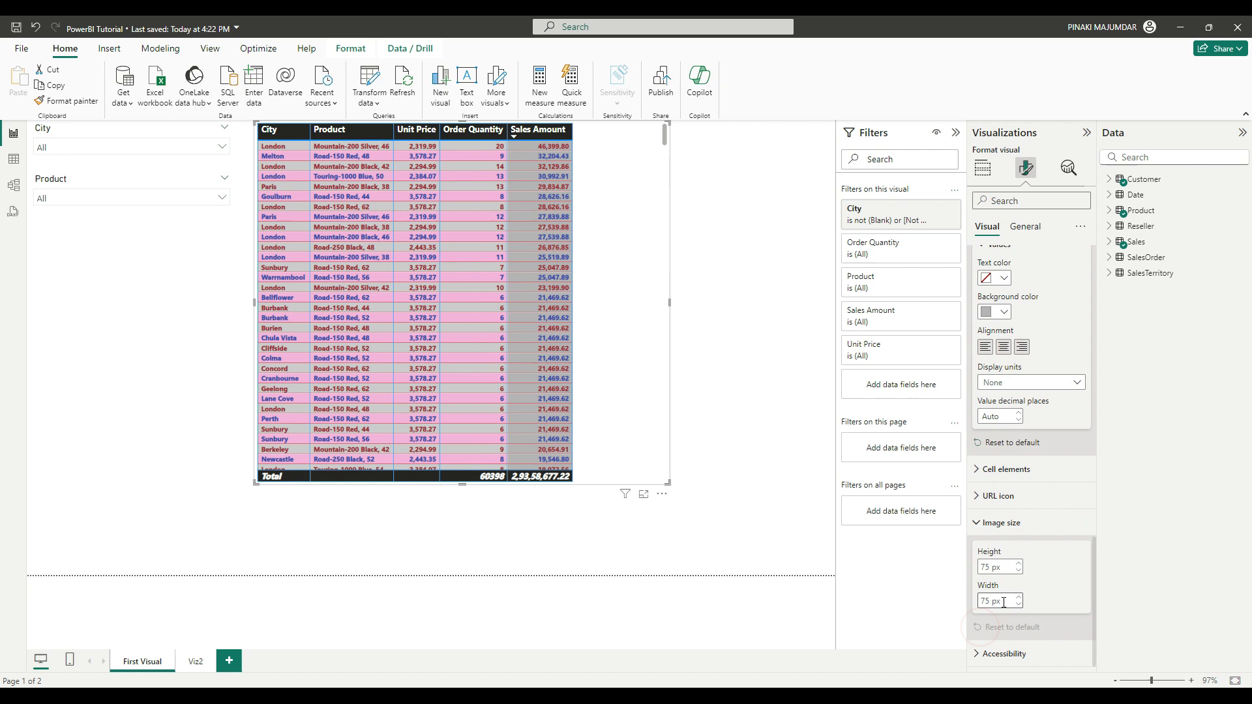
left_click(1018, 570)
left_click(1018, 571)
left_click(1018, 571)
left_click(1018, 570)
left_click(1017, 563)
left_click(979, 523)
scroll(975, 517, "up", 10)
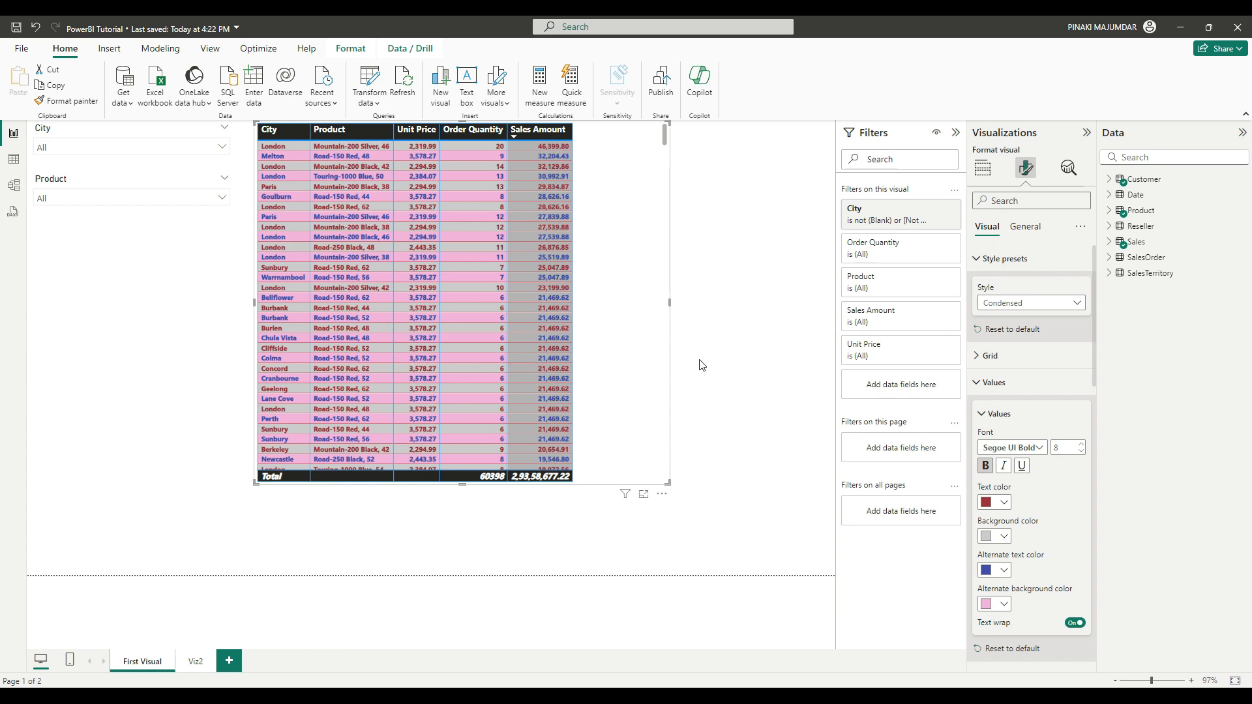
left_click(729, 325)
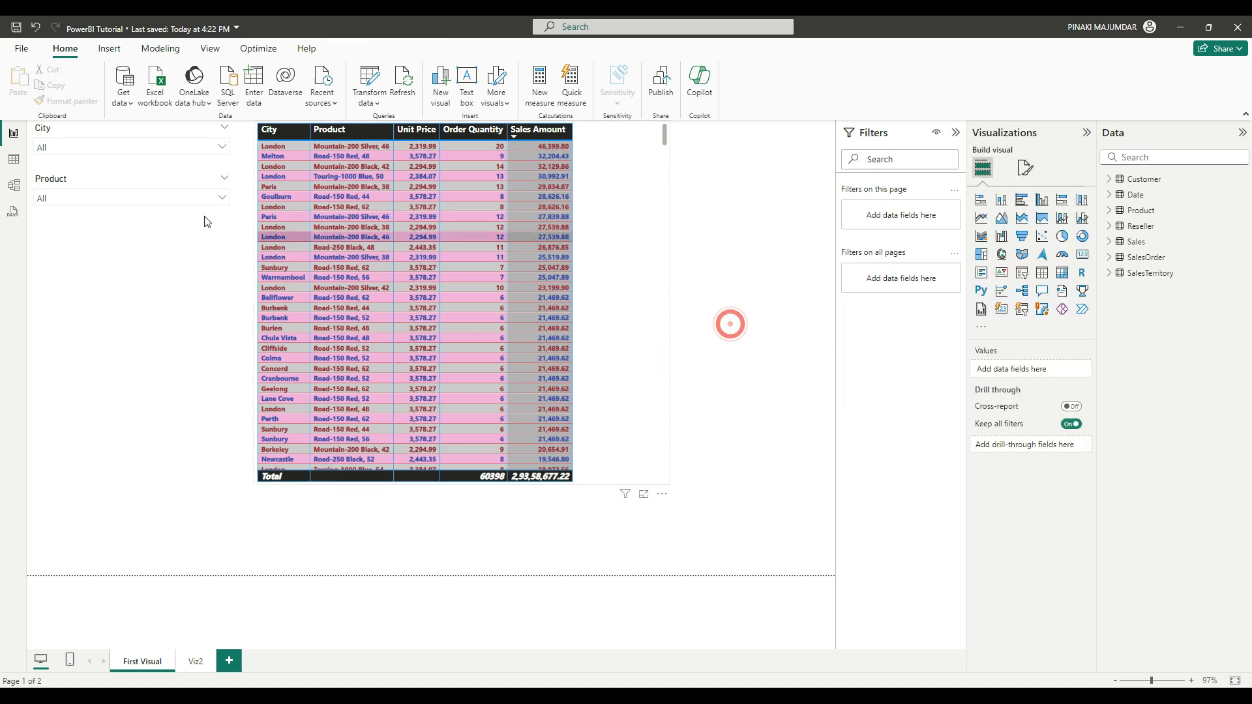
Step: Set the Product slicer's style to Tile
left_click(143, 188)
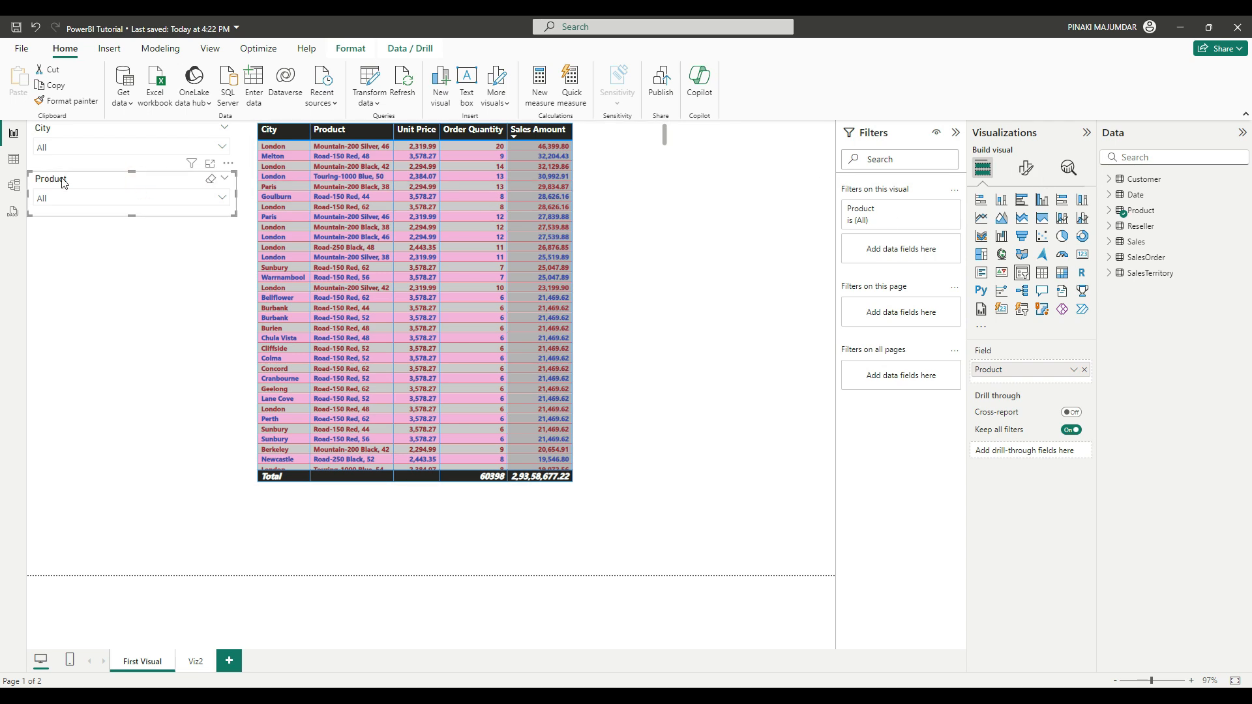
left_click(1027, 169)
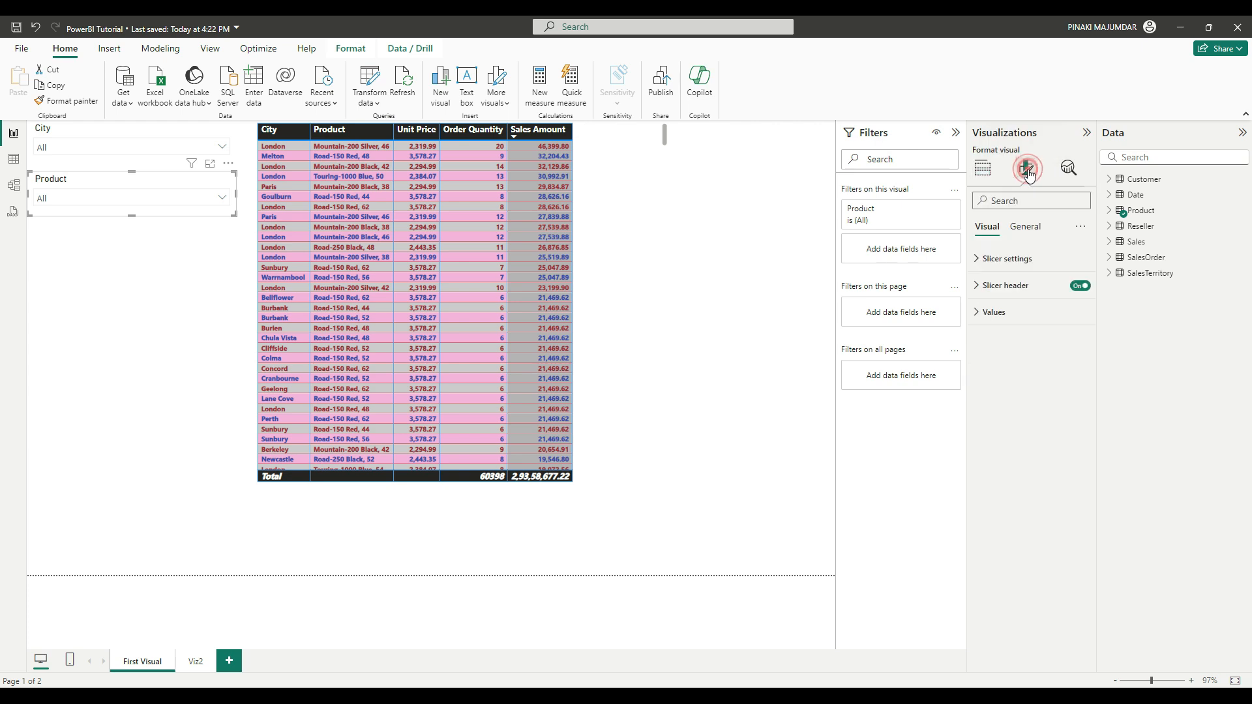
left_click(978, 261)
left_click(1073, 327)
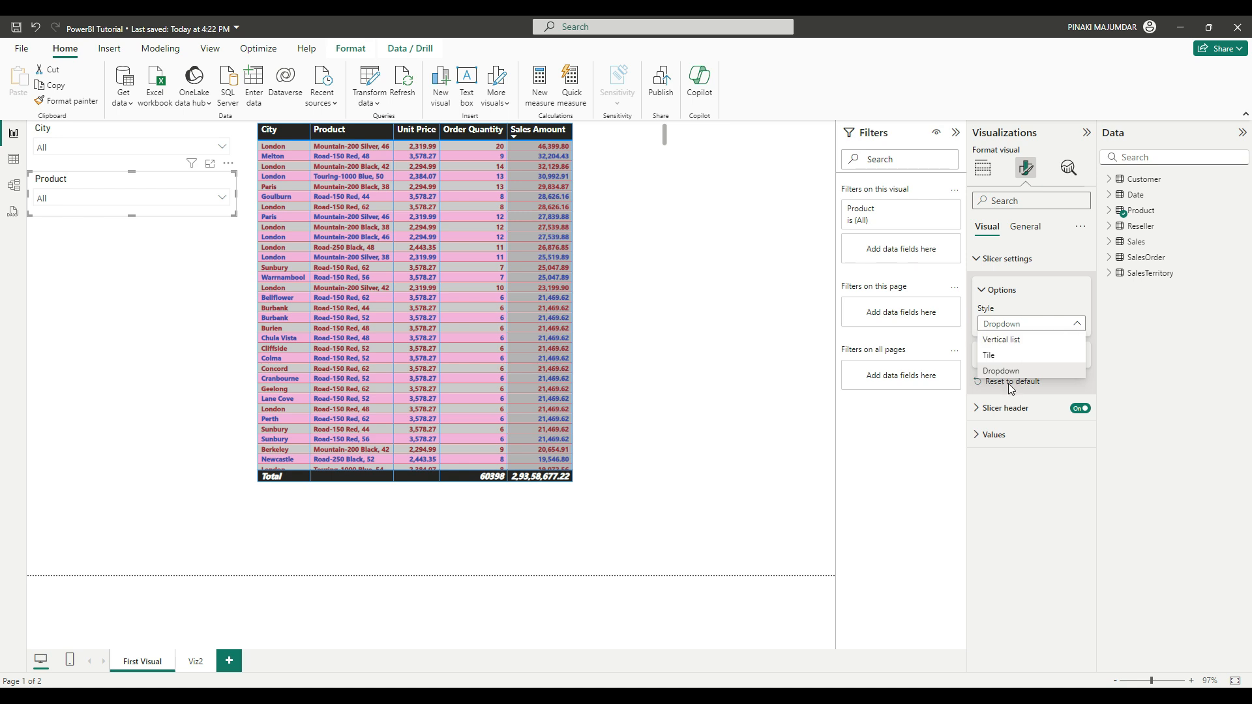
left_click(989, 355)
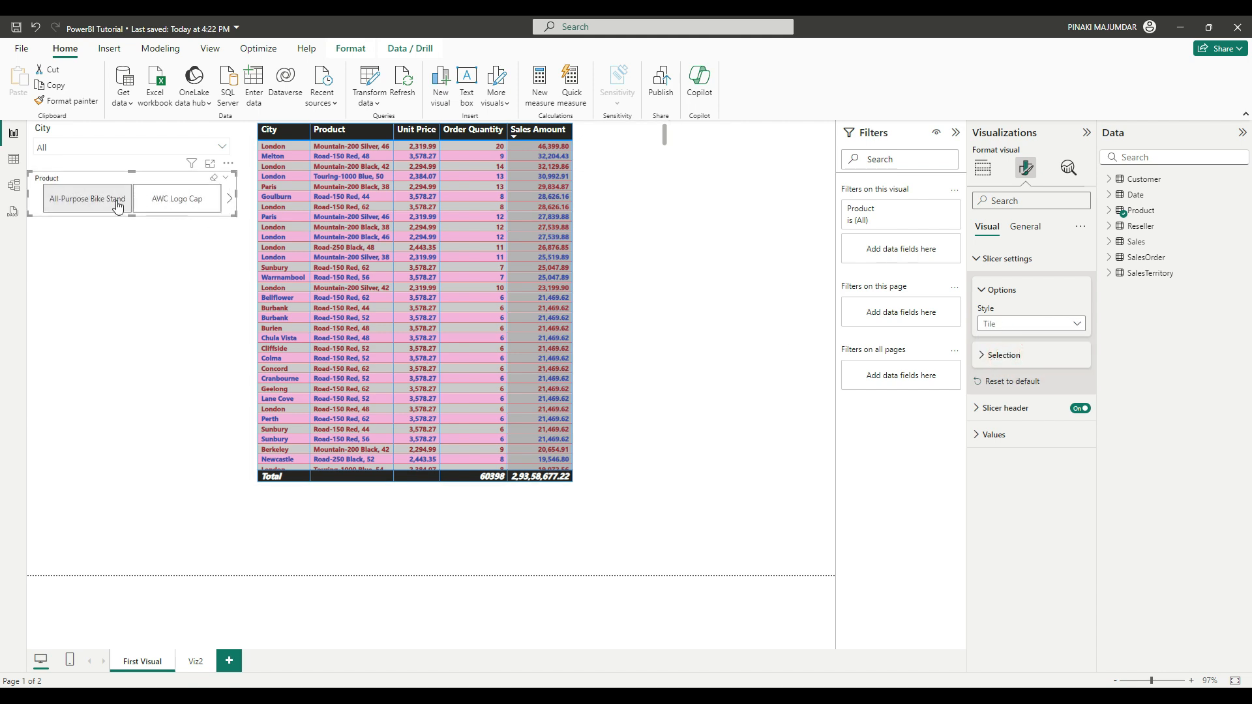
Step: Browse forward and back through the product tiles in the Product slicer
left_click(232, 205)
left_click(232, 205)
left_click(232, 205)
left_click(232, 205)
left_click(232, 205)
left_click(232, 204)
left_click(232, 205)
left_click(230, 202)
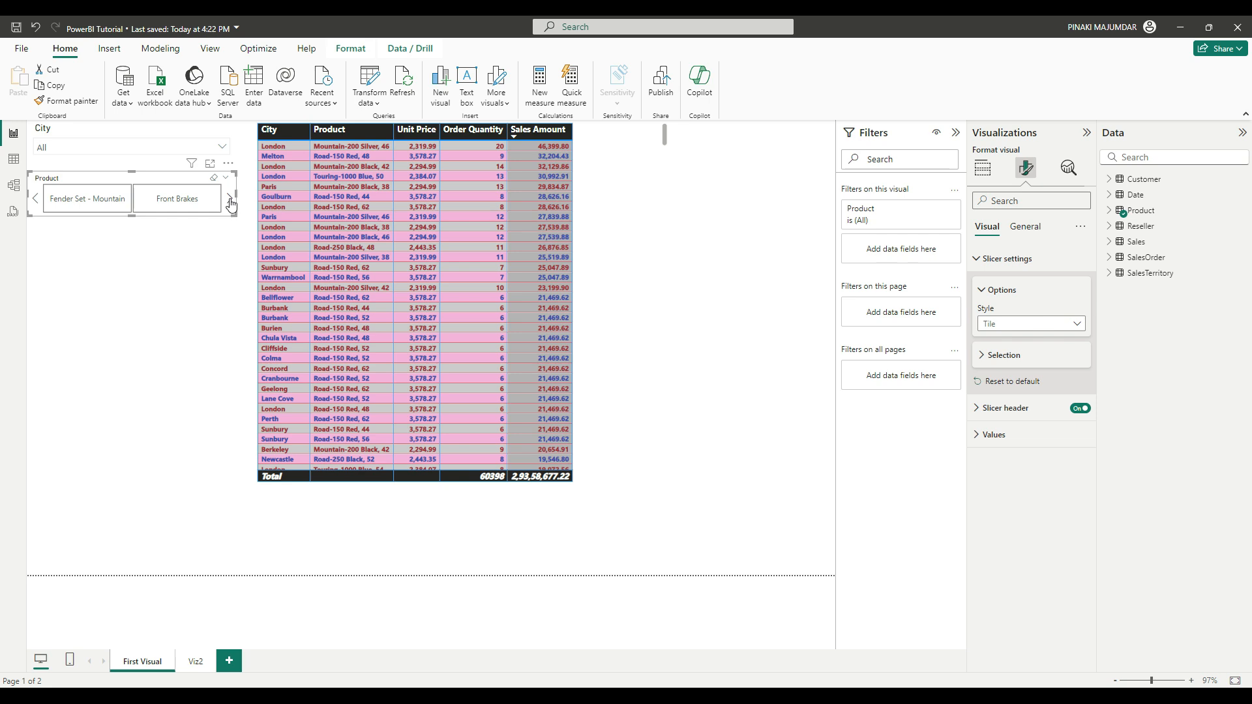
left_click(36, 198)
left_click(37, 202)
left_click(36, 202)
Step: Set the Product slicer's style to Vertical list, enlarge it down to the table's bottom edge and look through its products
left_click(1054, 326)
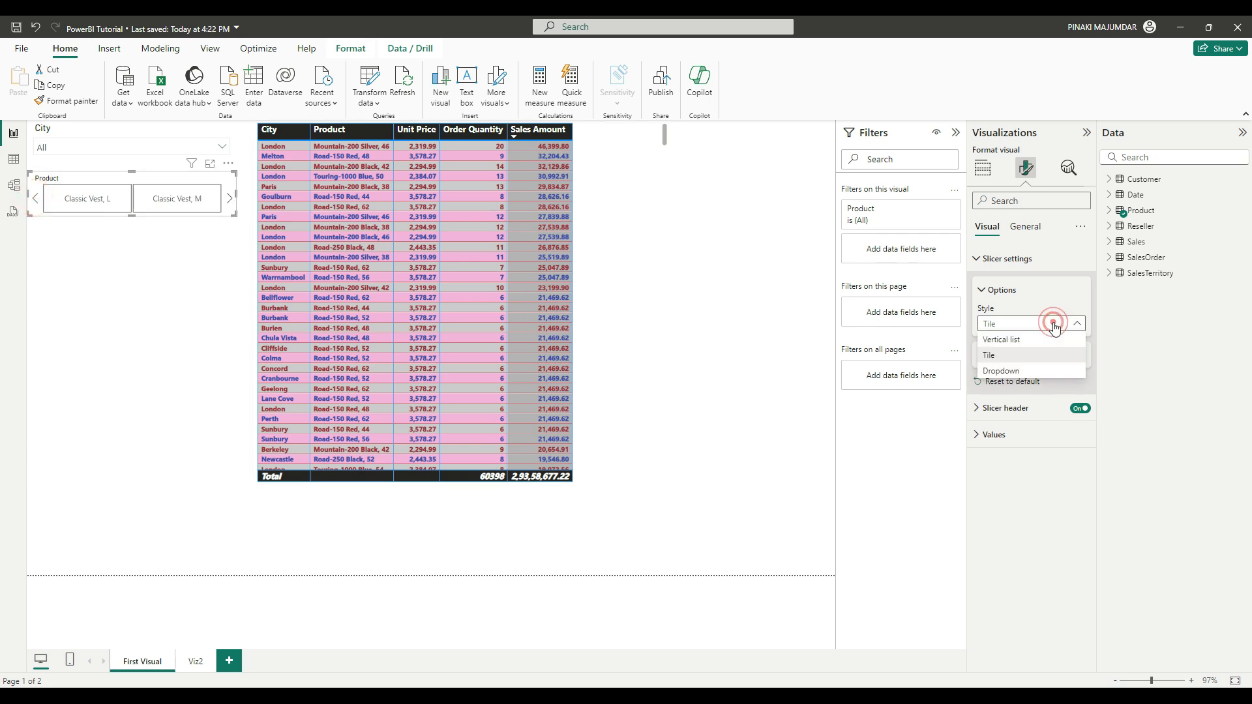
left_click(1008, 340)
scroll(176, 209, "down", 3)
left_click_drag(133, 214, 134, 464)
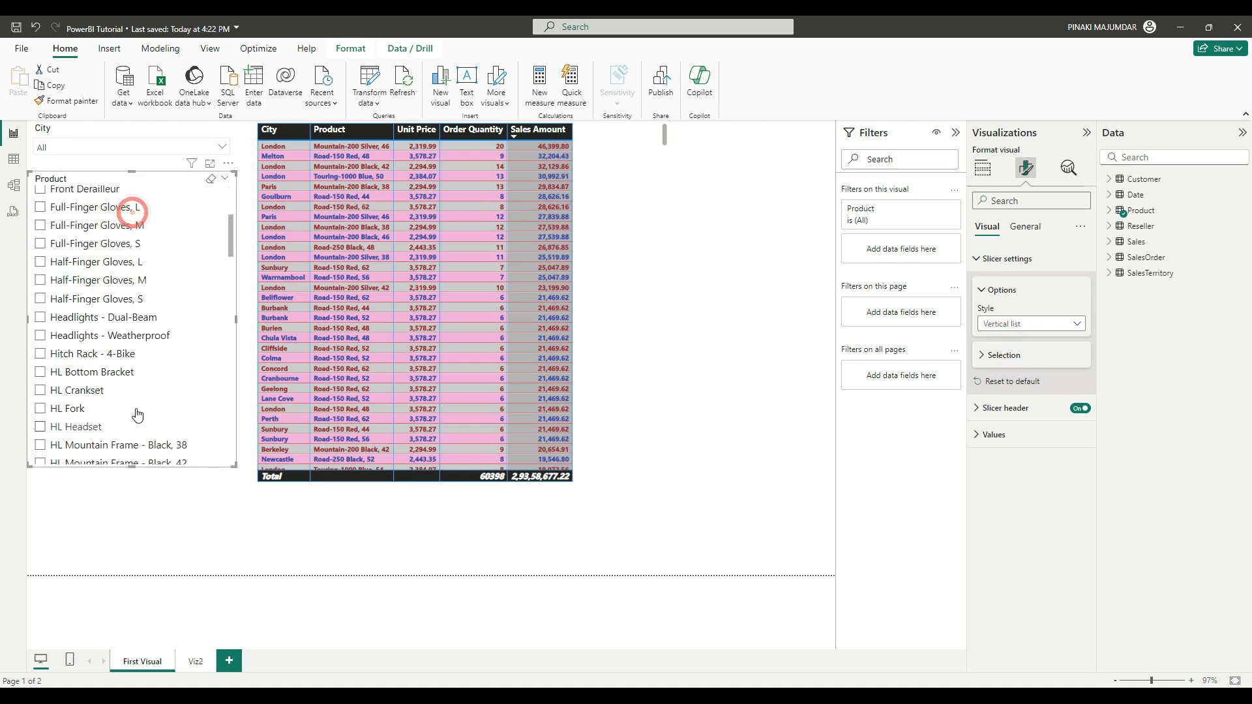
scroll(153, 285, "down", 20)
scroll(150, 338, "down", 5)
scroll(147, 355, "up", 15)
scroll(145, 365, "up", 10)
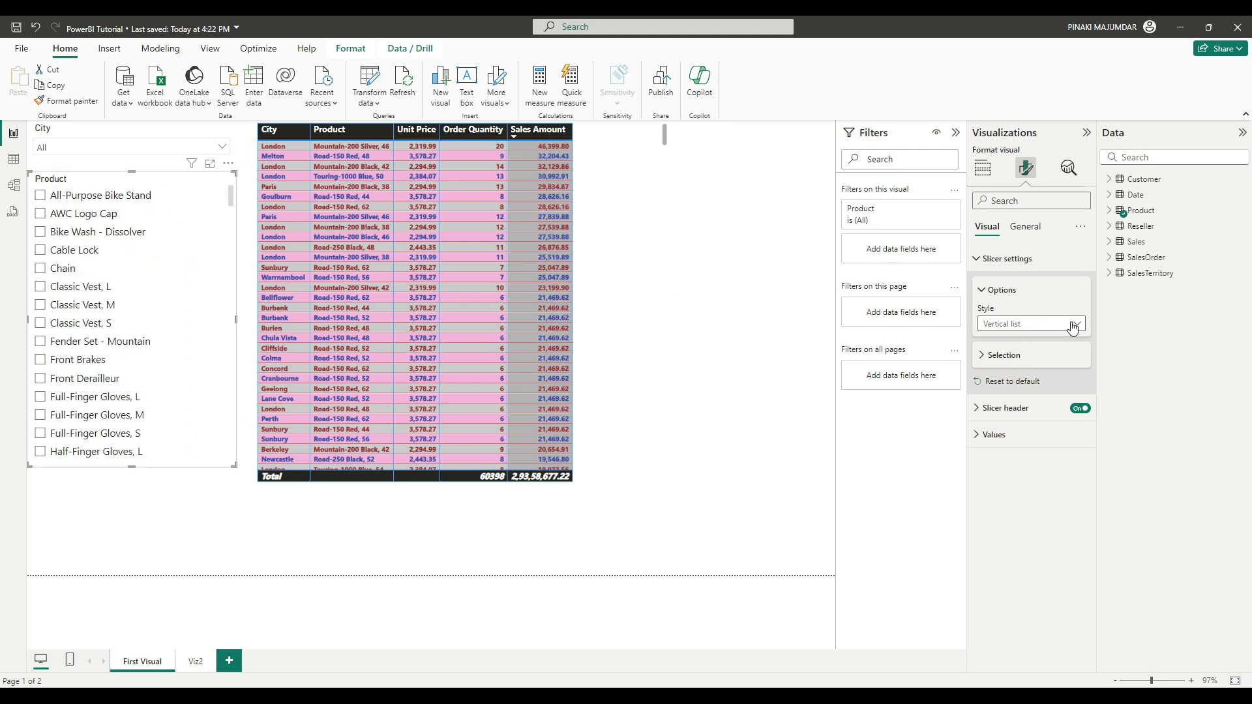
Step: Undo the Product slicer's vertical list and resize changes and set its style to Dropdown
key("ctrl+z")
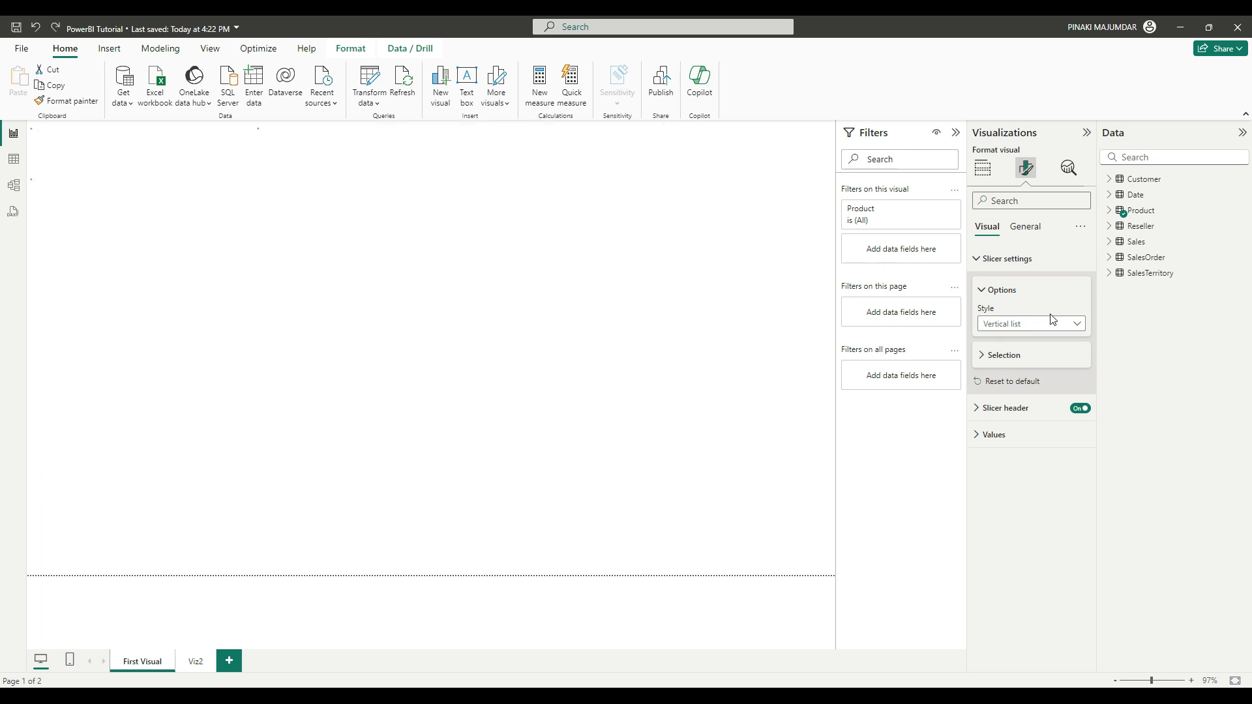
left_click(1065, 325)
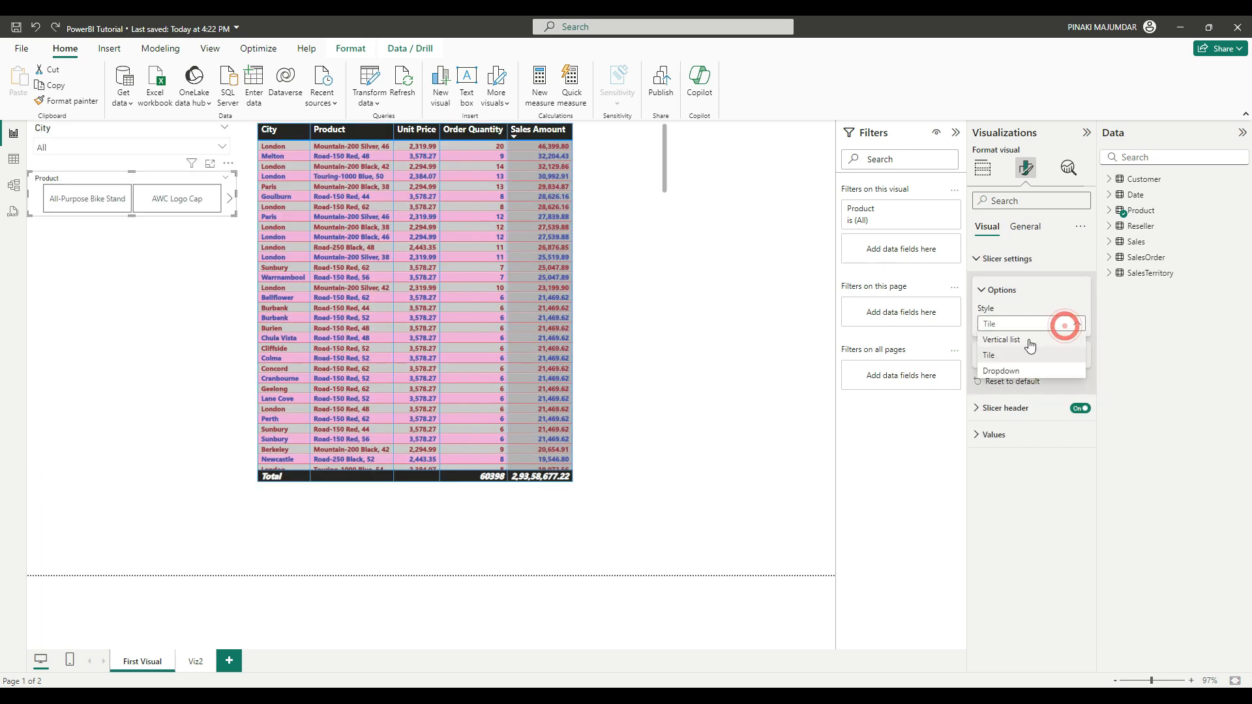
left_click(1009, 371)
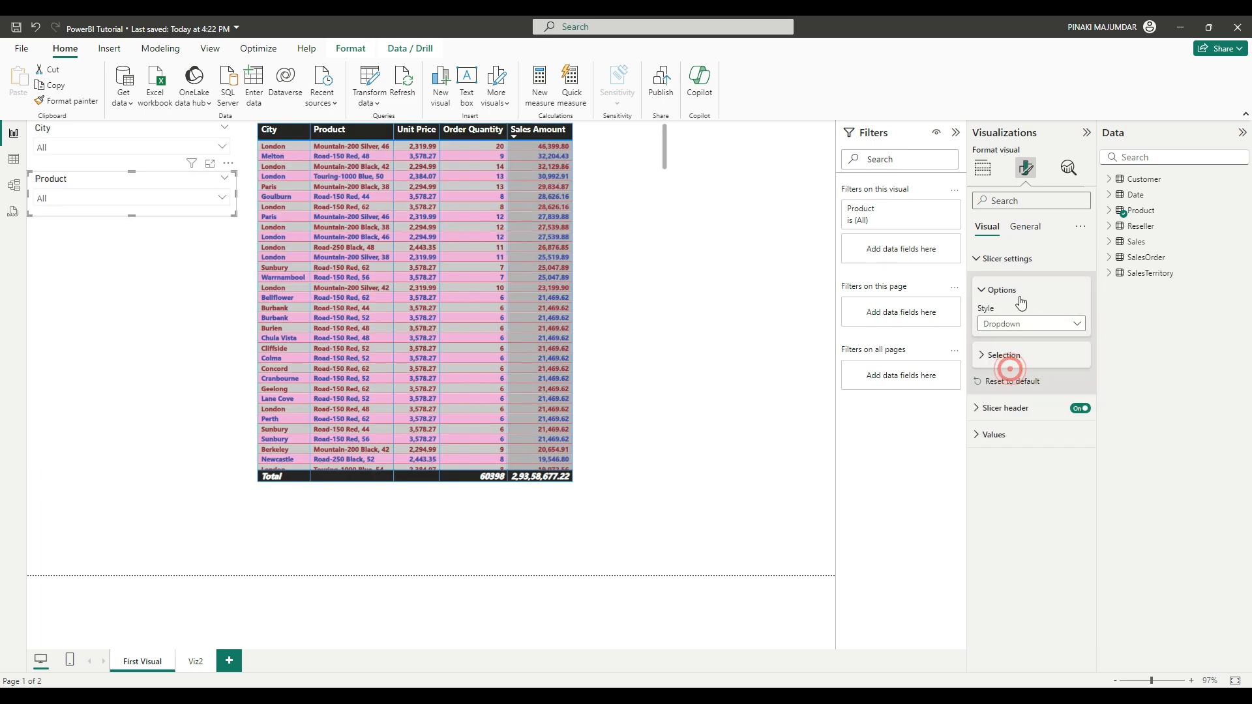
Step: Turn on single select for the Product slicer and choose AWC Logo Cap in its list
left_click(985, 364)
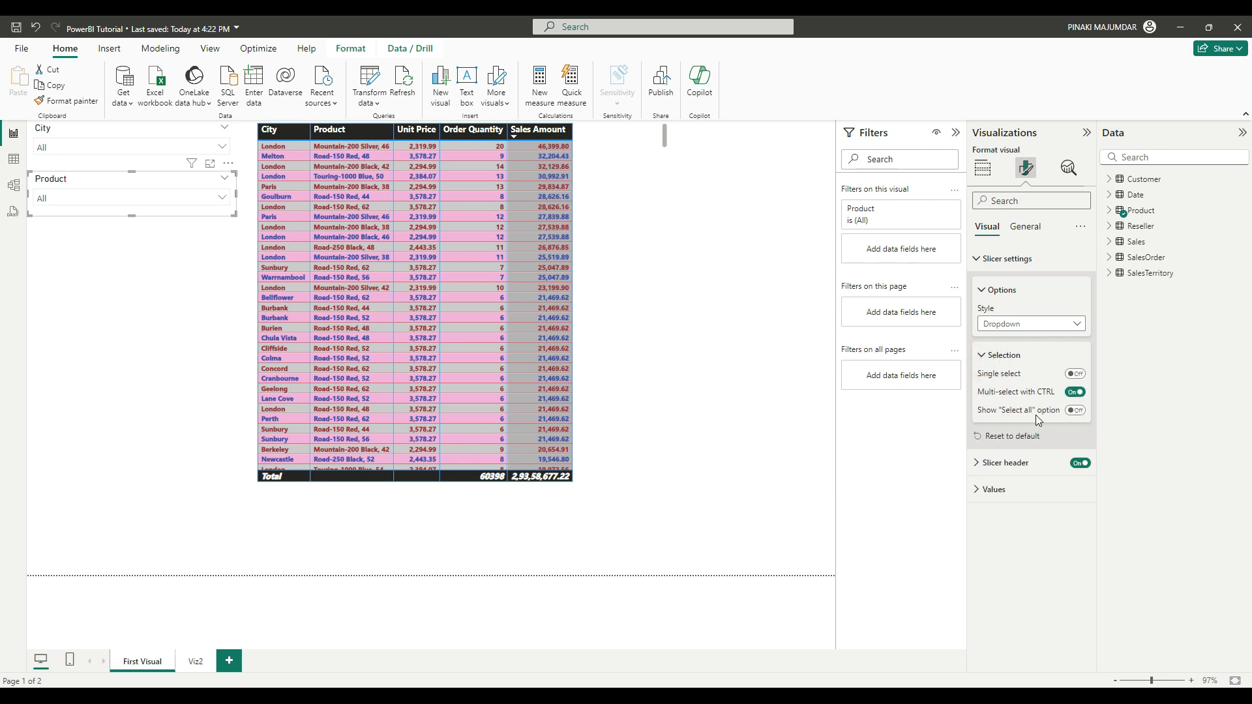
left_click(1074, 374)
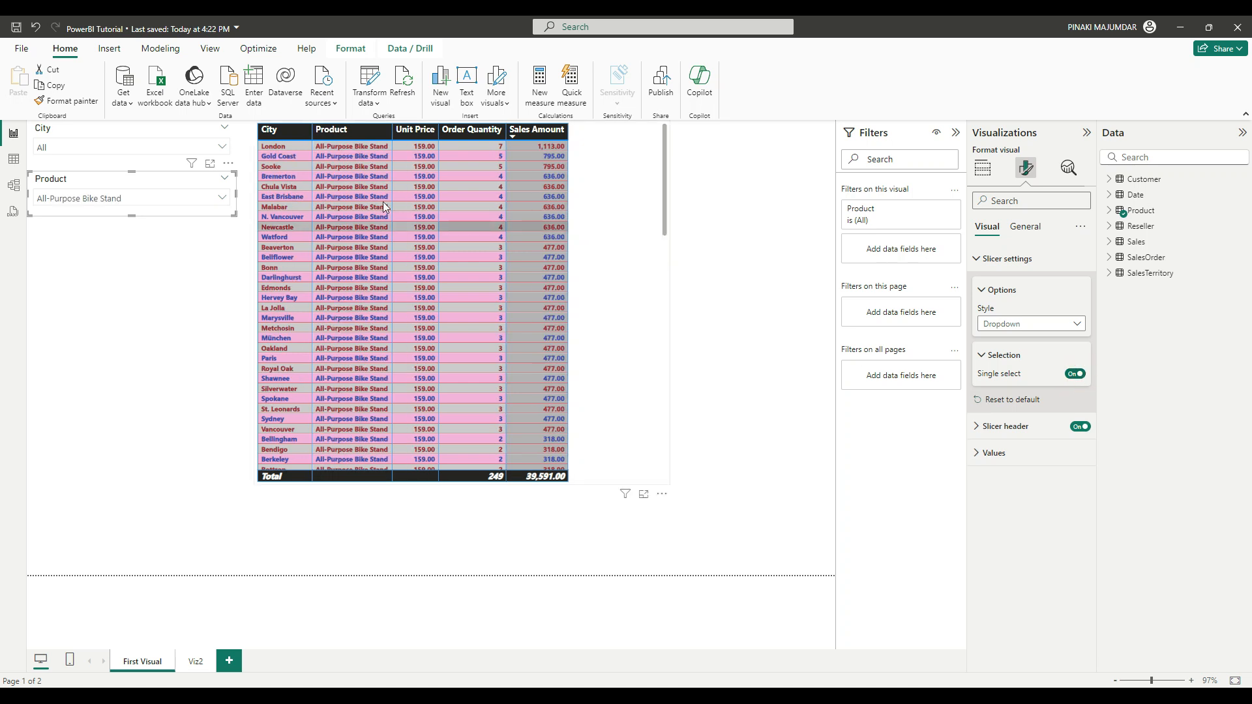
left_click(219, 198)
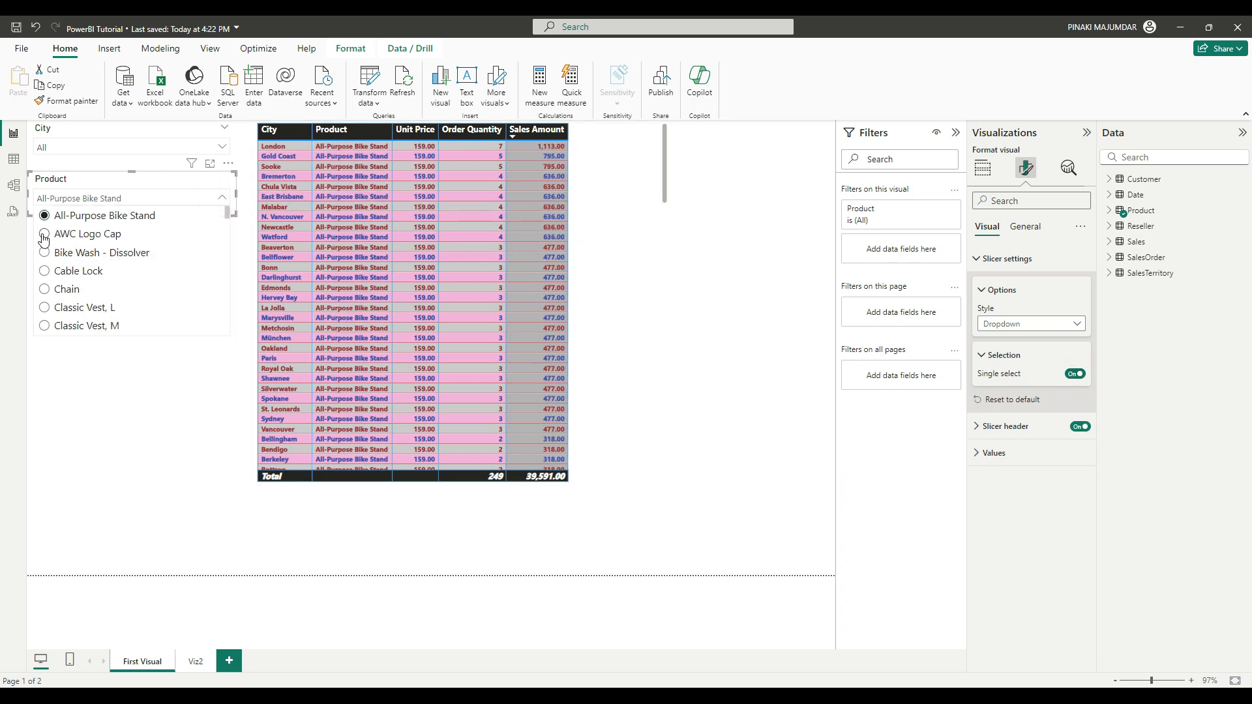
left_click(43, 234)
left_click(206, 198)
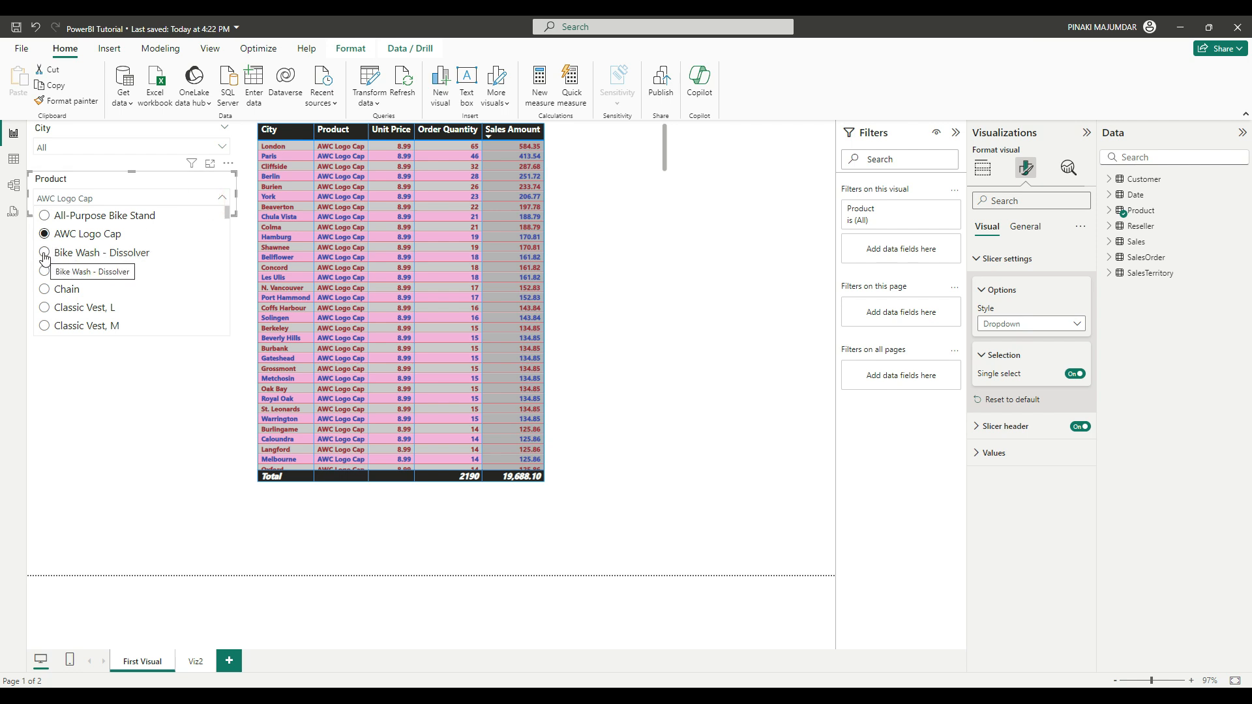
left_click(98, 369)
Step: Turn off single select in the Product slicer's selection settings
left_click(178, 182)
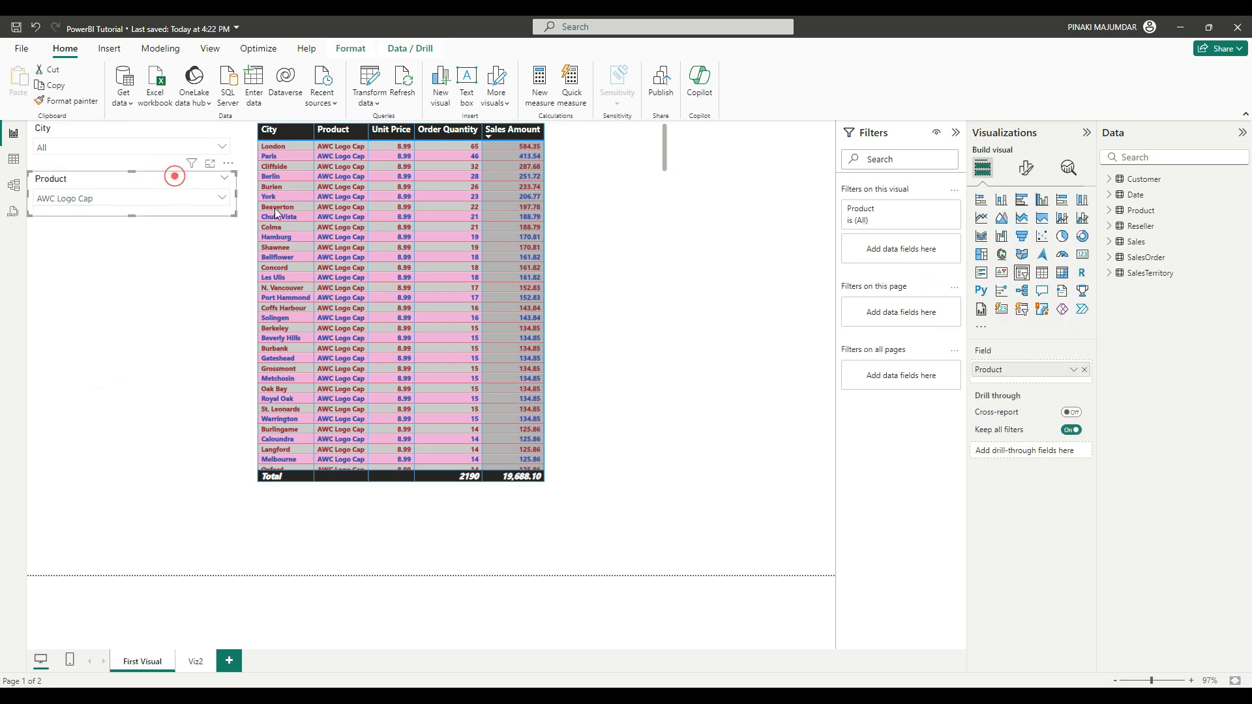
left_click(1026, 167)
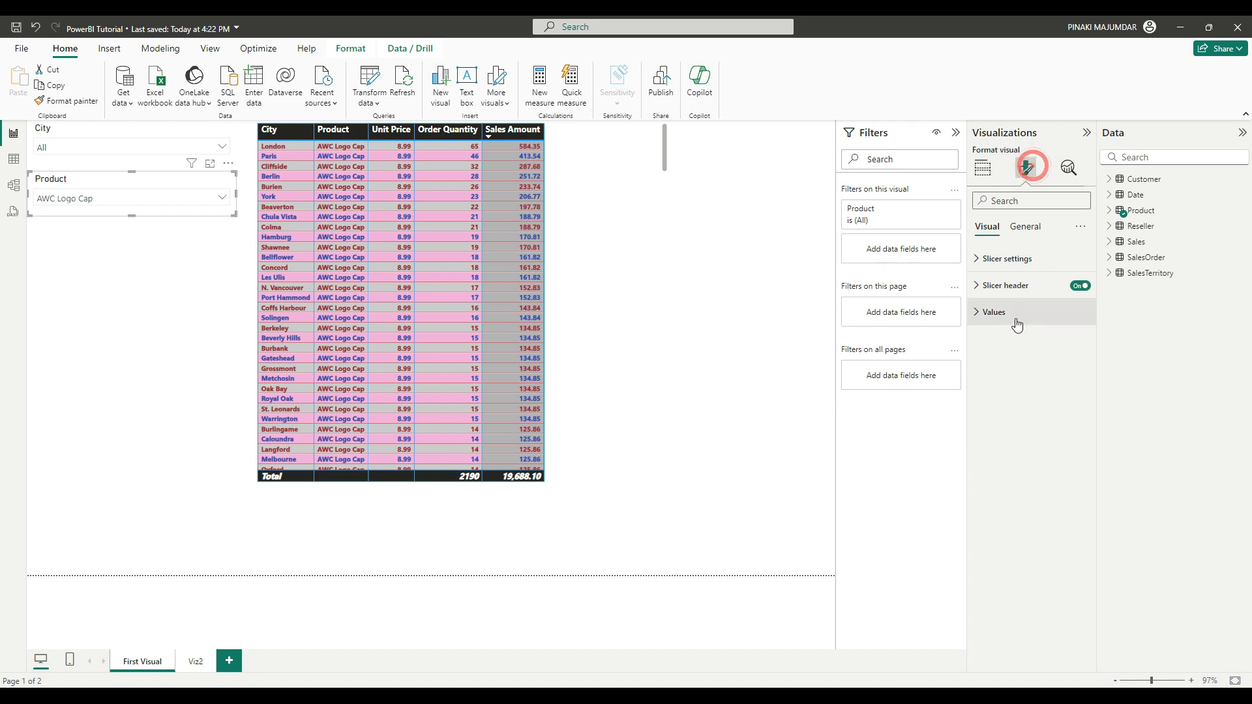
left_click(976, 261)
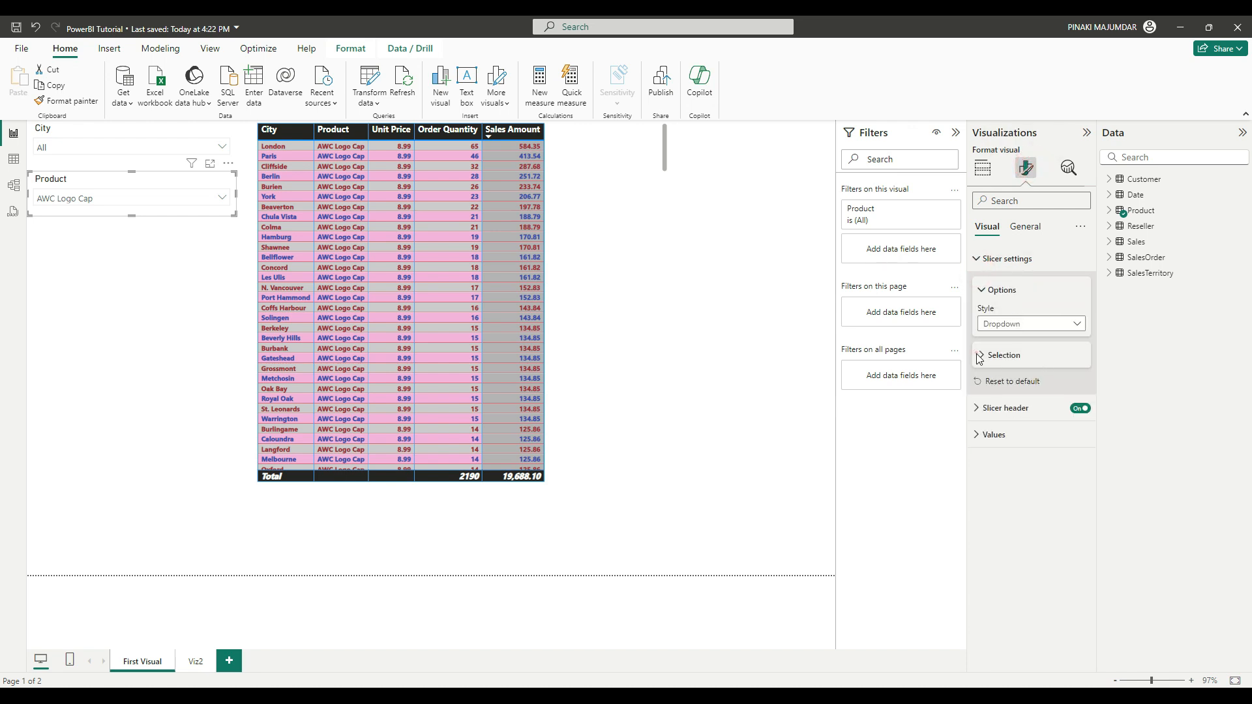
left_click(1001, 356)
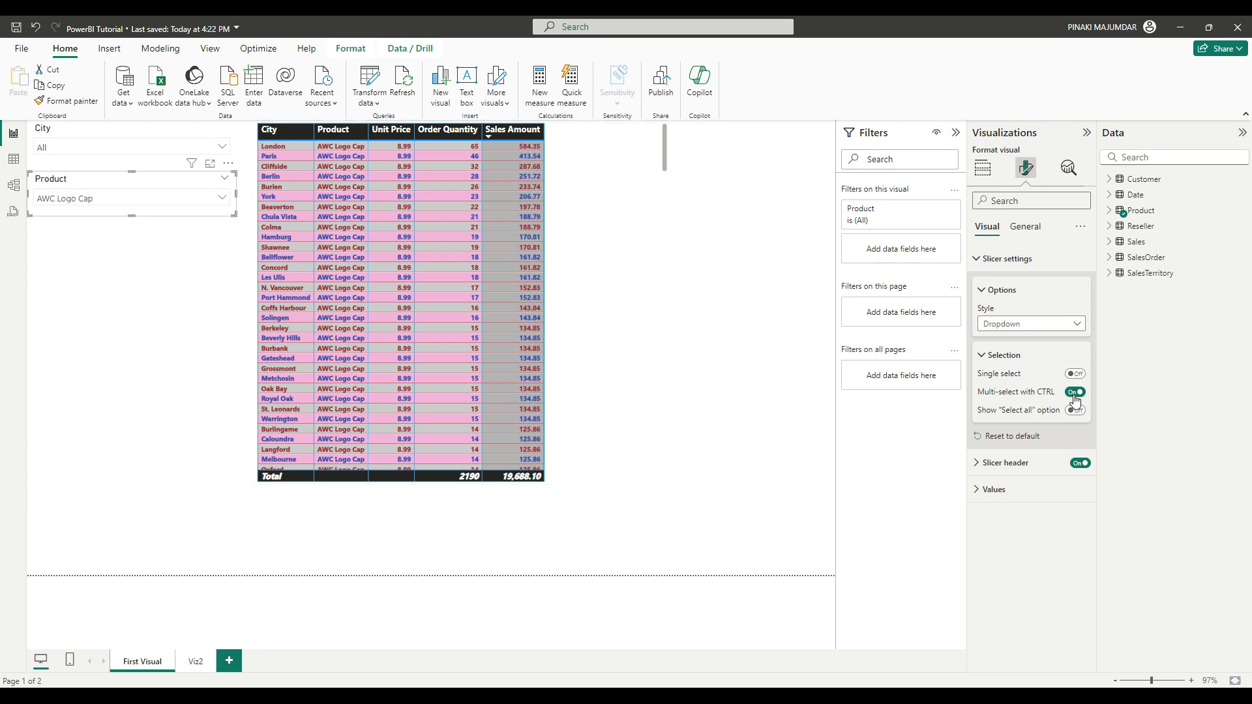
Step: Select All-Purpose Bike Stand, AWC Logo Cap, Bike Wash - Dissolver and Cable Lock one after another in the Product slicer
left_click(150, 206)
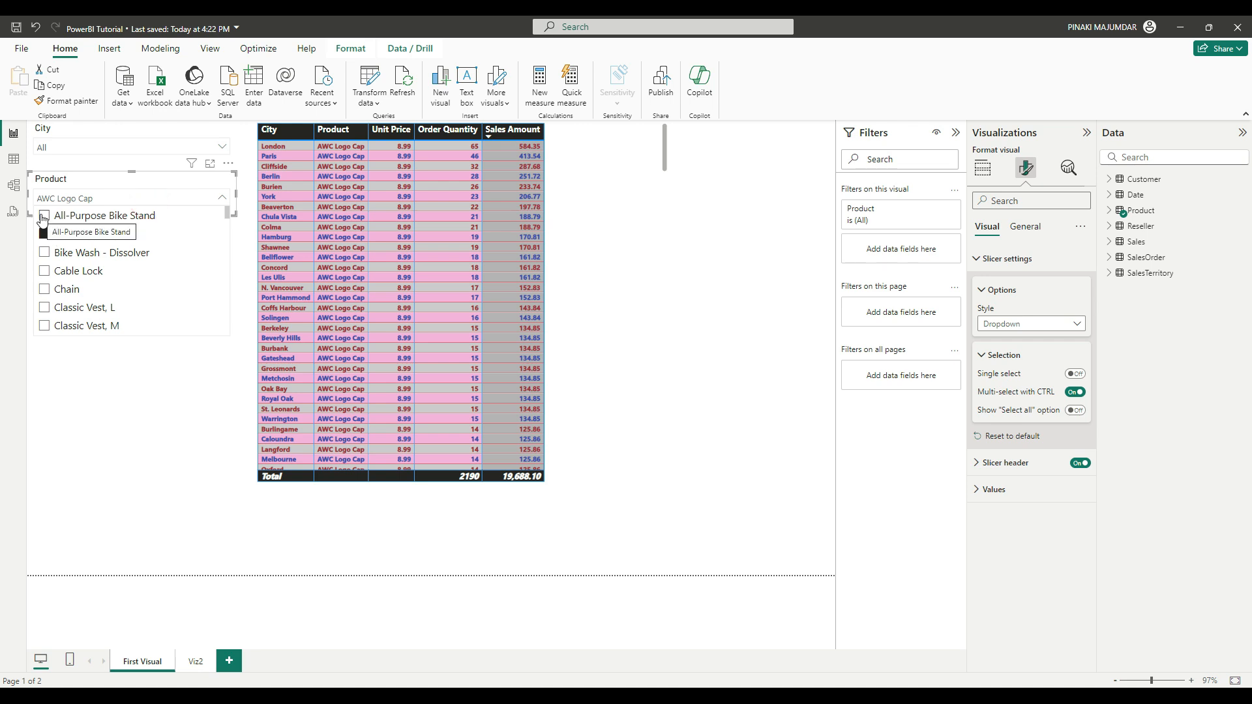
left_click(43, 217)
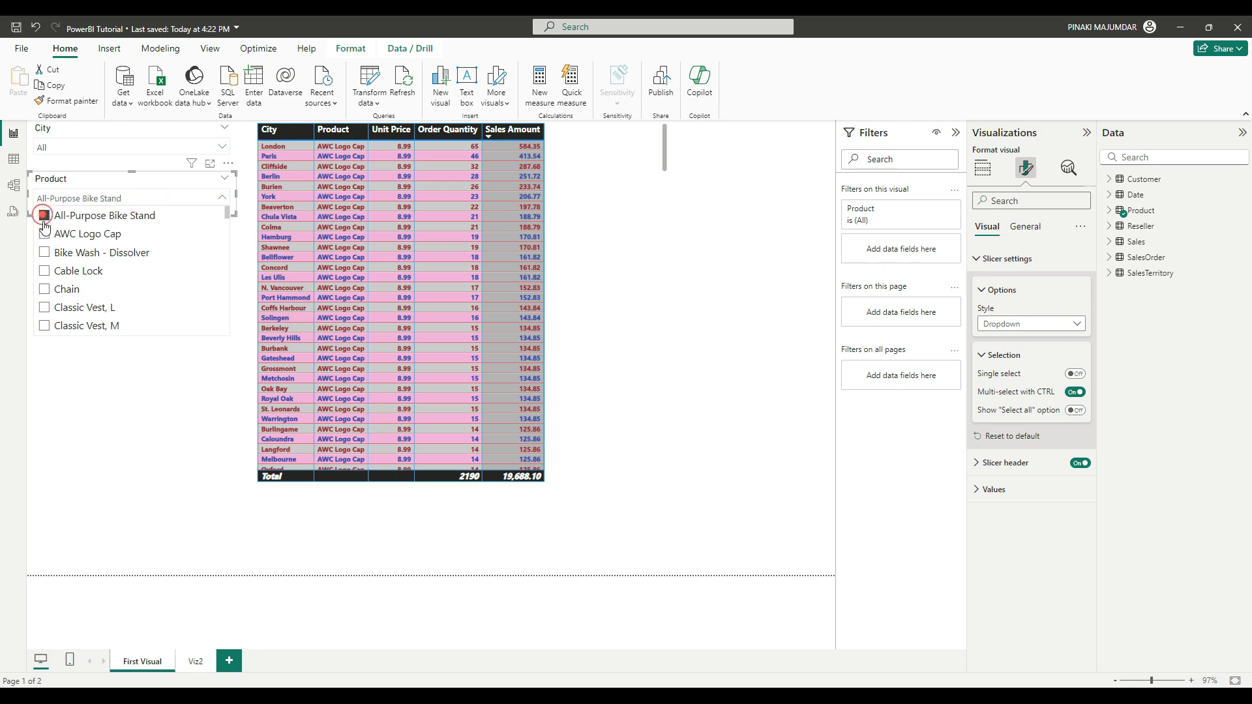
left_click(45, 234)
left_click(44, 252)
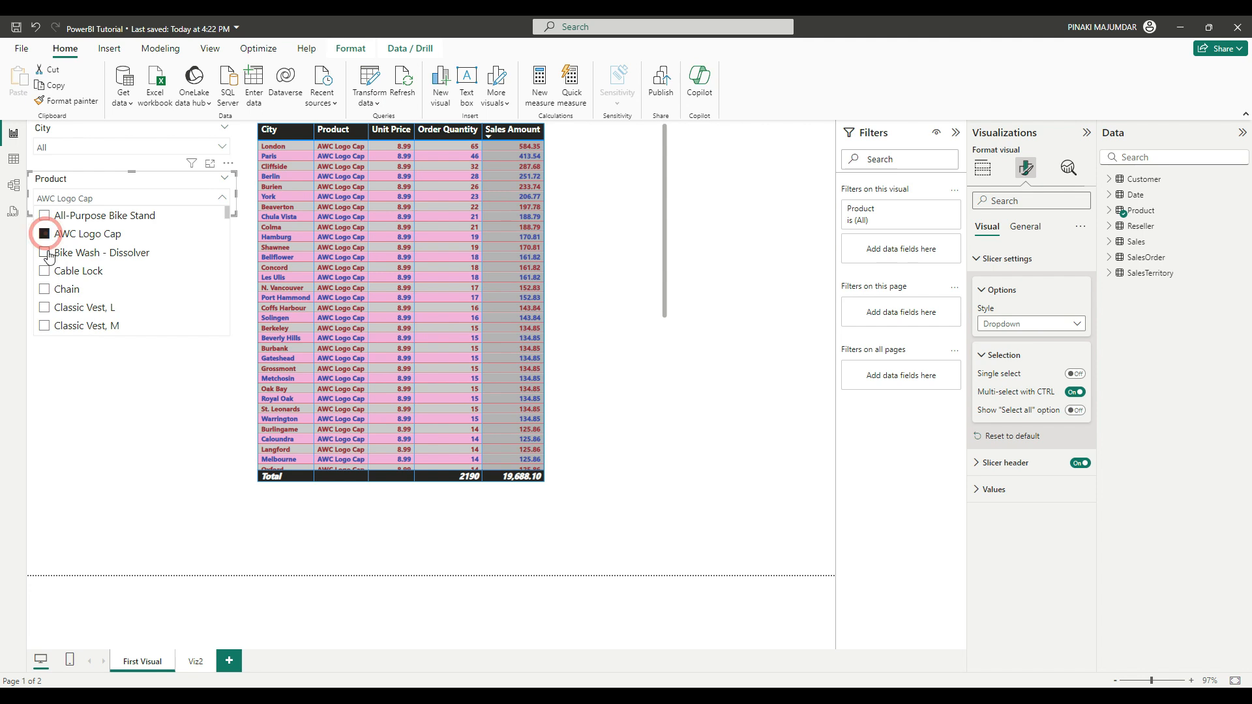
left_click(45, 270)
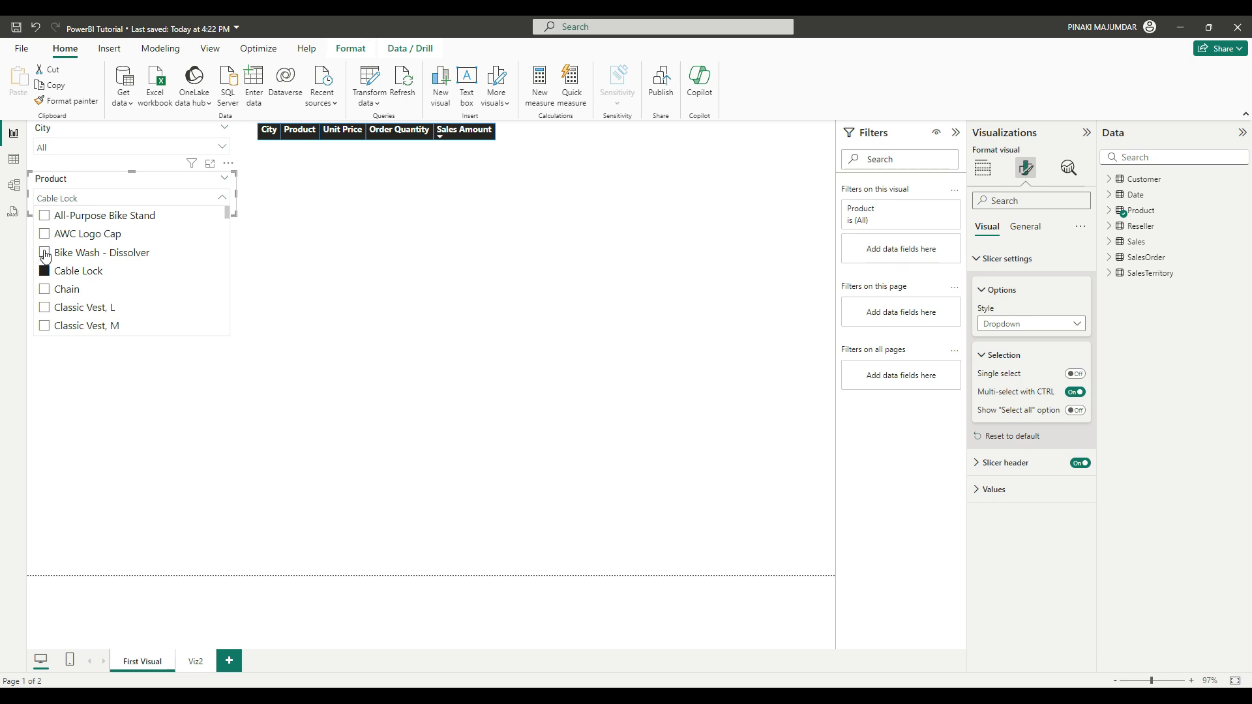
Step: Add Bike Wash - Dissolver, AWC Logo Cap and All-Purpose Bike Stand to the Cable Lock selection in the Product slicer
left_click(45, 253, "ctrl")
left_click(44, 235, "ctrl")
left_click(45, 216, "ctrl")
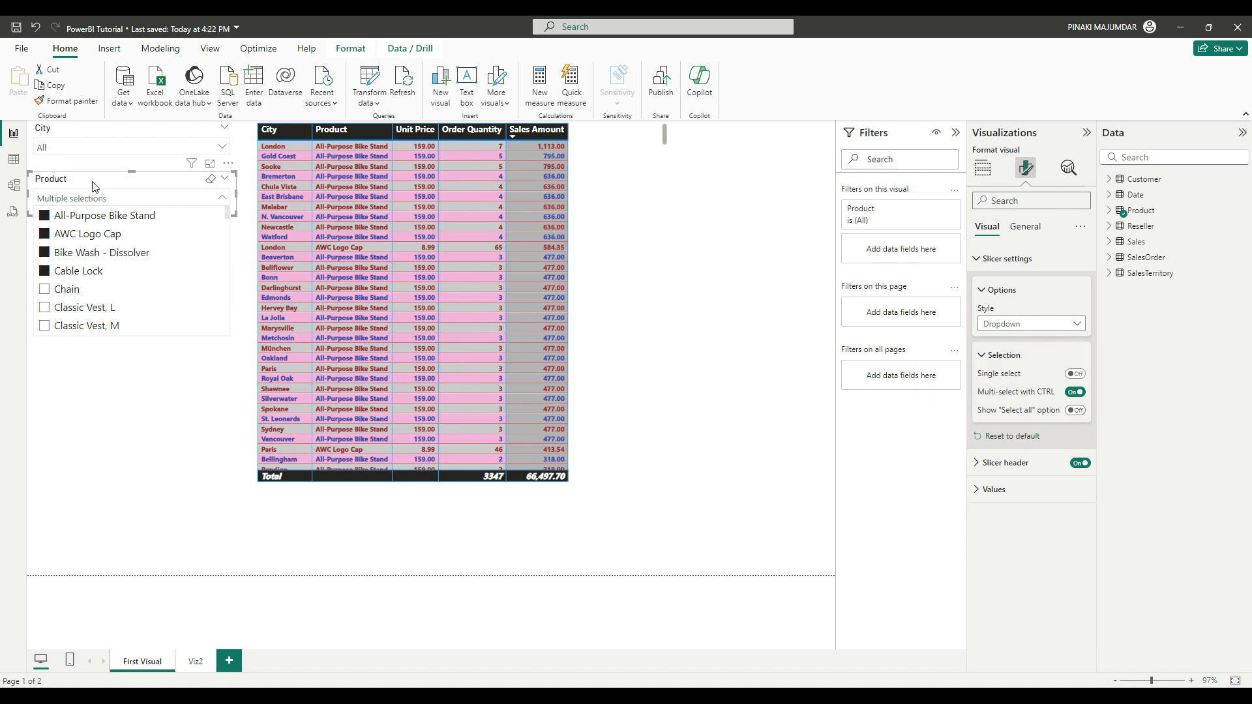
Step: Turn on the "Select all" option for the Product slicer and use it to select and clear all products
left_click(1077, 411)
left_click(136, 185)
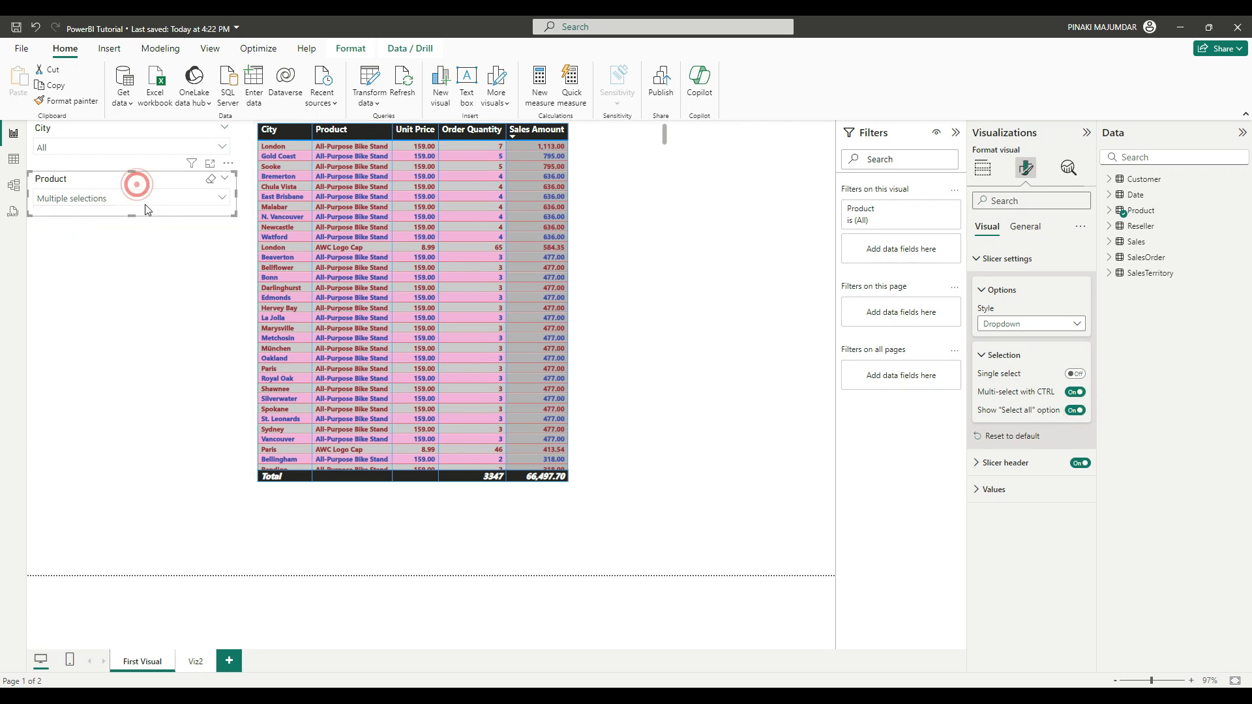
left_click(147, 201)
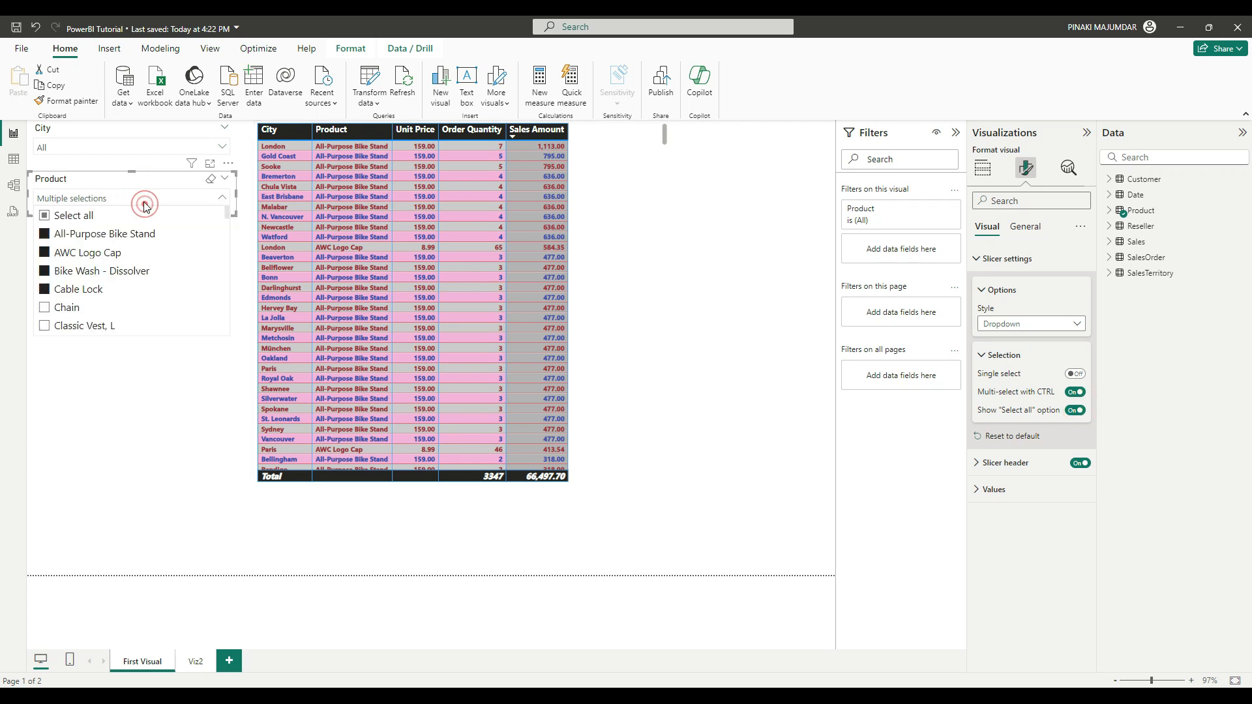
left_click(47, 220)
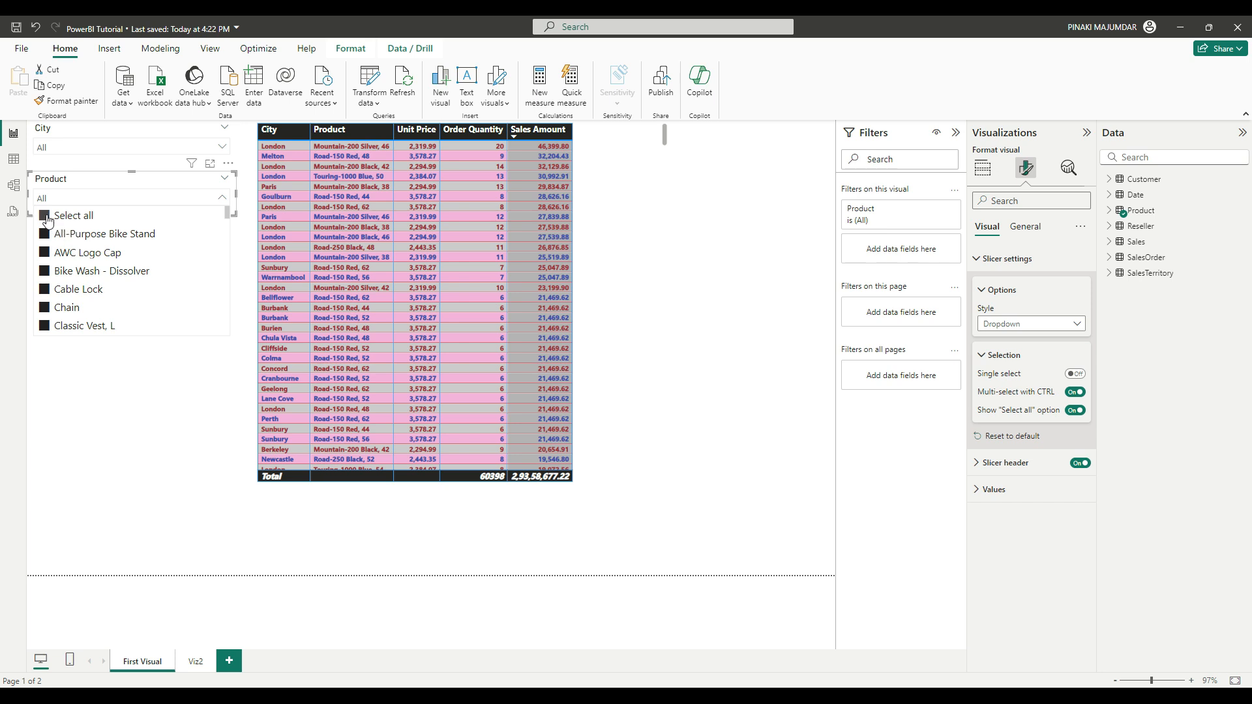
left_click(47, 221)
left_click(133, 427)
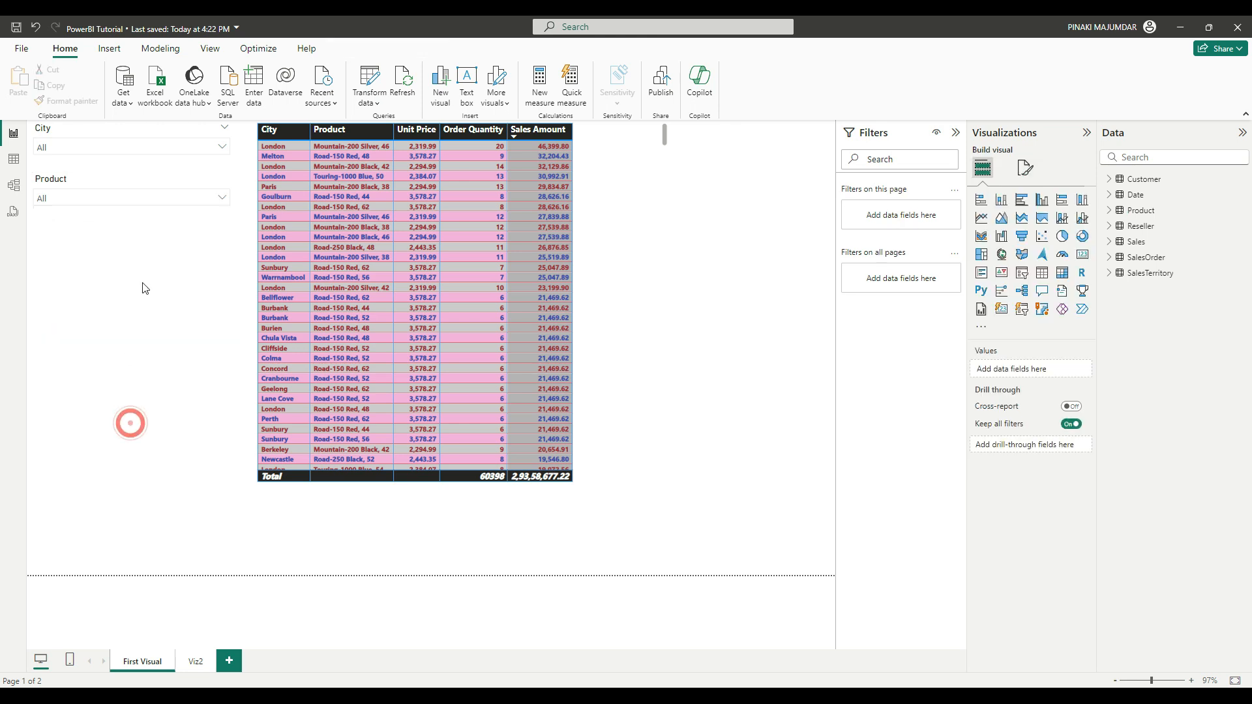
Step: Change the title text in the Product slicer's header to "Product Details"
left_click(141, 183)
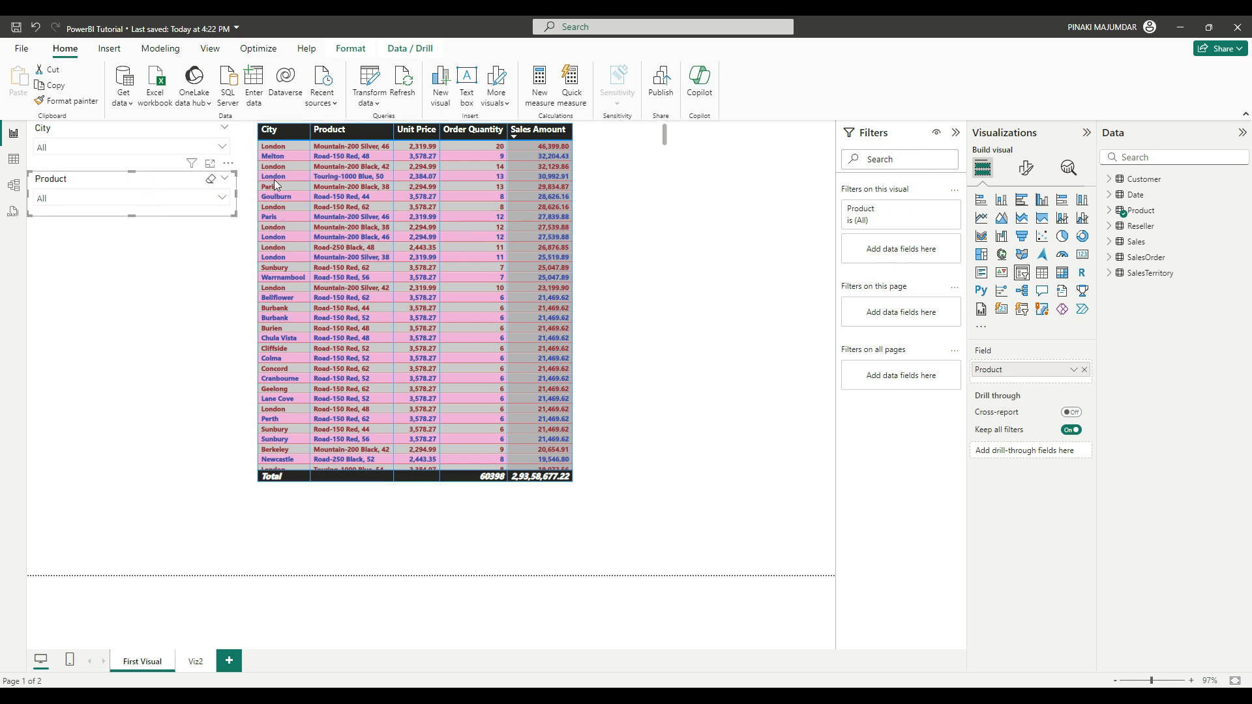
left_click(1025, 168)
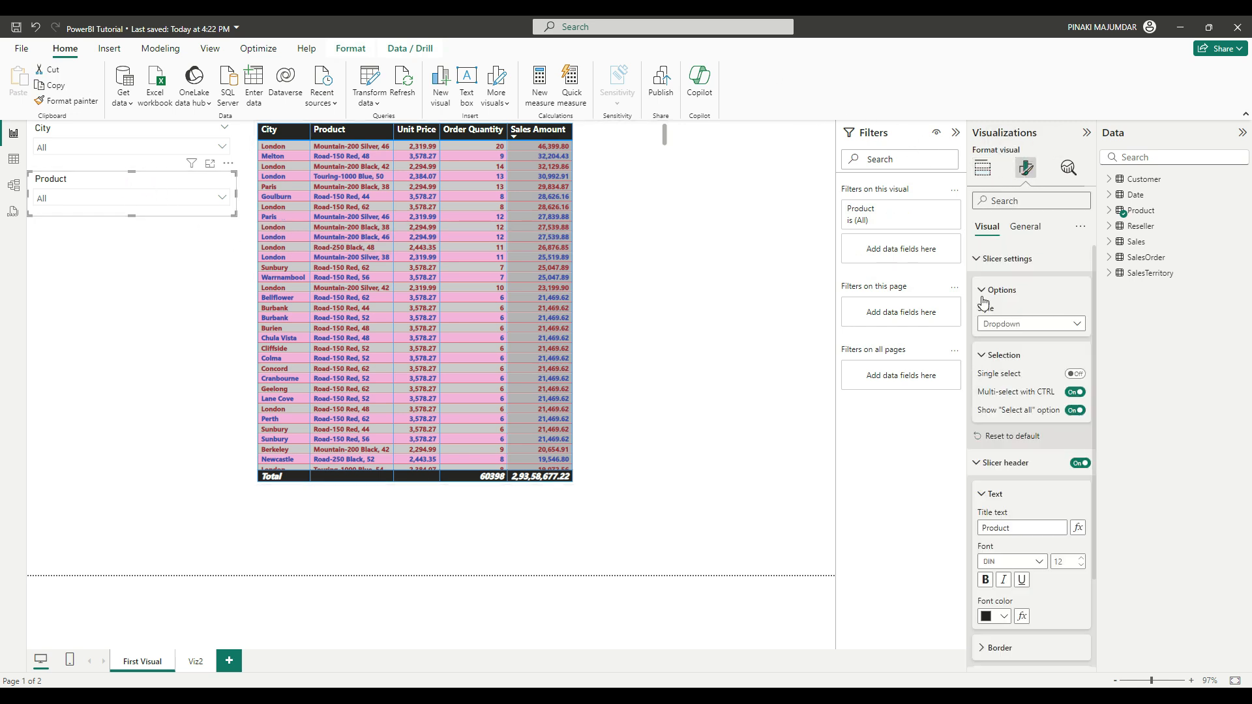
left_click(983, 290)
left_click(976, 258)
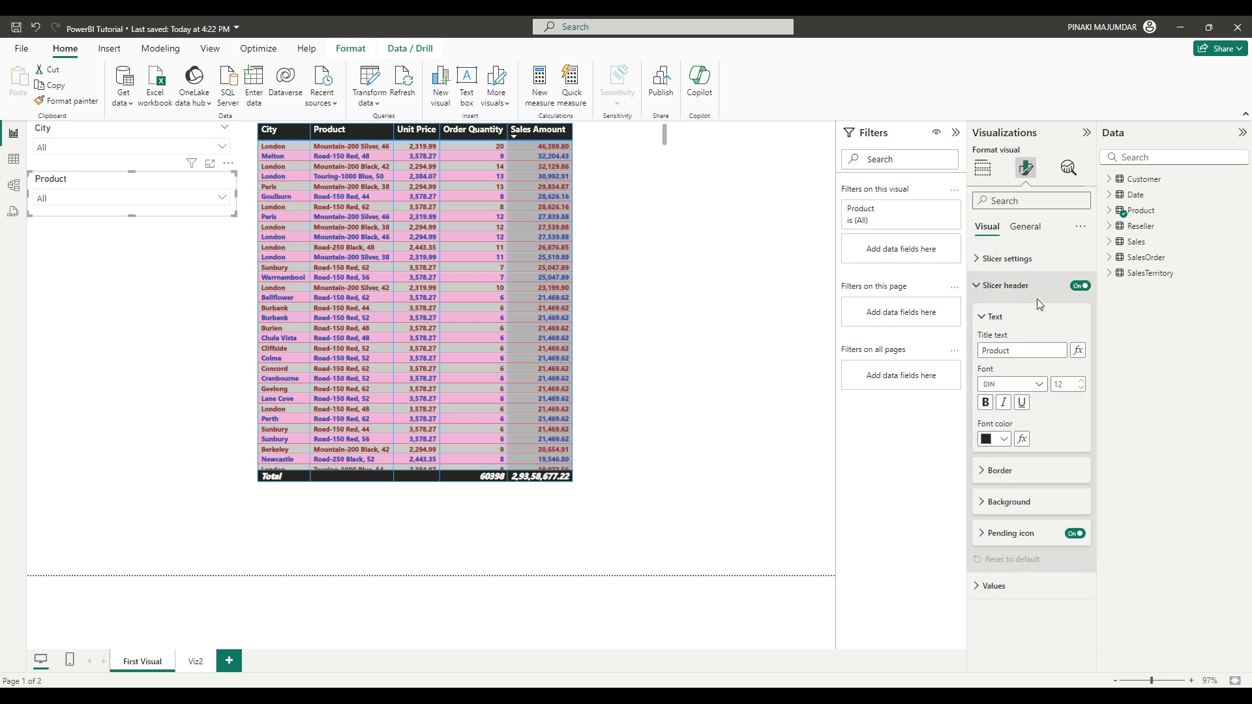
double_click(1015, 353)
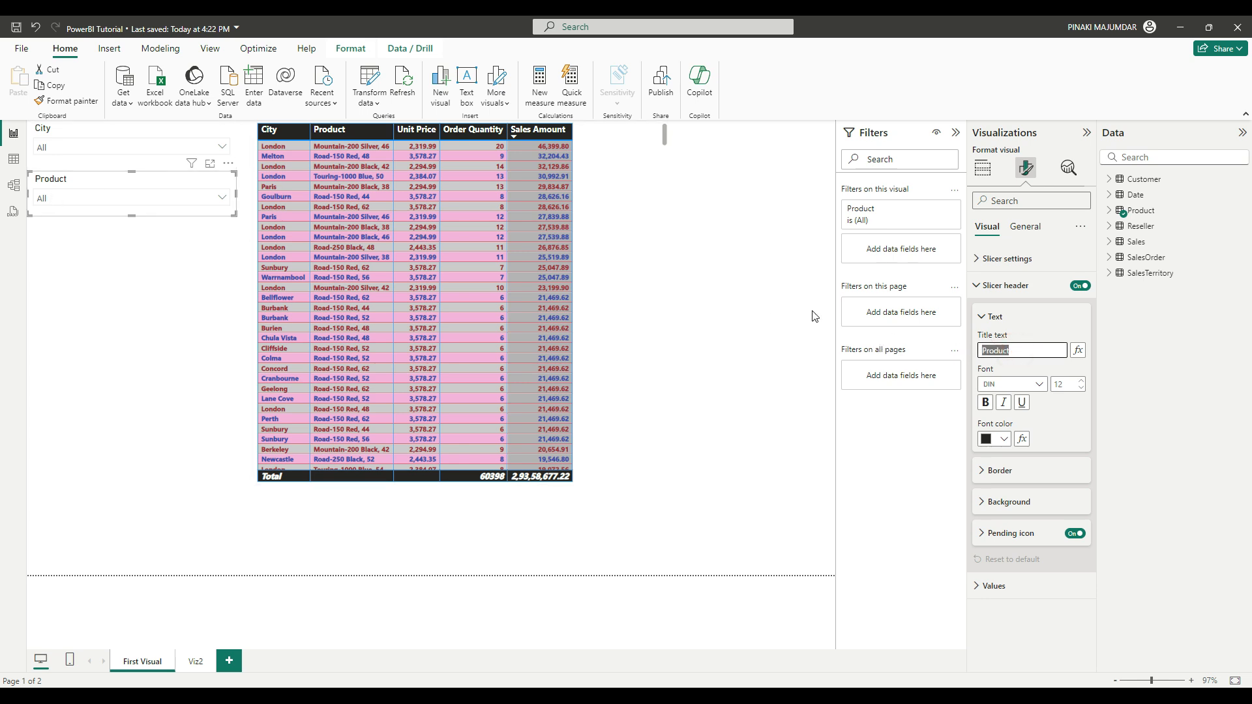
left_click(1027, 350)
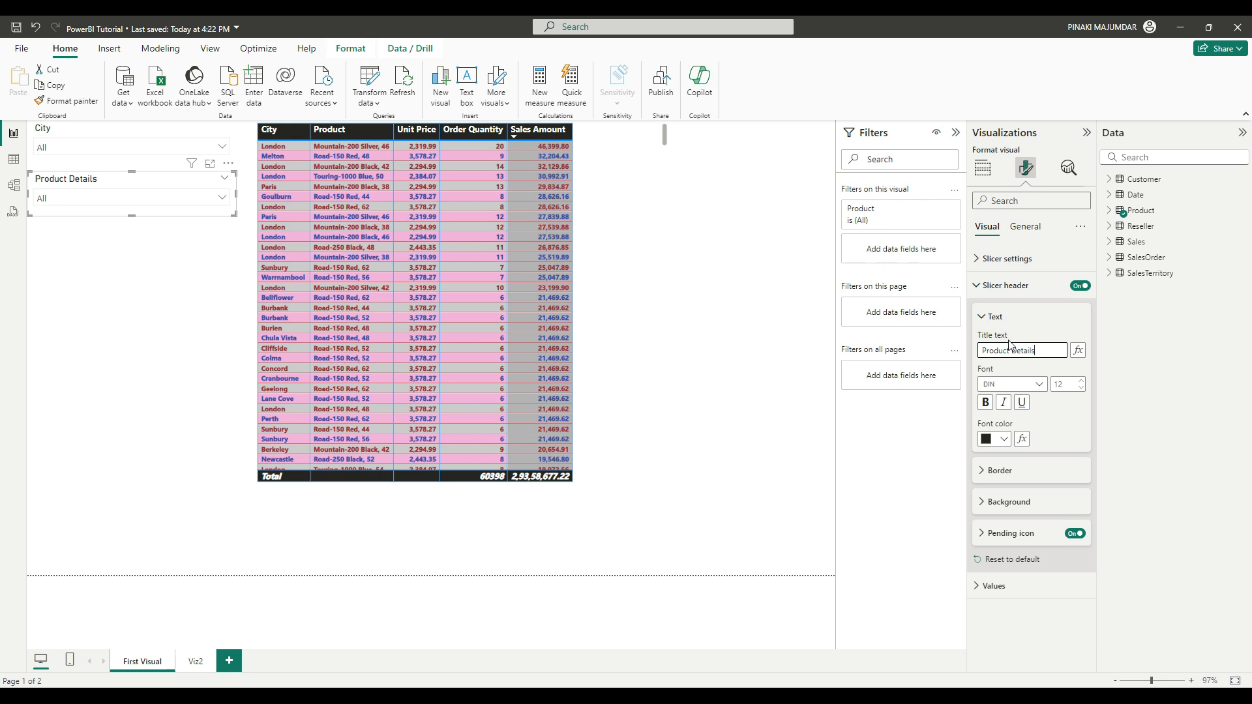
Step: Format the slicer header text as Arial Black, size 10, bold, italic and underlined, with a light red font color
left_click(1039, 384)
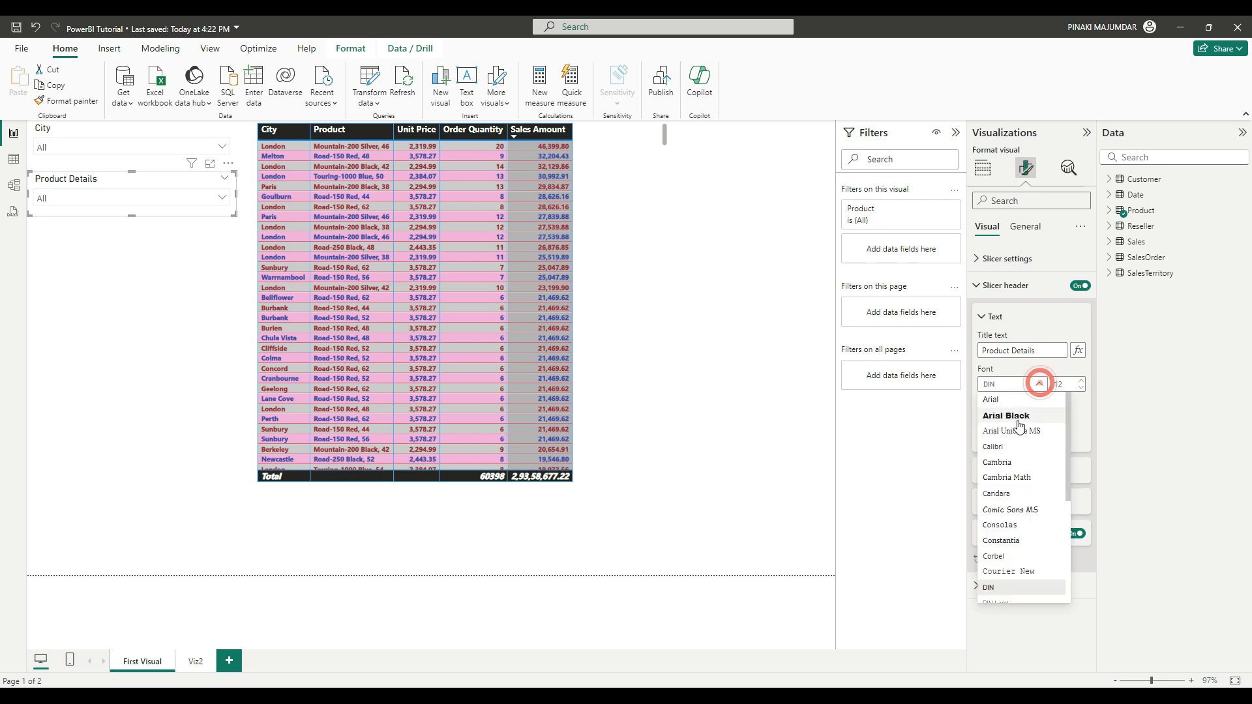
left_click(1018, 417)
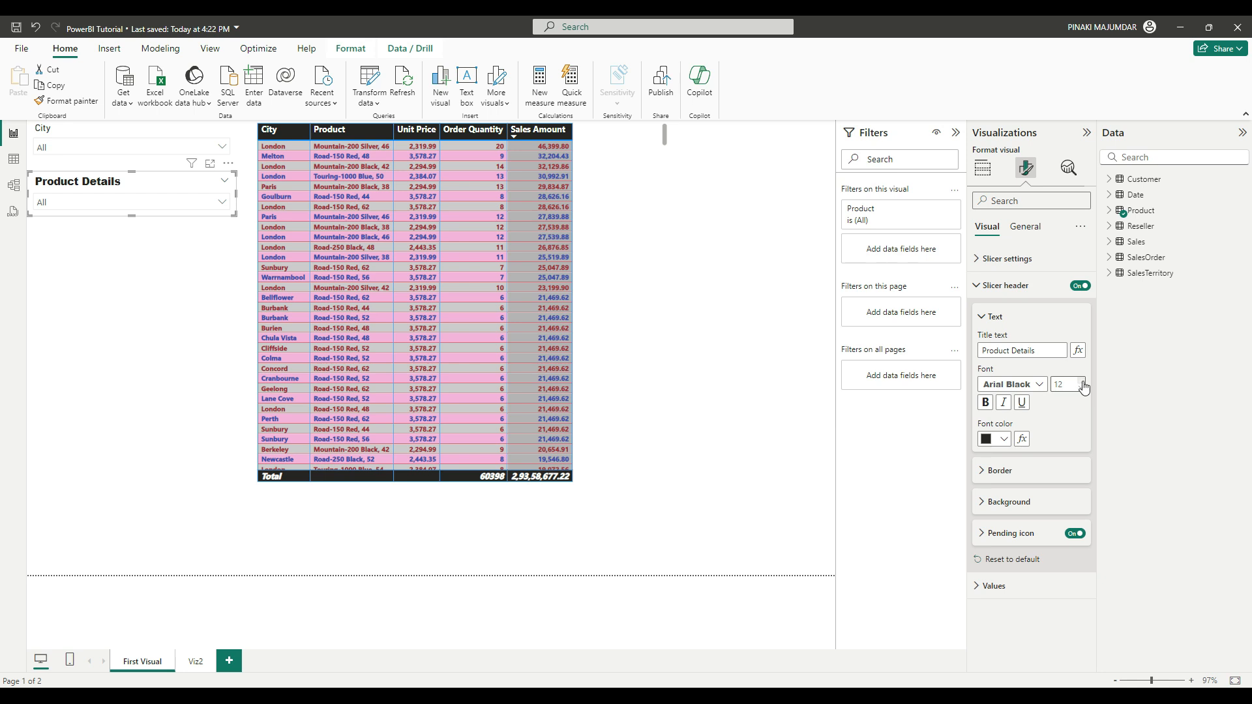
left_click(1015, 403)
left_click(1003, 403)
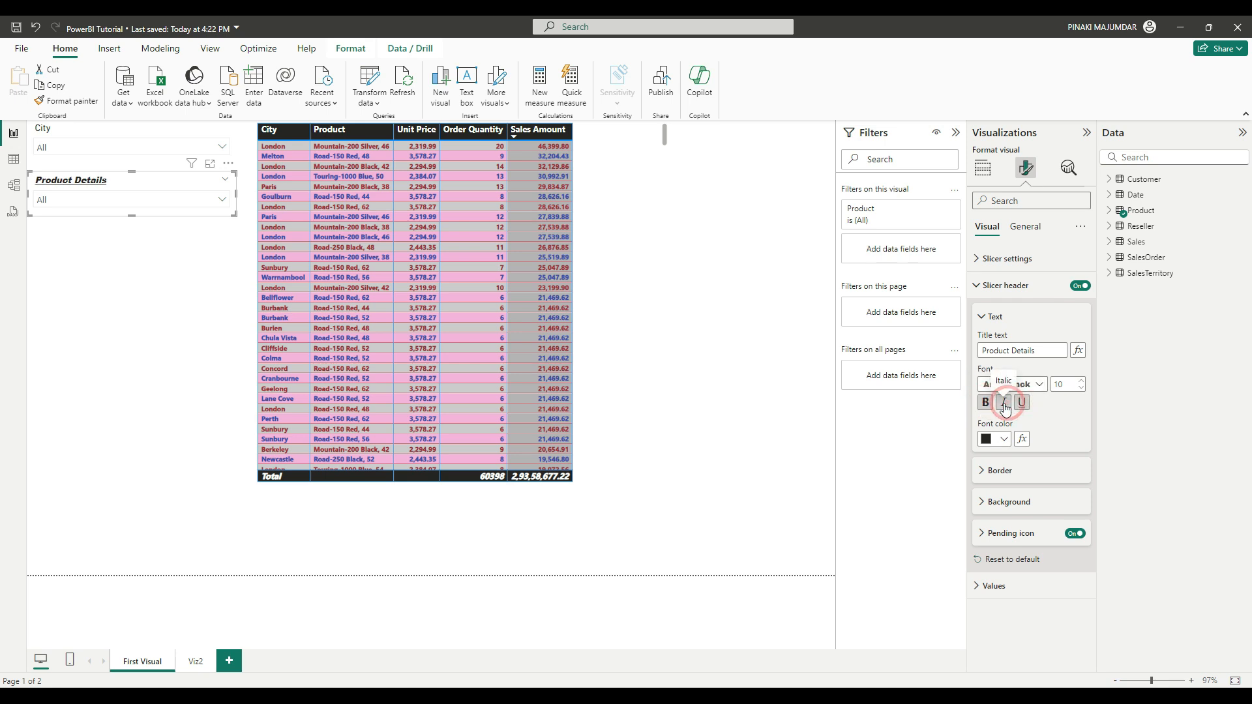
left_click(1002, 440)
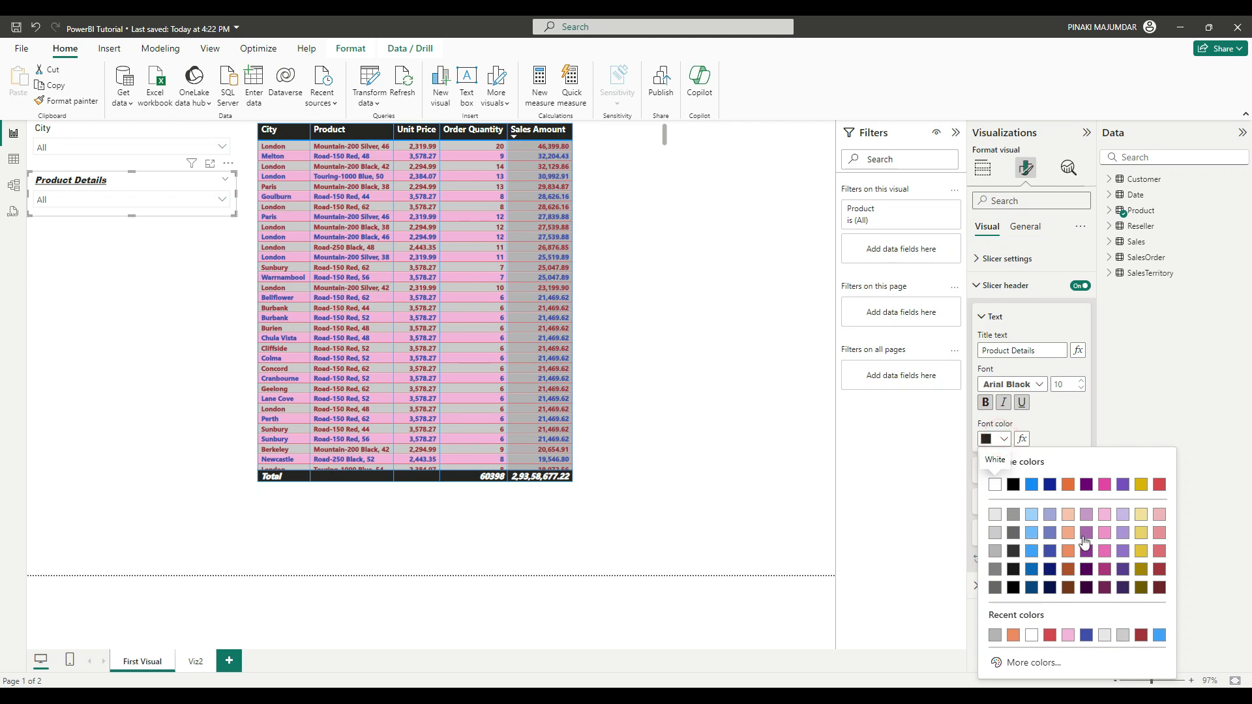
left_click(1159, 550)
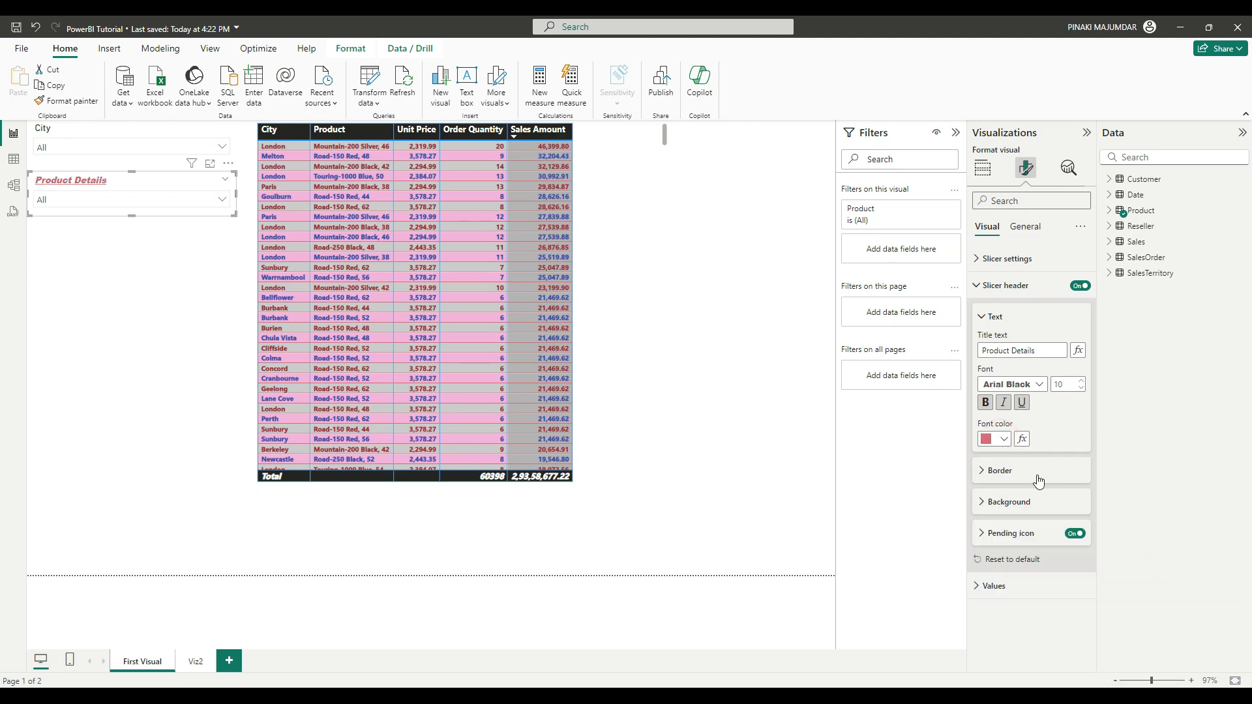
Step: Add a border to the top, bottom, left and right of the Product Details slicer header
left_click(1001, 471)
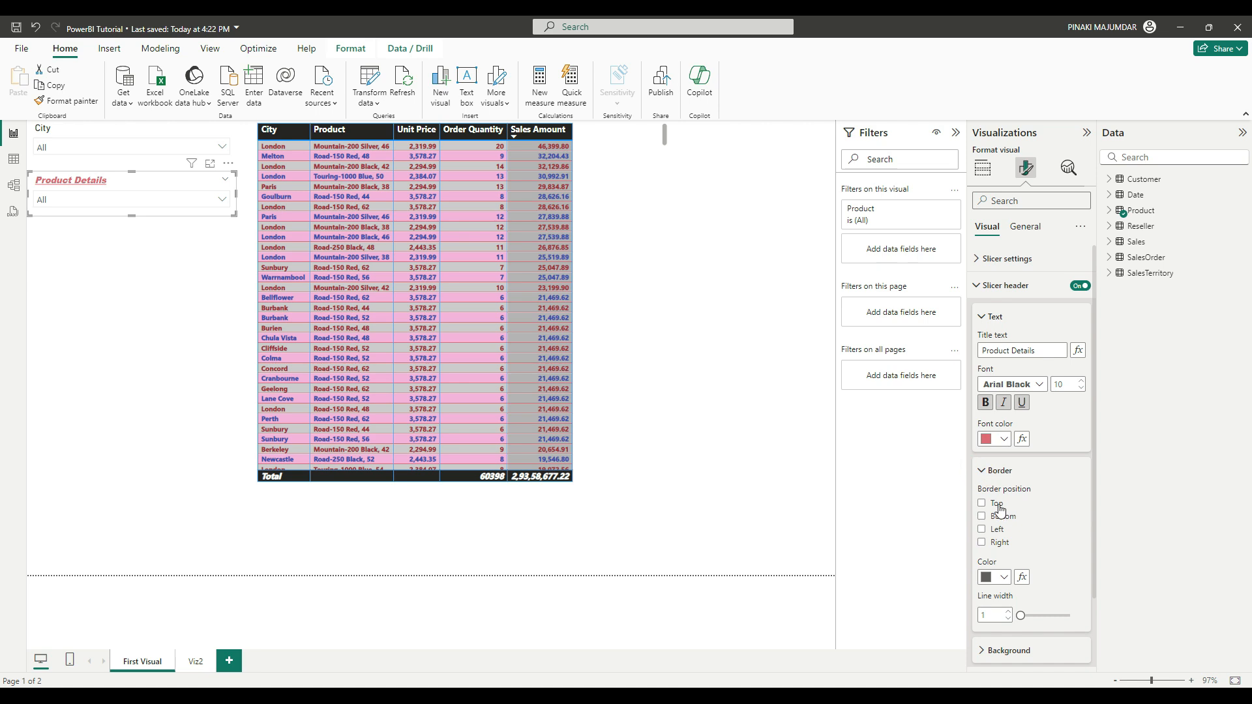
left_click(981, 503)
left_click(981, 515)
left_click(981, 529)
left_click(982, 544)
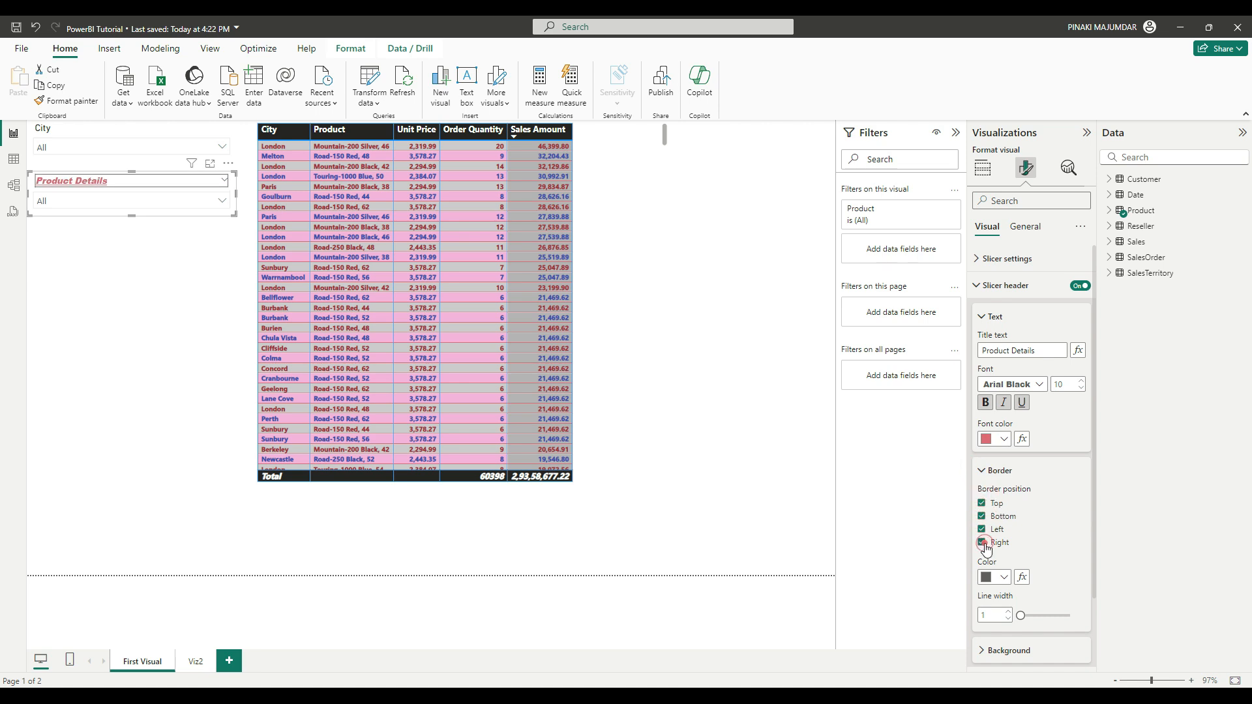
left_click(118, 422)
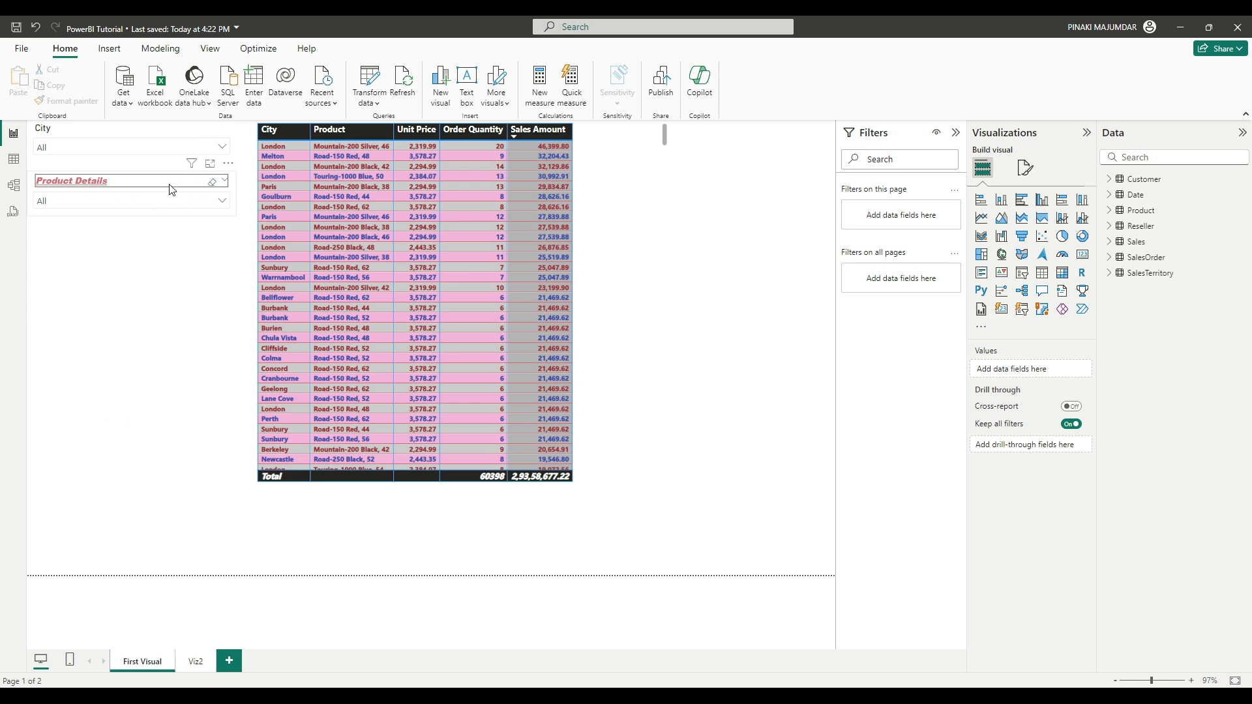
Step: Give the Product Details slicer header a grey background and a white font color
left_click(201, 194)
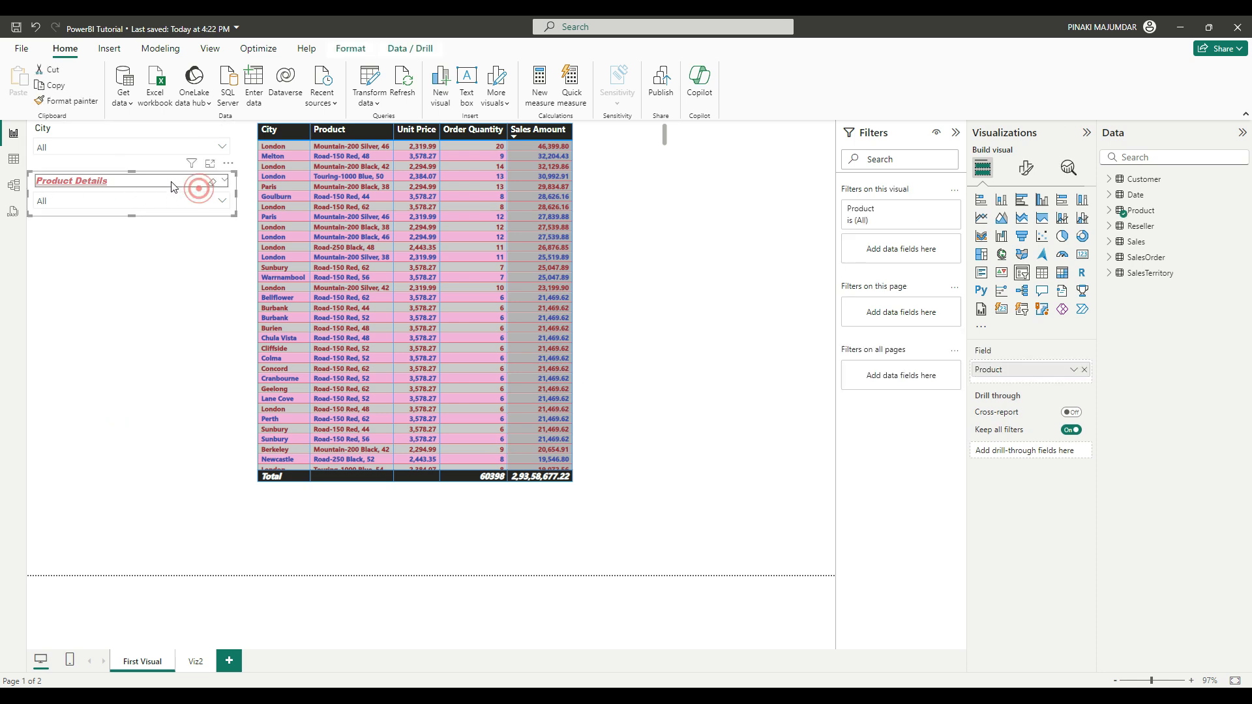
left_click(1024, 169)
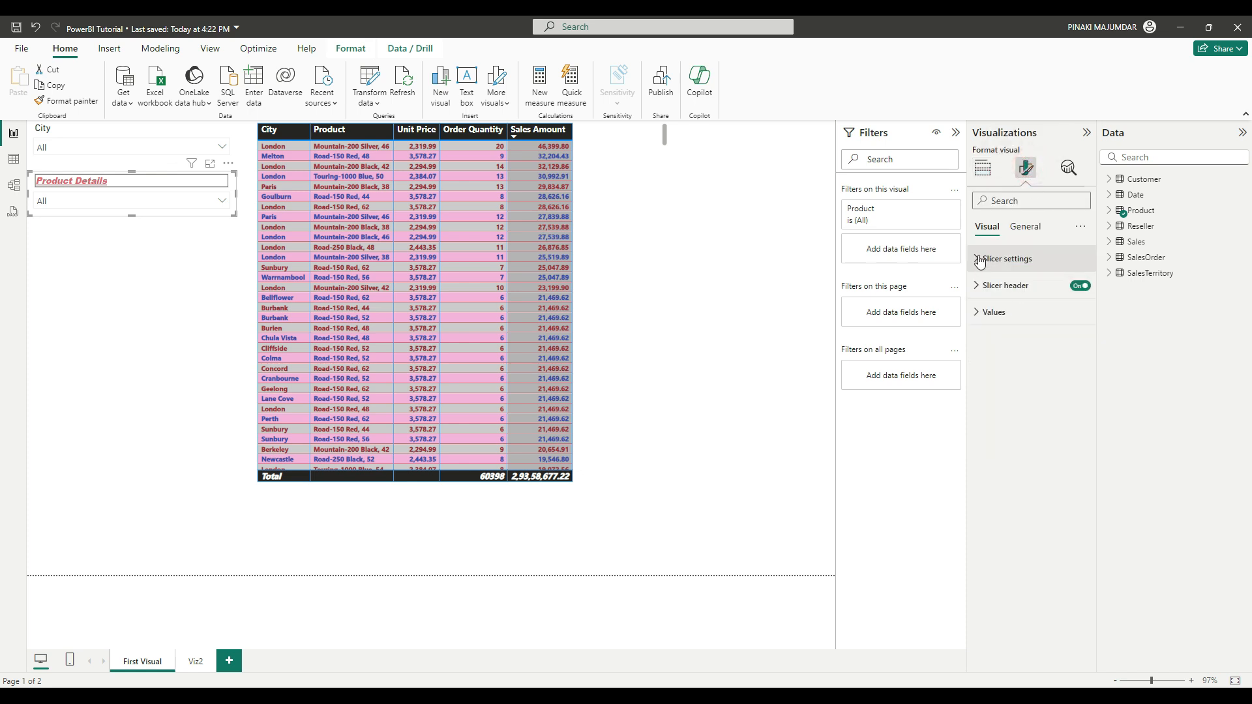
left_click(981, 292)
left_click(983, 470)
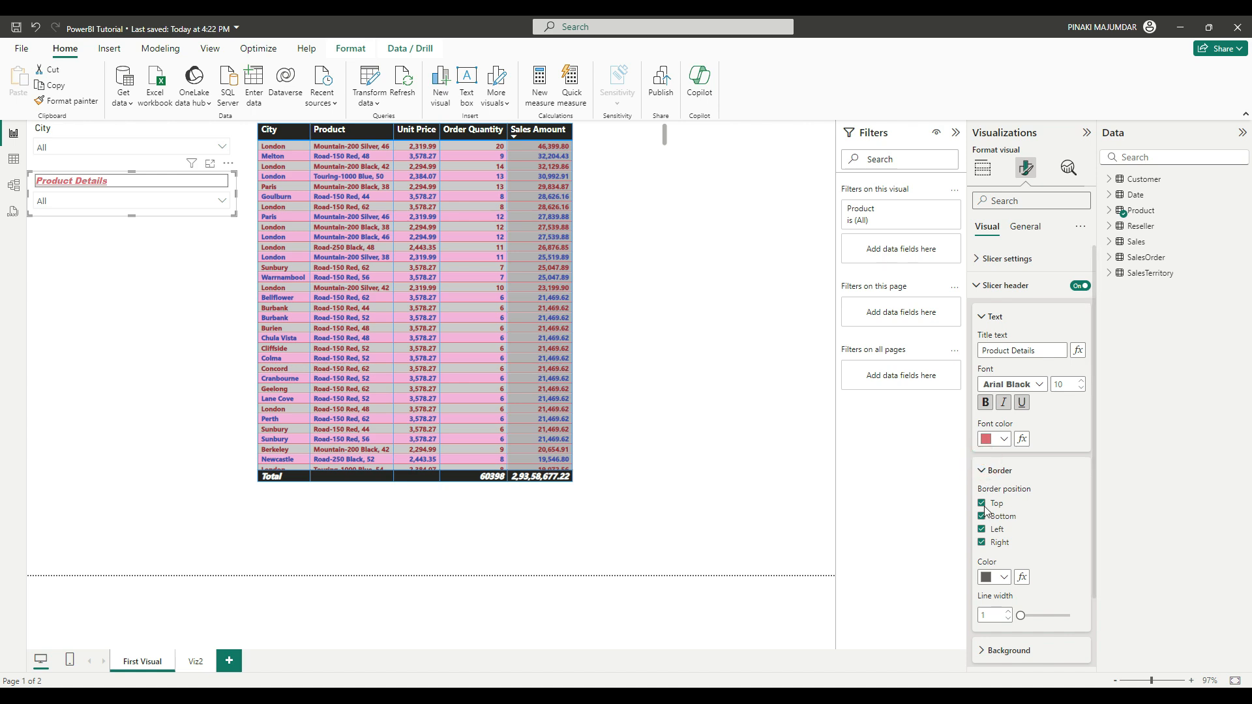
left_click(982, 470)
left_click(981, 502)
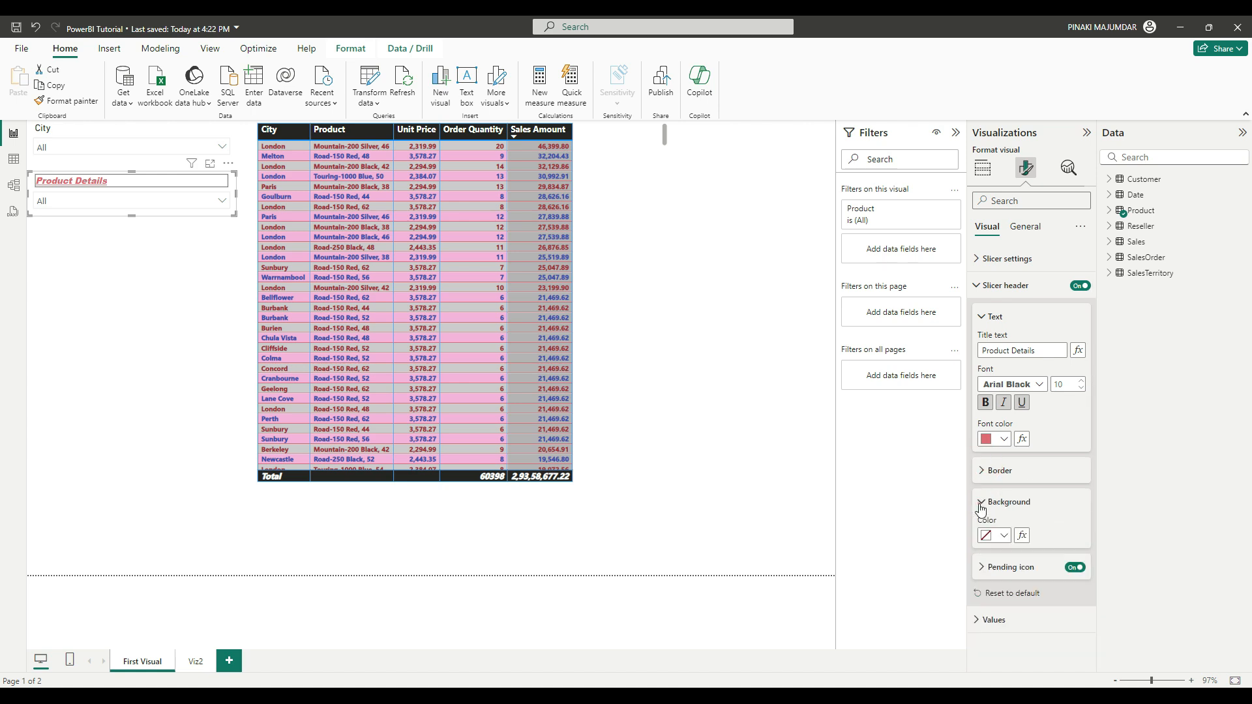
left_click(1004, 535)
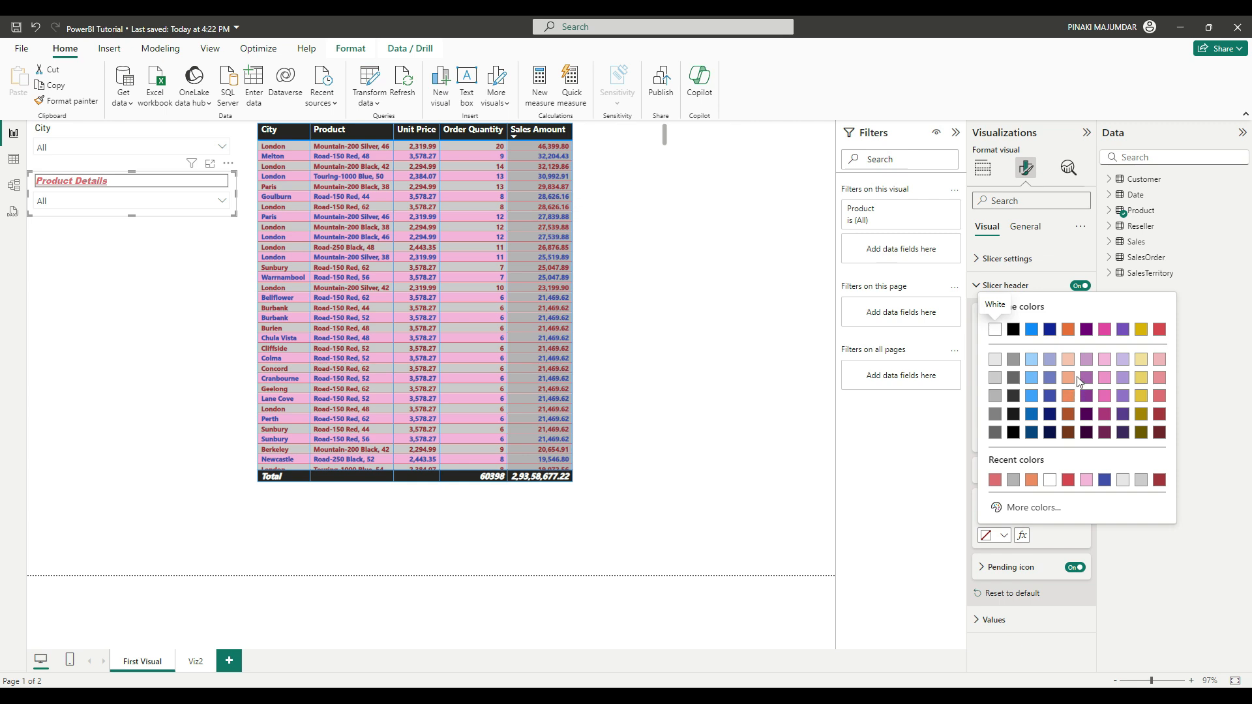
left_click(1013, 377)
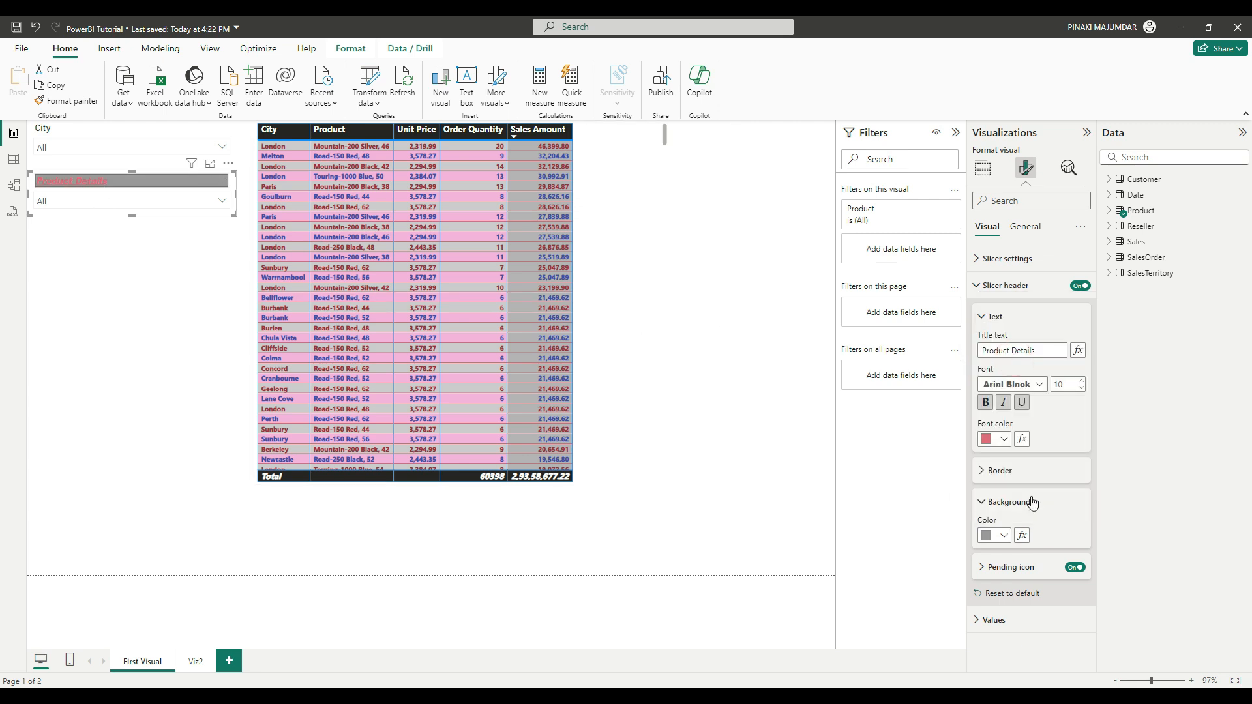
left_click(1004, 439)
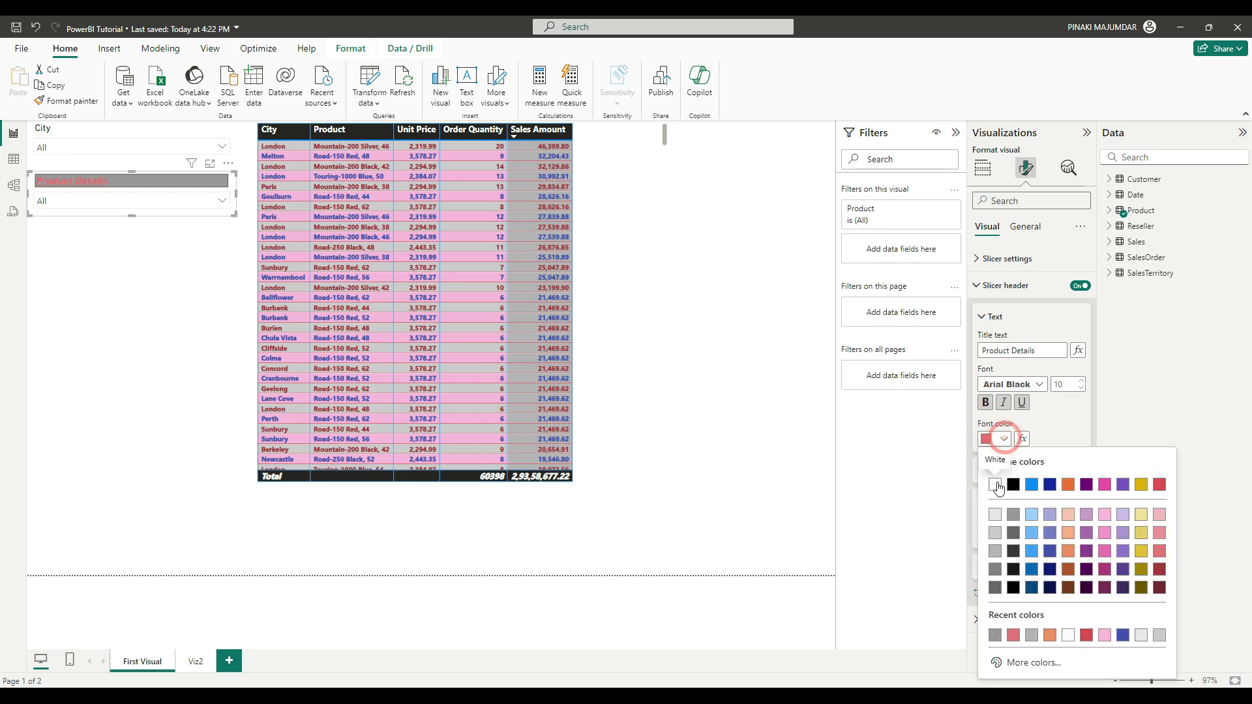
left_click(994, 485)
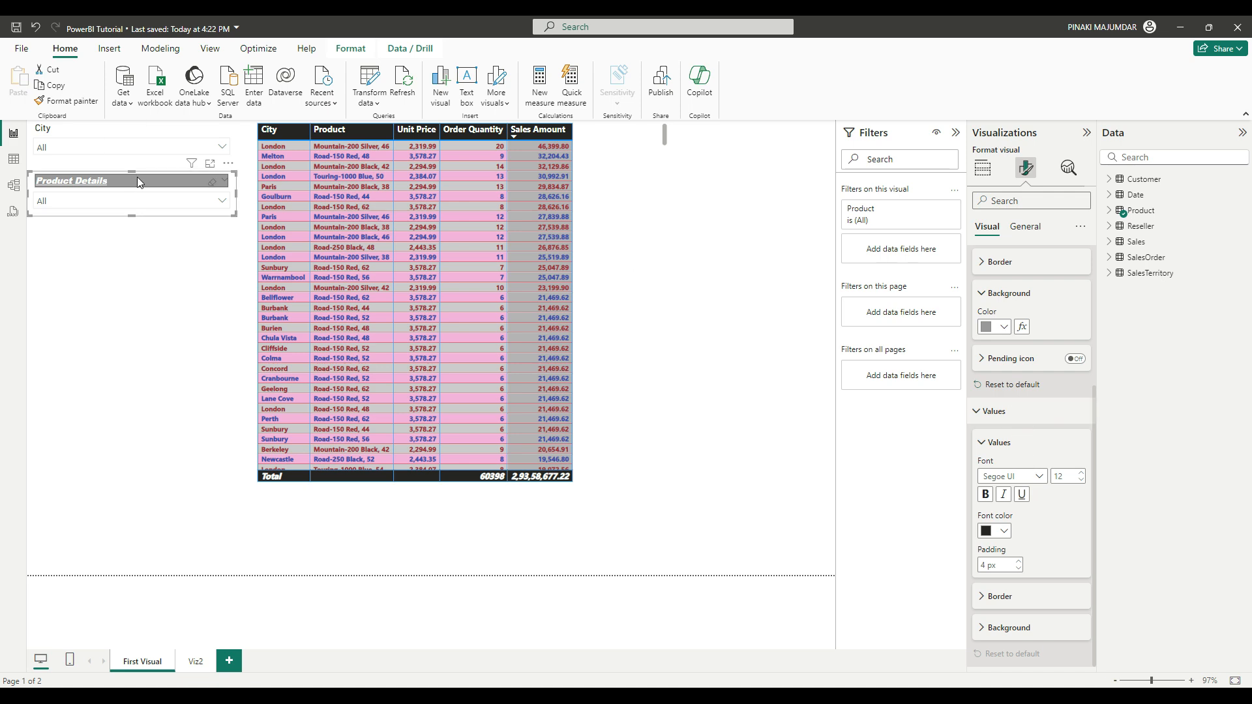
Step: Try Segoe UI Light, DIN and Arial Black as the font for the slicer values, checking the product list with each font
left_click(147, 201)
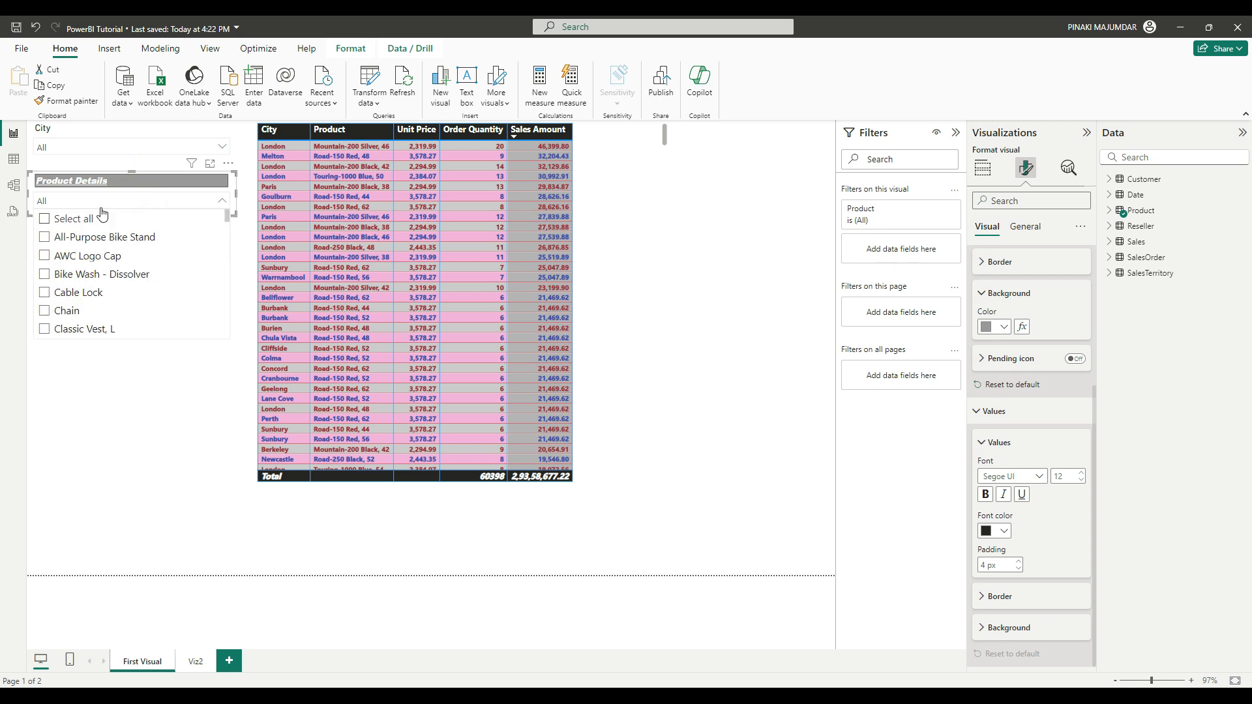
left_click(134, 177)
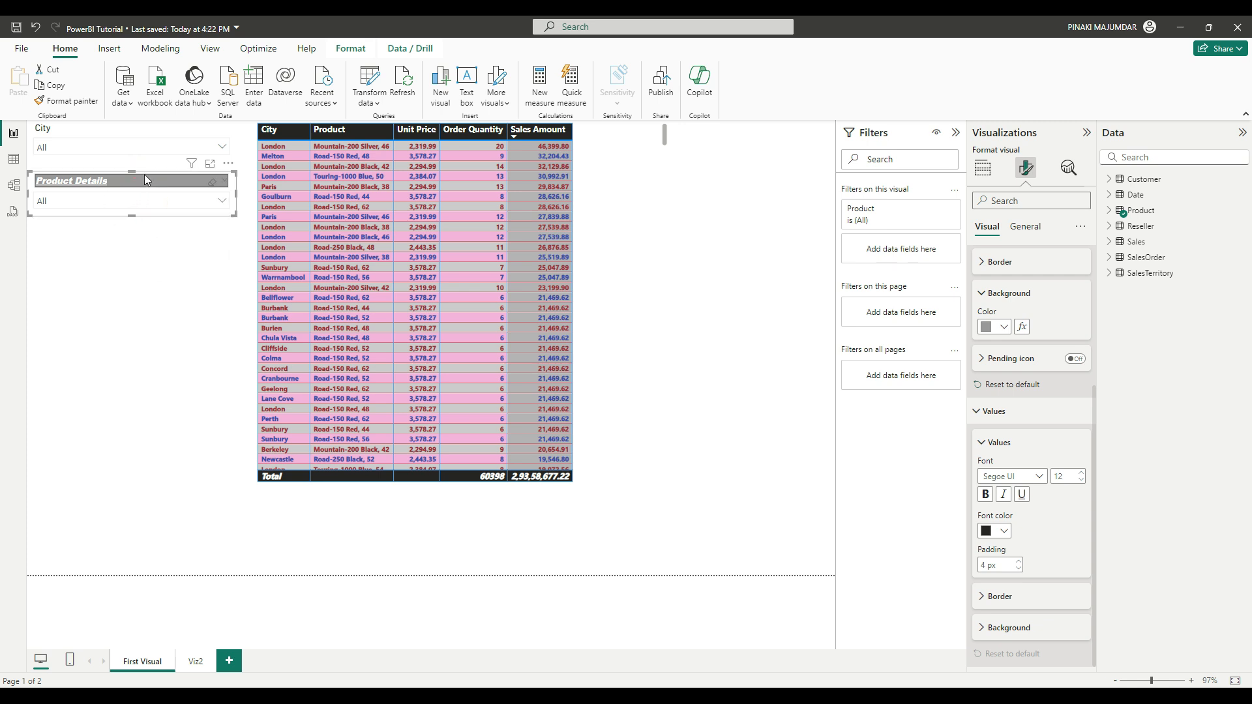
left_click(1038, 476)
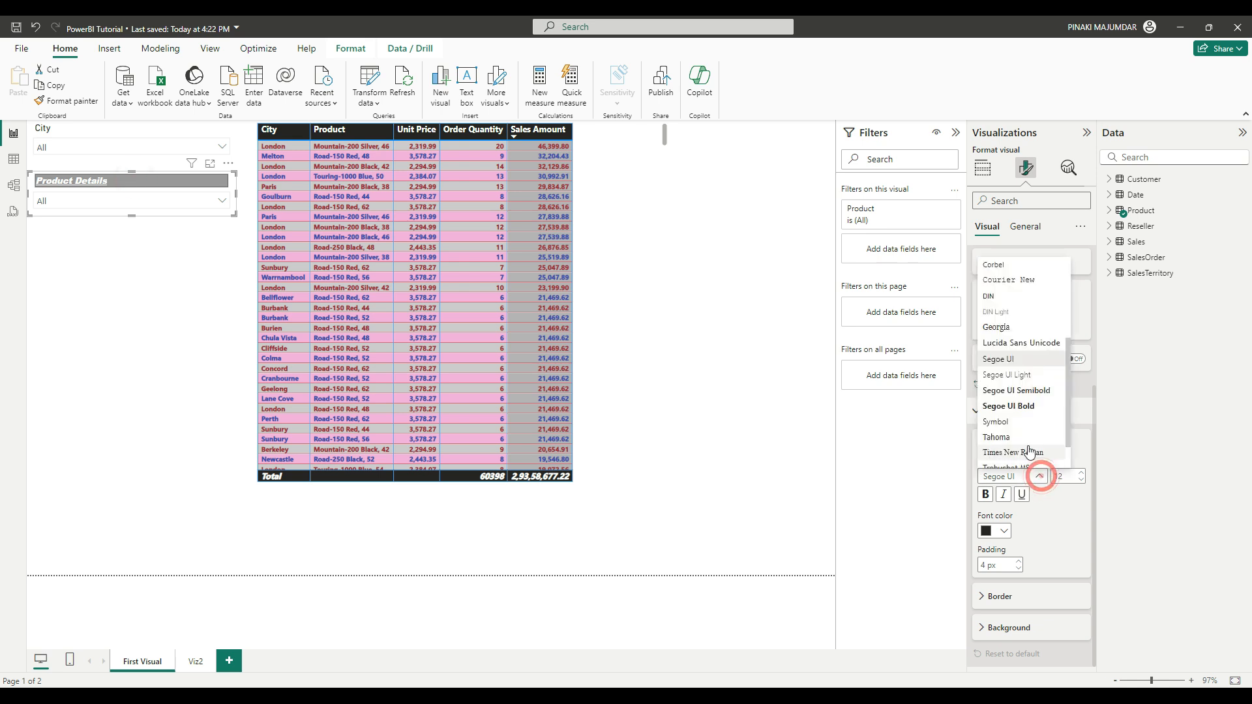
left_click(1009, 375)
left_click(211, 207)
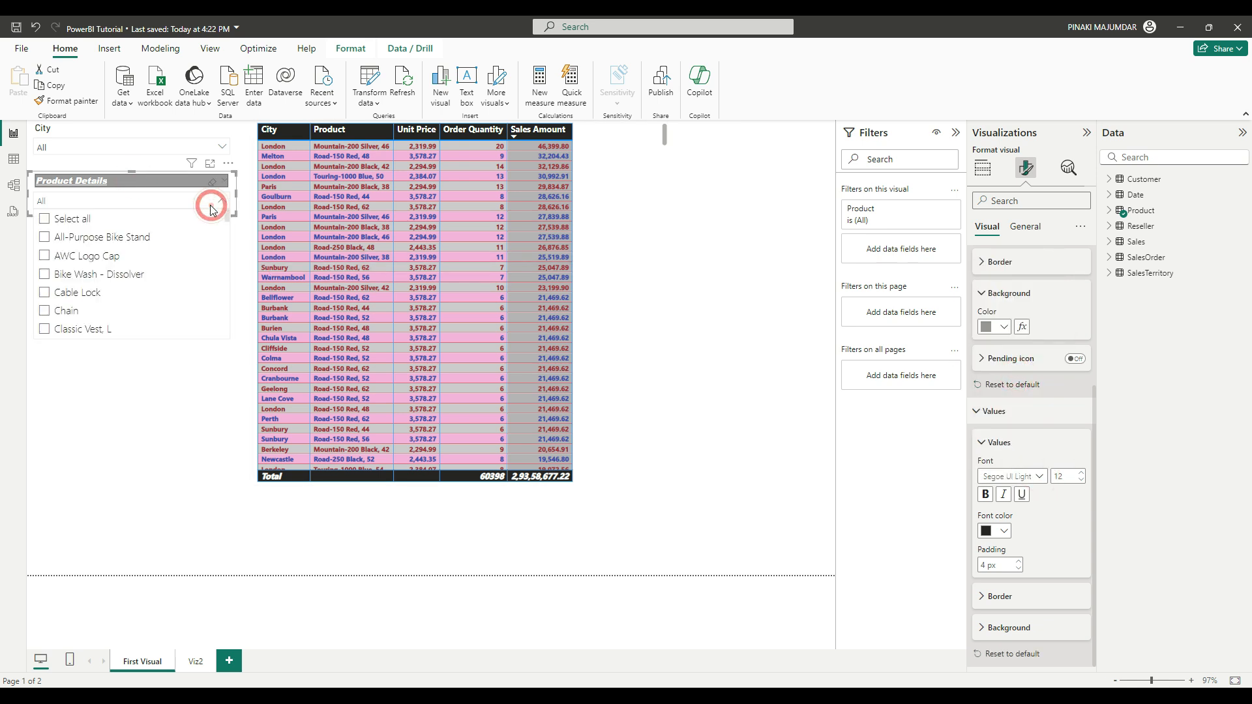
left_click(1042, 476)
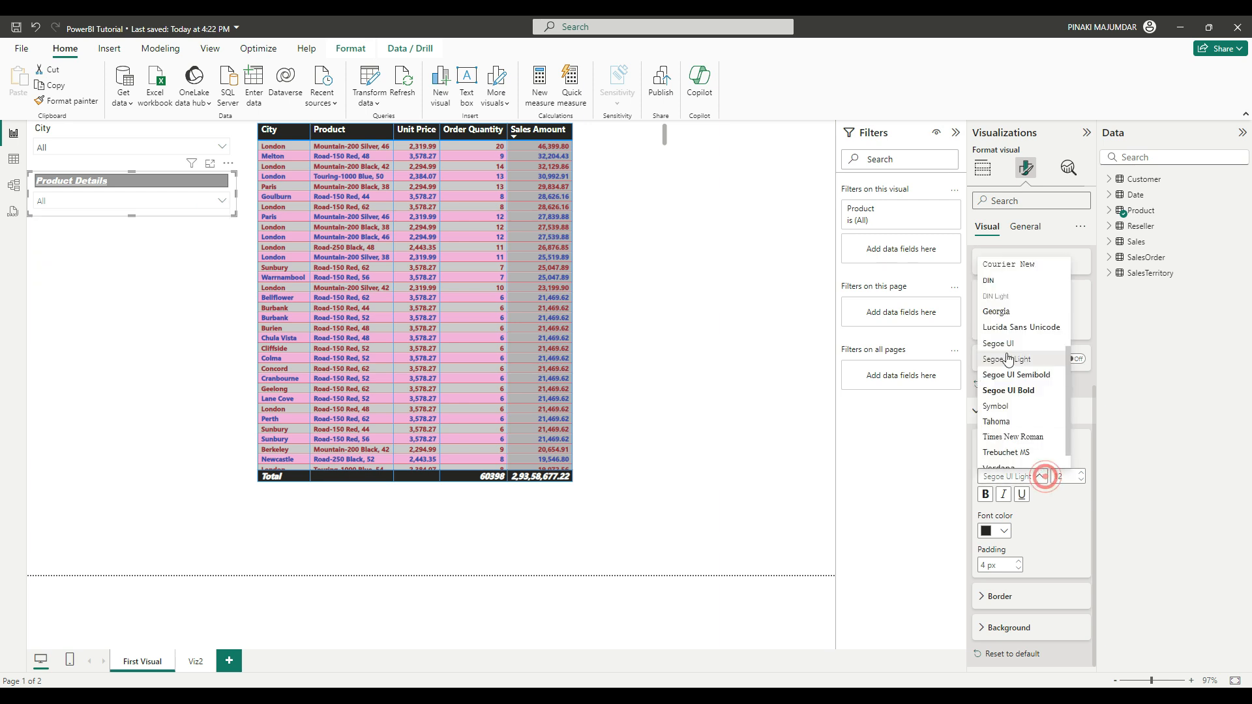
left_click(989, 280)
left_click(204, 197)
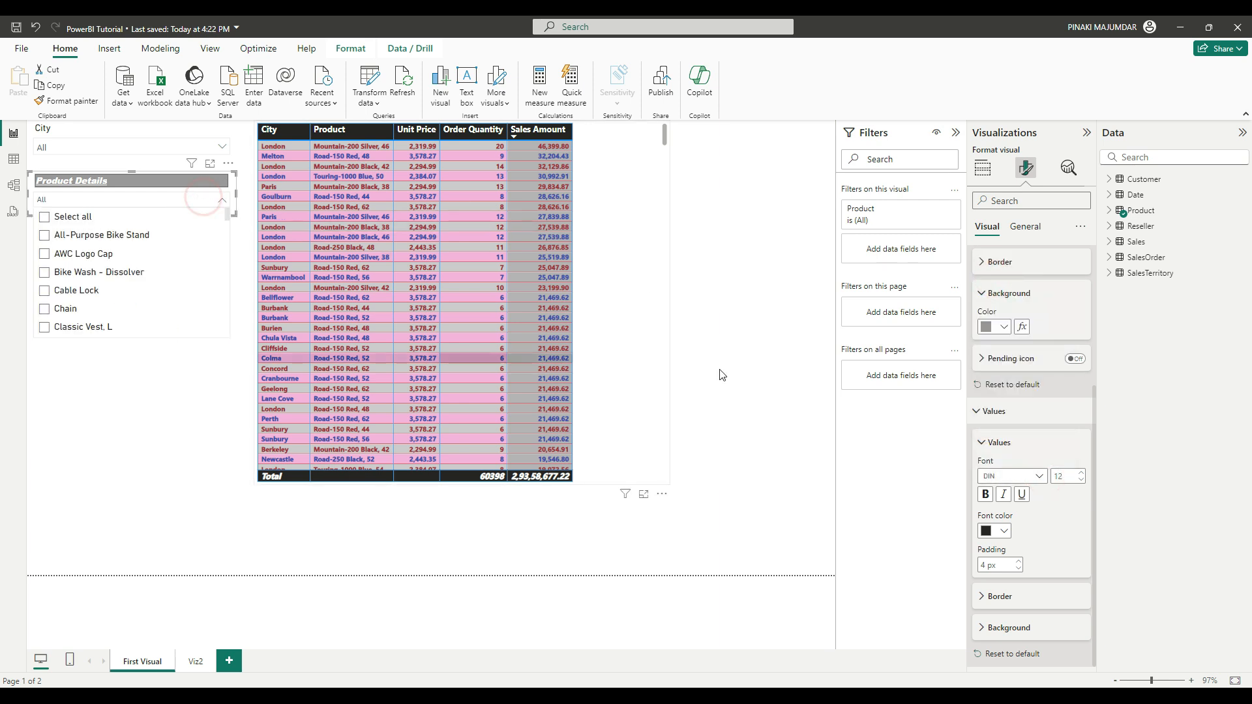
left_click(1031, 474)
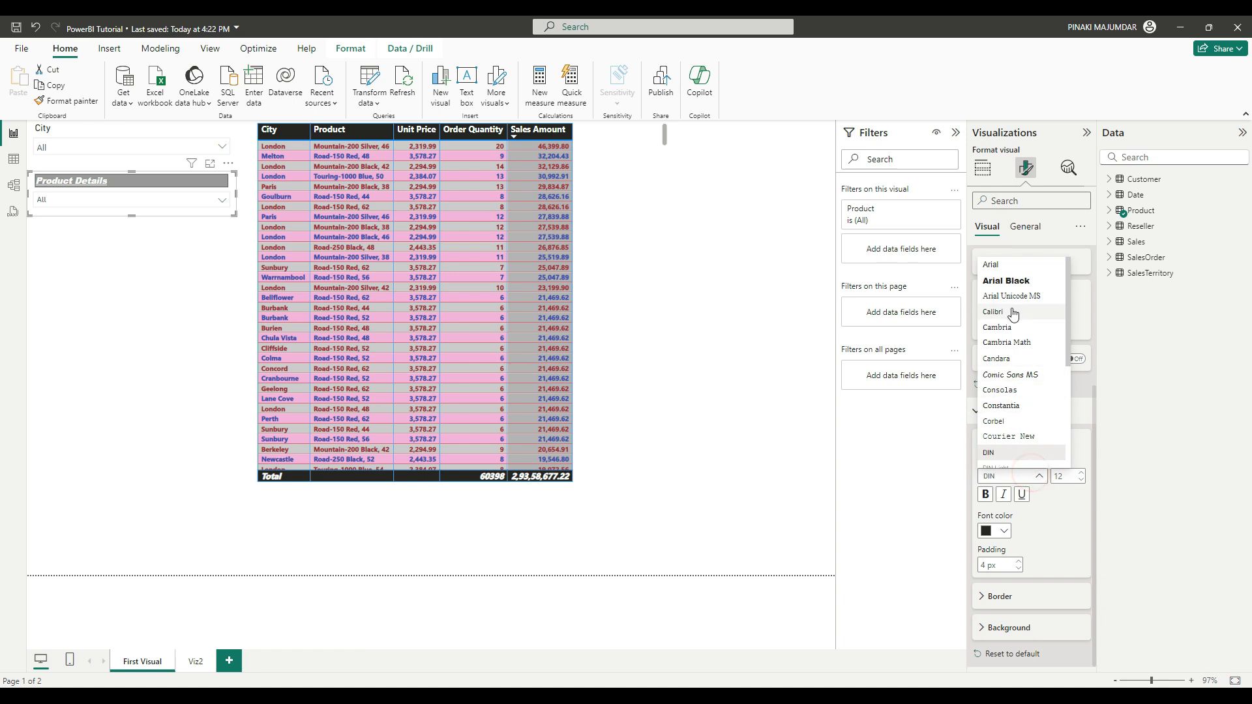
left_click(1006, 281)
left_click(137, 203)
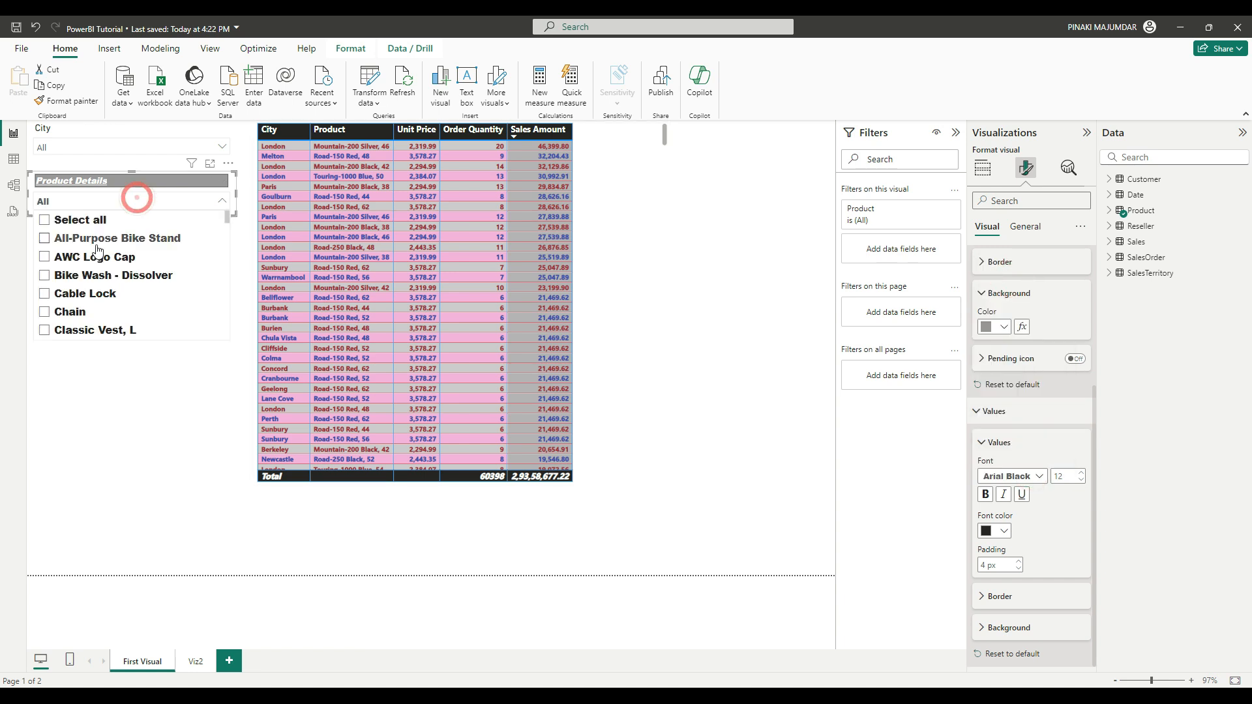
left_click(180, 201)
Step: Set the slicer values to Calibri, size 13, with an orange font color, and check the product list
left_click(1030, 477)
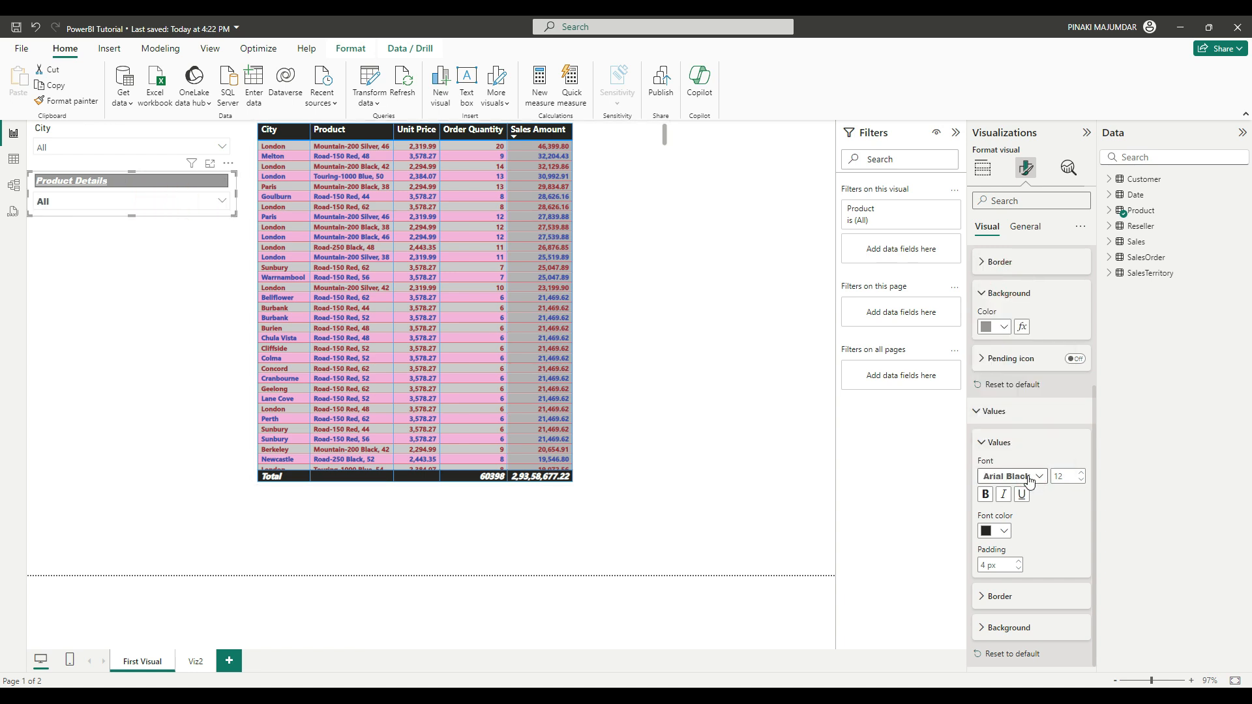
left_click(999, 318)
left_click(1079, 474)
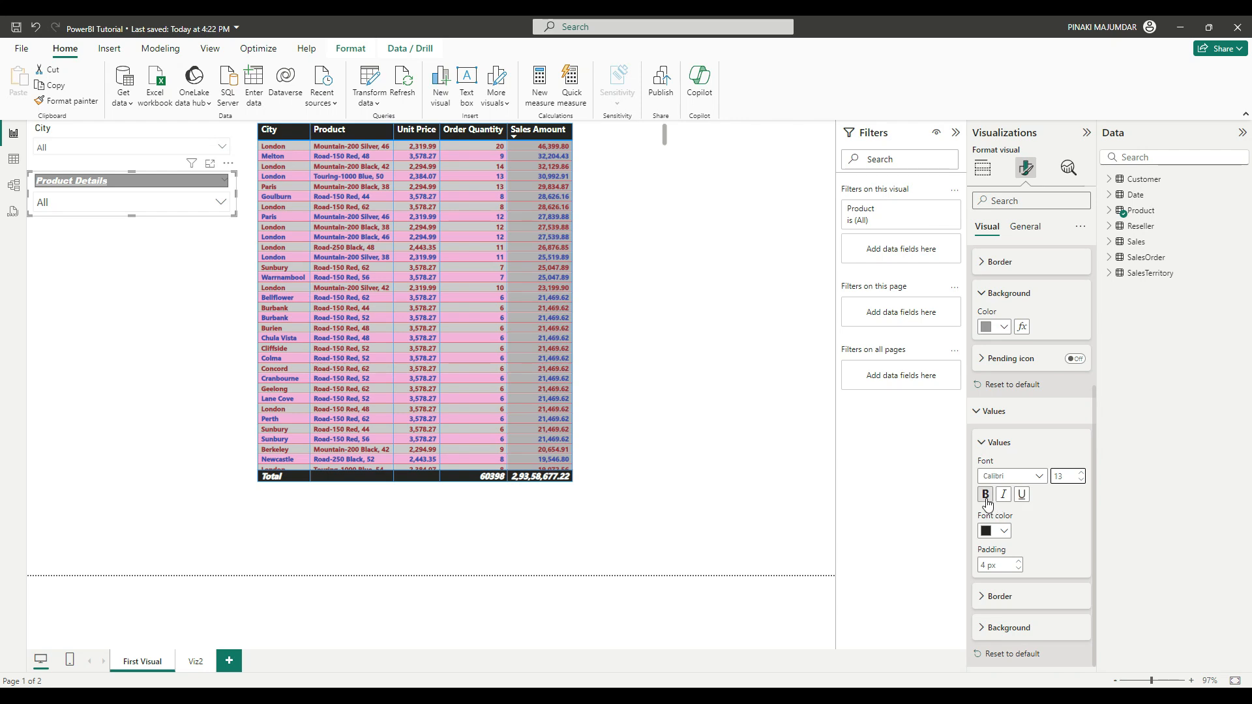
left_click(1003, 531)
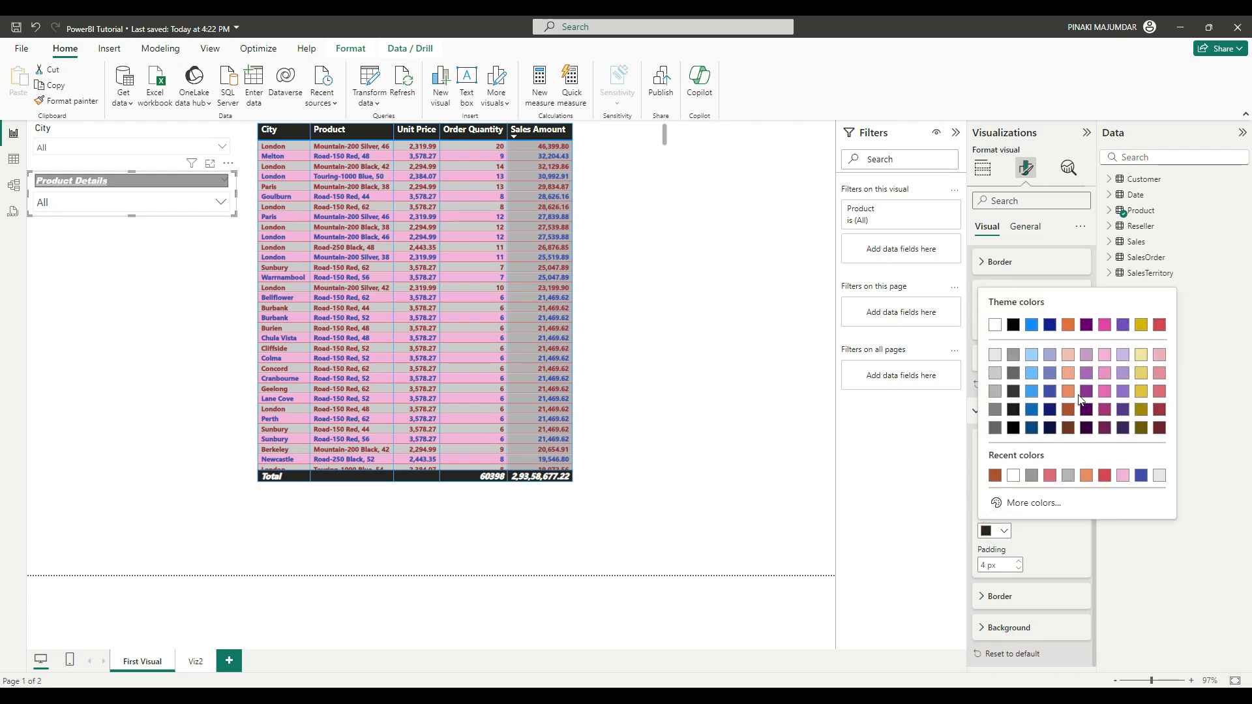
left_click(1067, 394)
left_click(130, 202)
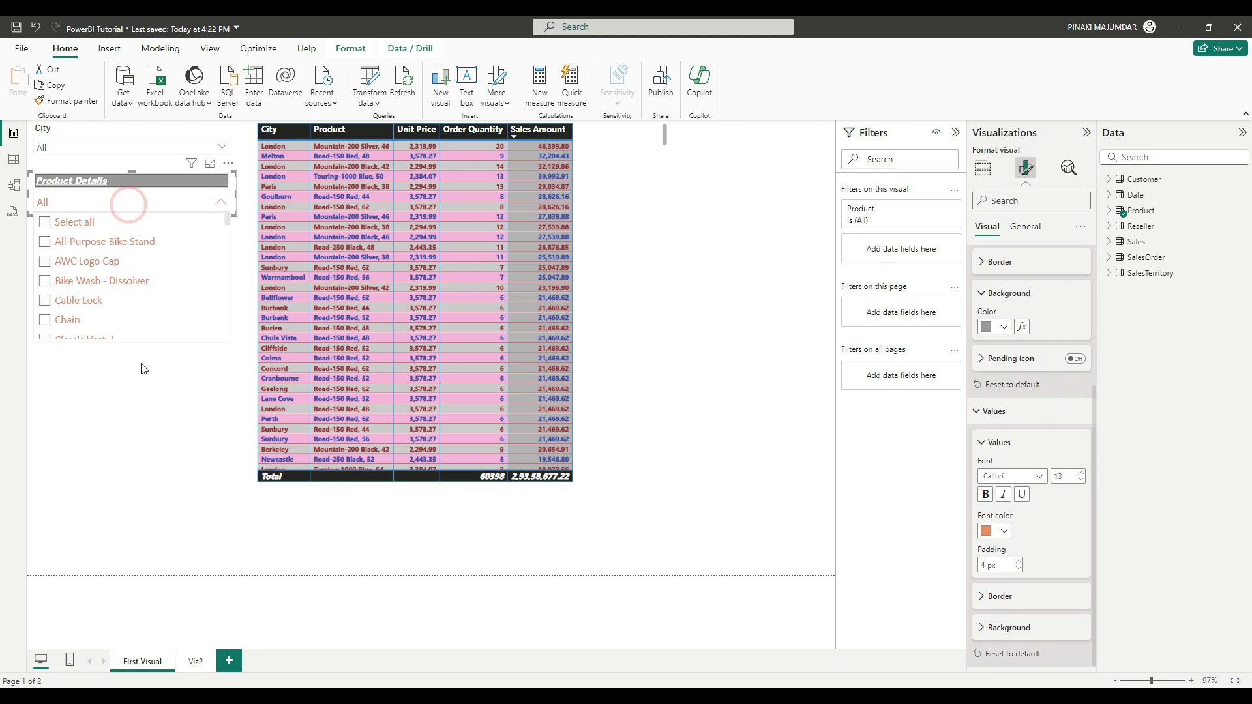
left_click(1045, 517)
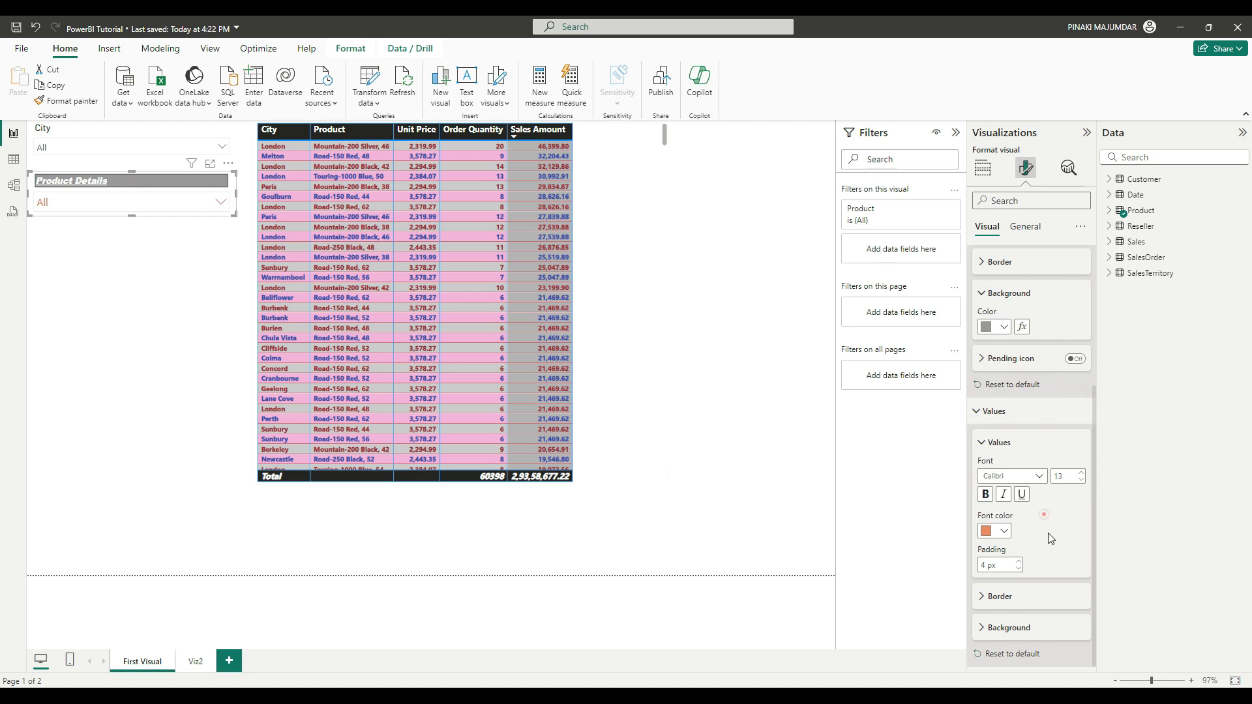
Step: Increase the padding of the slicer values to 12 px and check the spacing in the product list
left_click(1018, 562)
left_click(1018, 562)
left_click(1018, 562)
left_click(1019, 562)
left_click(1018, 562)
left_click(221, 202)
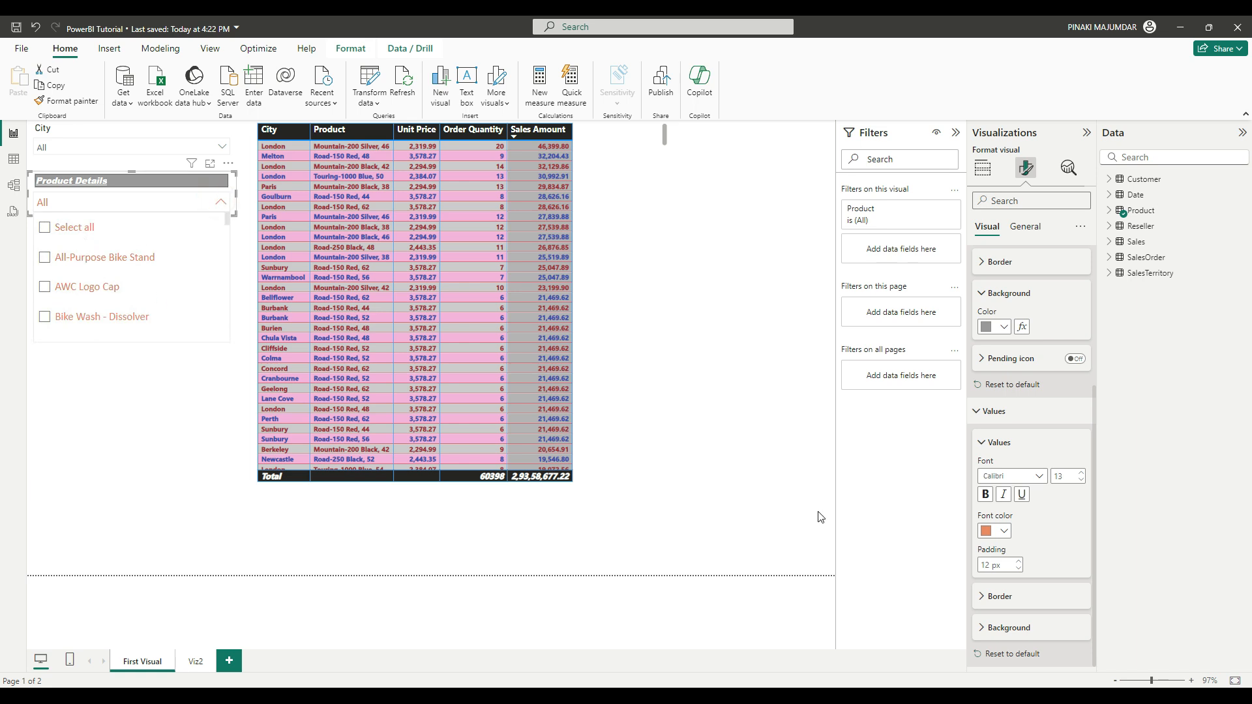
Step: Reduce the padding of the slicer values to 2 px and check the spacing in the product list
left_click(1018, 568)
left_click(1019, 568)
left_click(1019, 568)
left_click(1018, 568)
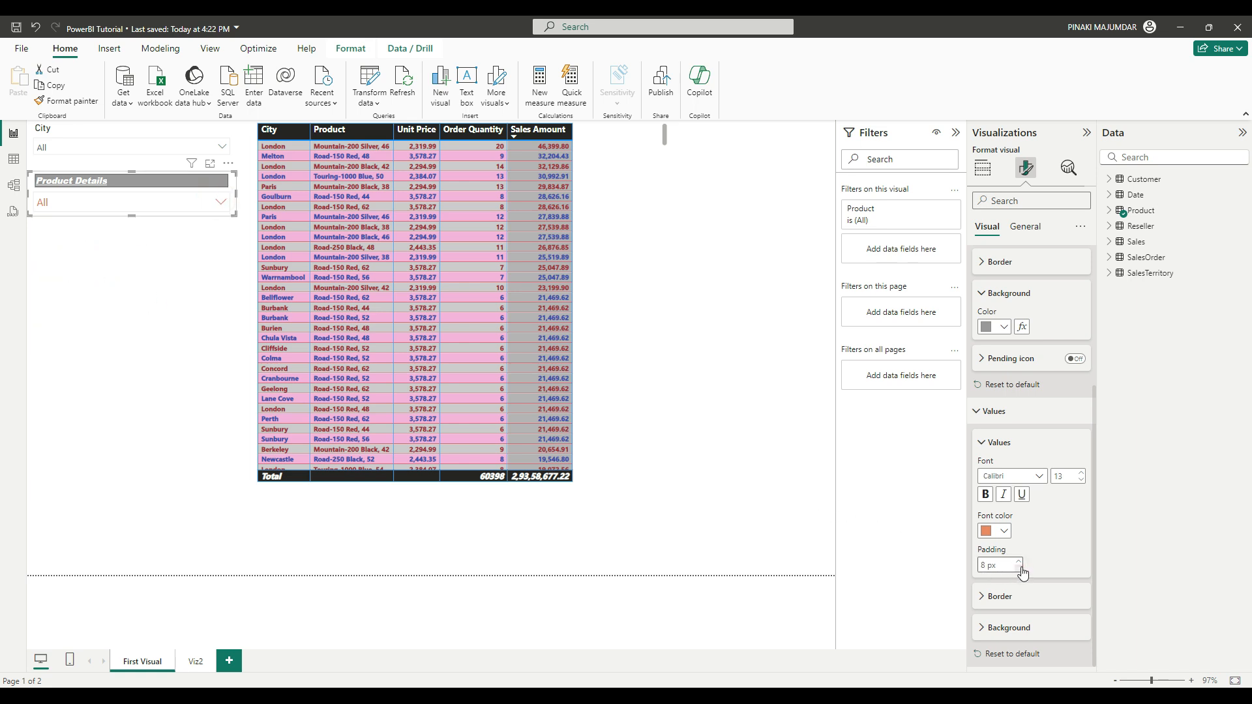
left_click(1019, 569)
left_click(1018, 568)
left_click(1019, 568)
left_click(223, 204)
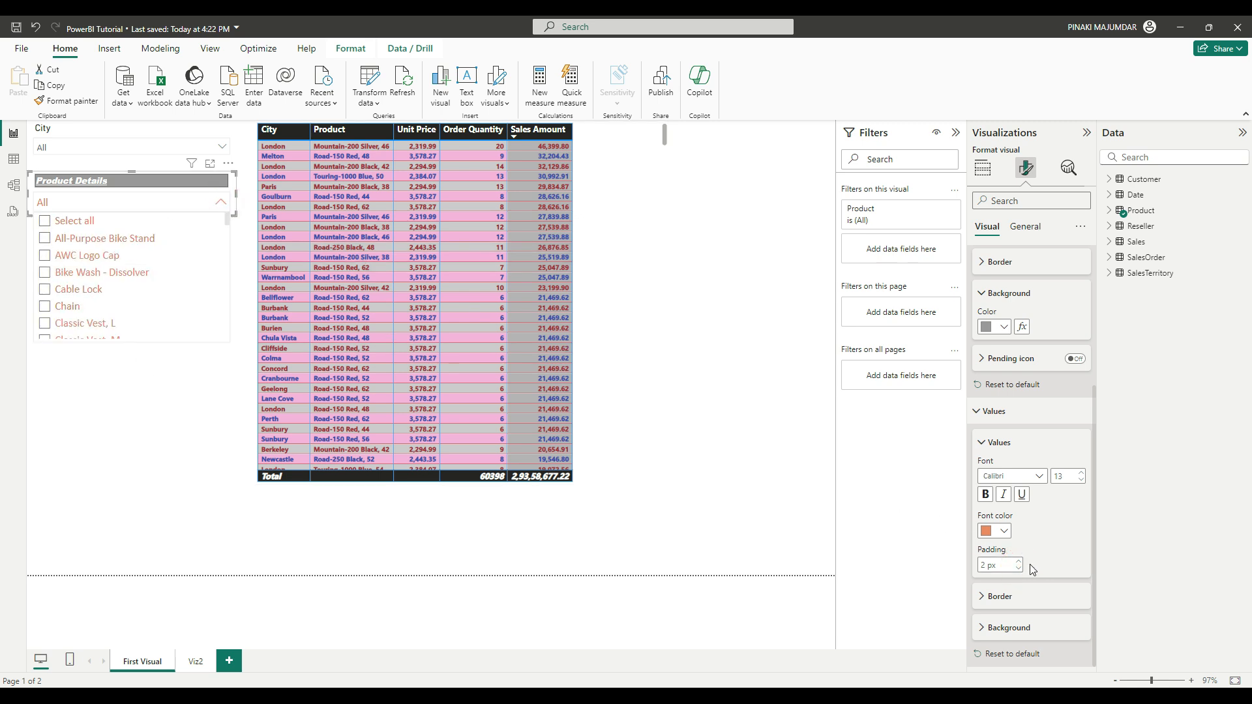
left_click(1124, 540)
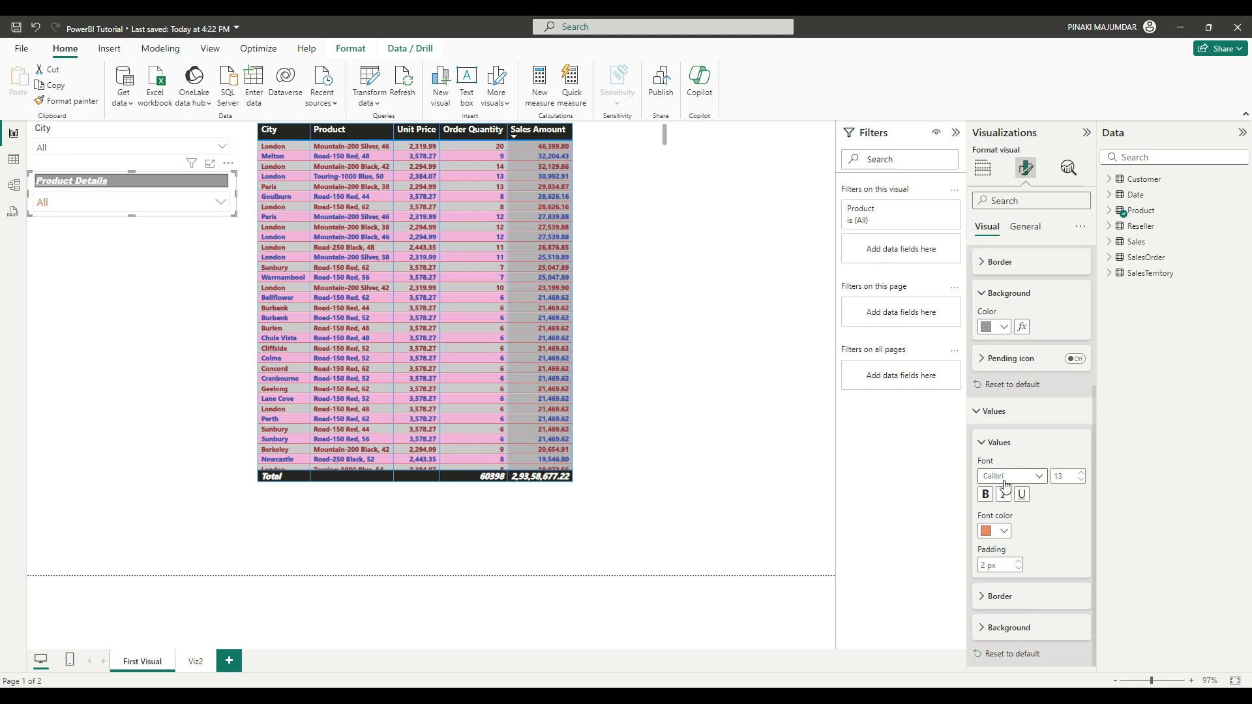
scroll(1028, 481, "up", 5)
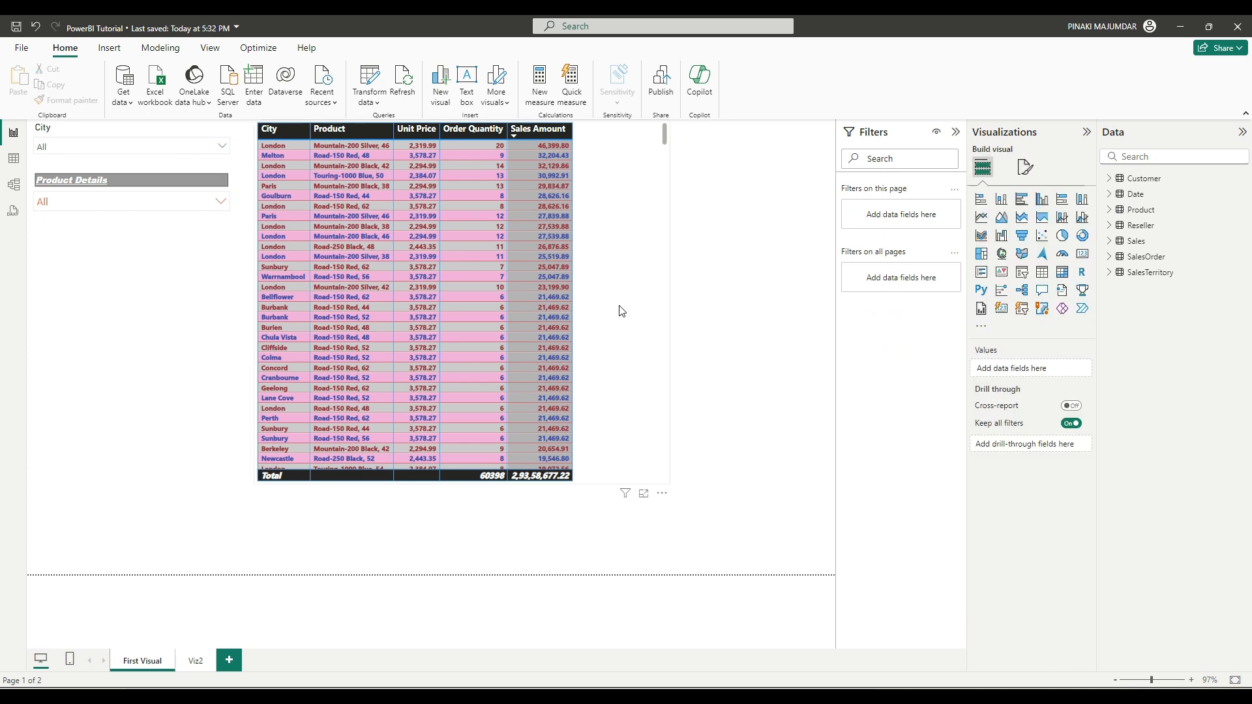
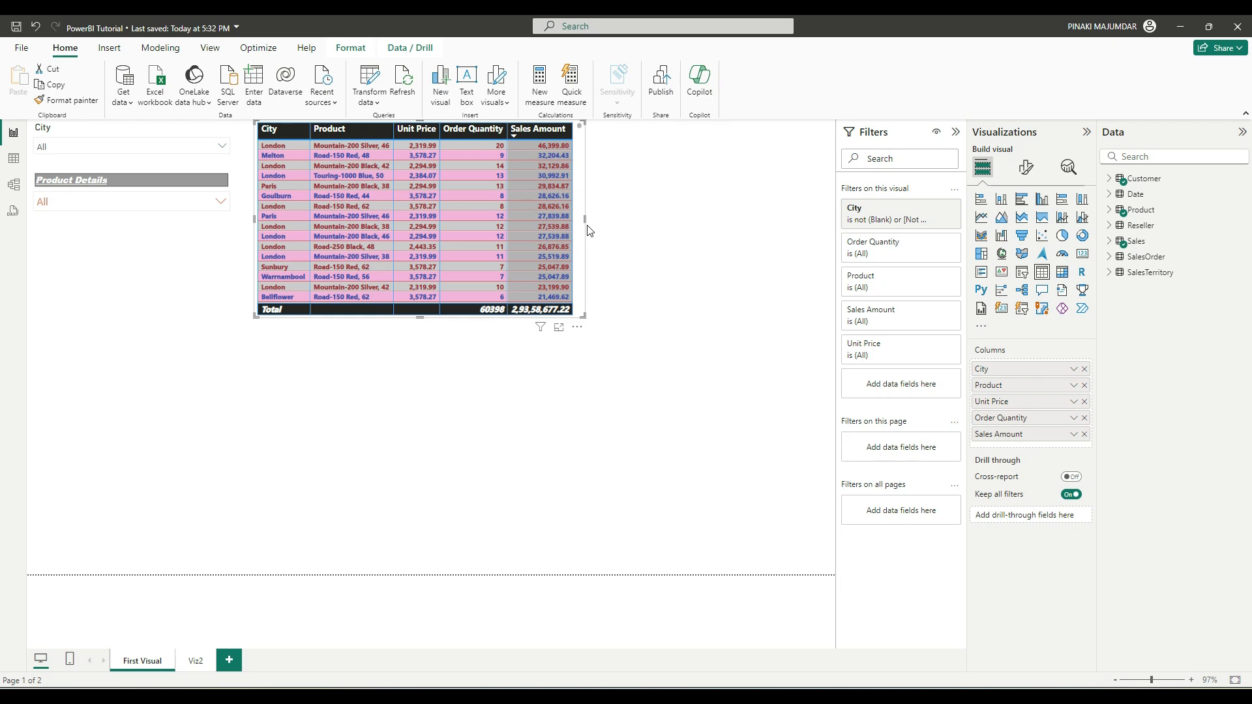
Step: Duplicate the sales table on the same page and place the copy directly below the original
scroll(568, 256, "down", 5)
key("ctrl+c")
key("ctrl+v")
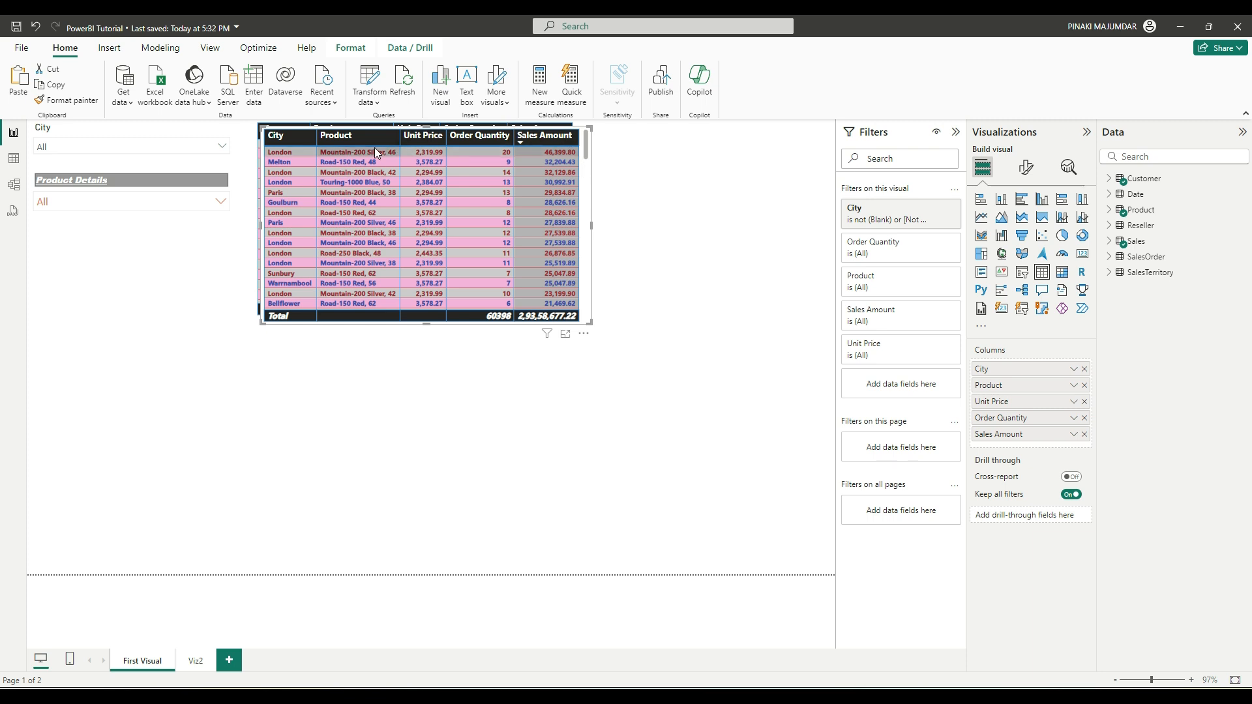
scroll(511, 210, "down", 8)
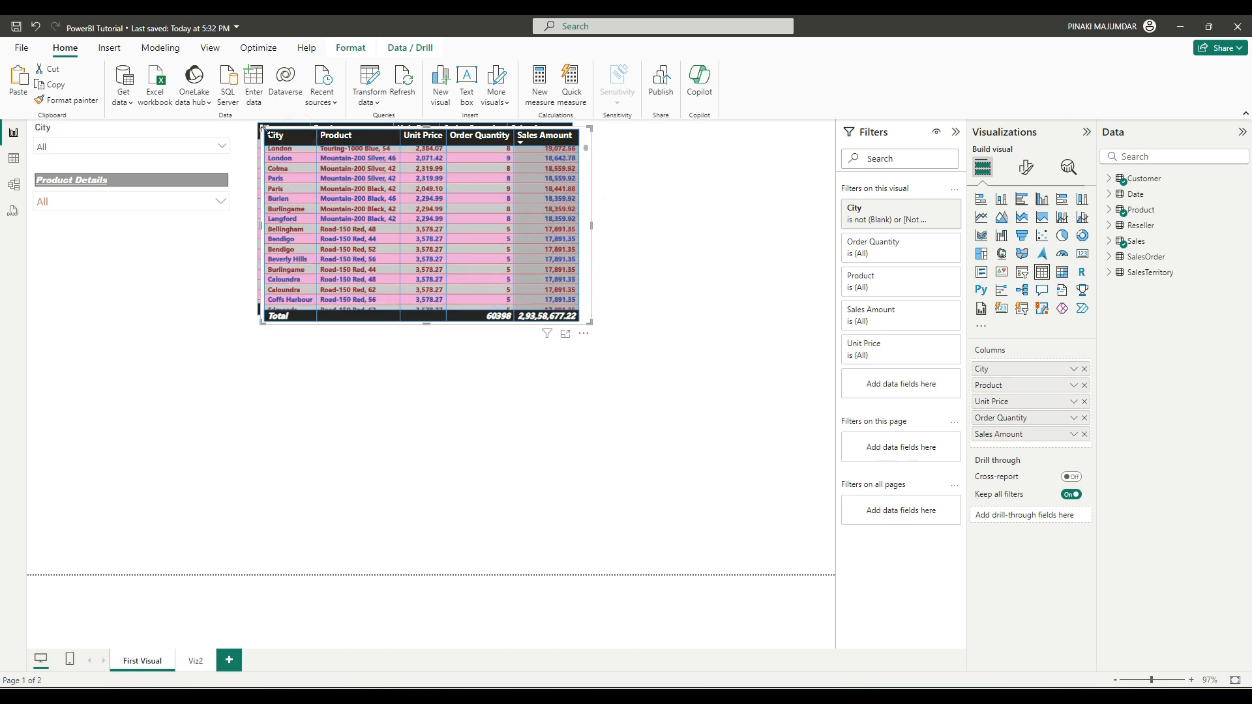
left_click_drag(272, 133, 267, 356)
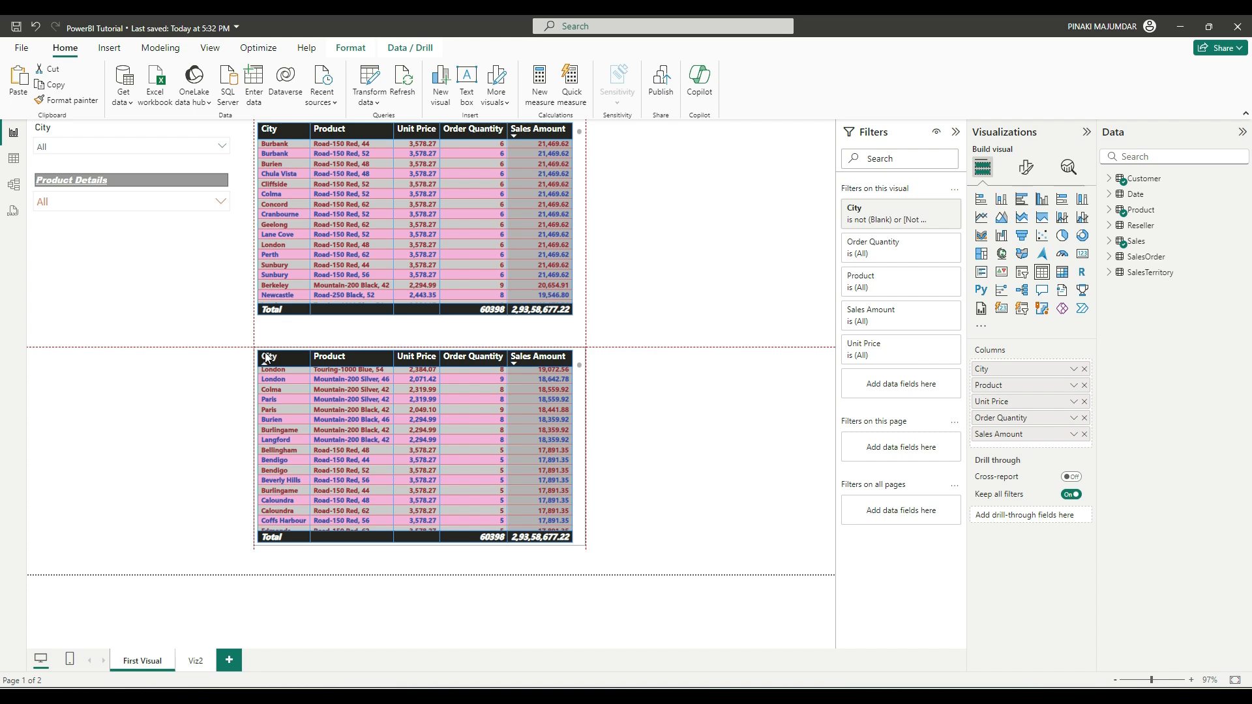
Step: Shift the copied table sideways below the original to try out the alignment guides at its edges and centre
left_click_drag(267, 356, 260, 357)
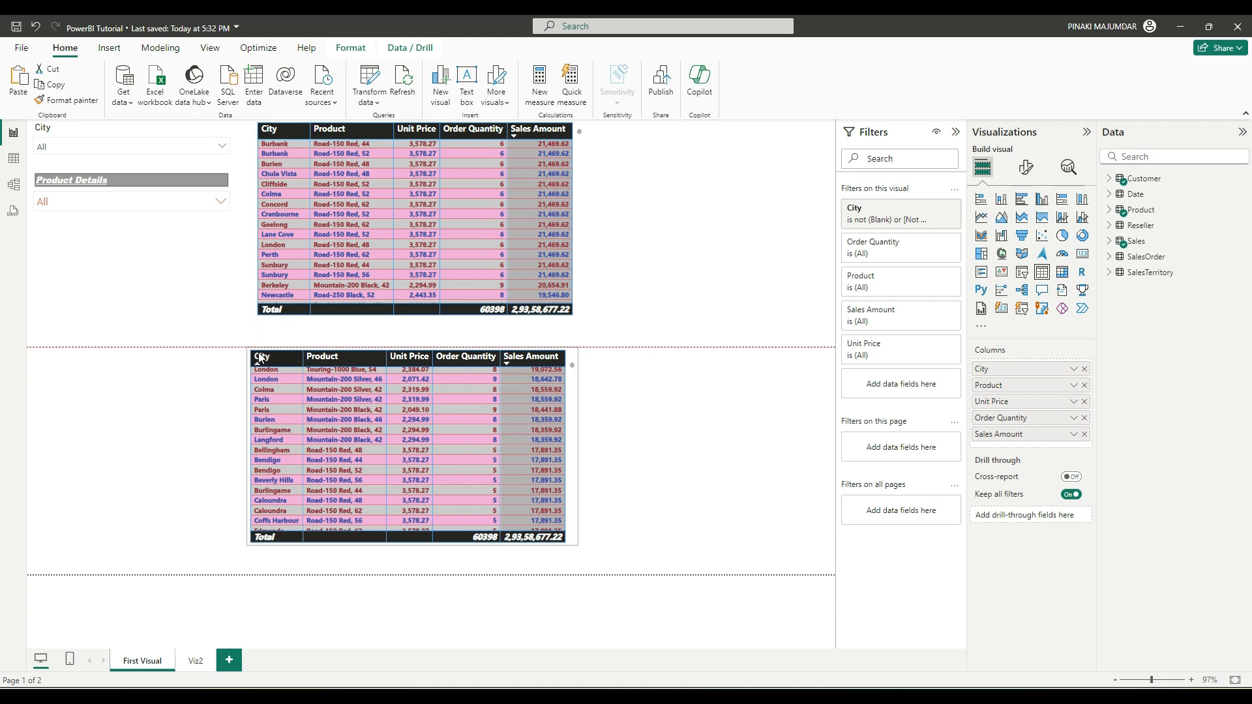
left_click_drag(259, 357, 265, 359)
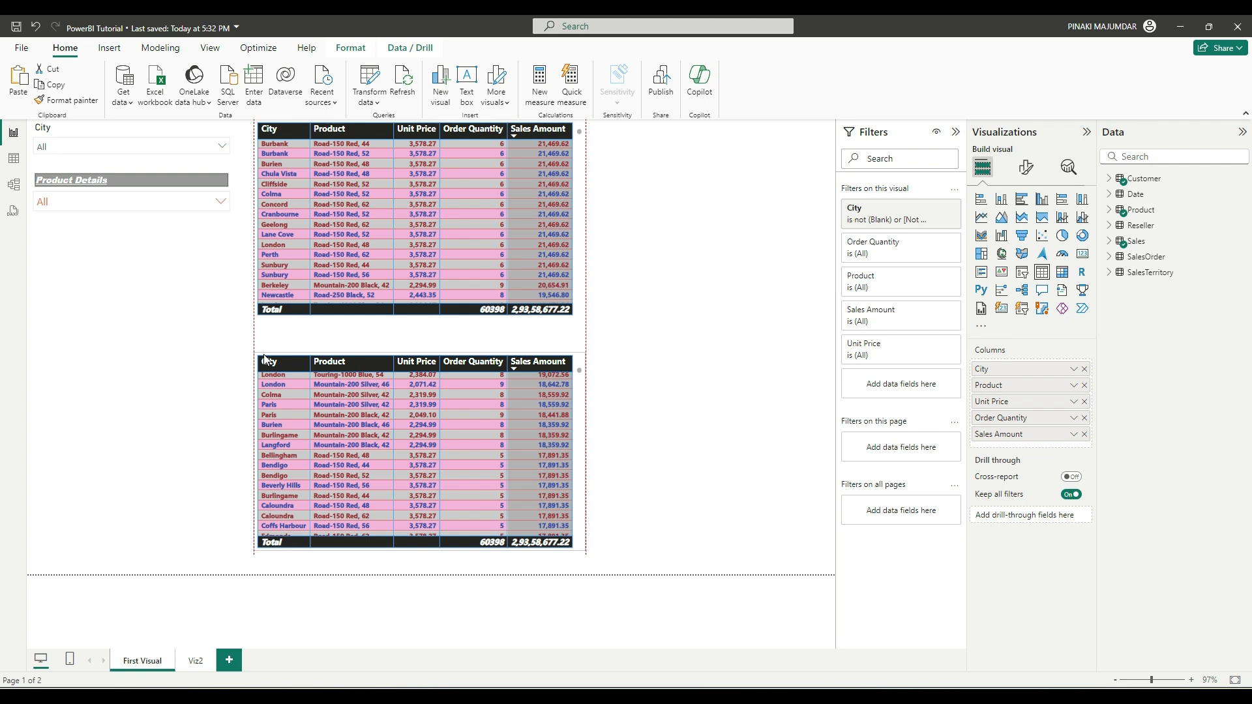
left_click_drag(267, 359, 279, 358)
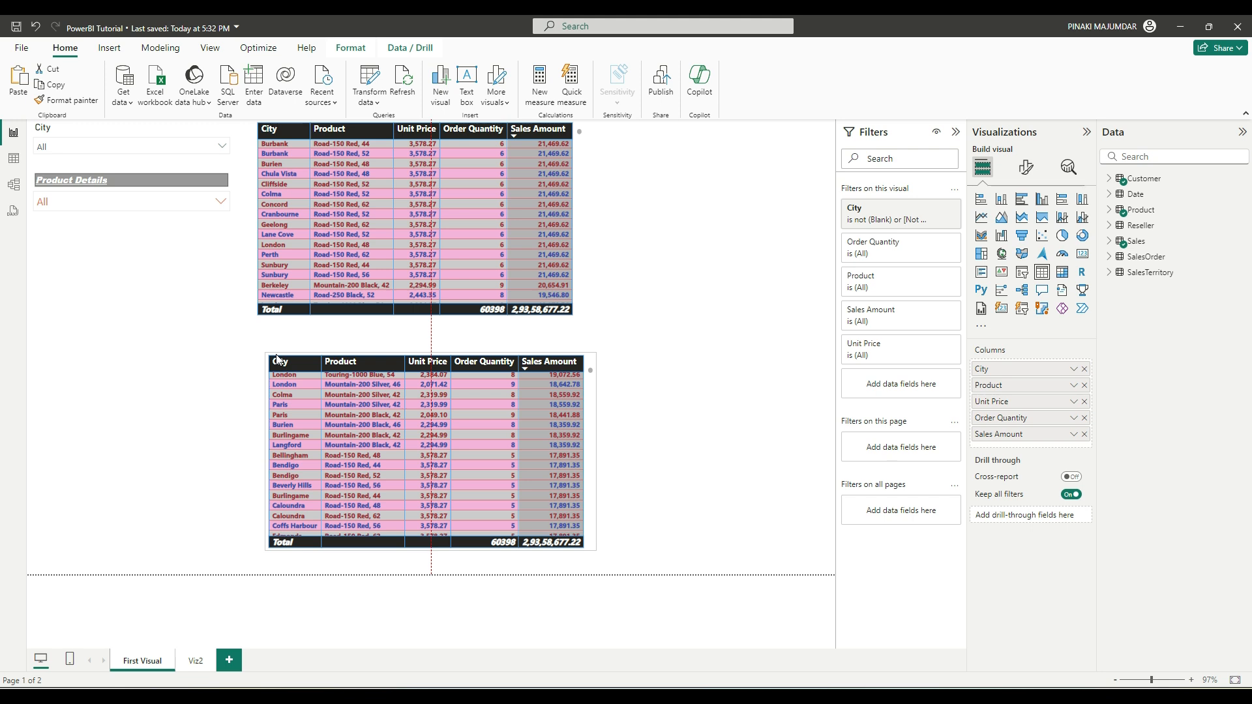
left_click_drag(277, 359, 248, 361)
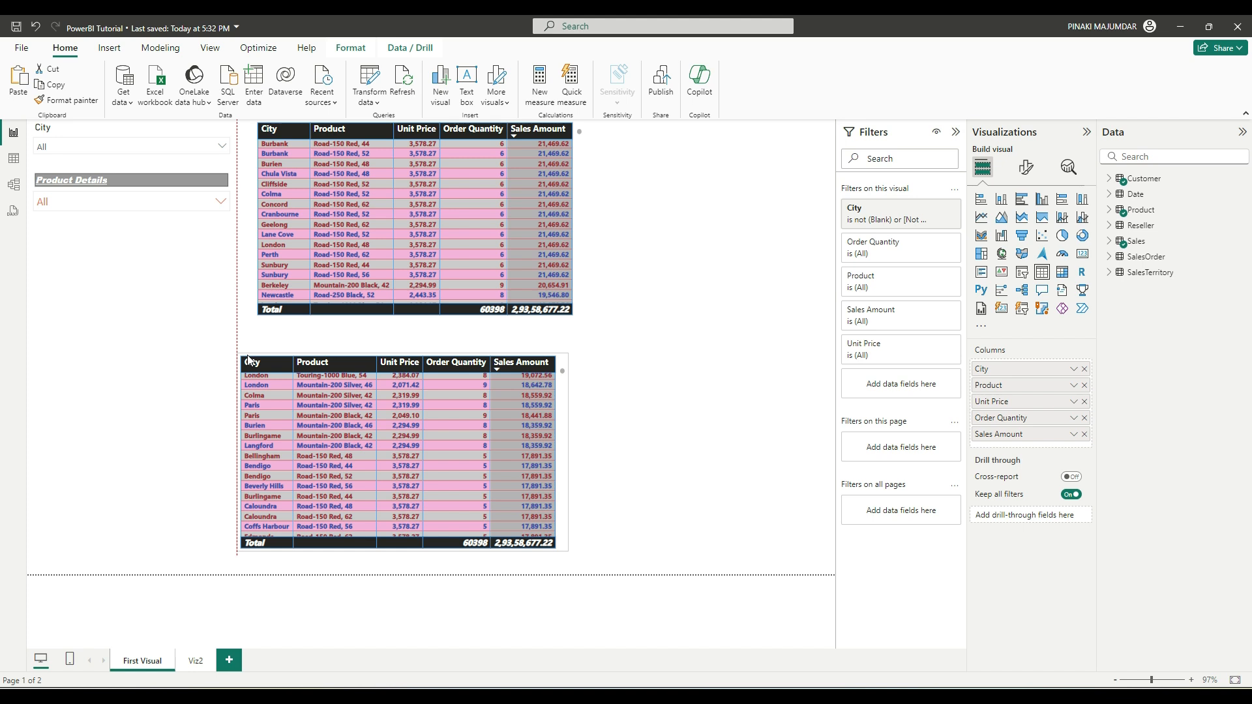
Step: Place the original and copied tables side by side below the slicers and shrink both to roughly three visible columns
left_click_drag(249, 359, 516, 173)
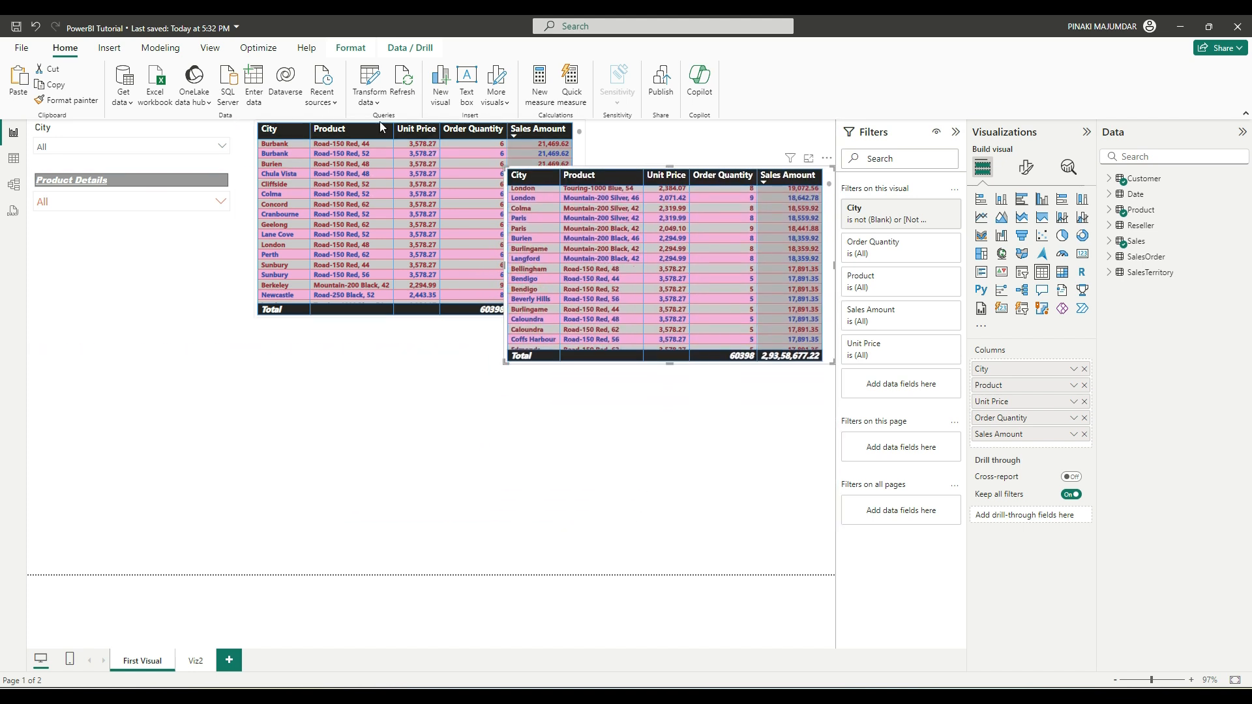
left_click(254, 121)
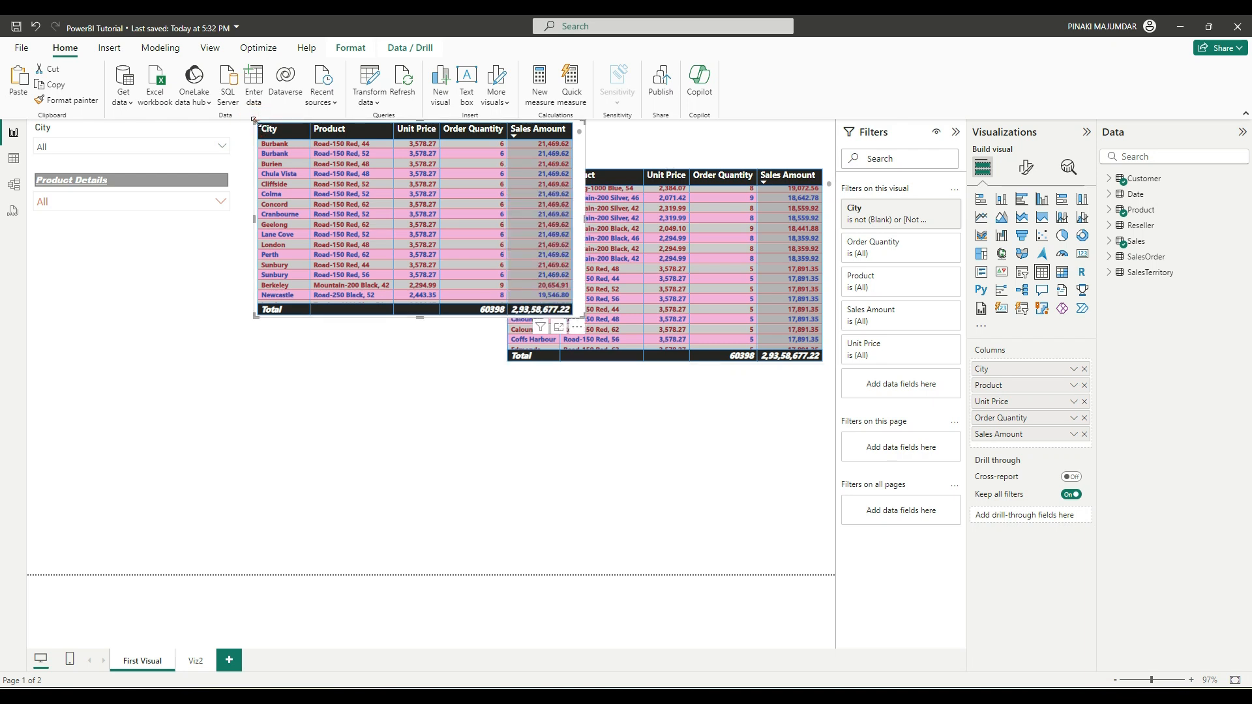
left_click_drag(255, 121, 91, 306)
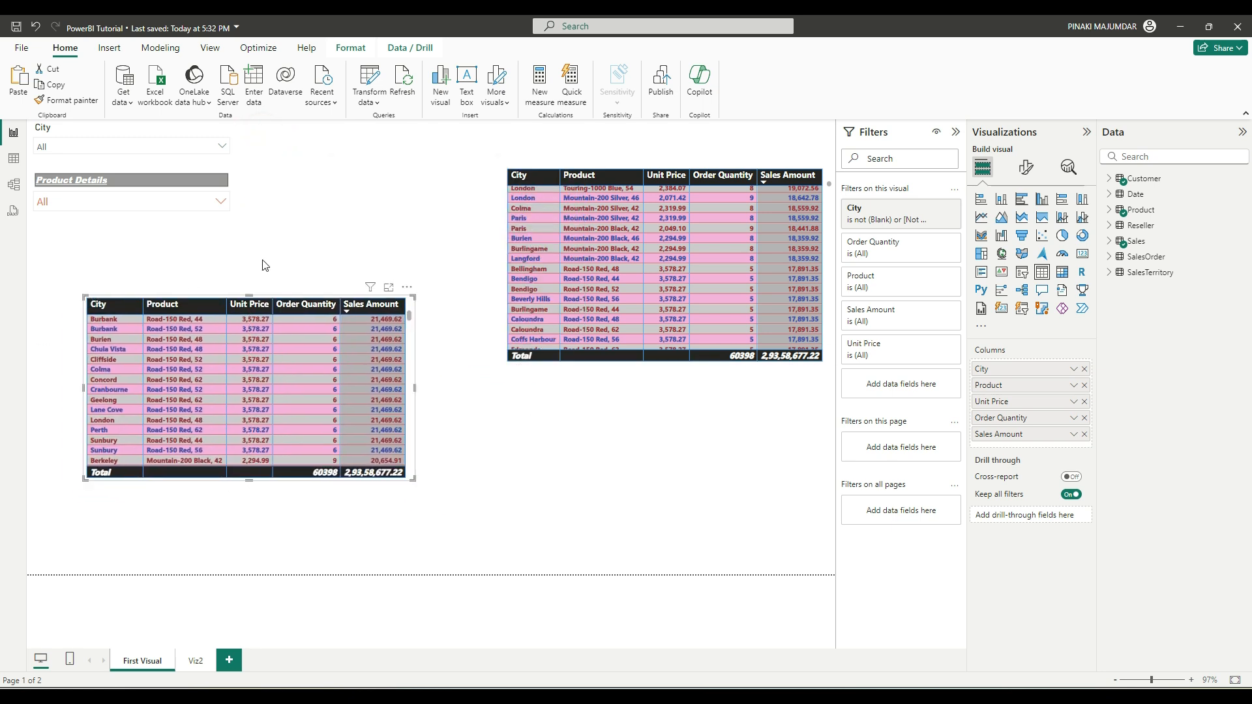
left_click_drag(550, 167, 514, 296)
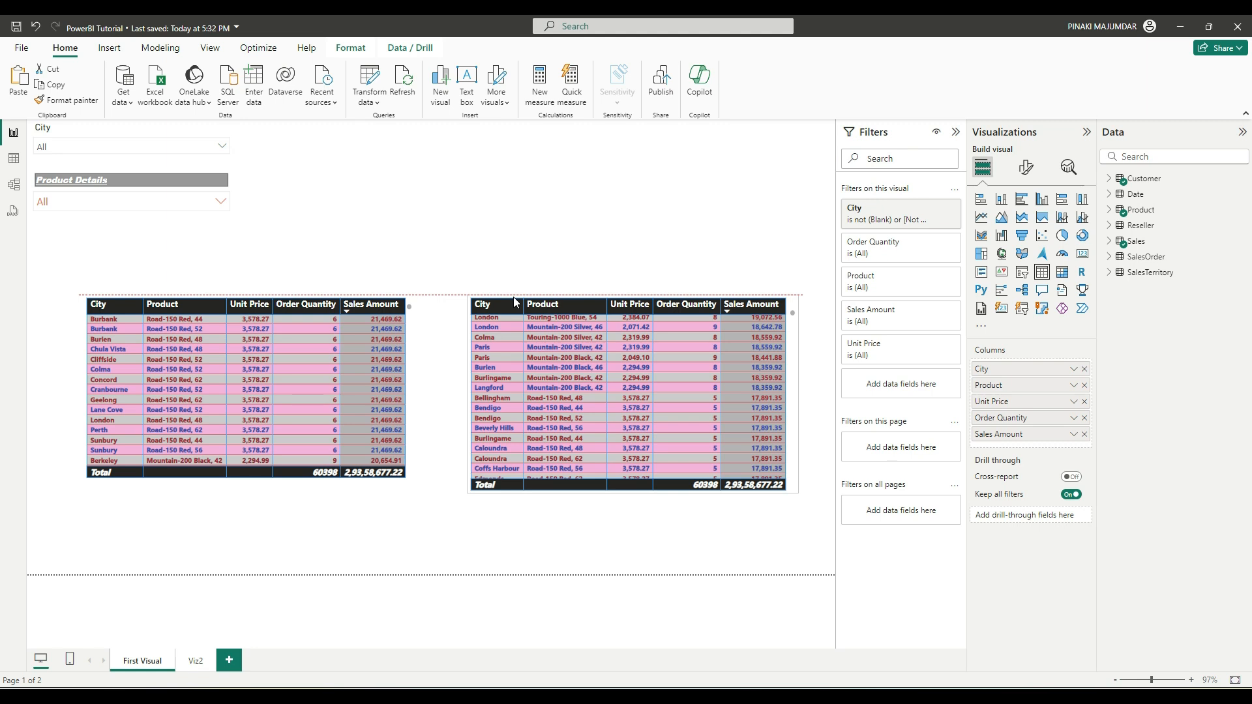
left_click_drag(513, 296, 539, 296)
left_click_drag(823, 486, 681, 412)
left_click_drag(411, 477, 280, 402)
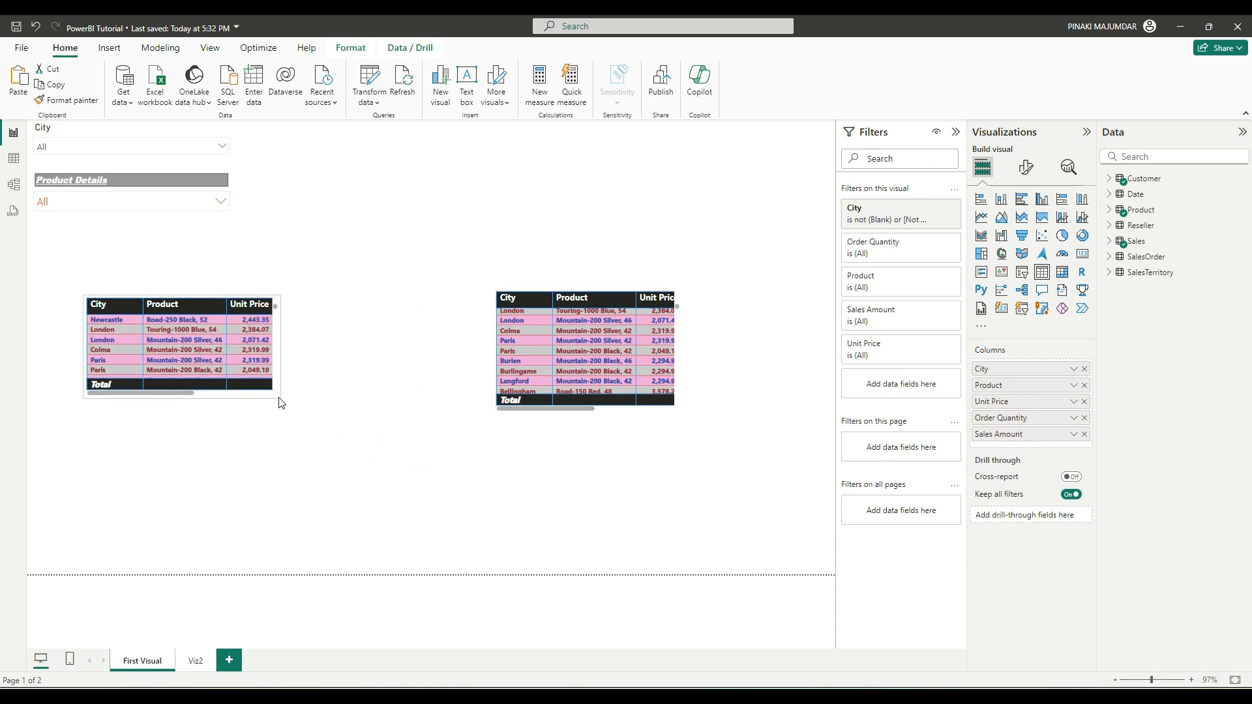
Step: Move both small tables beside the slicers, first stacking them with left edges aligned, and then side by side with top edges aligned
left_click_drag(91, 297, 386, 153)
left_click_drag(535, 292, 388, 269)
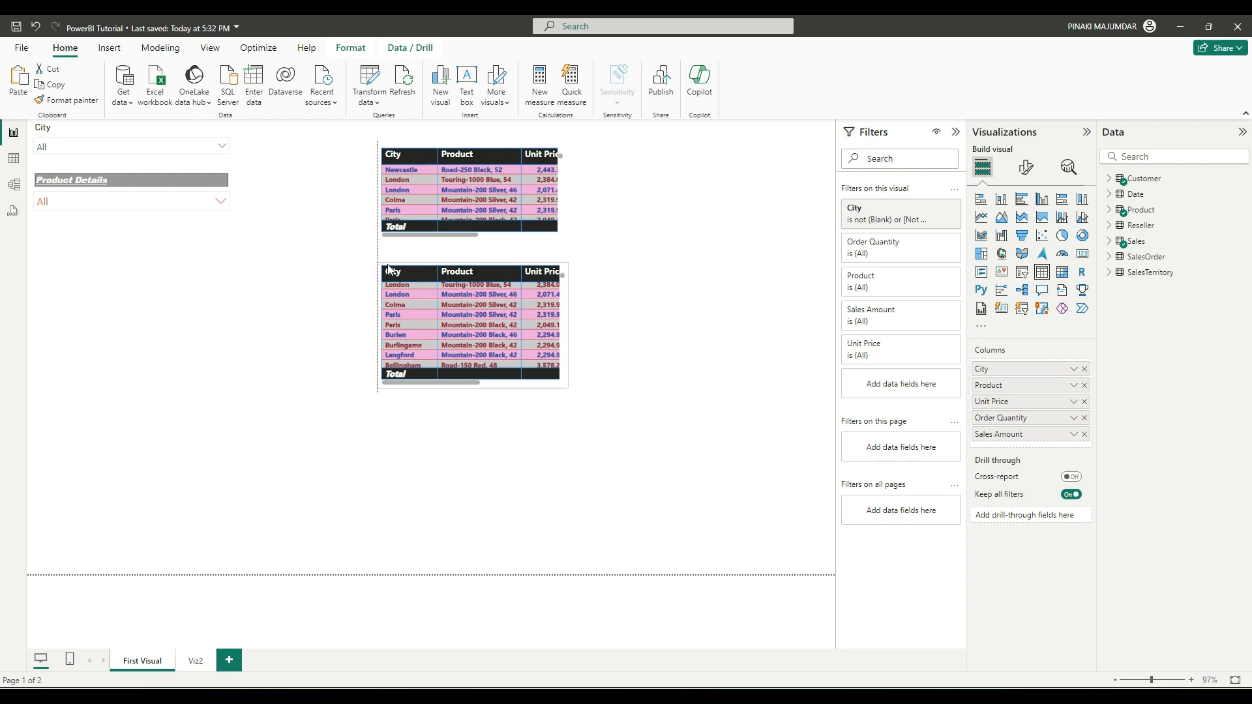
left_click_drag(389, 269, 610, 148)
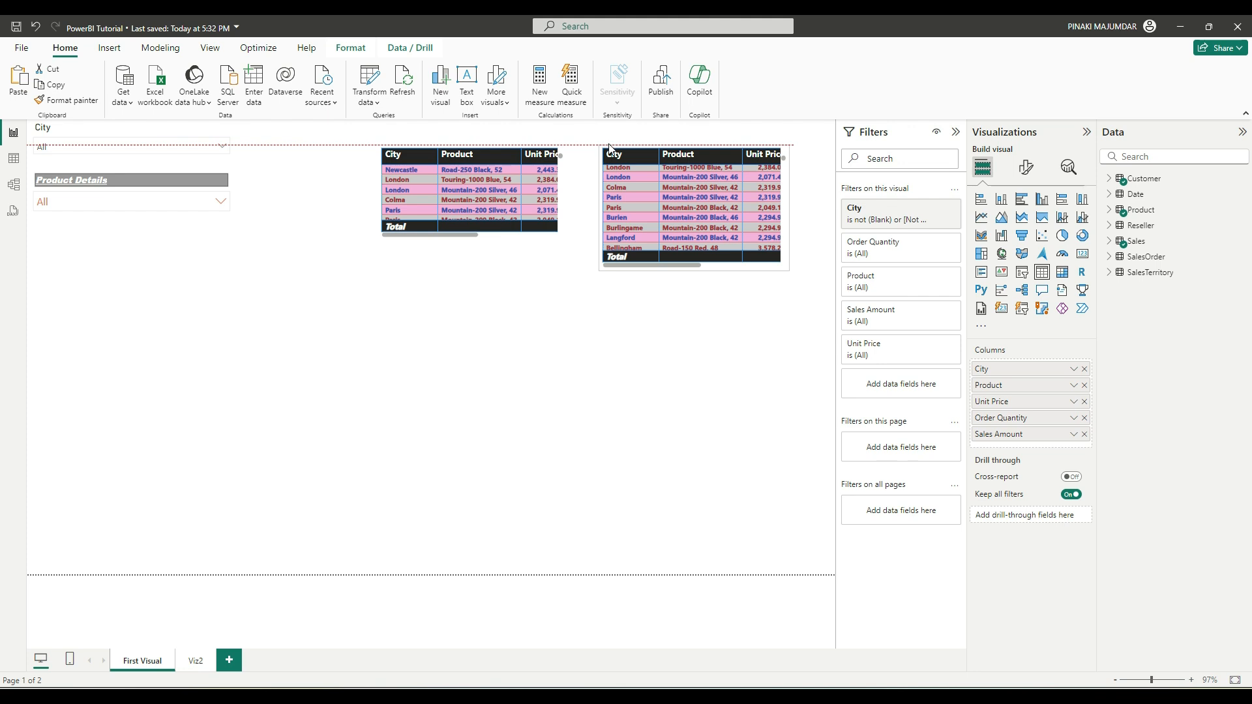
left_click_drag(609, 148, 609, 148)
Step: Extend the original table downward until its bottom edge lines up with that of the copied table
left_click(559, 206)
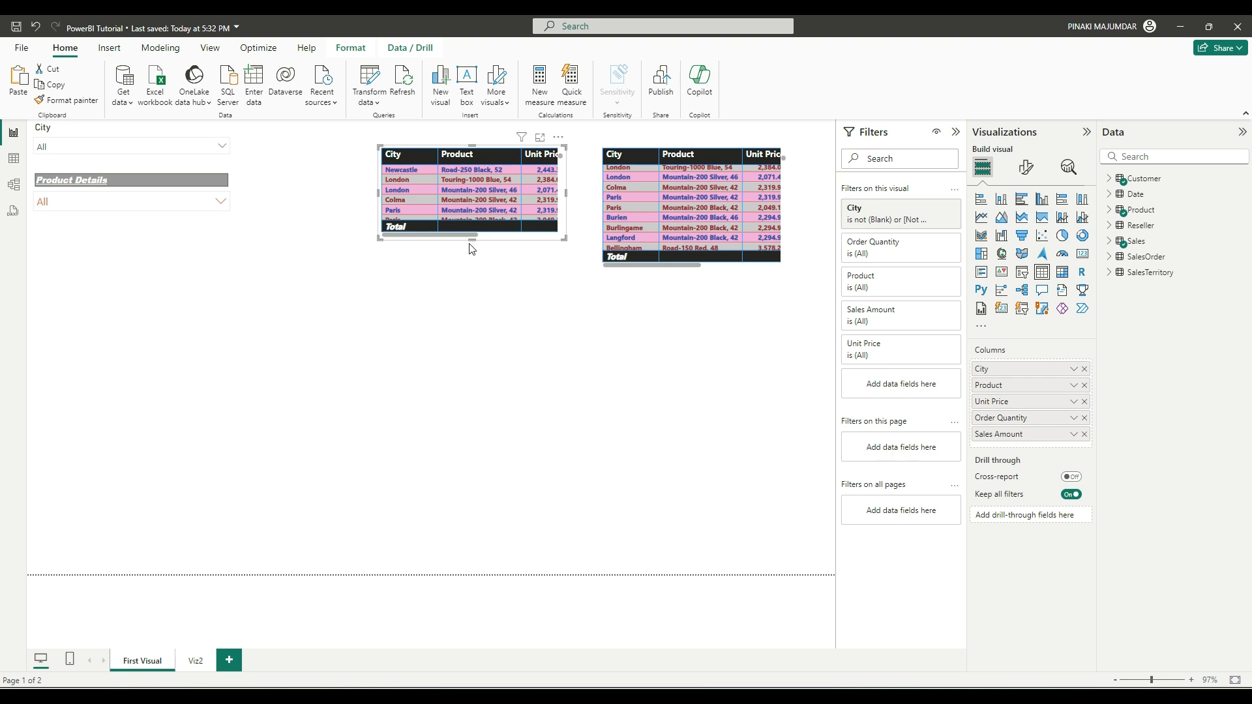
left_click_drag(471, 238, 472, 274)
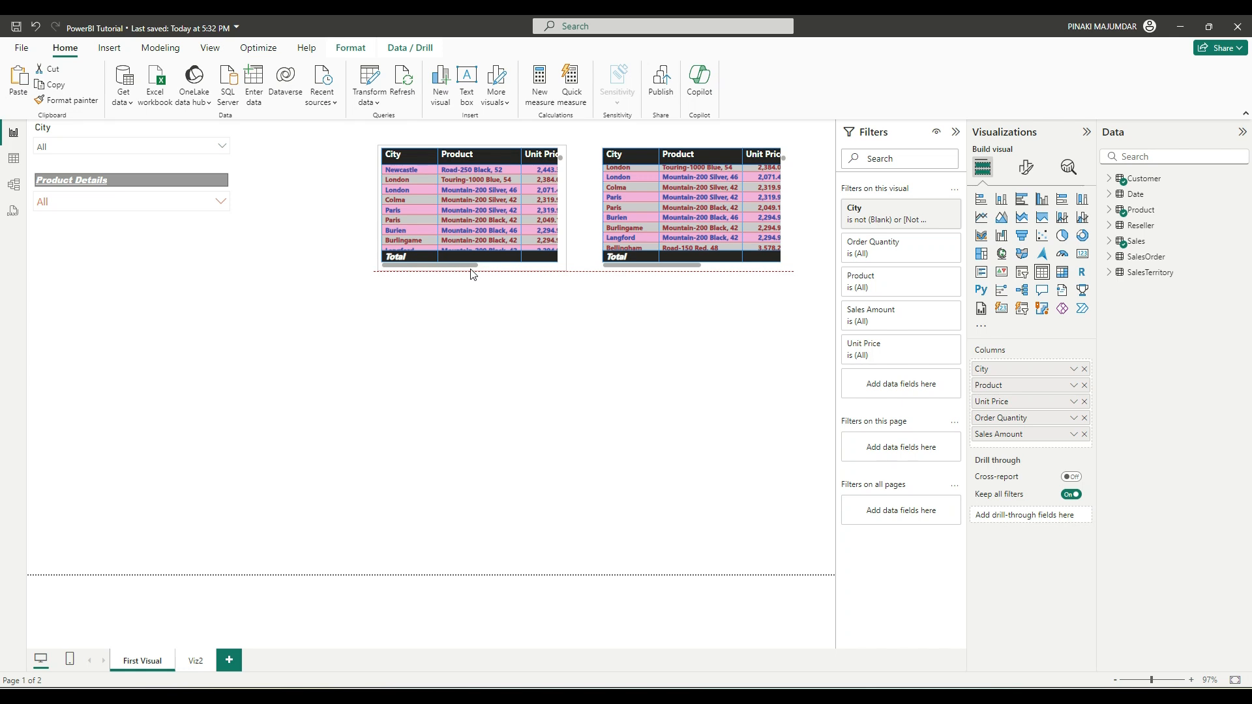
left_click_drag(472, 274, 470, 269)
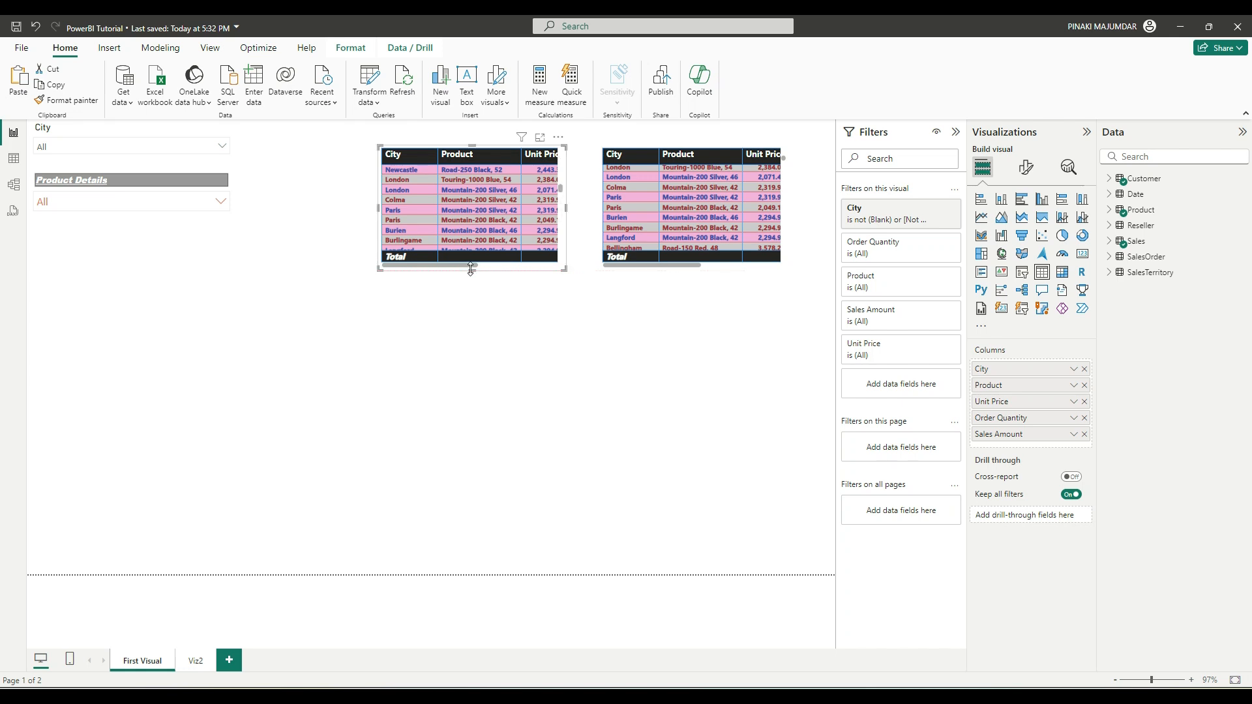
Step: Move the copied table below the original with left edges aligned, and widen the original to match its right edge
left_click(596, 199)
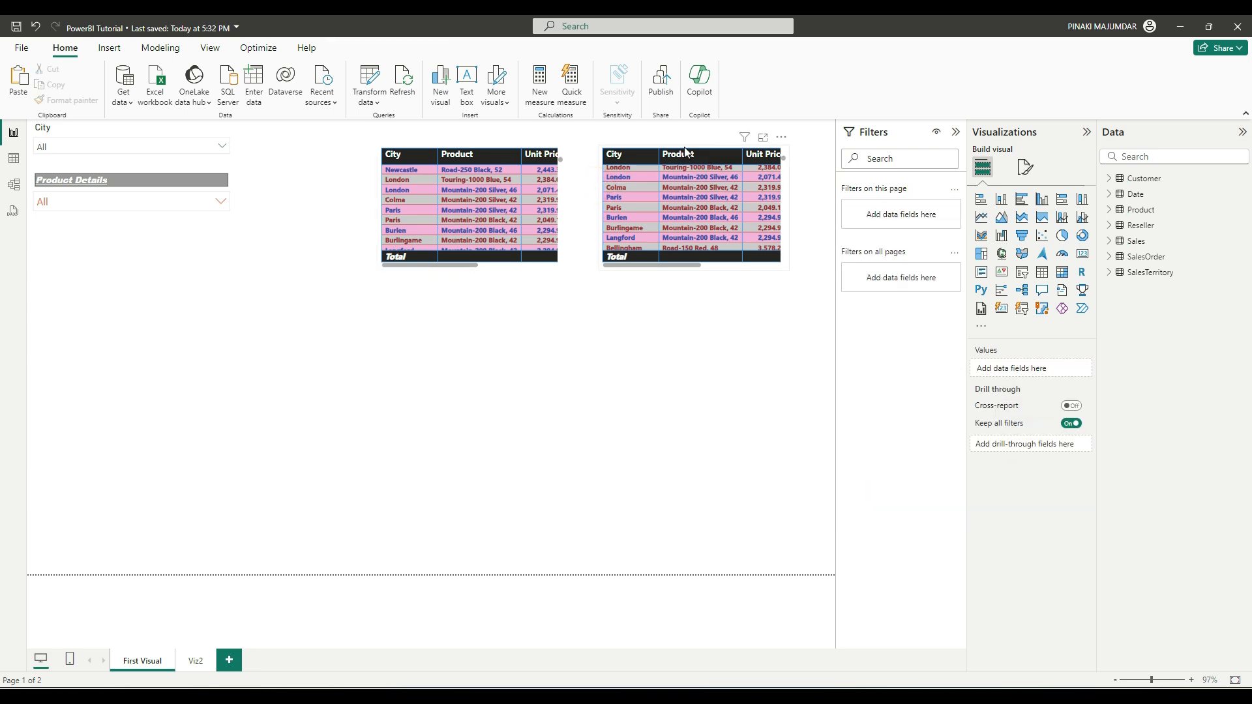
left_click_drag(685, 150, 460, 301)
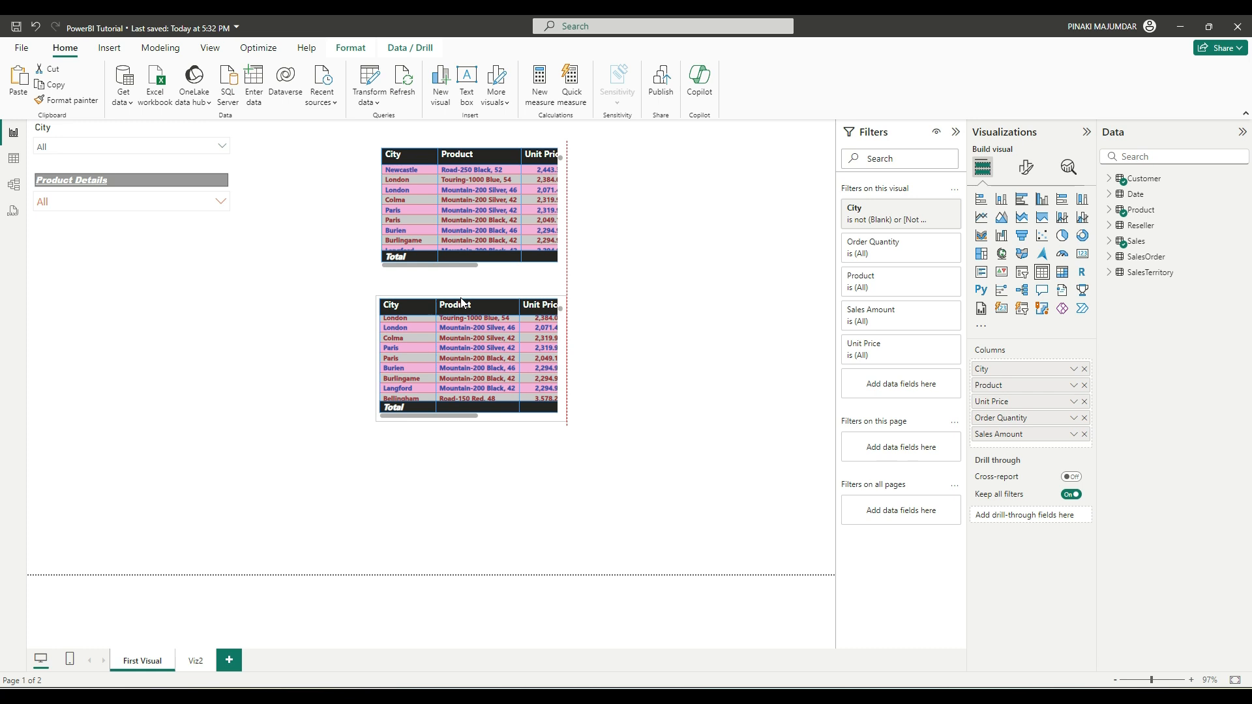
left_click_drag(461, 301, 465, 304)
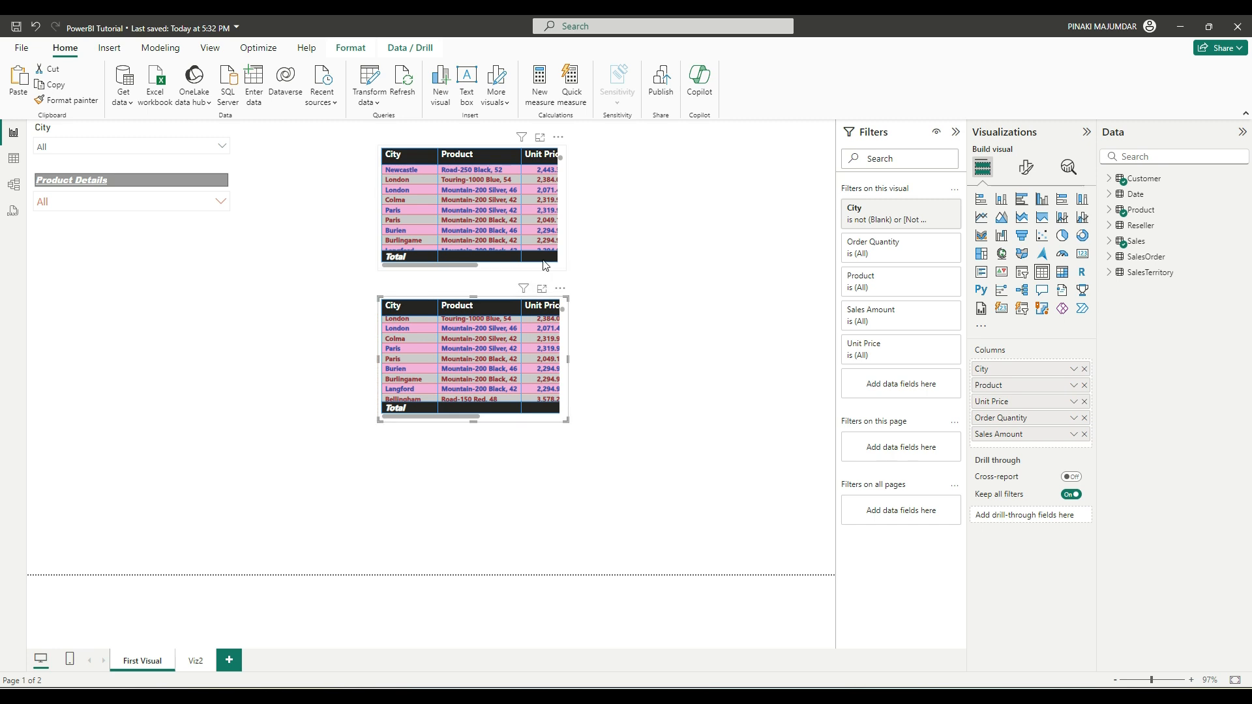
left_click(562, 252)
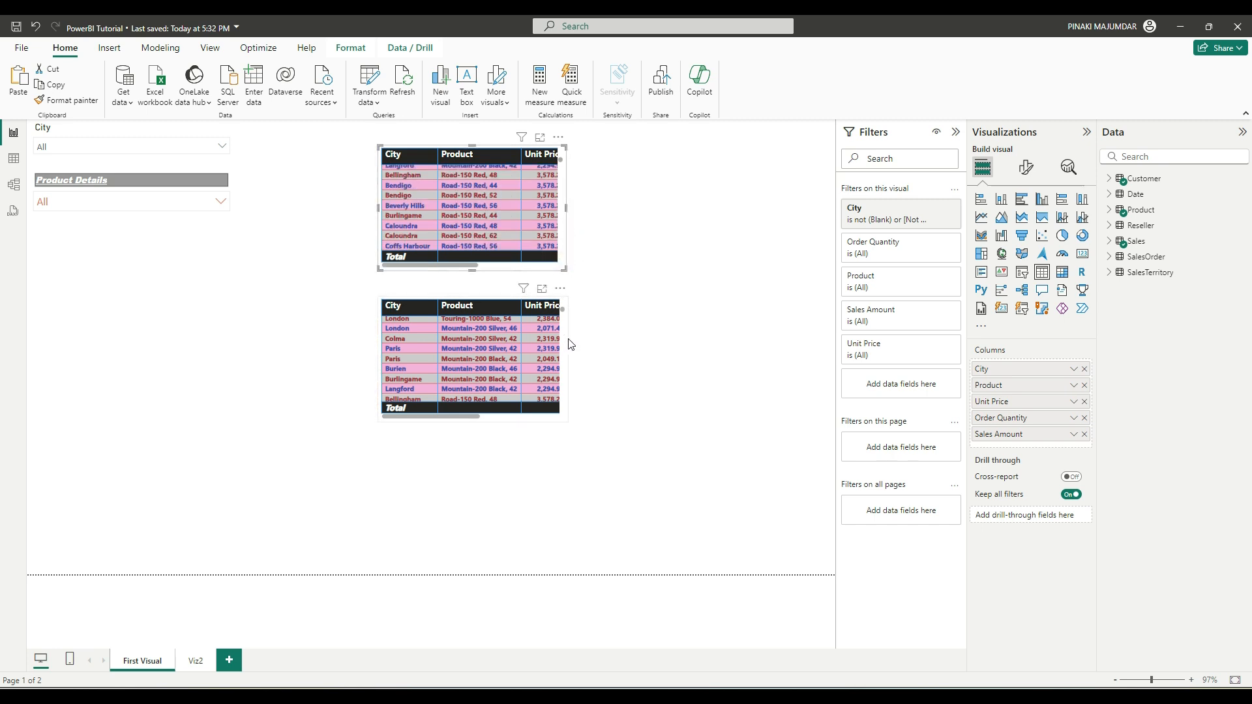
left_click_drag(571, 216, 574, 216)
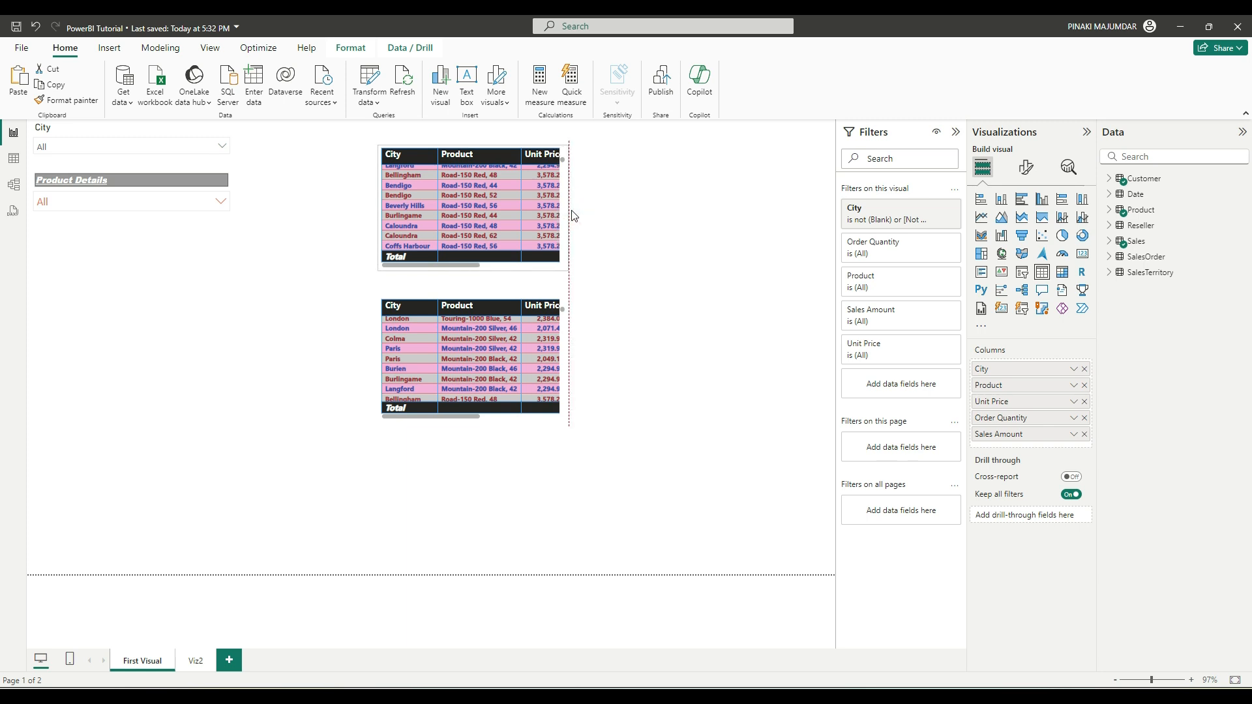
left_click_drag(573, 216, 572, 216)
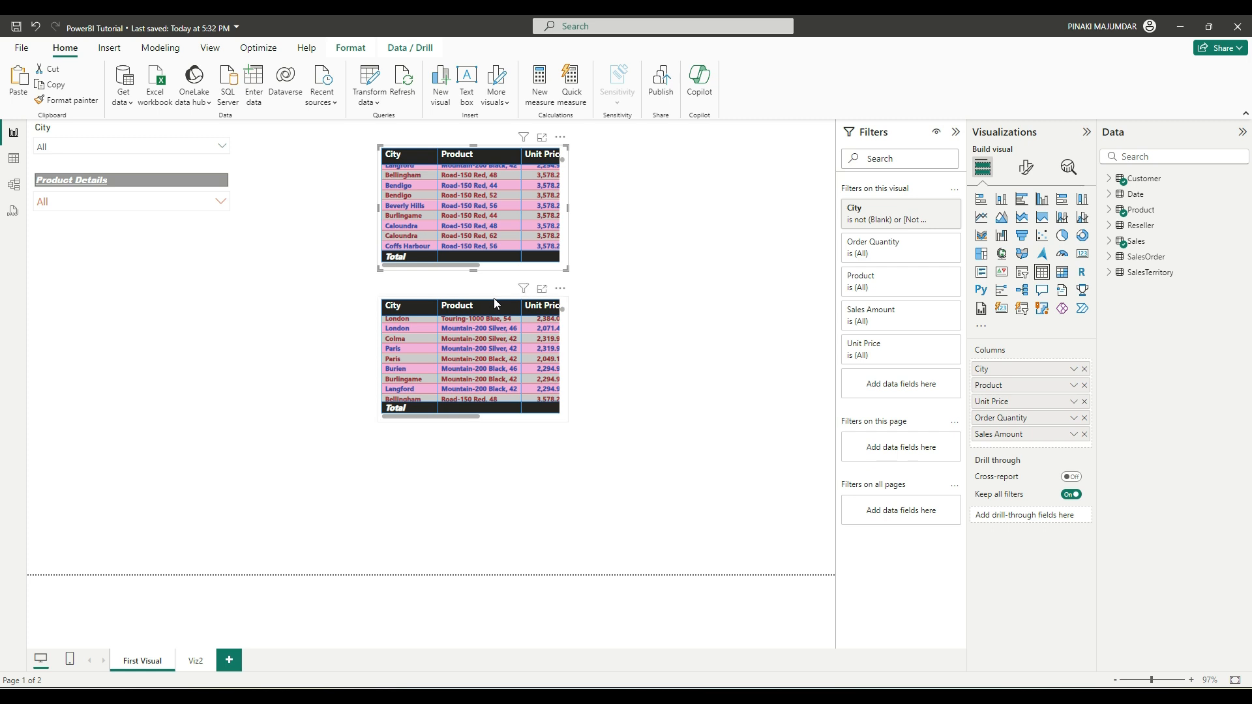
Step: Try the Align left option on the upper table alone, and undo the alignment
left_click(350, 50)
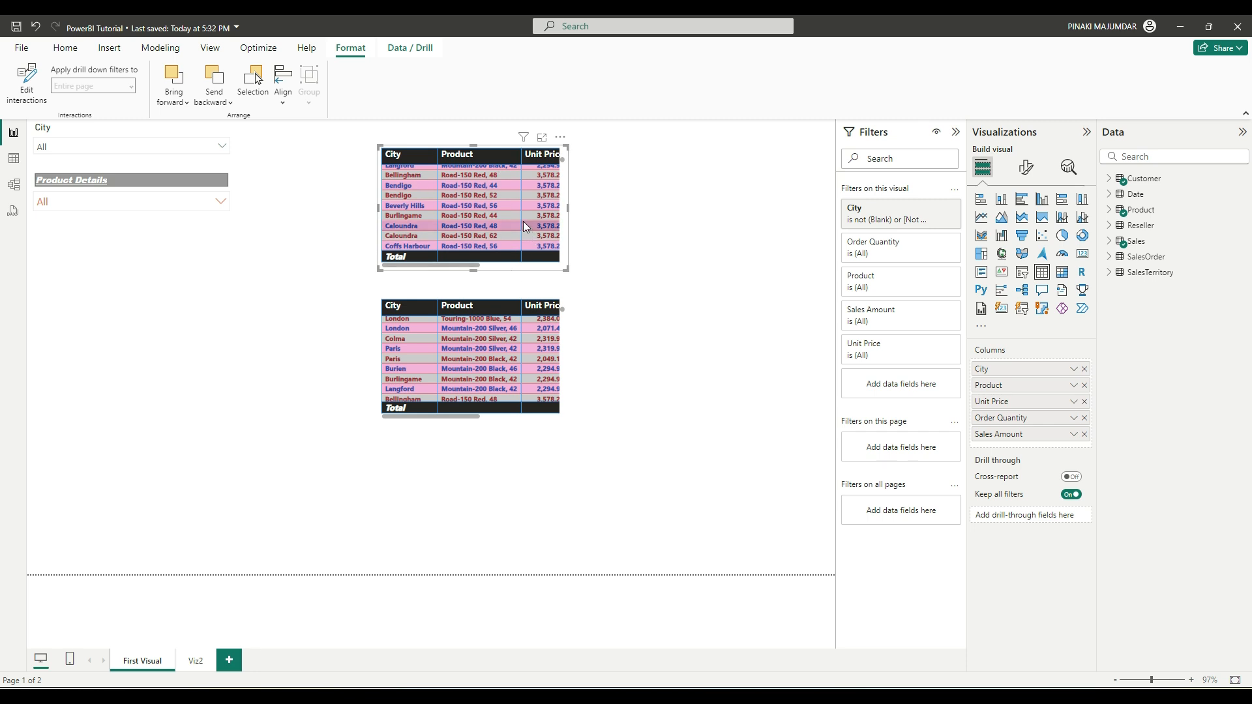
left_click(282, 105)
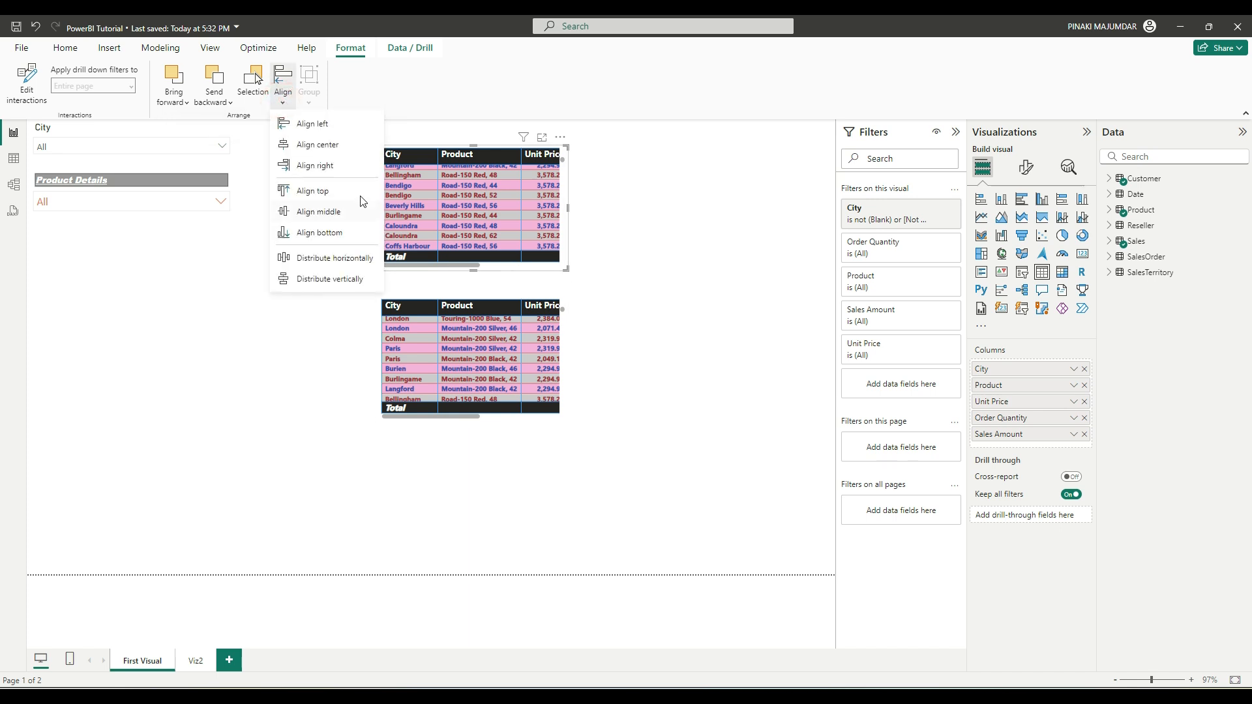
left_click(321, 125)
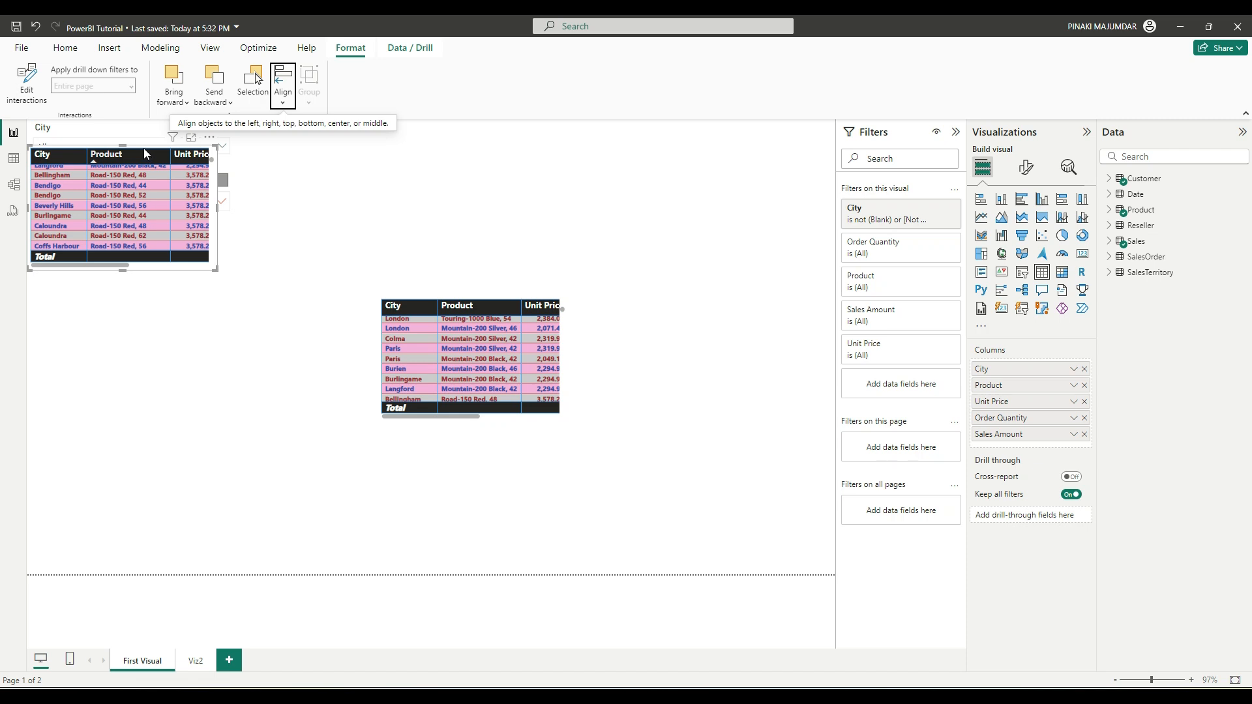
key("ctrl+z")
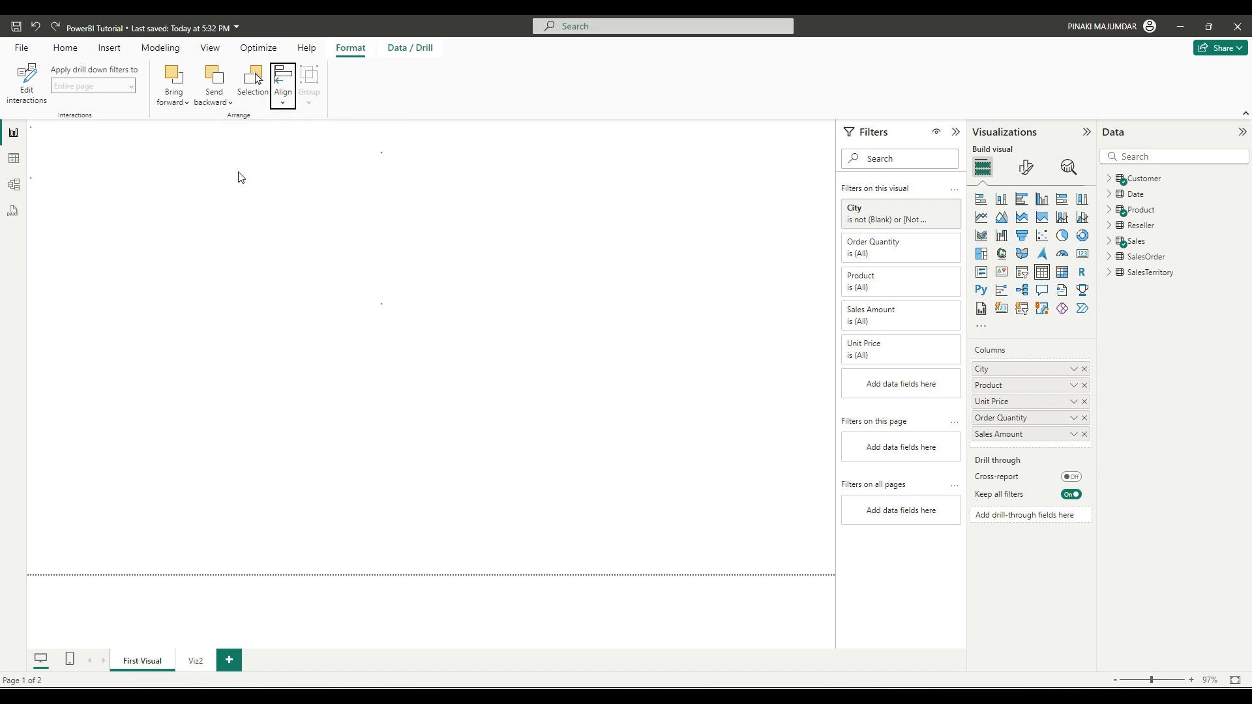
Step: Move the two tables to staggered positions below the slicers, with the copy lower and offset, and select the upper table
left_click_drag(420, 147, 218, 248)
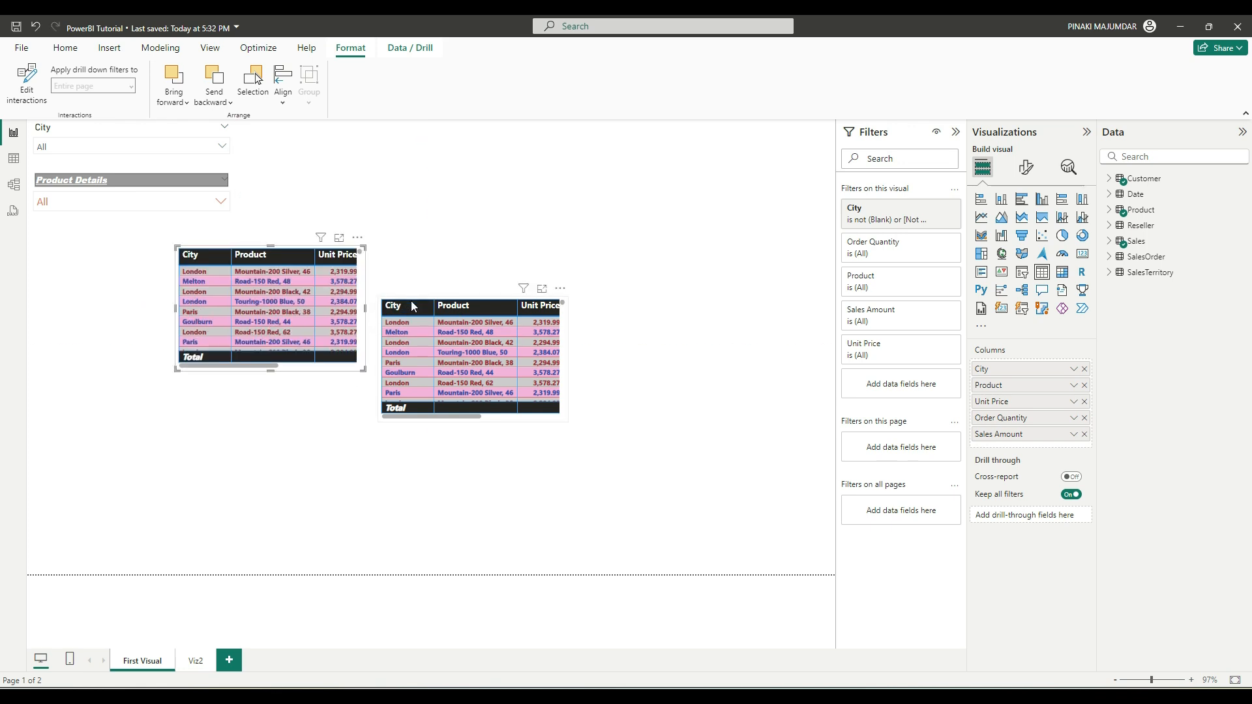
left_click_drag(411, 303, 304, 411)
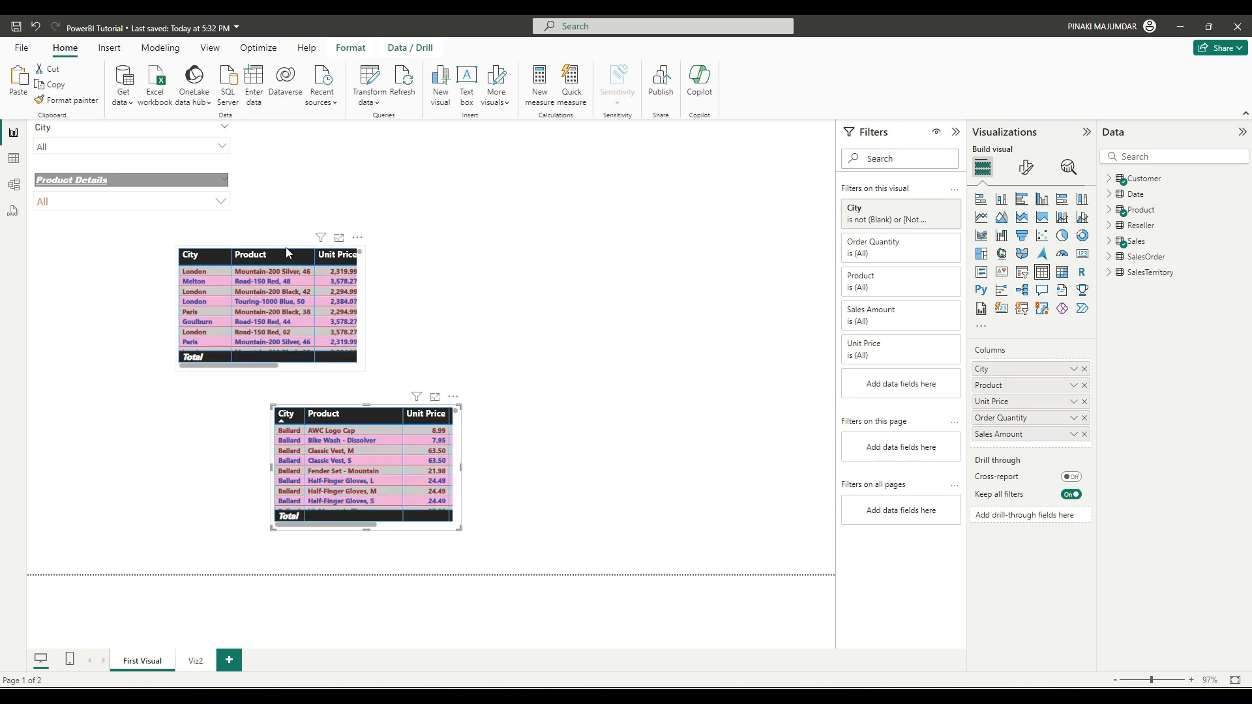
left_click(285, 247)
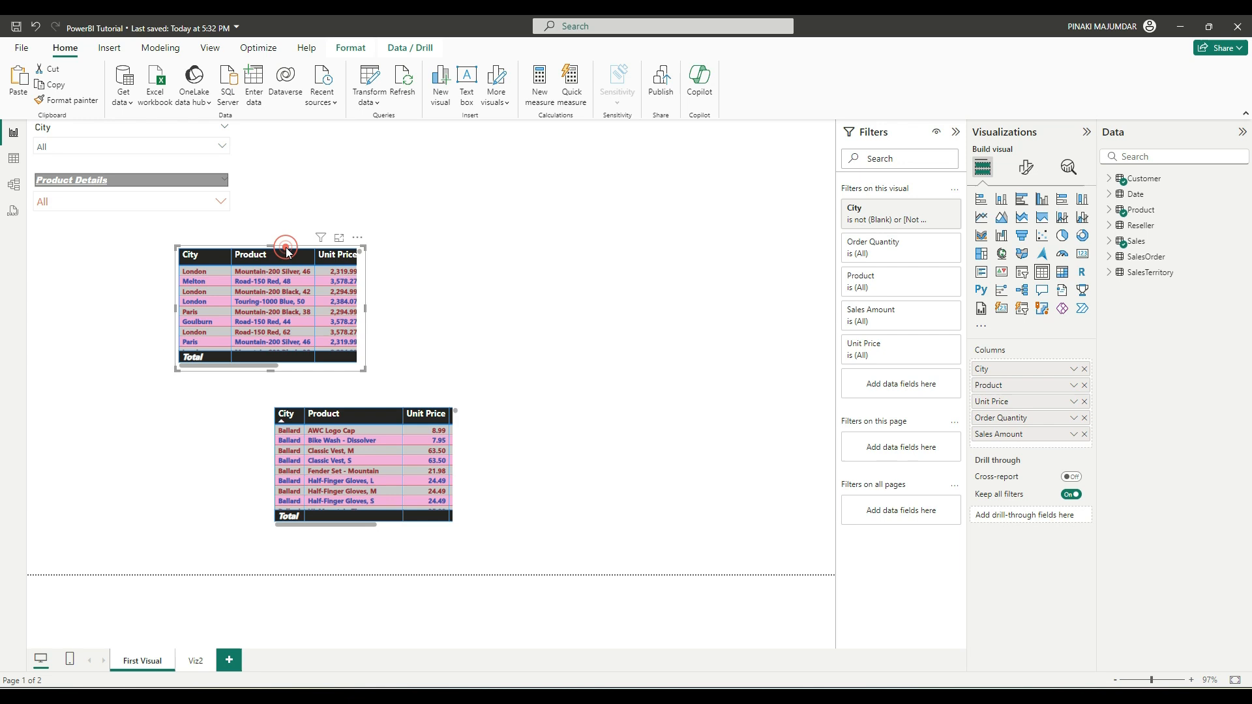
Step: Try Align left on both tables together twice, undoing the alignment each time
left_click(382, 405, "ctrl")
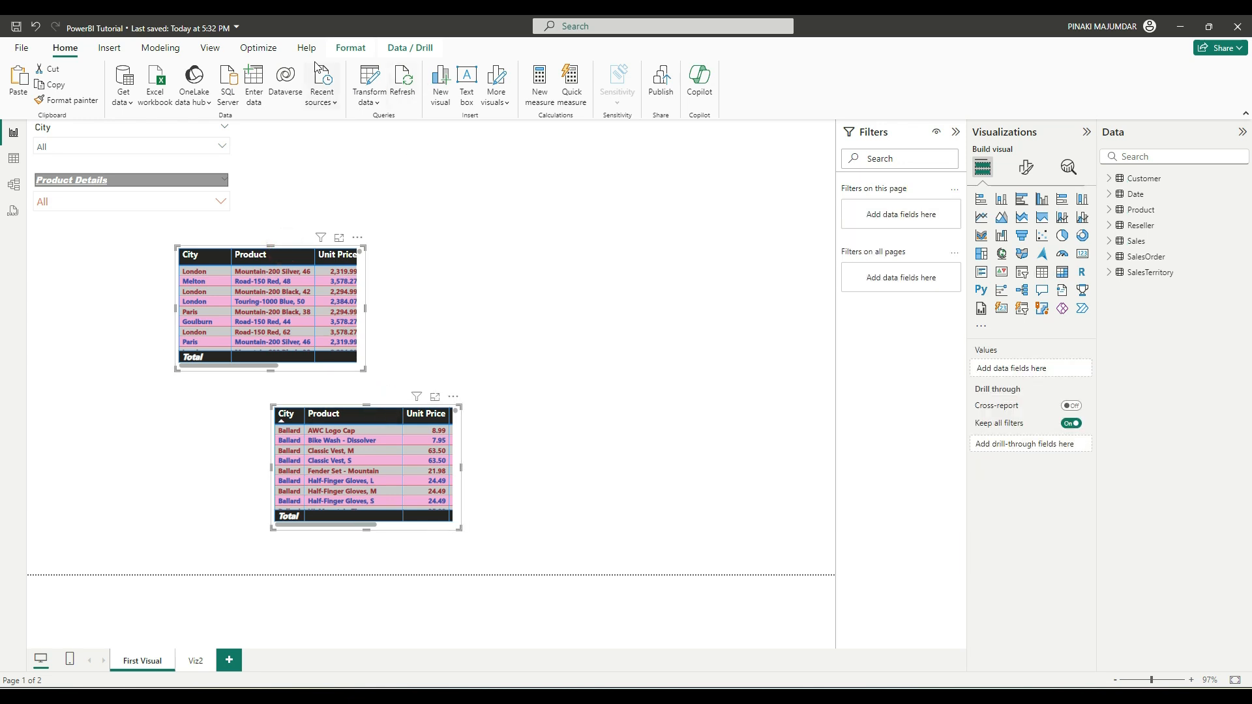
left_click(350, 49)
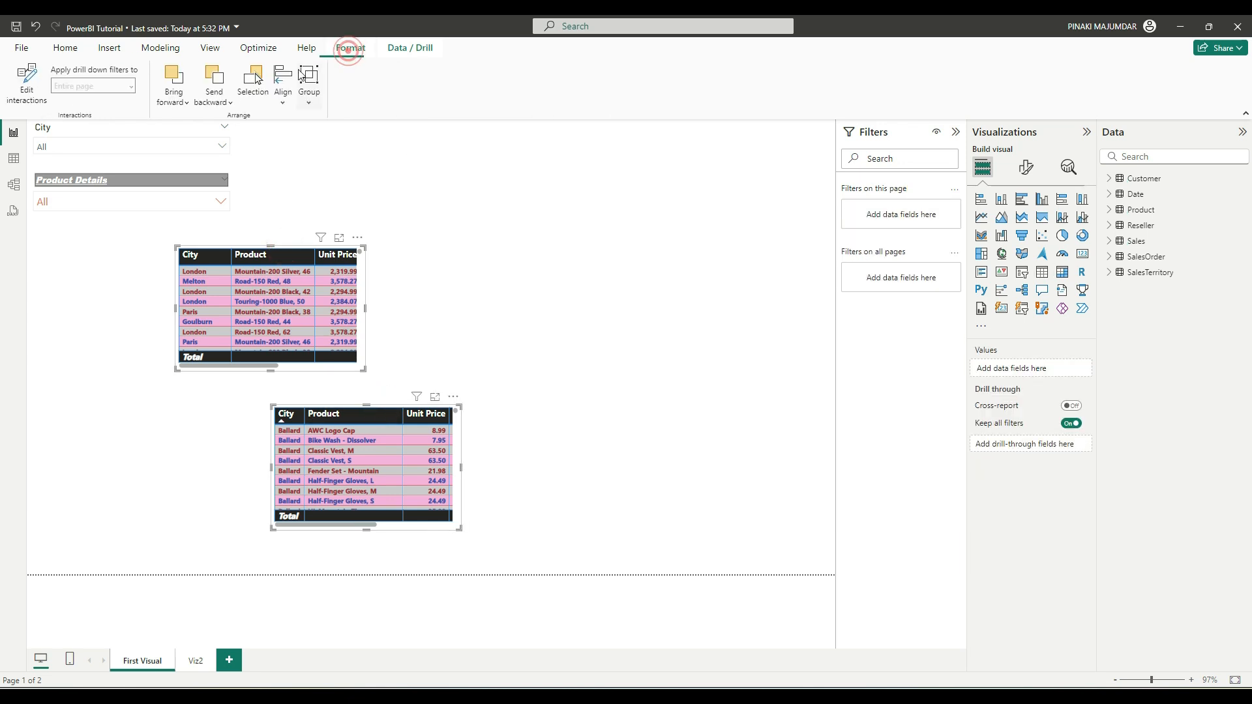
left_click(281, 99)
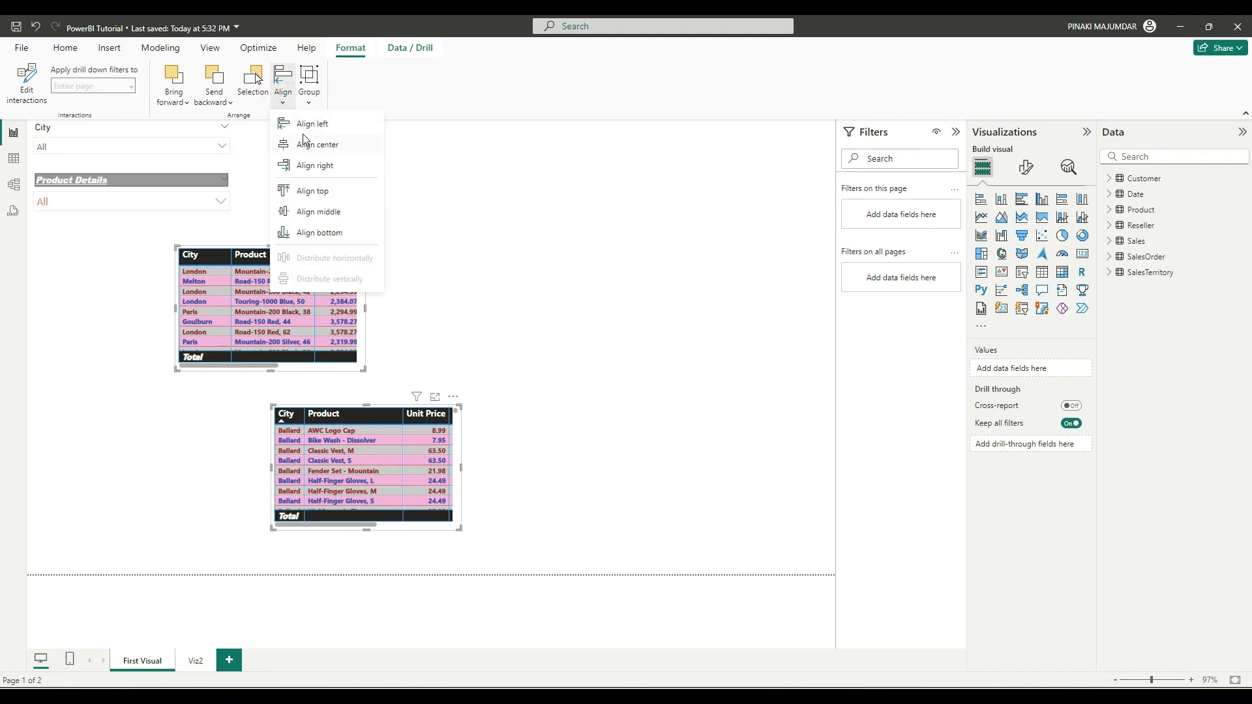
left_click(309, 123)
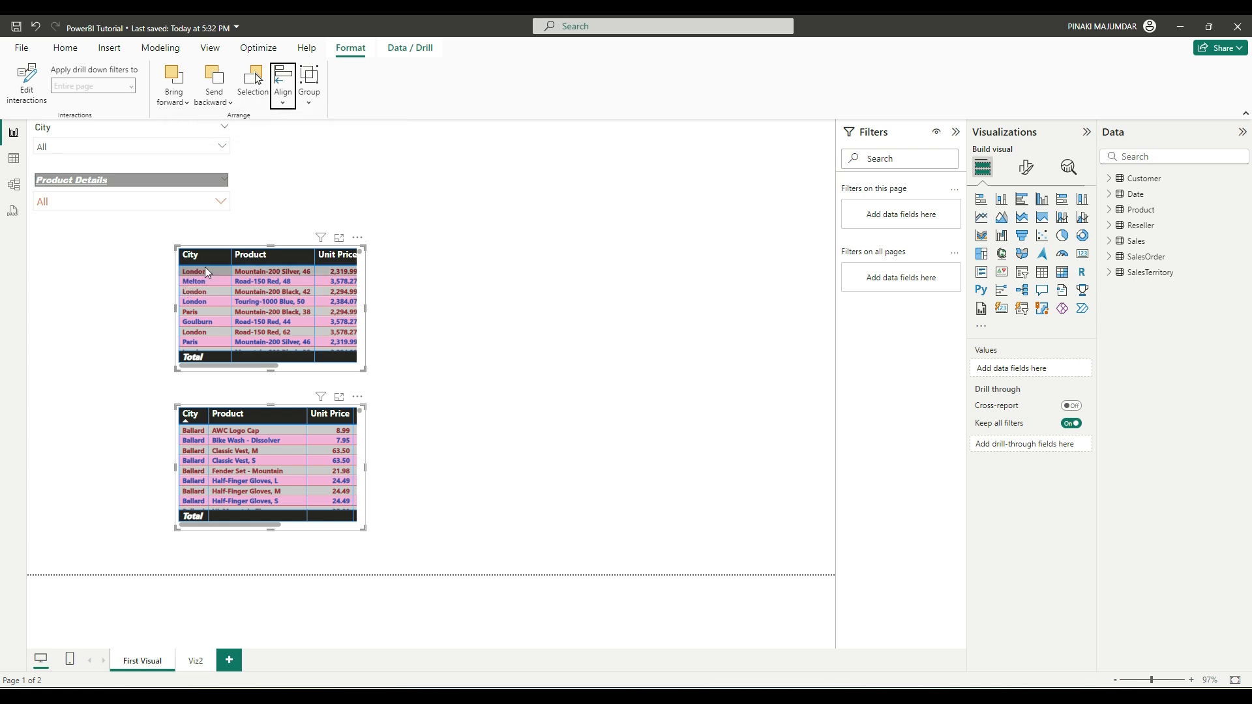
key("ctrl+z")
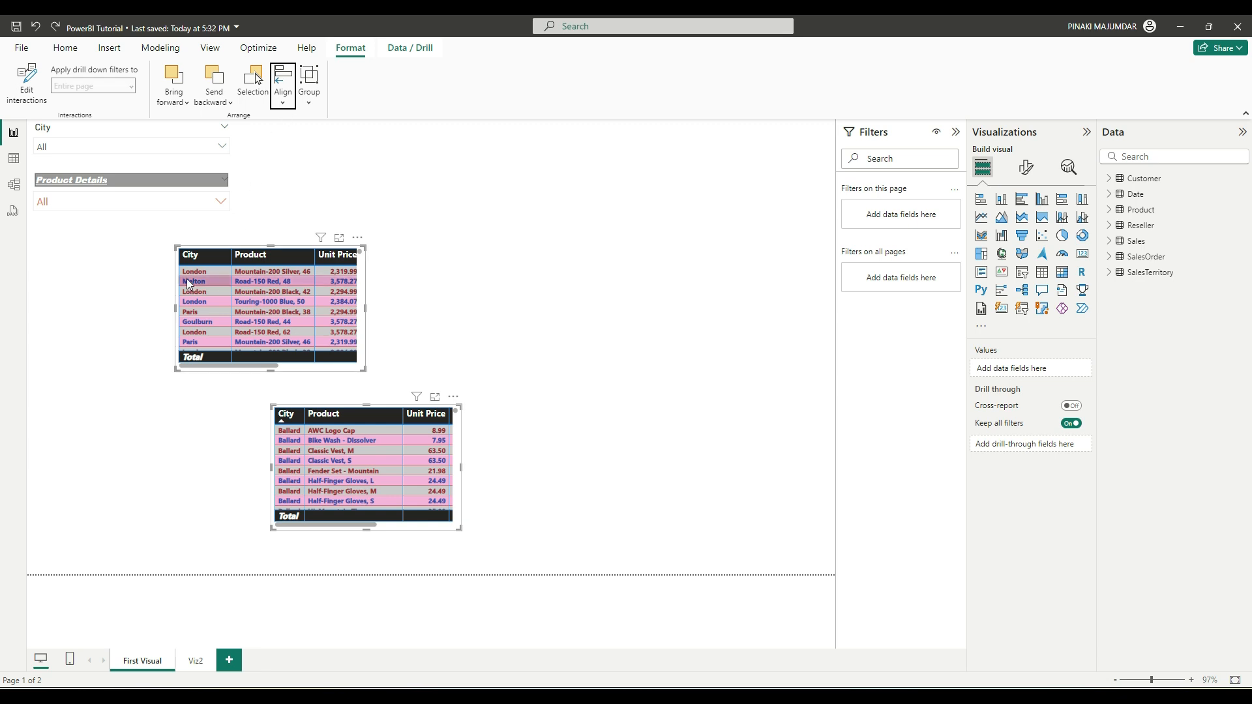
left_click(284, 102)
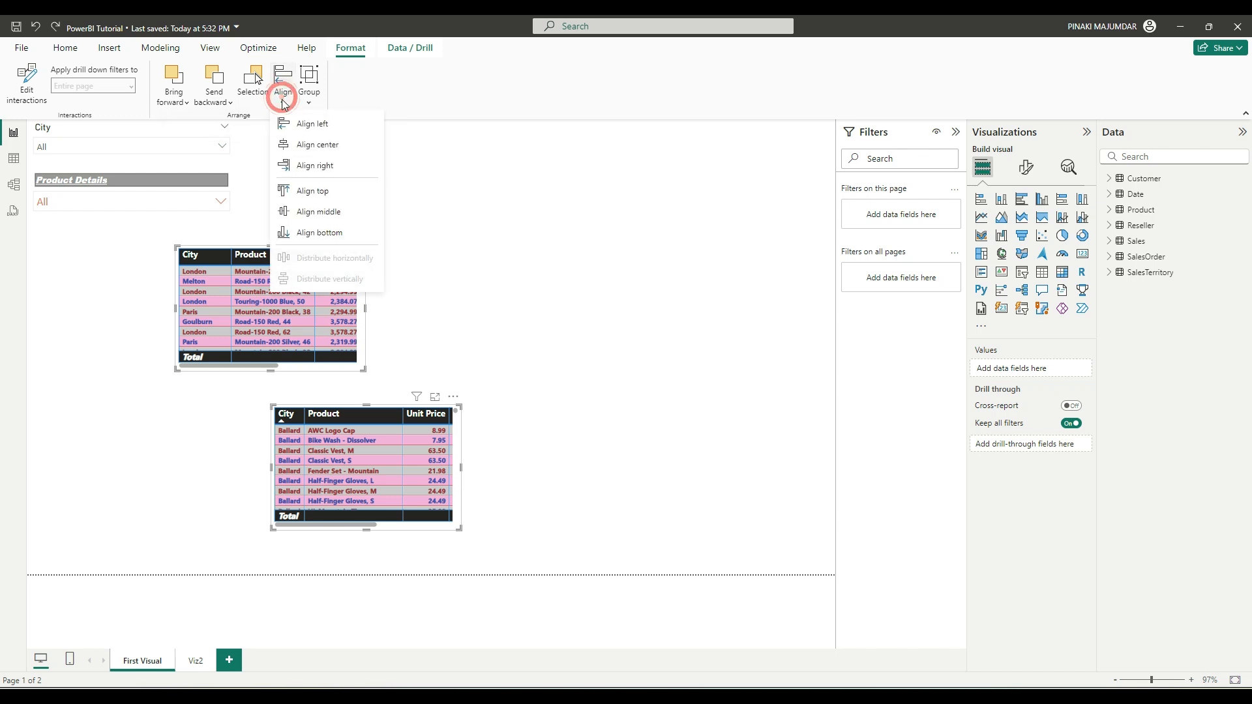
left_click(312, 124)
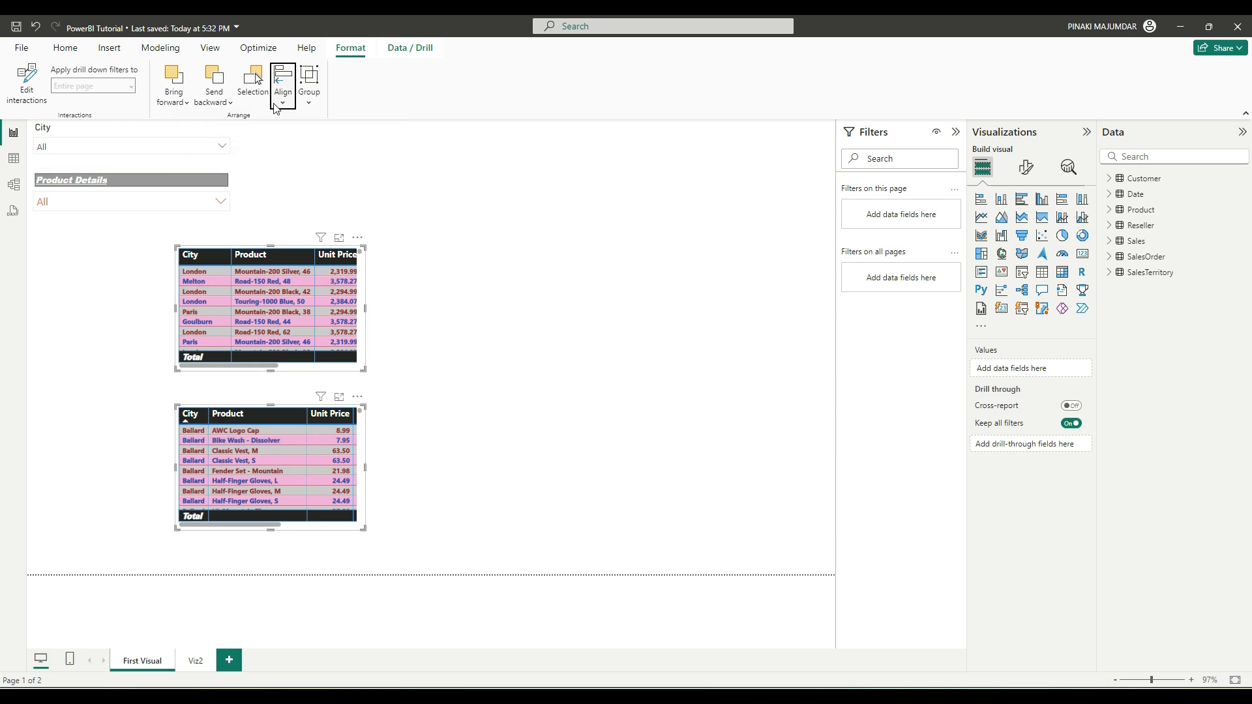
key("ctrl+z")
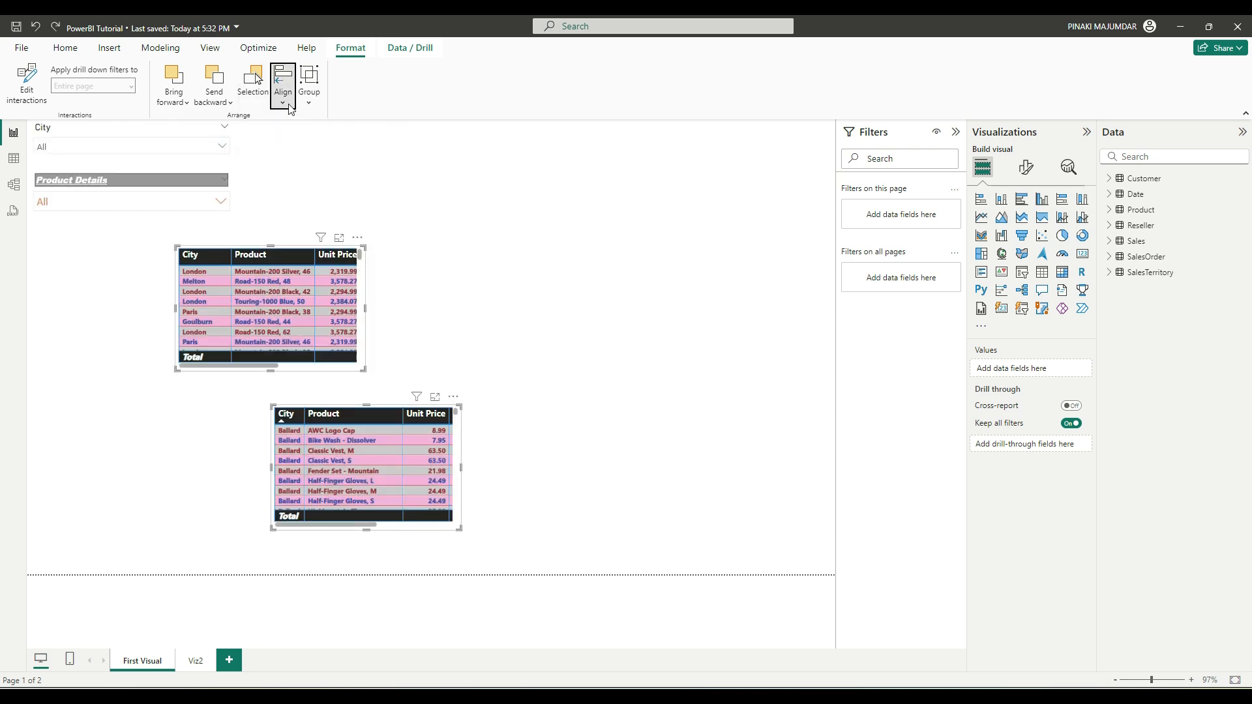
Step: Select both tables together and align their right edges with Align right
left_click(284, 101)
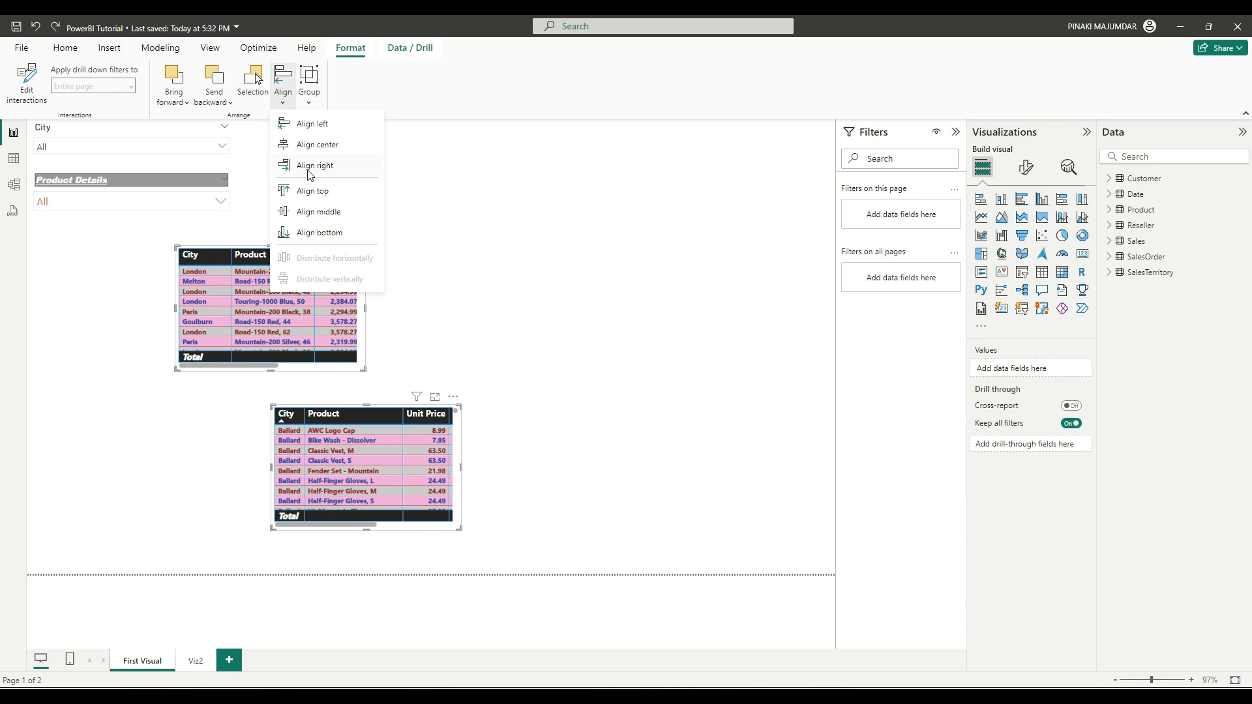
left_click(473, 327)
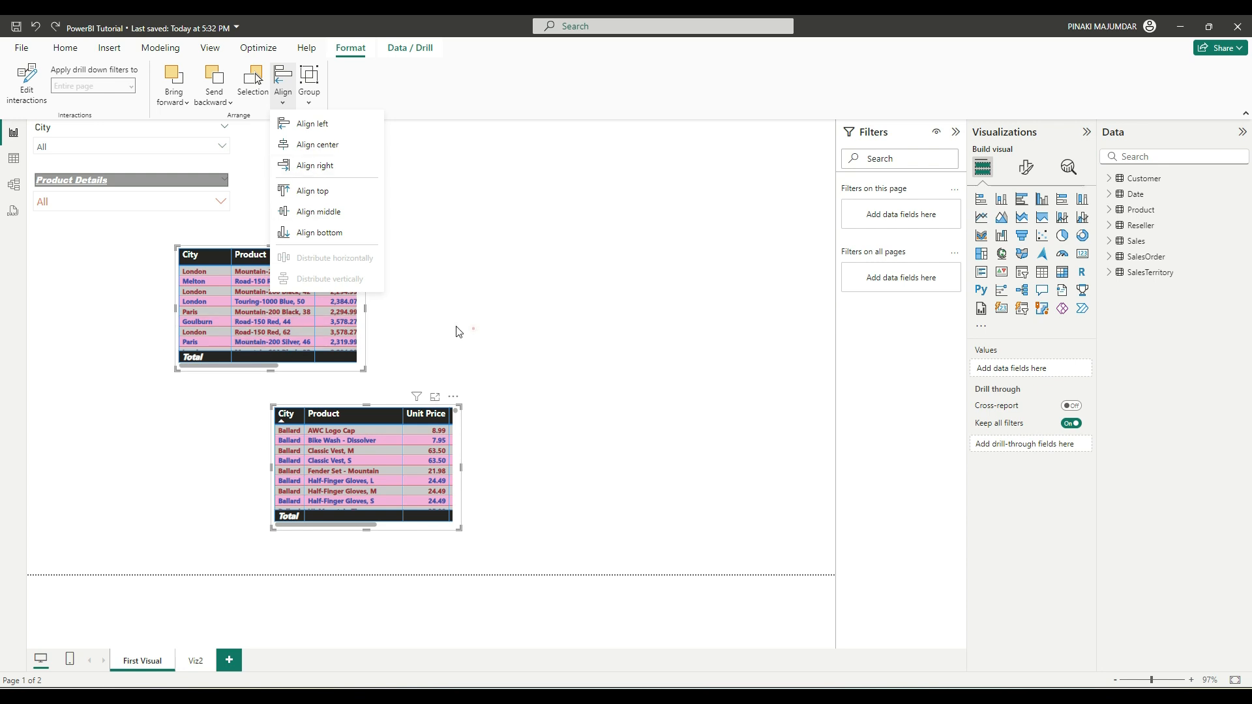
scroll(360, 326, "down", 3)
left_click(360, 326)
scroll(460, 453, "down", 3)
left_click(461, 453, "ctrl")
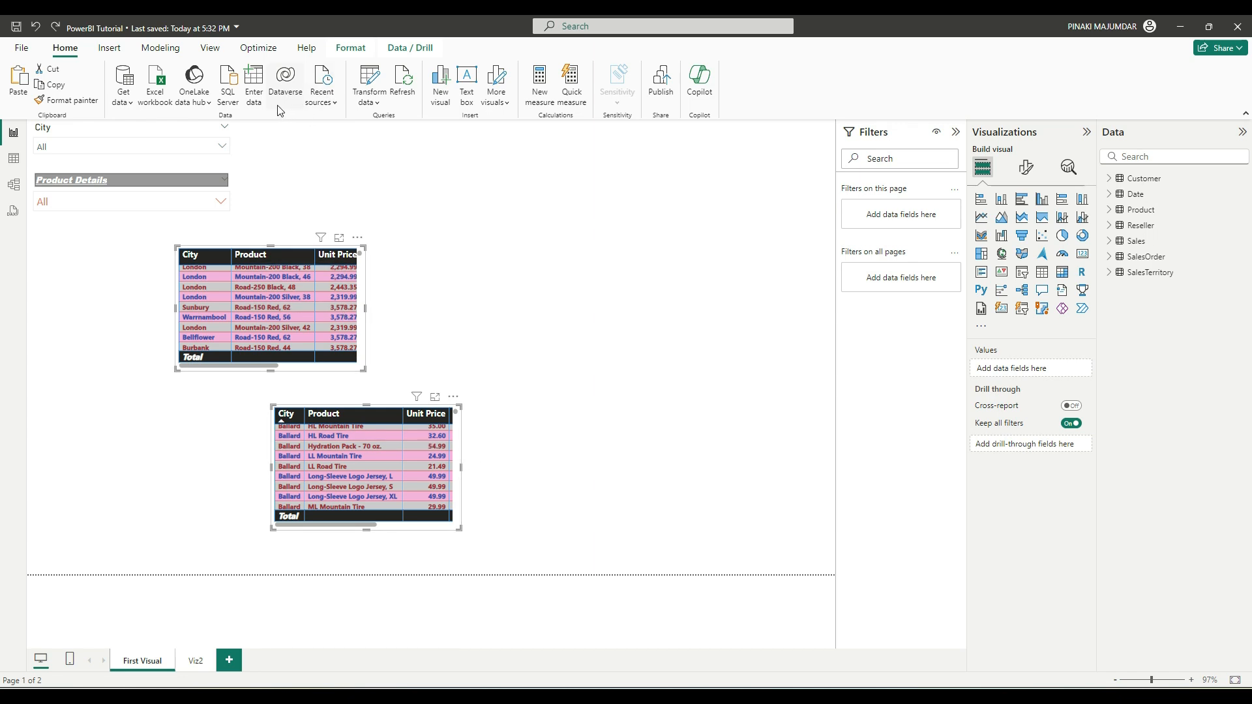
left_click(350, 48)
left_click(280, 102)
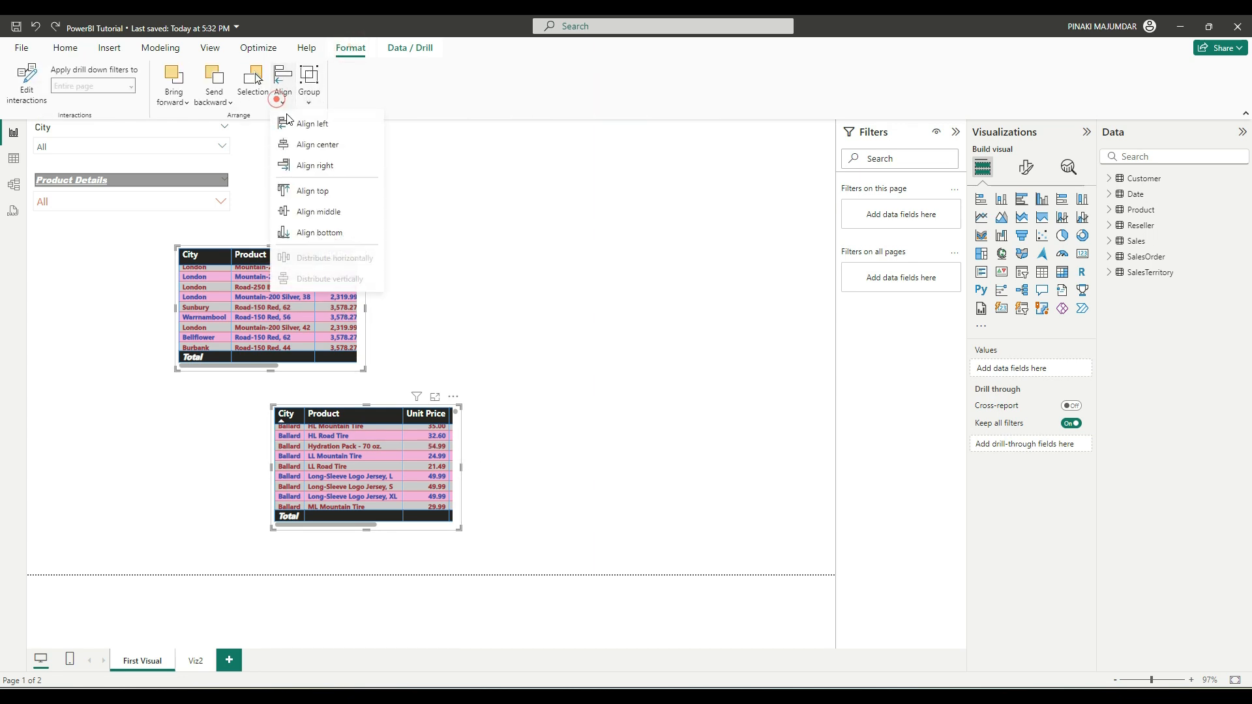
left_click(309, 161)
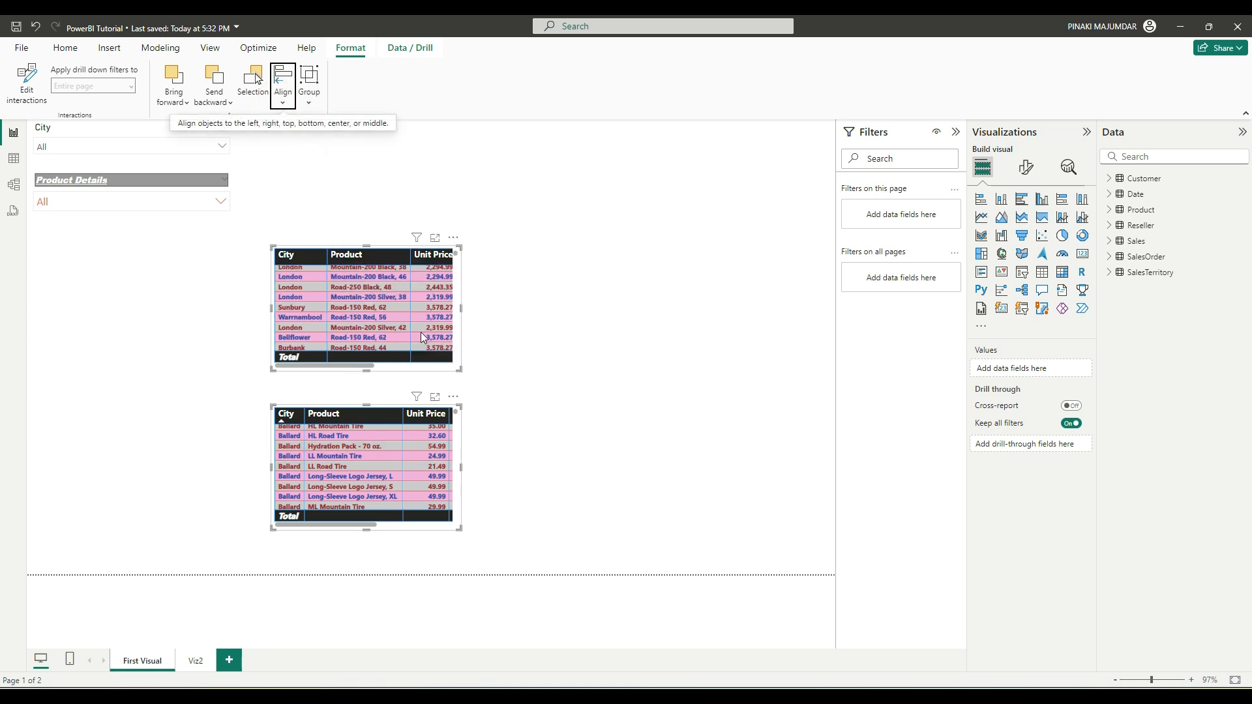
Step: Apply Align center to both tables, and resize the upper table so it is wider and shorter than the copy
left_click(282, 103)
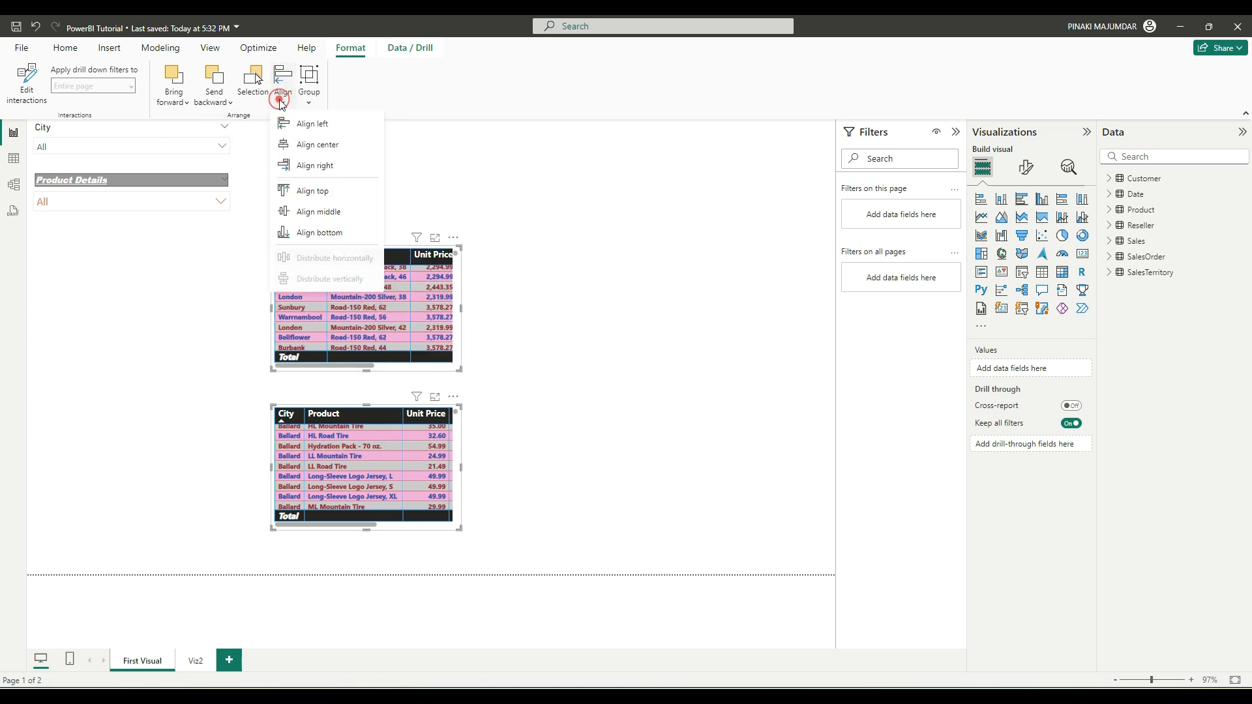
left_click(324, 145)
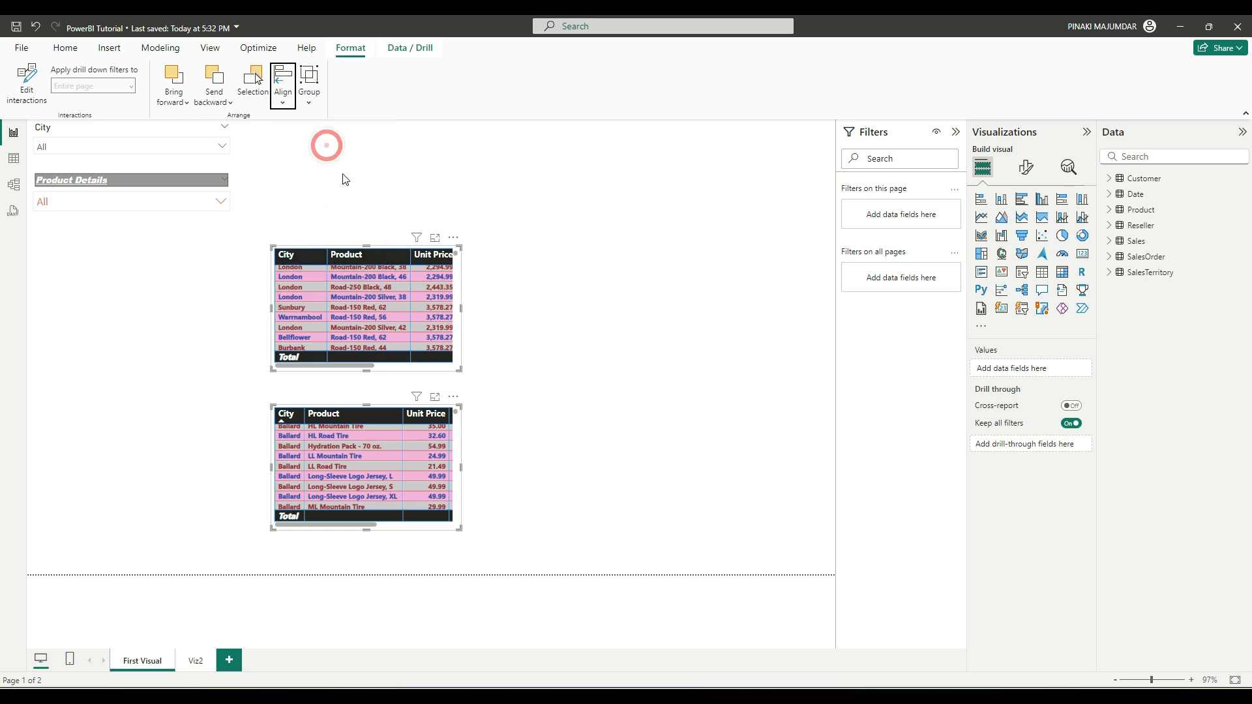
left_click(369, 247)
left_click(371, 247)
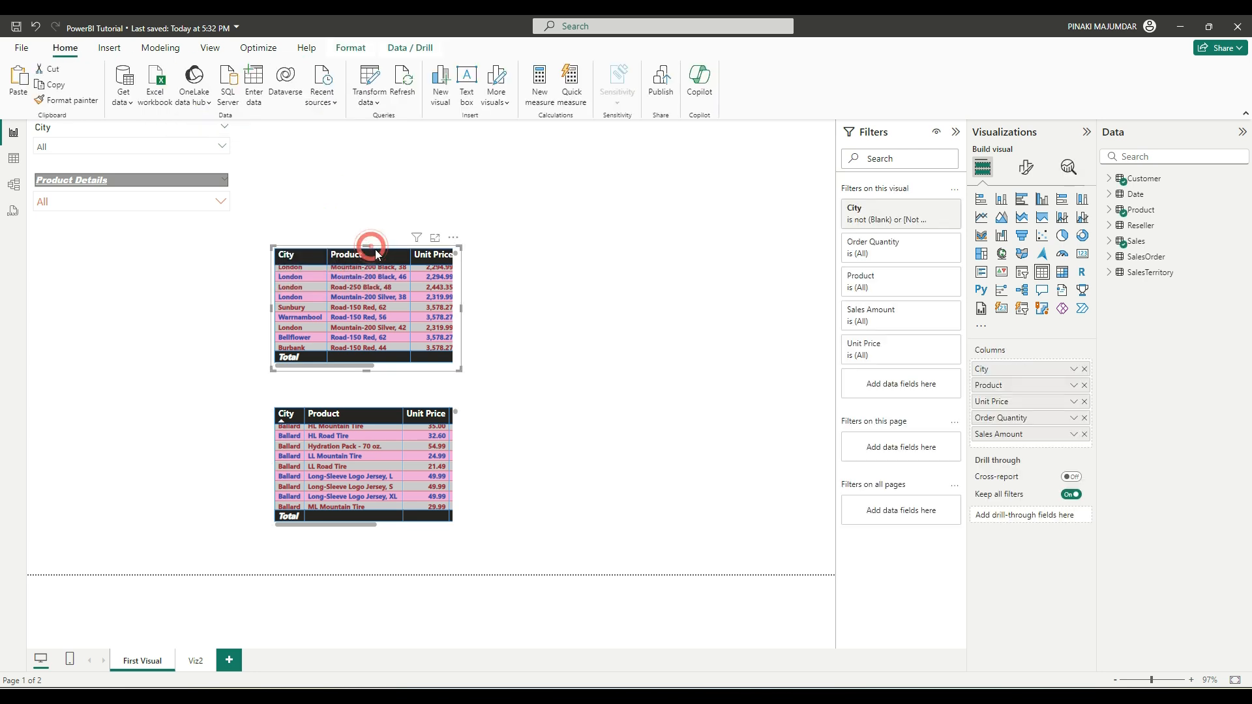
left_click_drag(459, 370, 550, 332)
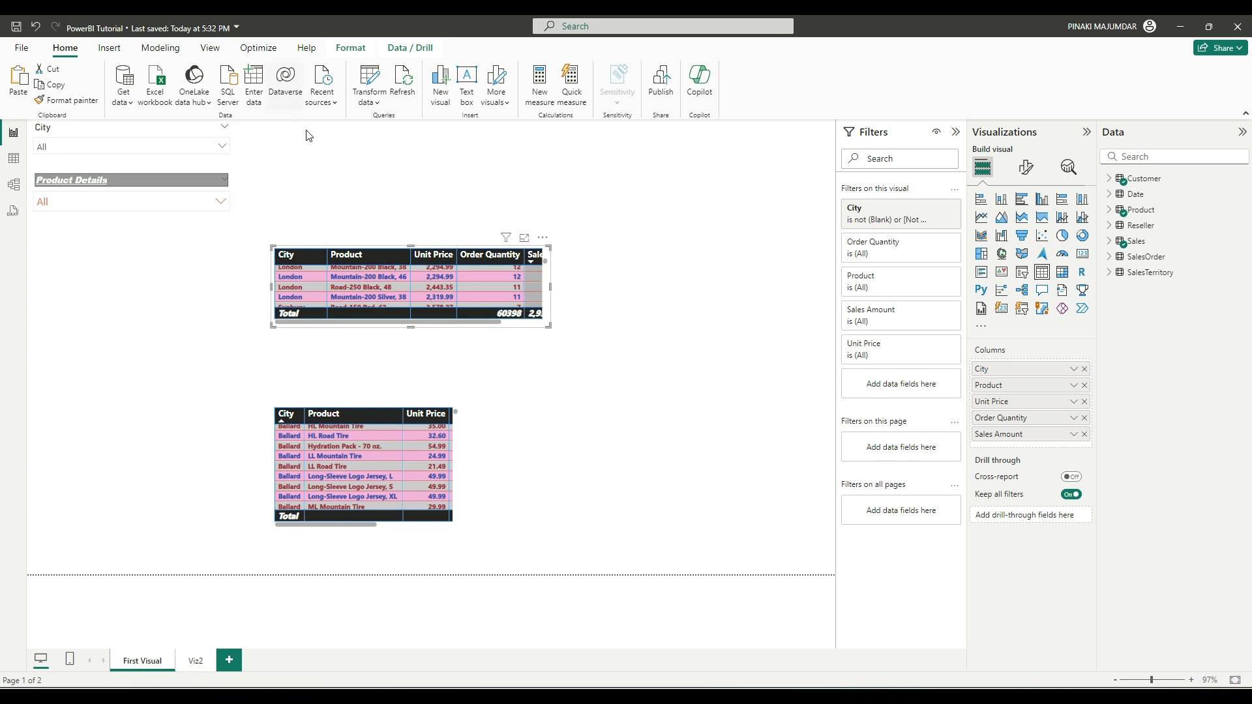
Step: Select both tables together and center them horizontally on each other with Align center
left_click(459, 438, "ctrl")
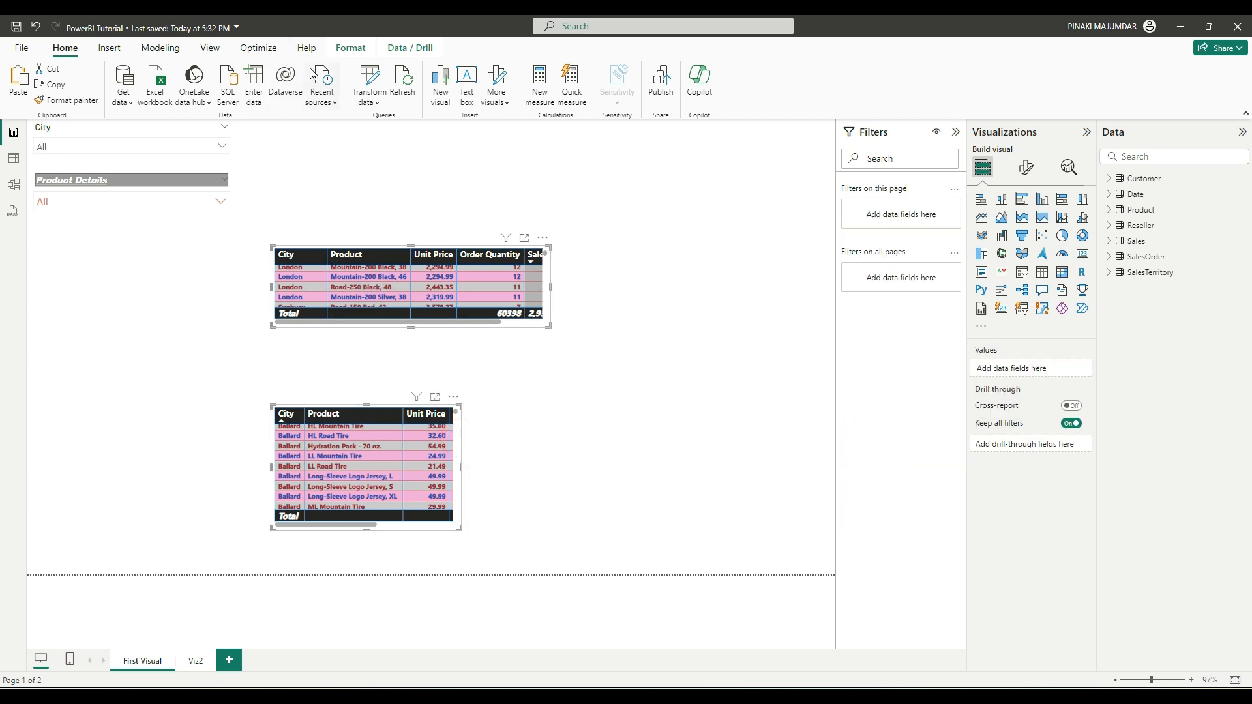
left_click(350, 48)
left_click(281, 96)
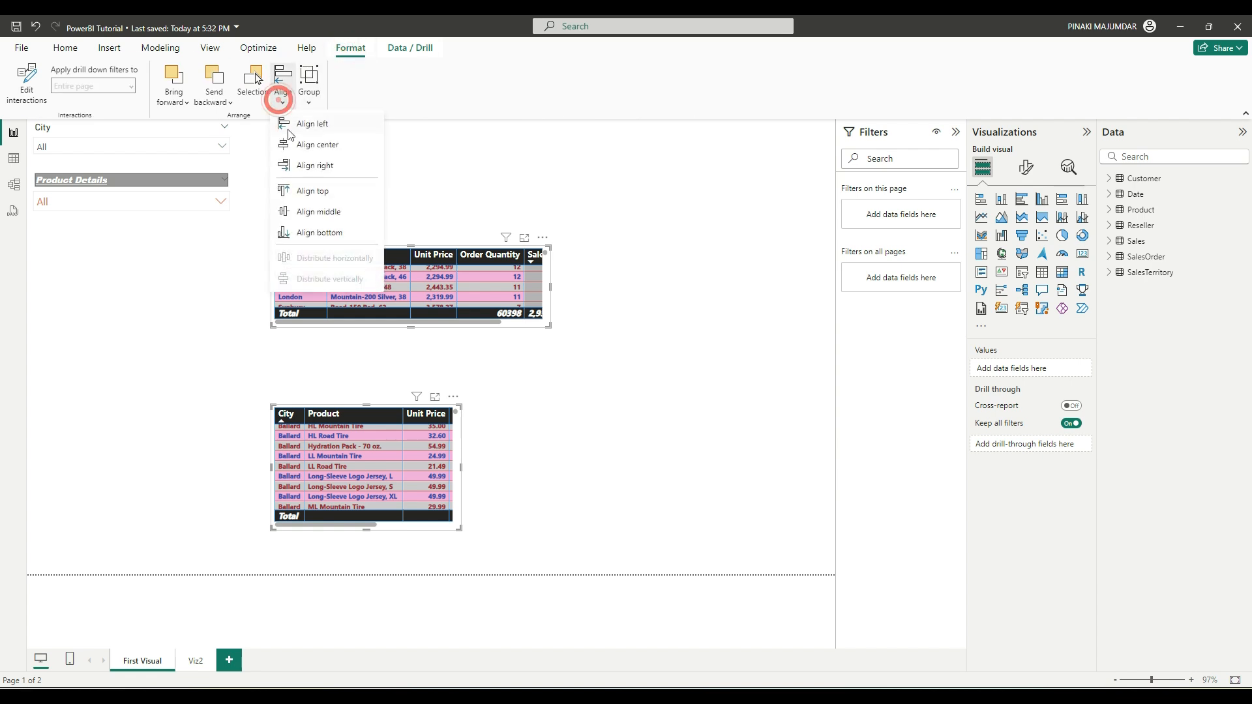
left_click(307, 144)
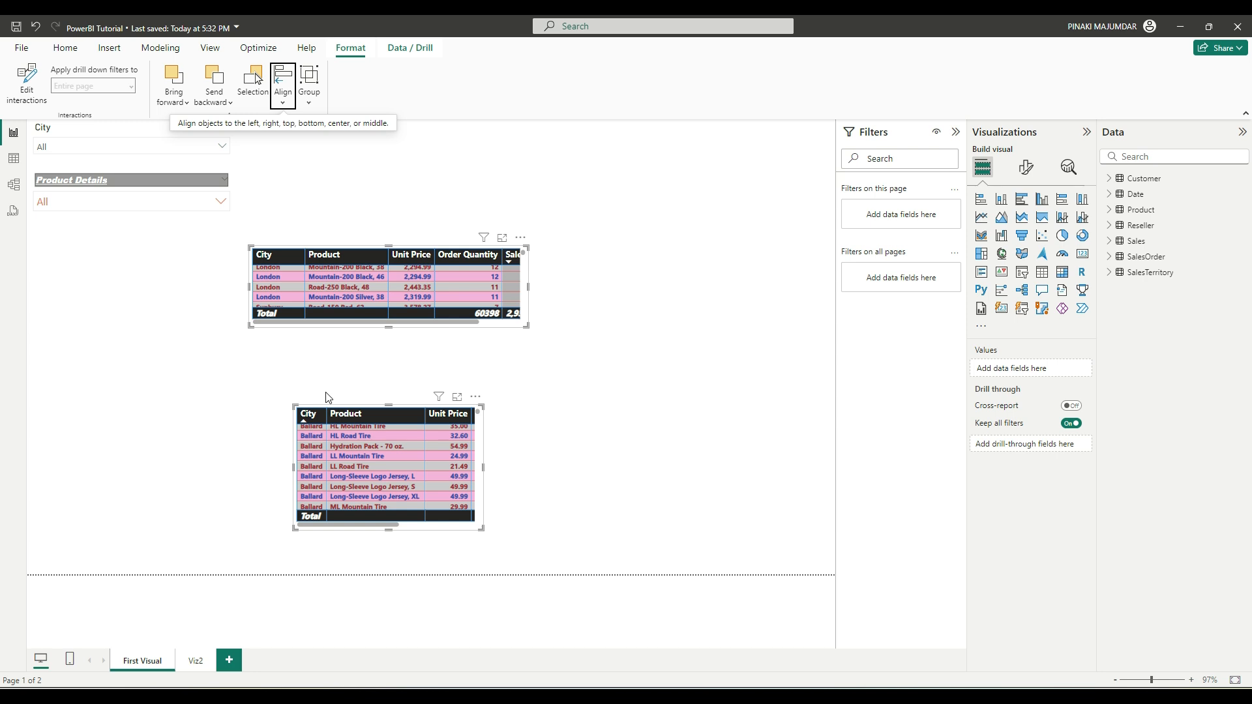
Step: Align the top edges of both tables with Align top, and move the overlapping pair slightly up and to the left
left_click(280, 103)
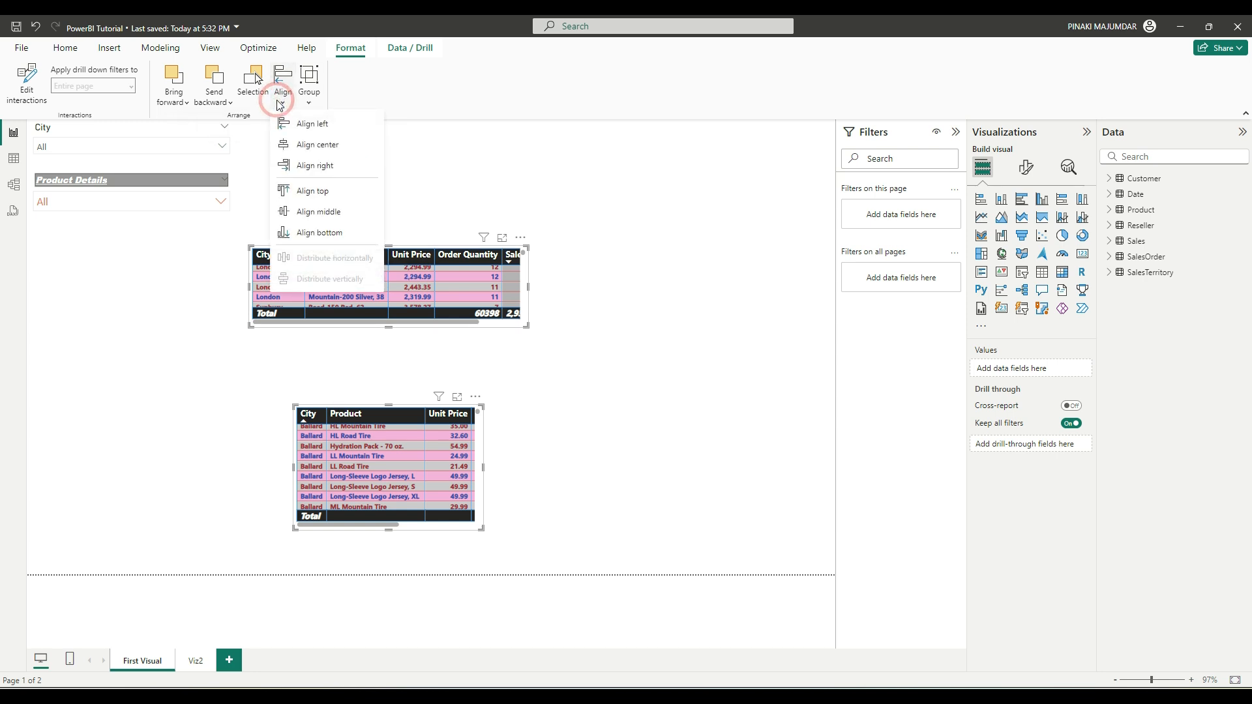
left_click(320, 191)
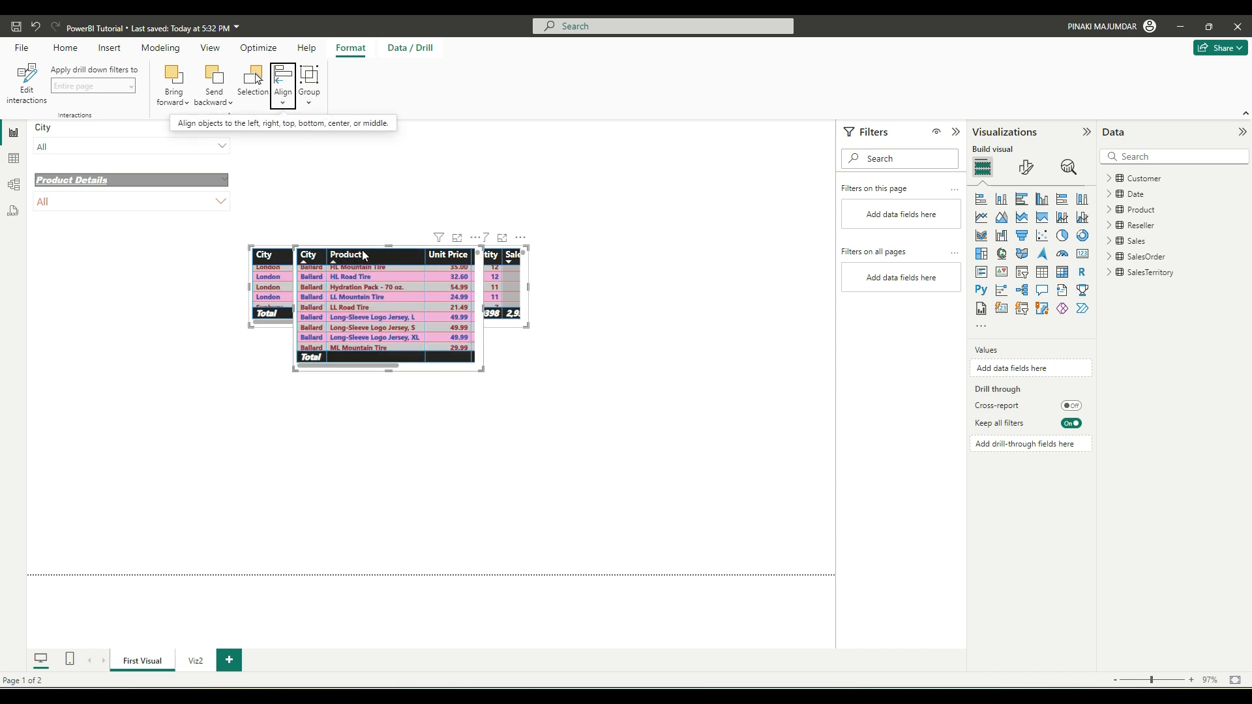
left_click_drag(365, 251, 303, 230)
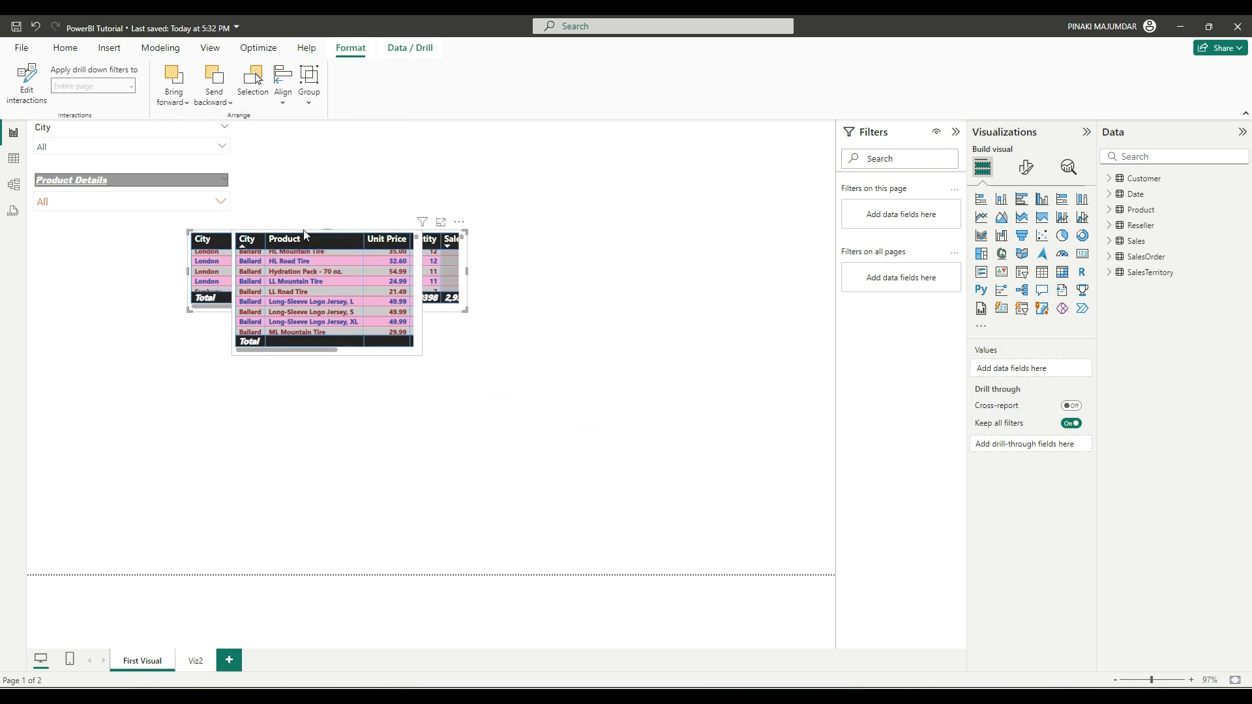
left_click(304, 231)
left_click(509, 280)
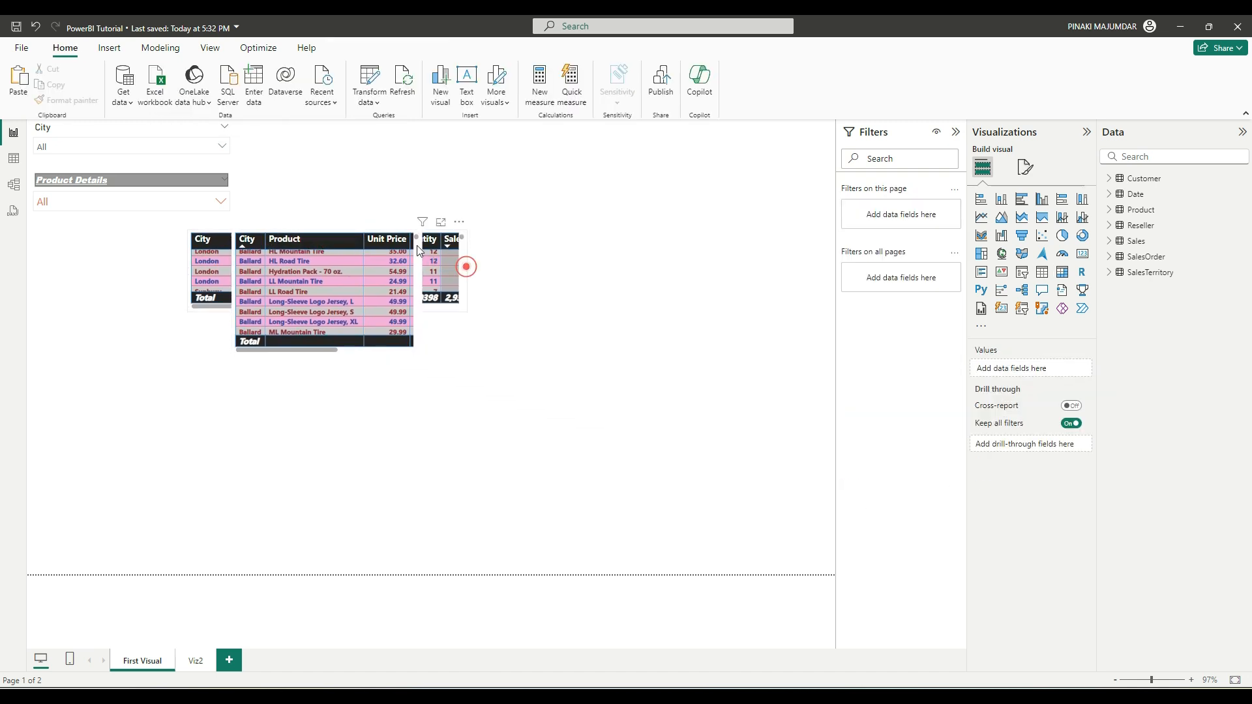
Step: Scroll the copied table to its Sales Amount column, and move it off the original to a spot below and to the right
left_click(457, 266)
left_click(354, 351)
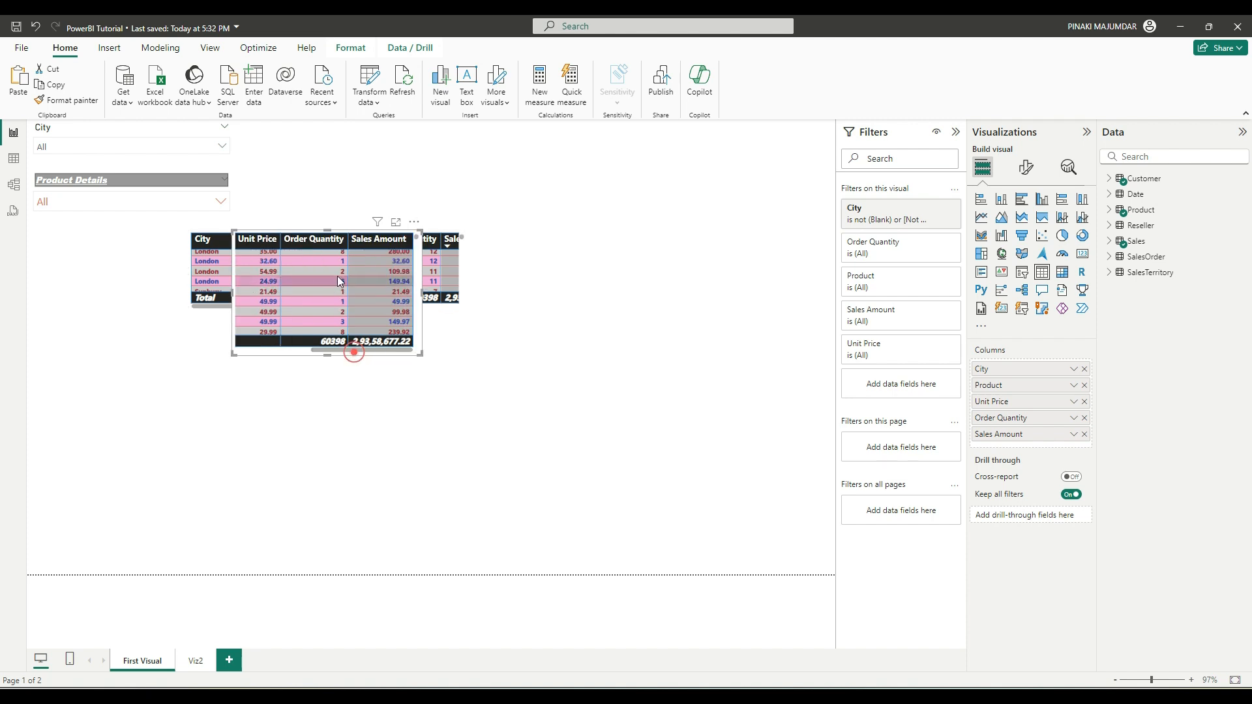
left_click_drag(333, 239, 549, 408)
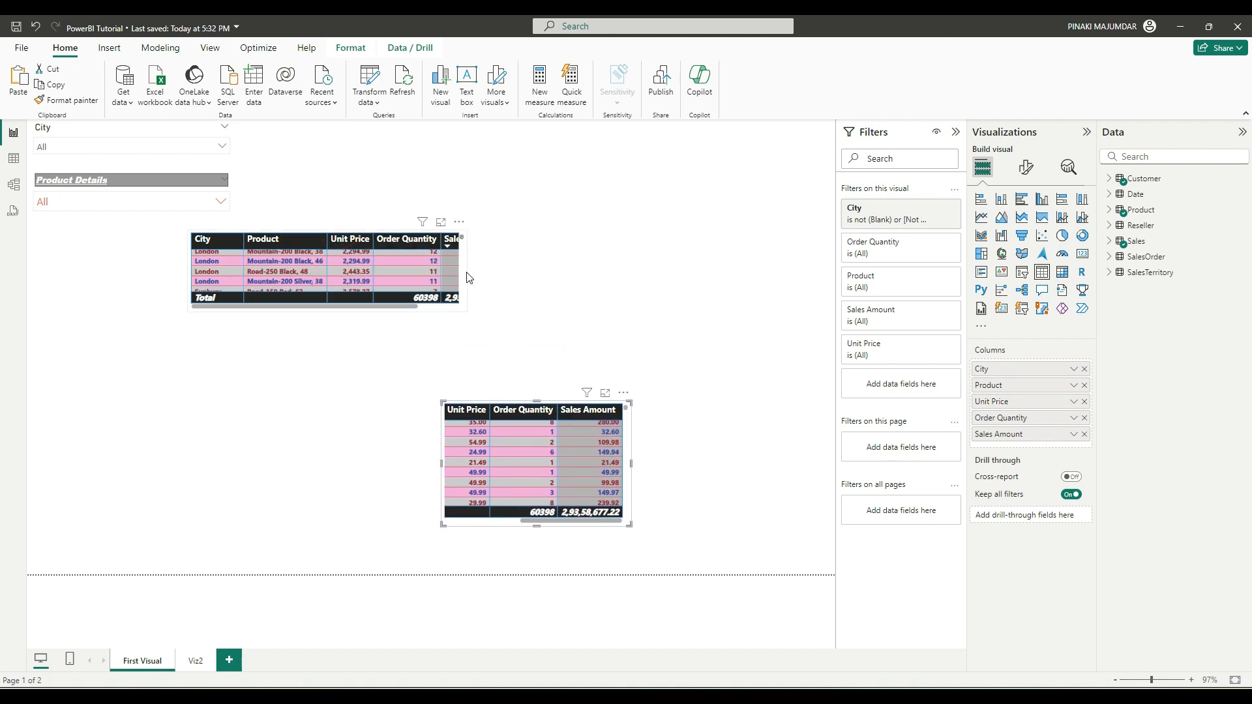
Step: Select both staggered tables together and bring their top edges level with Align top
left_click(467, 293, "ctrl")
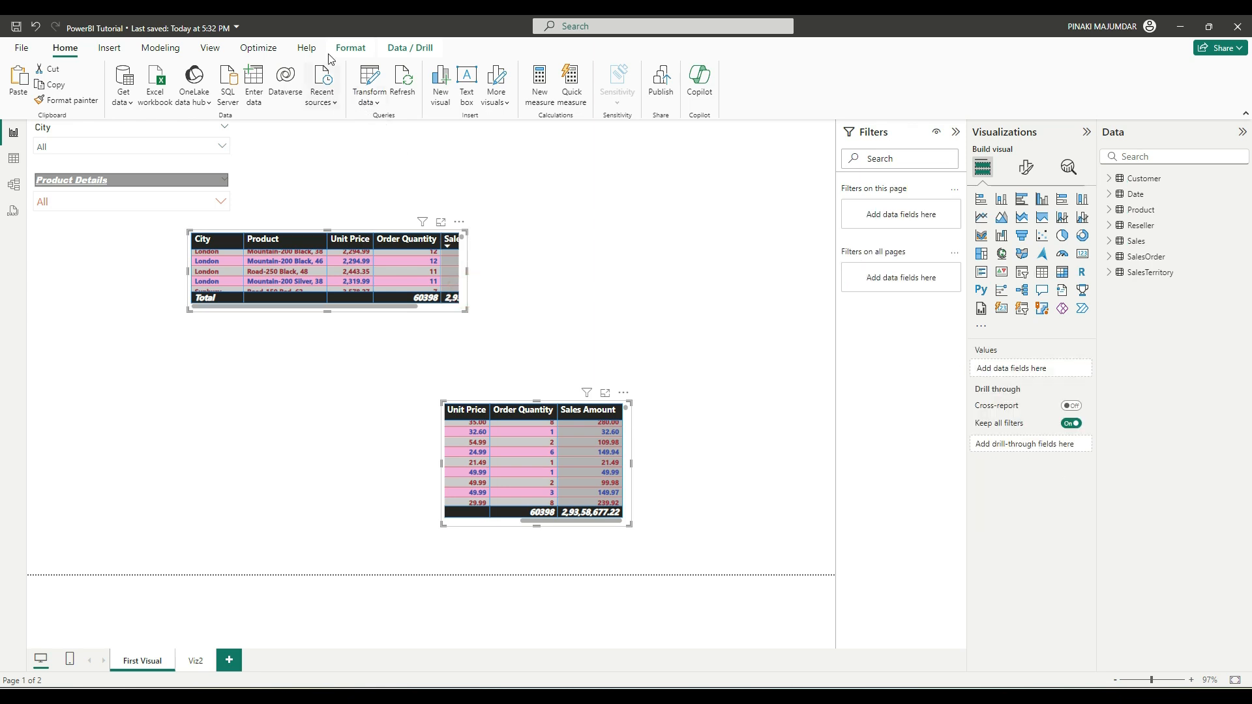
left_click(350, 48)
left_click(288, 99)
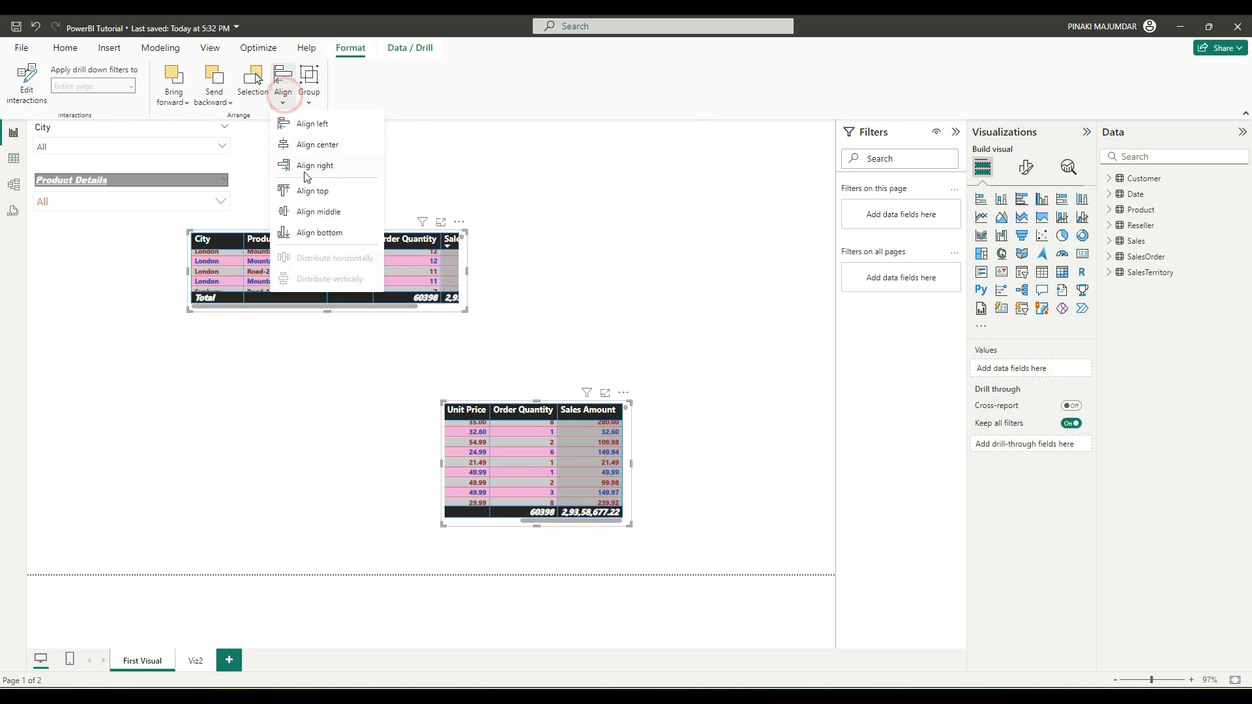
left_click(330, 195)
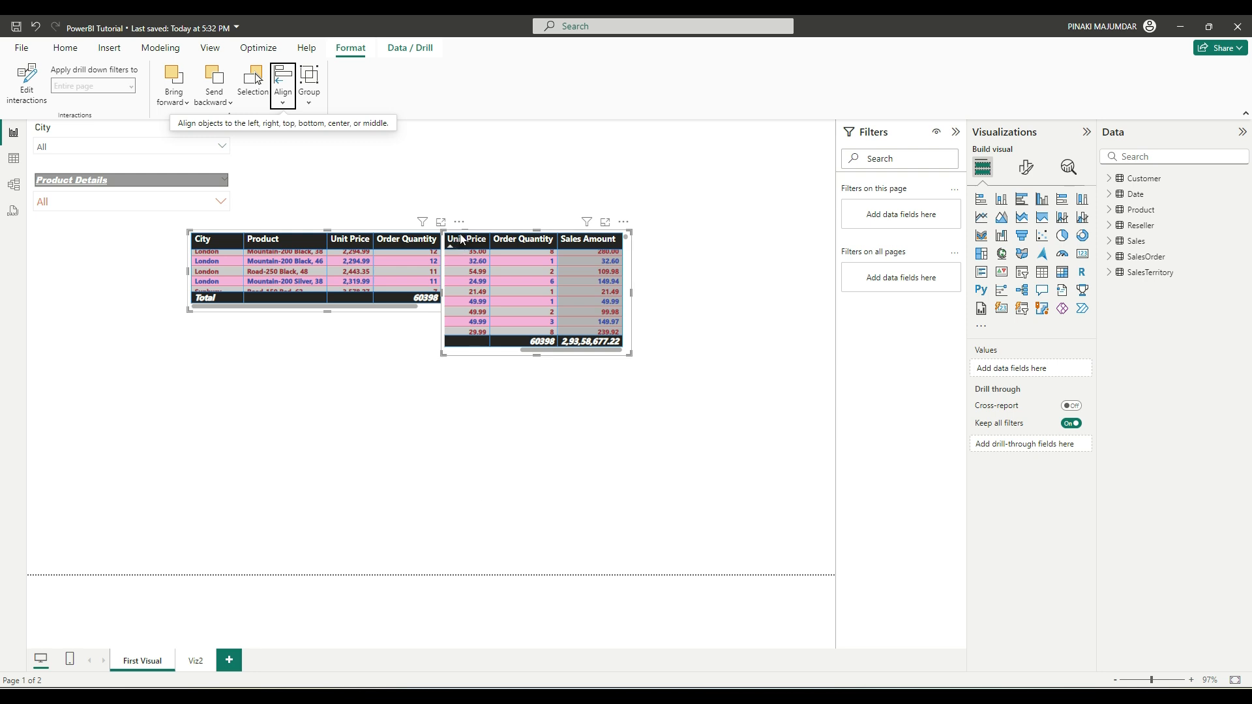
Step: Apply Align middle to both selected tables, undoing it once and reapplying it
left_click(285, 101)
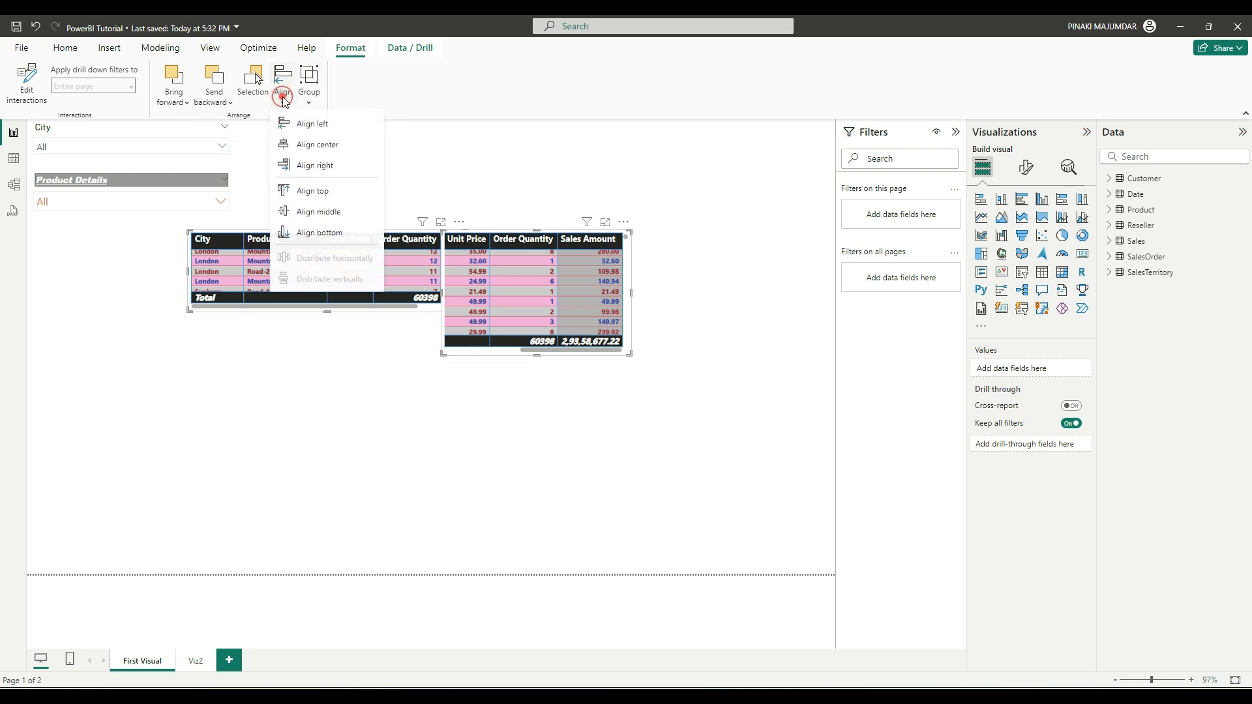
left_click(330, 218)
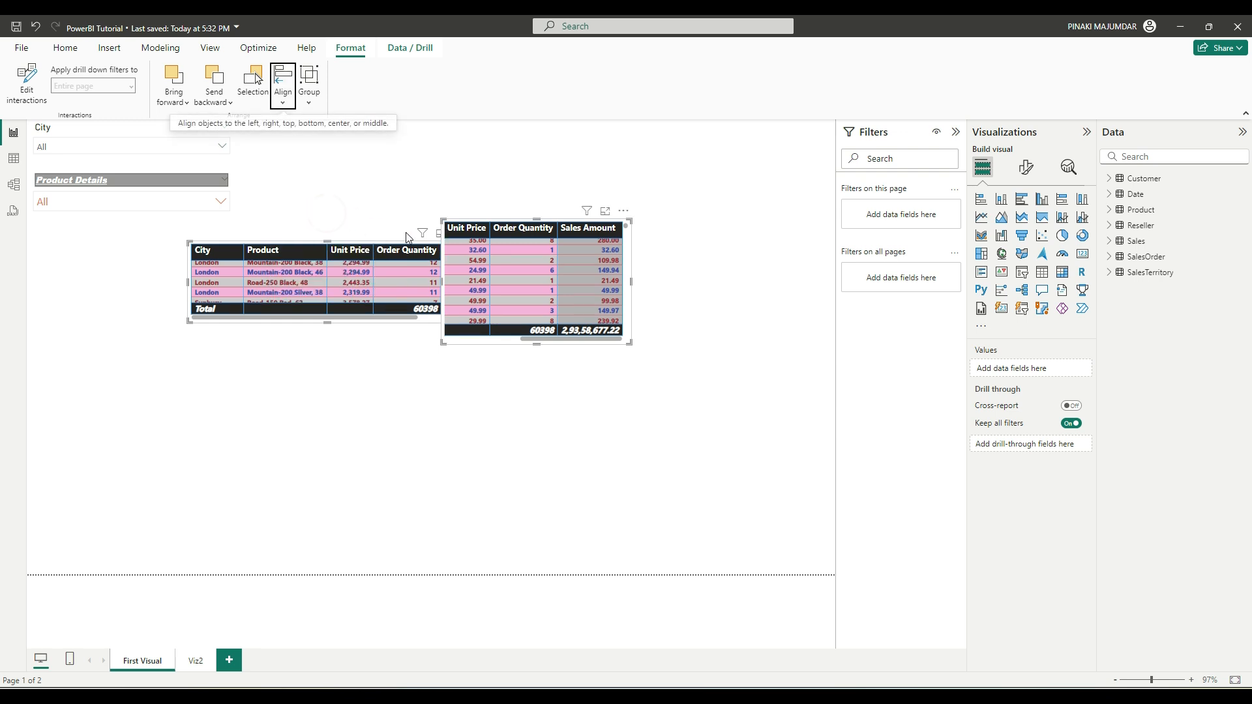
left_click(285, 101)
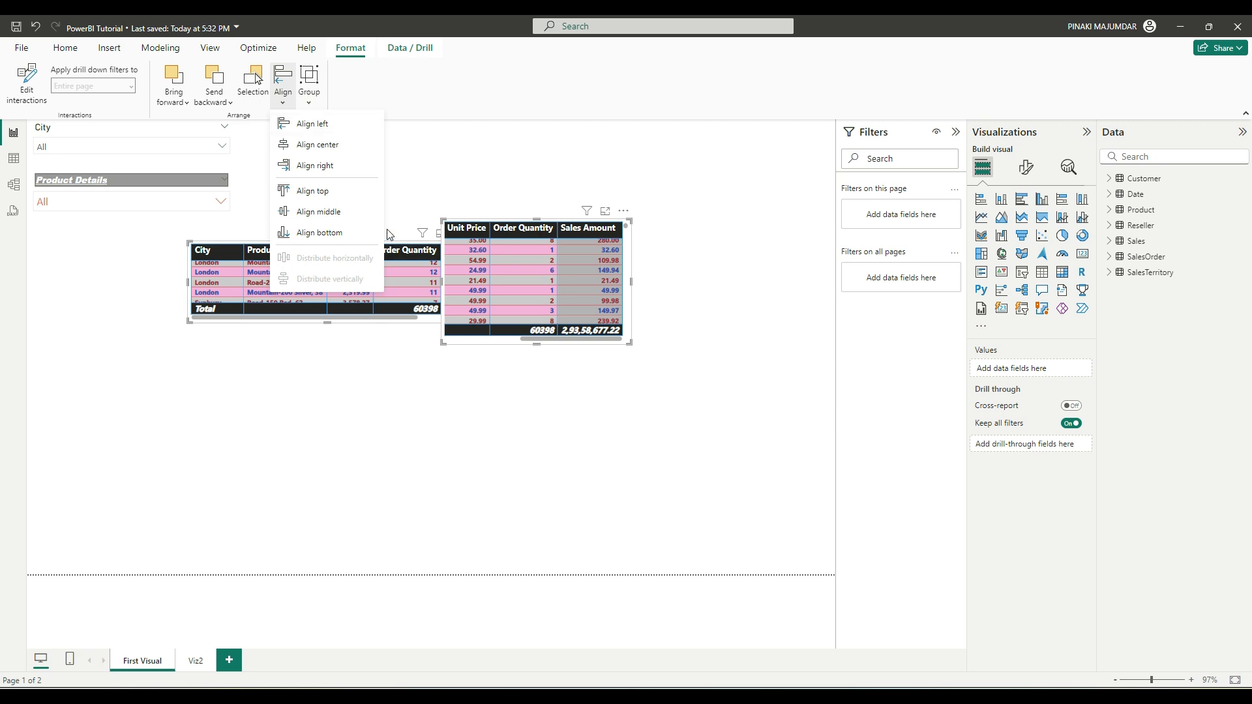
left_click(329, 214)
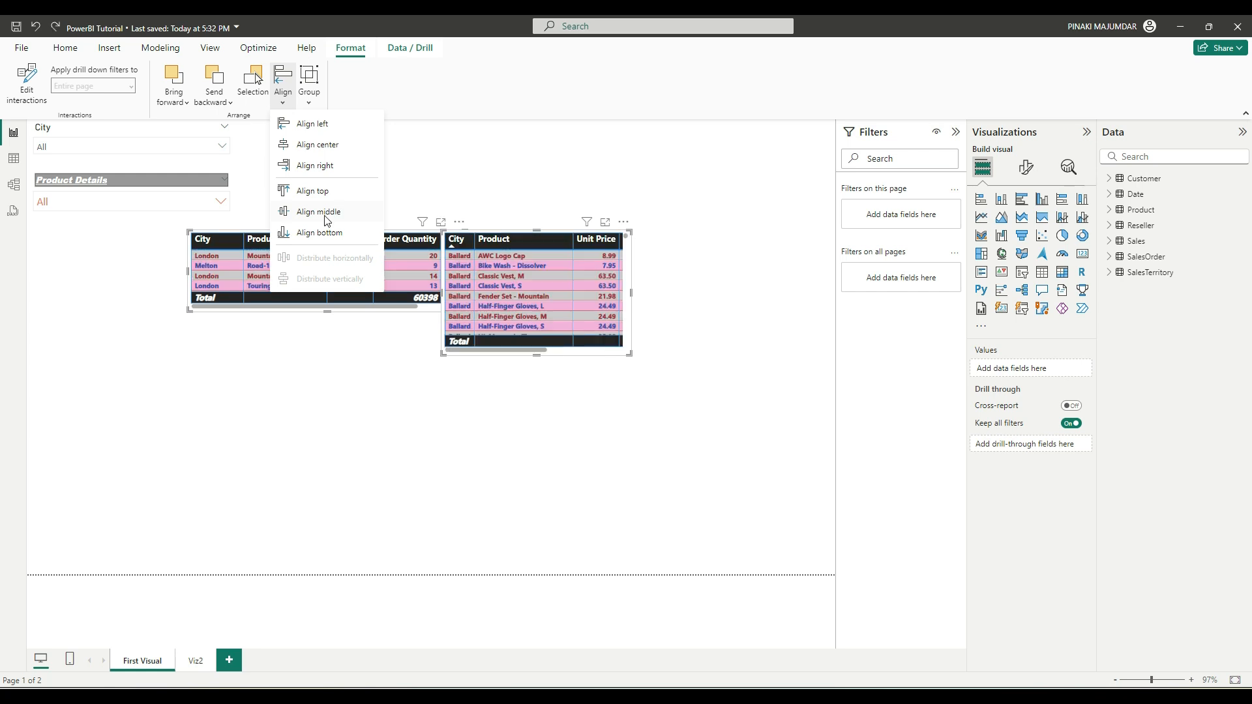
left_click(328, 213)
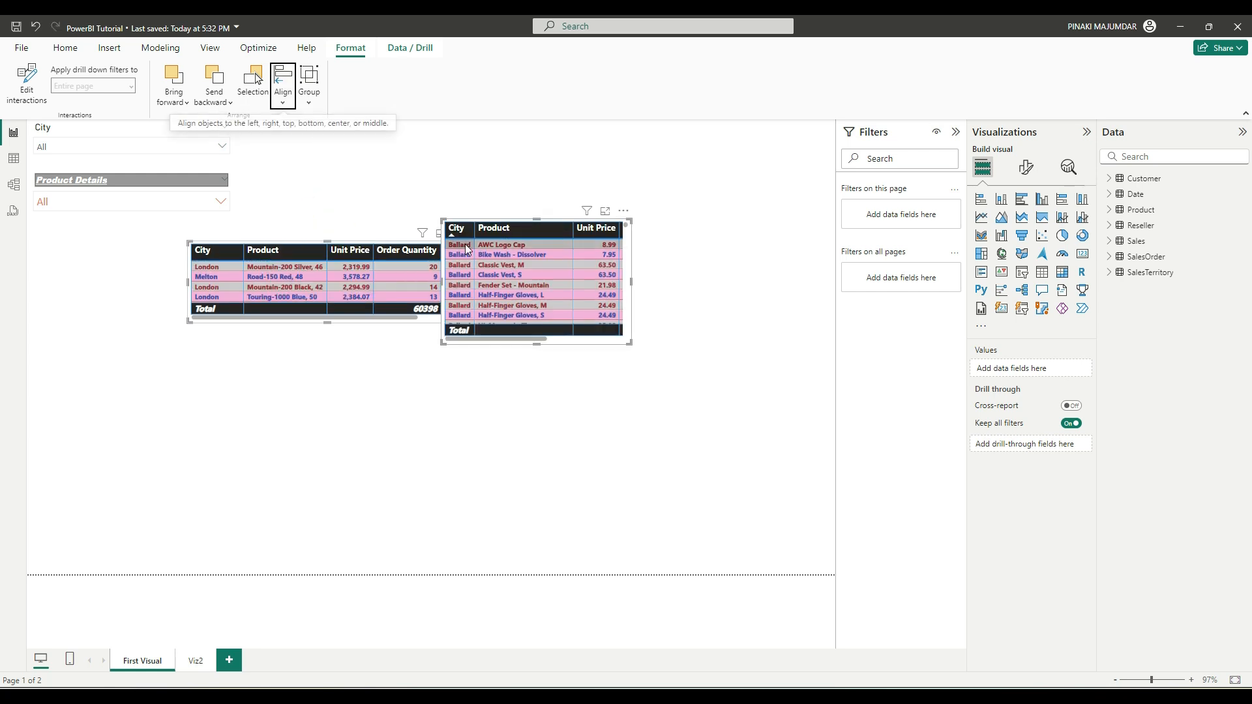
Step: Bring the bottom edges of both selected tables level with Align bottom
left_click(291, 104)
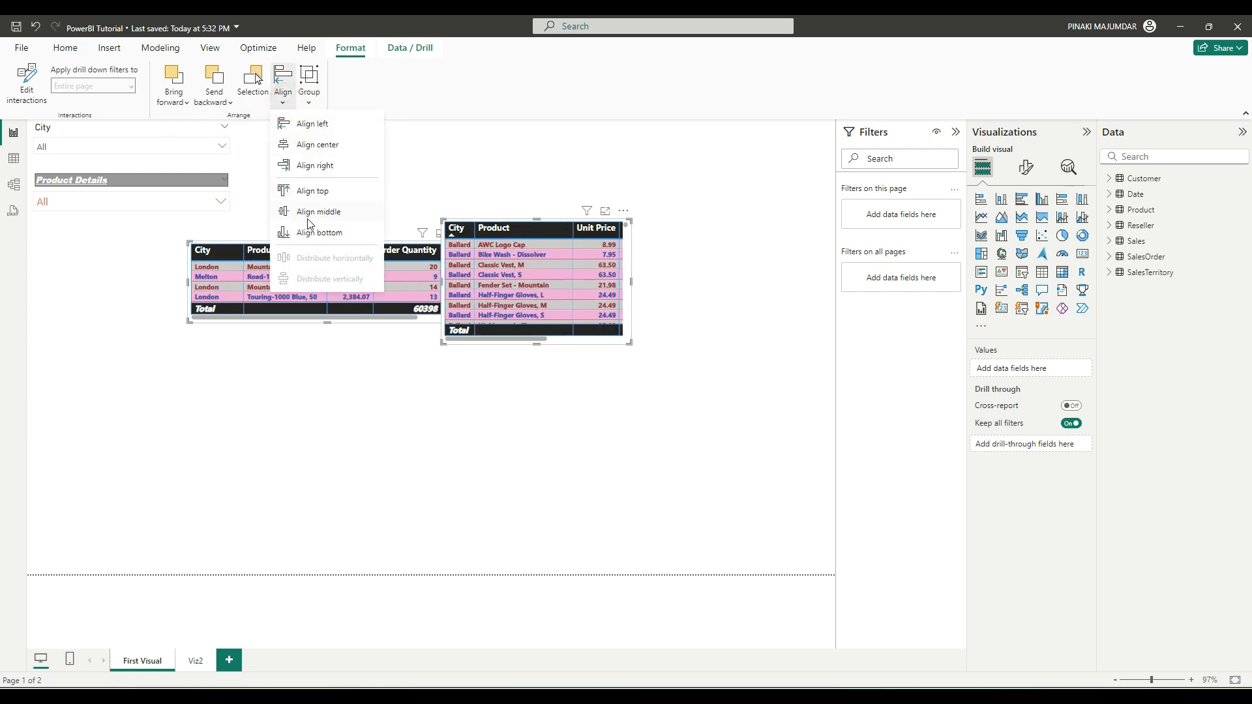
left_click(312, 232)
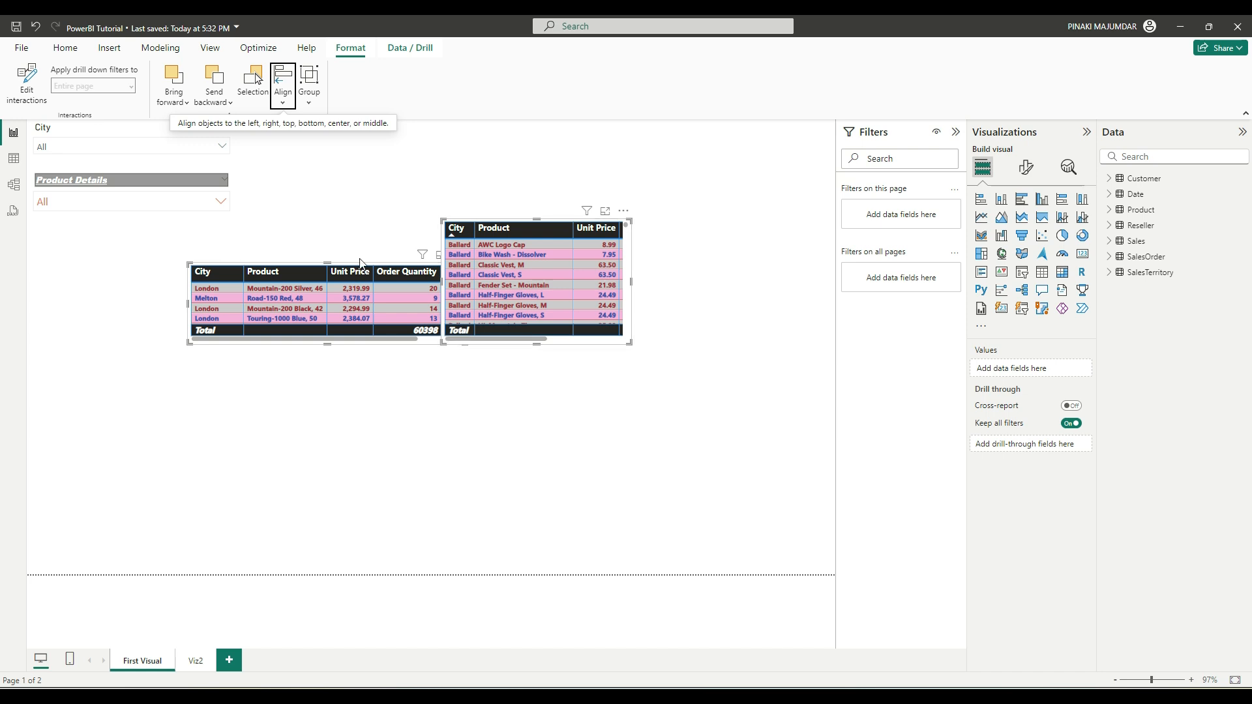
left_click(282, 84)
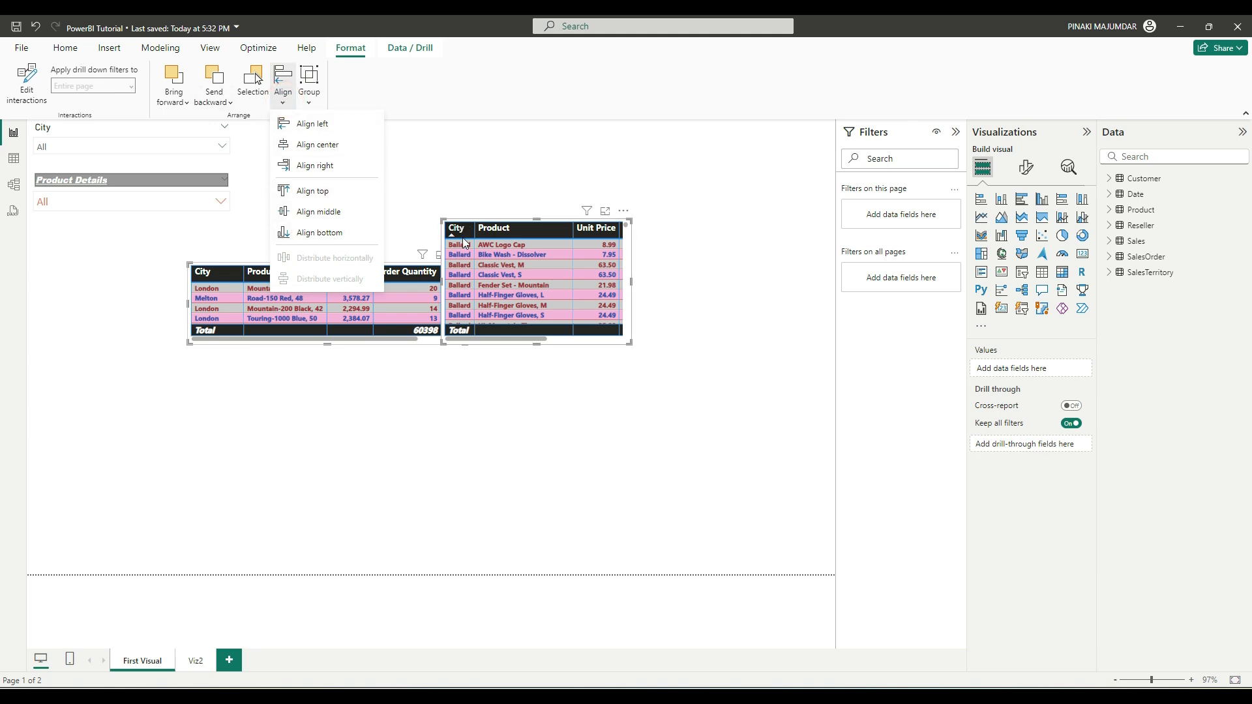
Step: Move the copied table so it overlaps the original table, and bring it forward one layer
left_click(474, 223)
left_click_drag(475, 223, 281, 303)
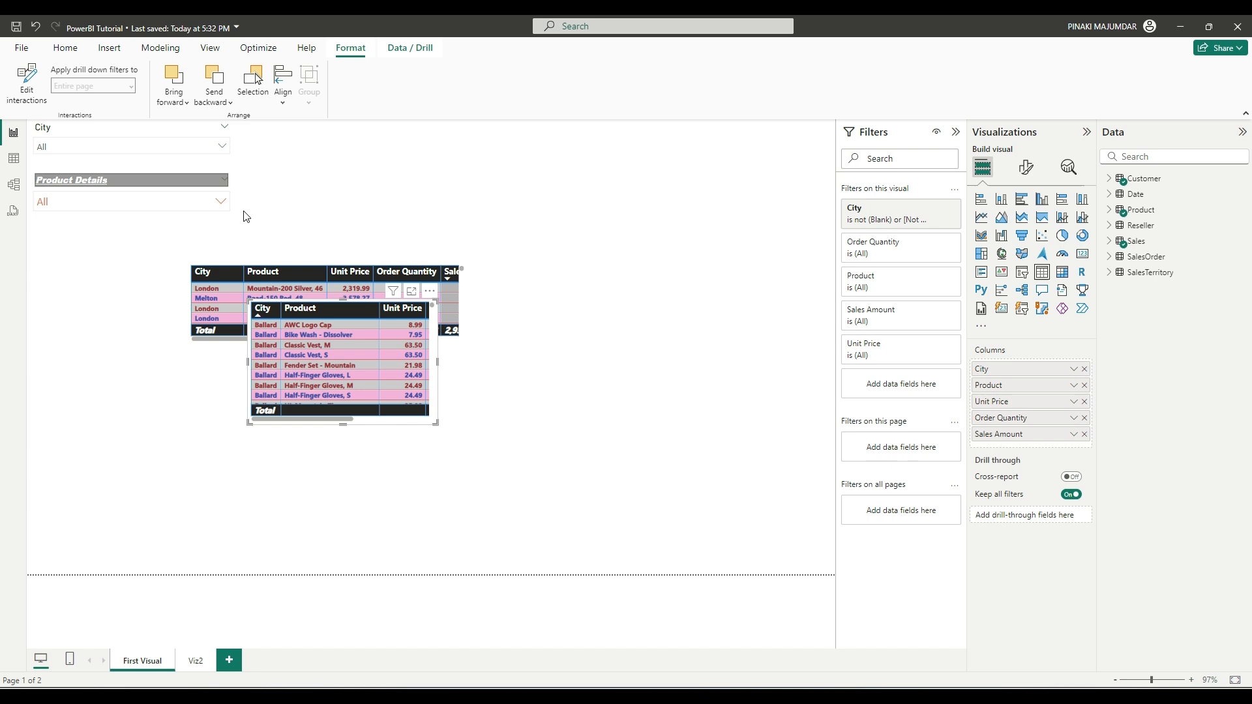
left_click(182, 107)
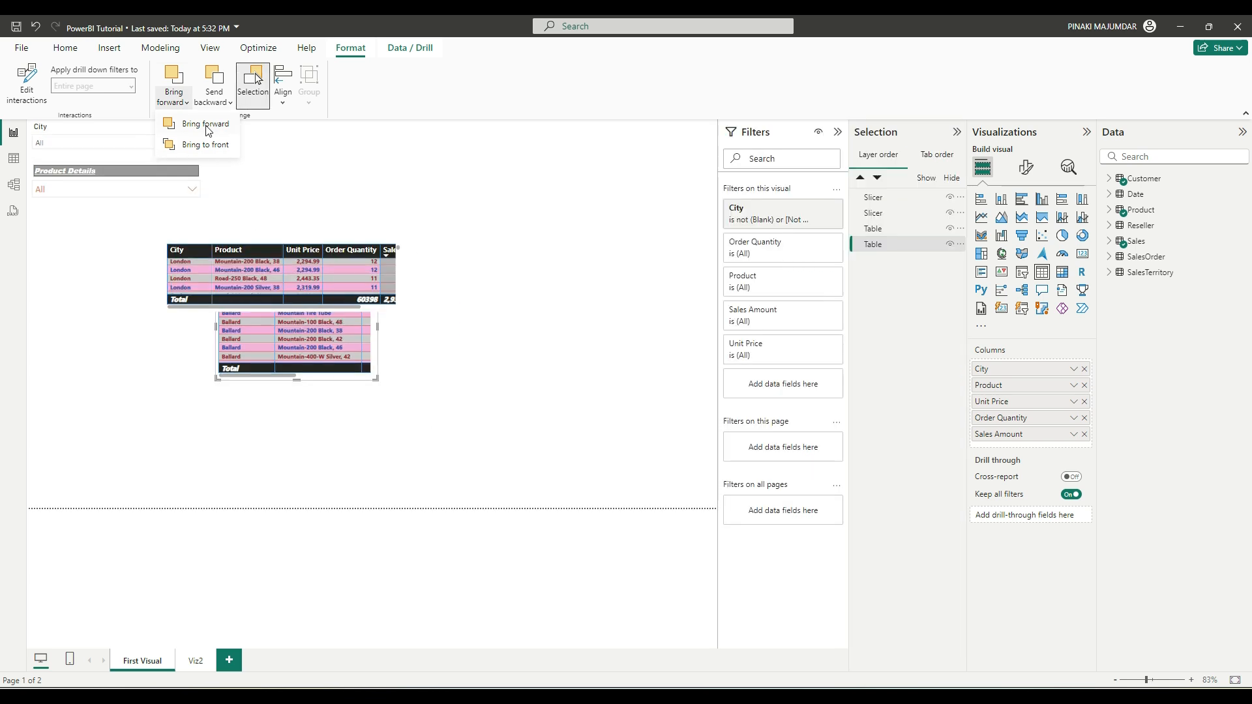
left_click(207, 130)
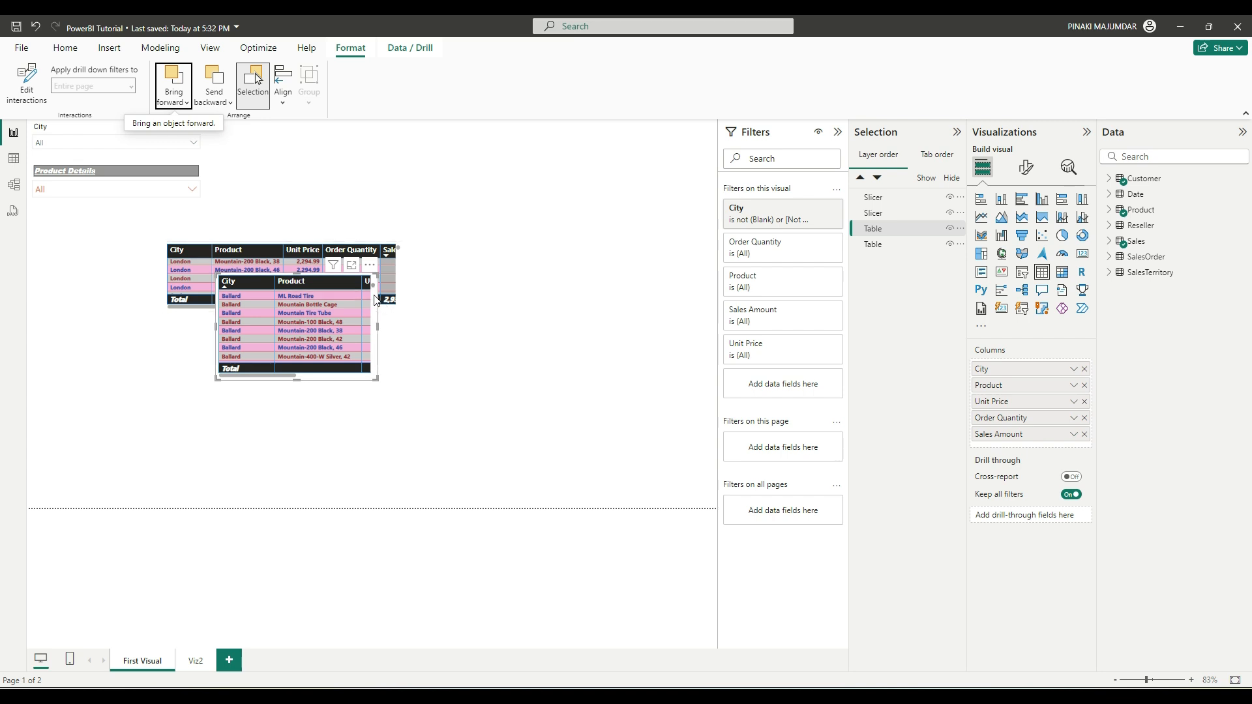
Step: Send the overlapping copied table backward one layer behind the original, and clear the selection
left_click(217, 104)
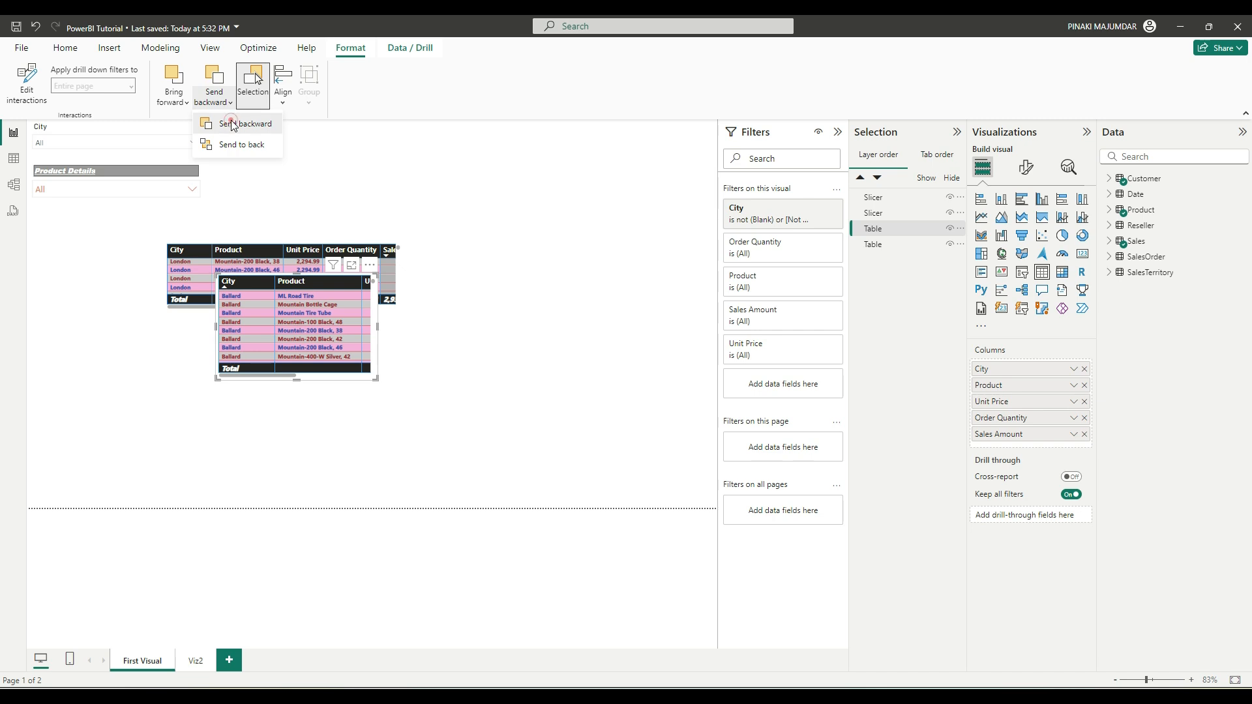
left_click(231, 122)
left_click(383, 204)
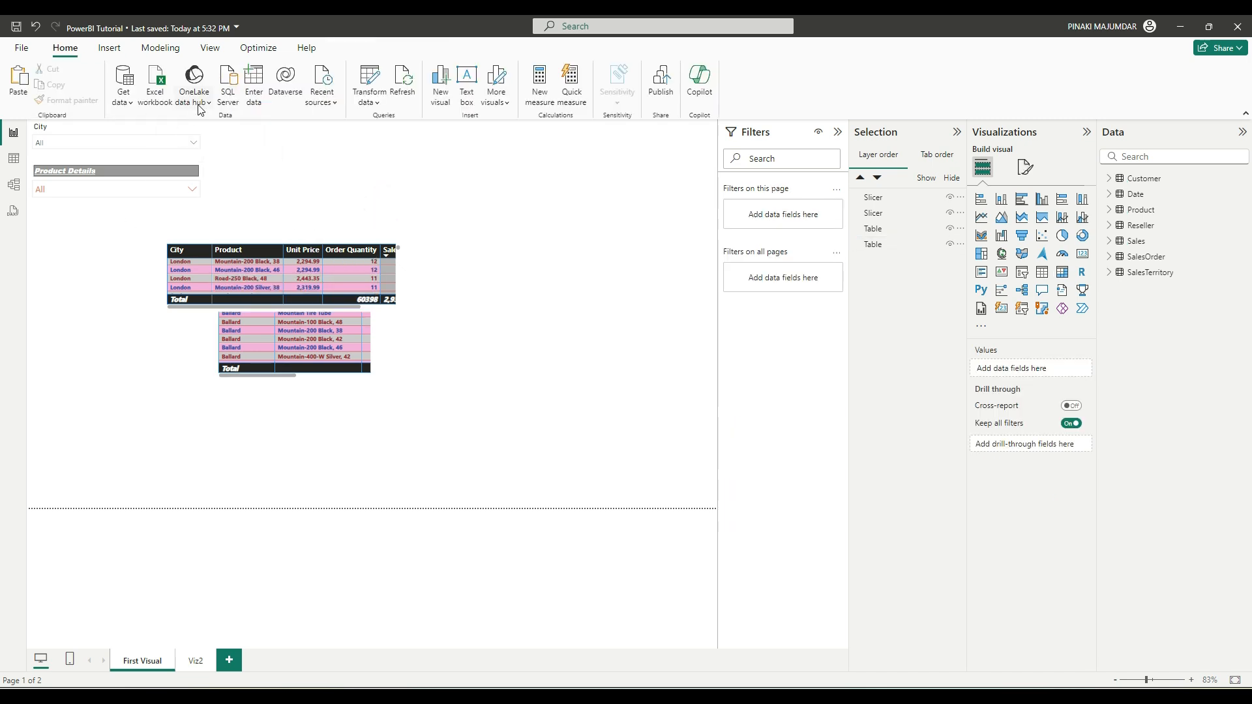
Step: Select both overlapping tables together and show their formatting commands
left_click(375, 326)
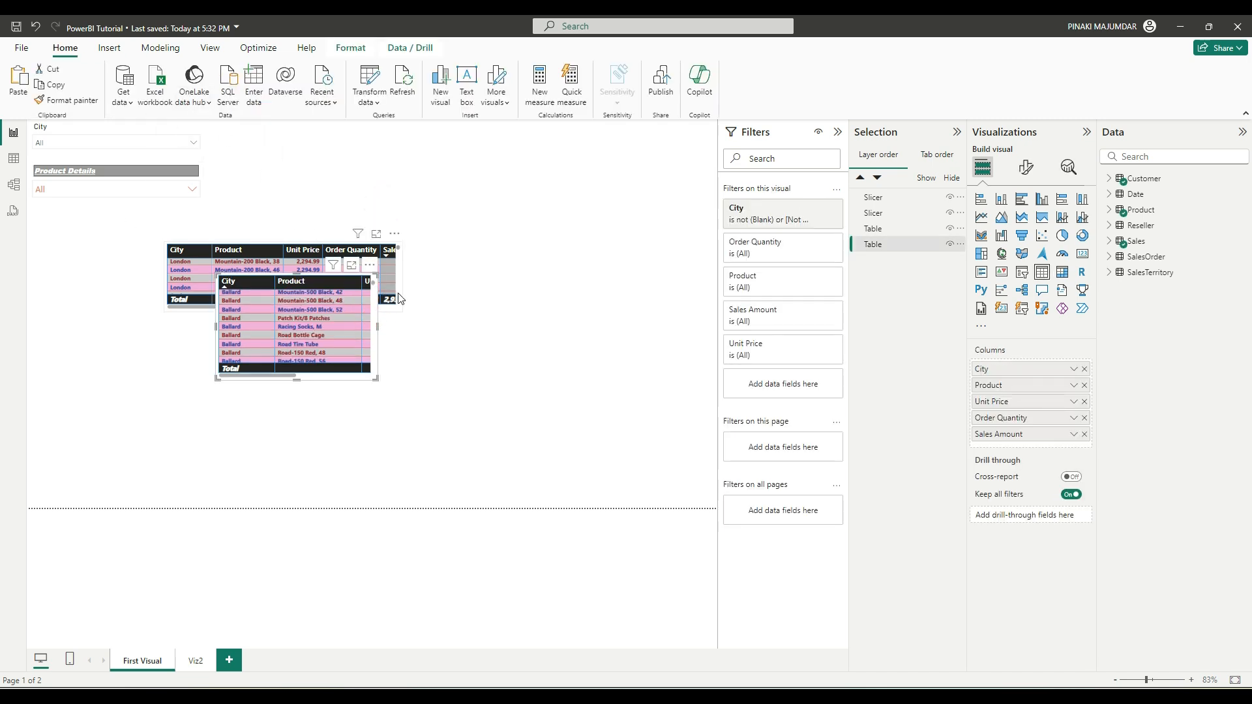
left_click(400, 299, "ctrl")
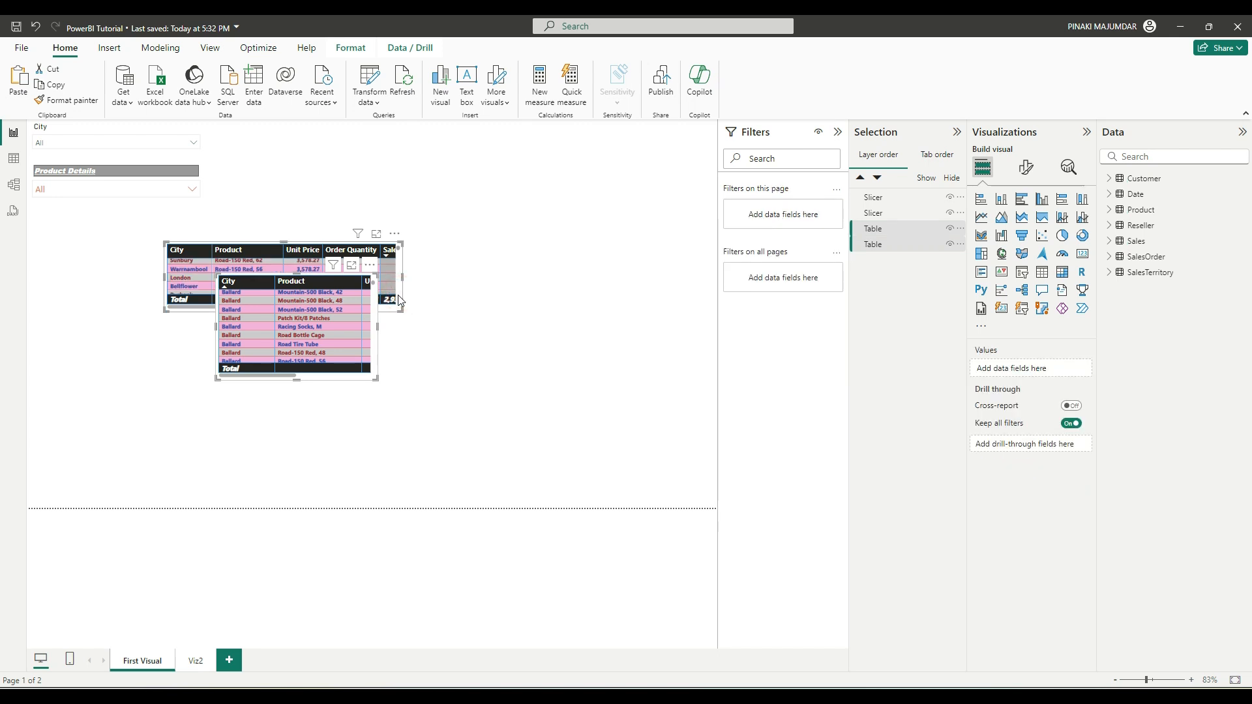
left_click(355, 49)
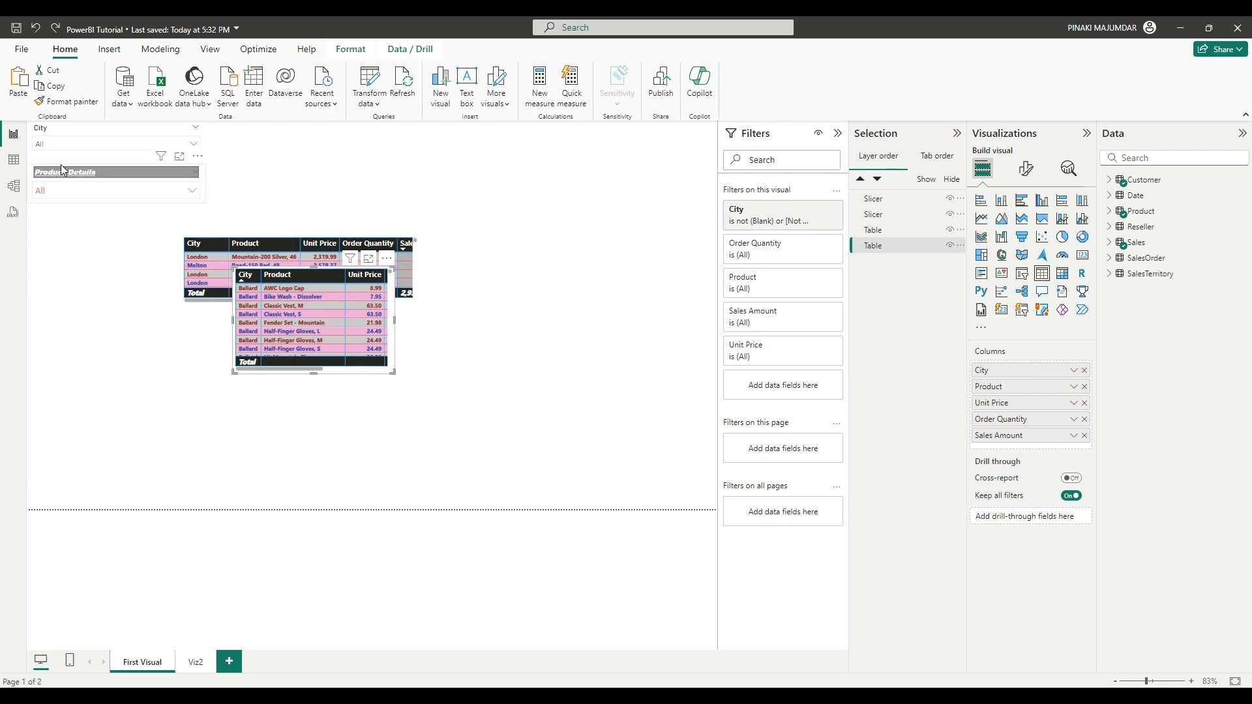
Step: Open the Date table in Table view and examine its date, fiscal and month columns
left_click(20, 164)
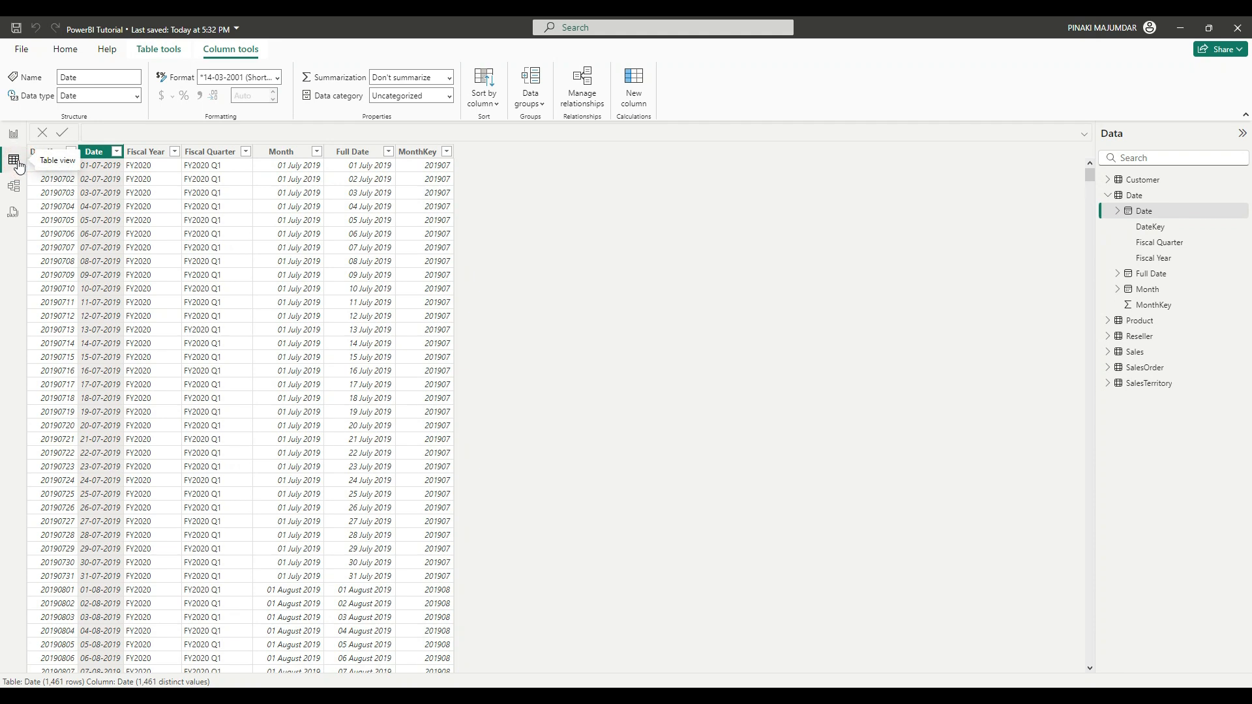
left_click(1134, 195)
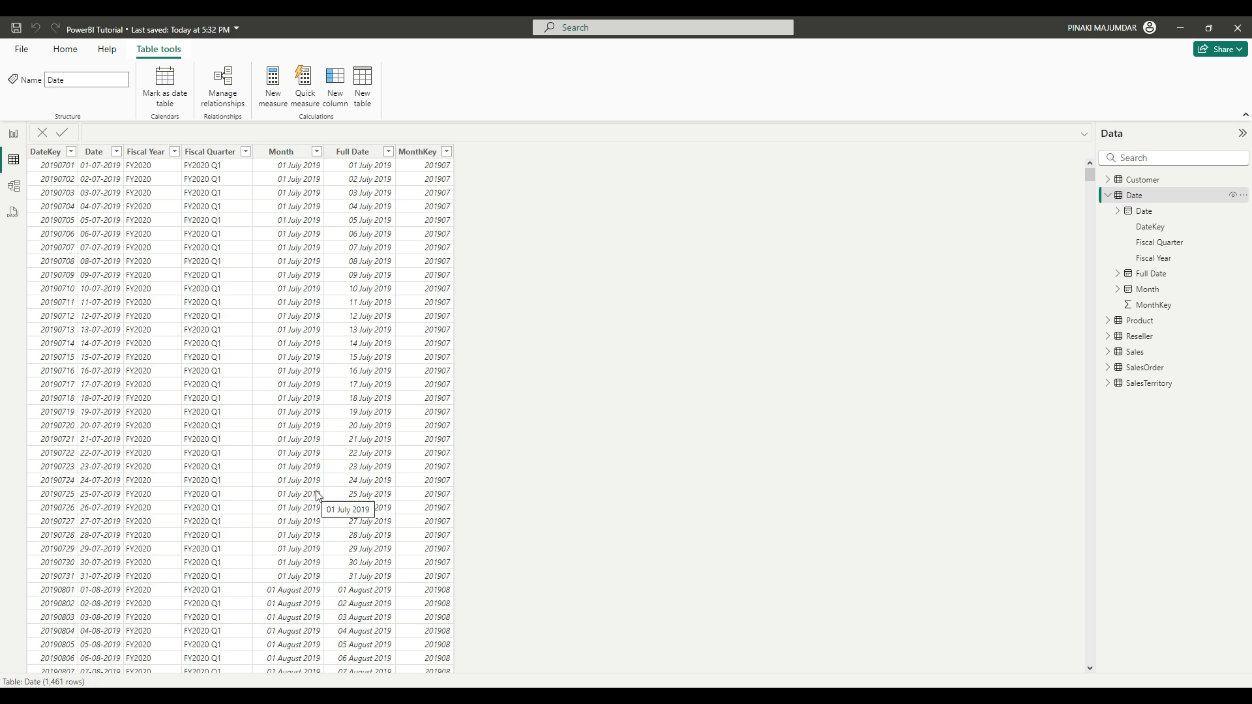
scroll(310, 641, "down", 13)
scroll(311, 641, "down", 3)
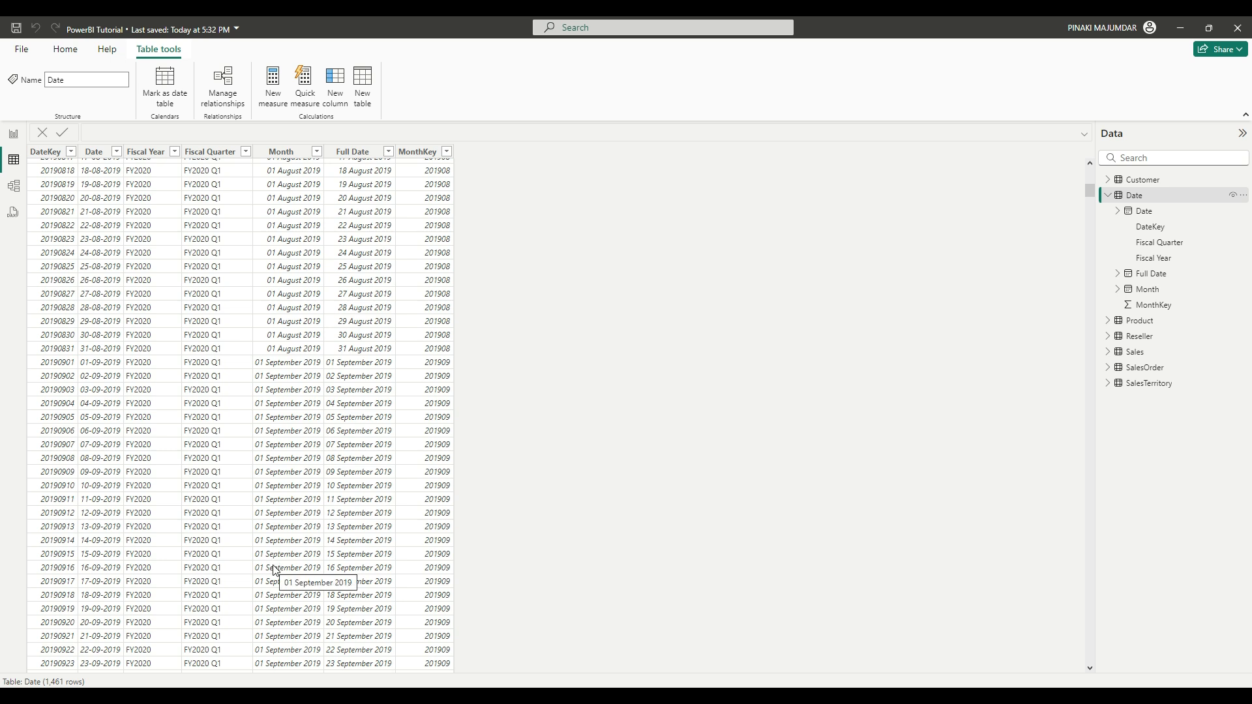
scroll(274, 571, "down", 20)
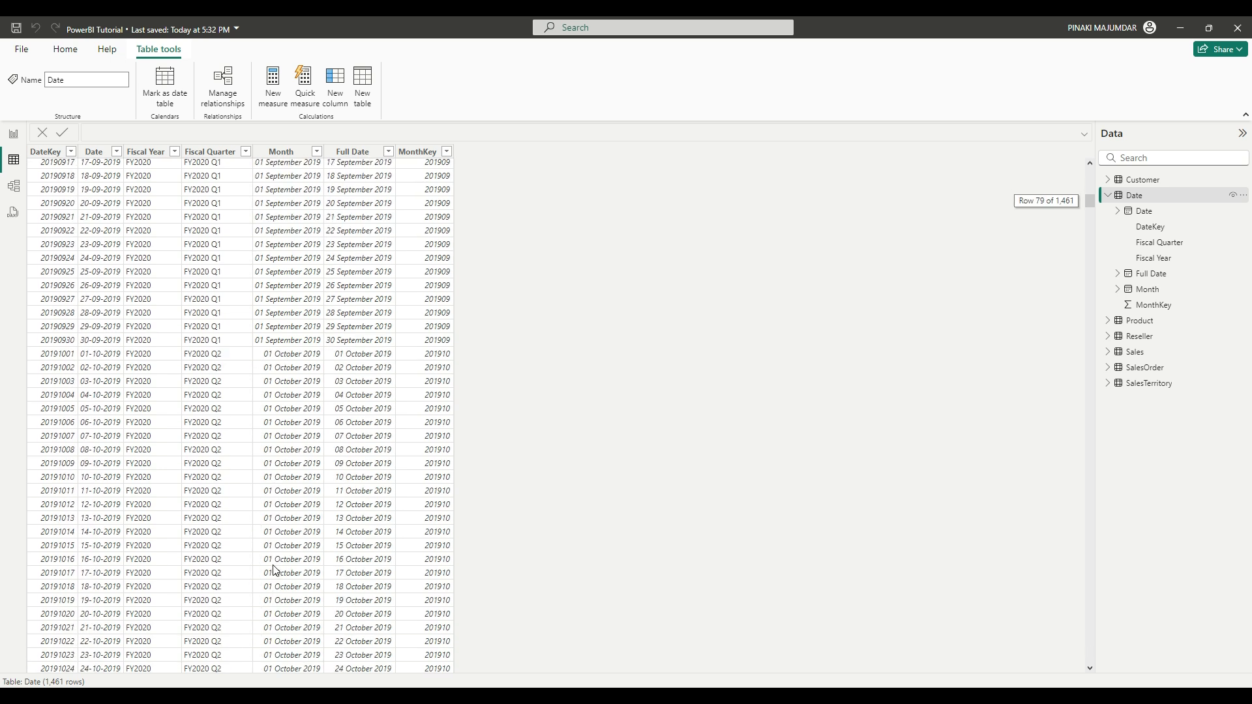
scroll(285, 534, "down", 15)
scroll(285, 535, "down", 3)
scroll(287, 580, "up", 4)
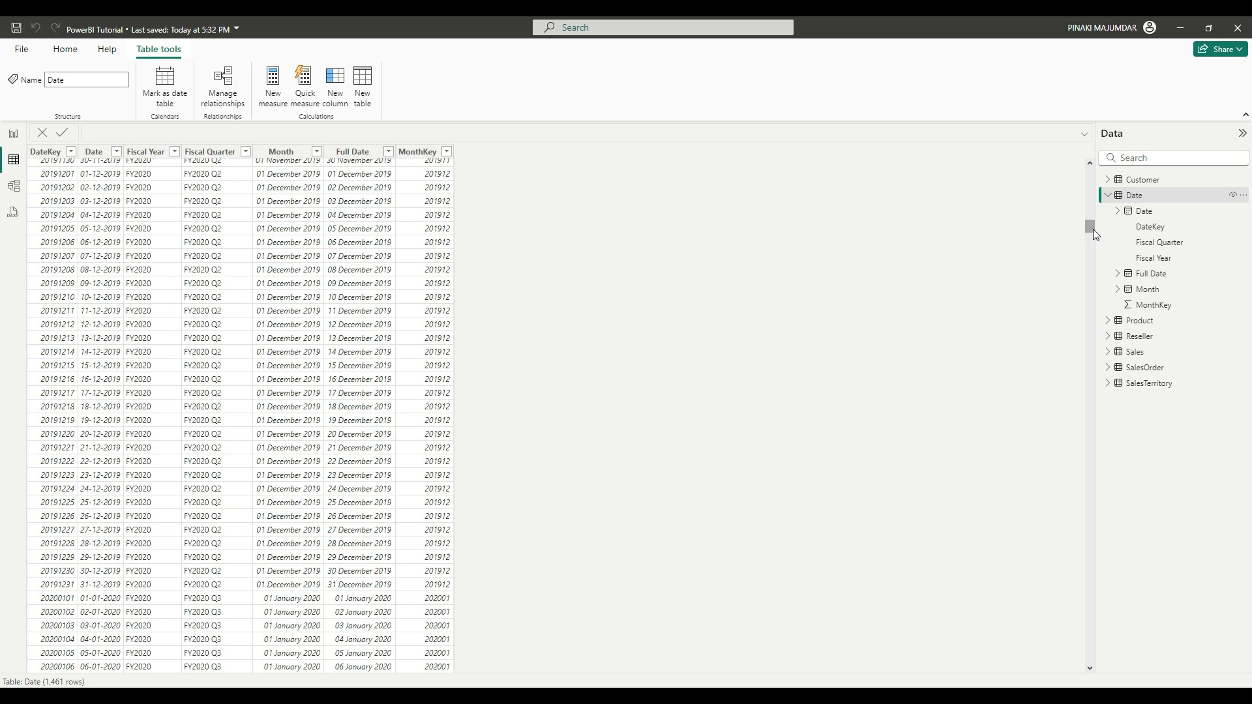
left_click_drag(1090, 225, 1090, 171)
Step: Set the display format of the Date table's Month and Full Date columns to 2001-03 (yyyy-mm)
left_click(65, 49)
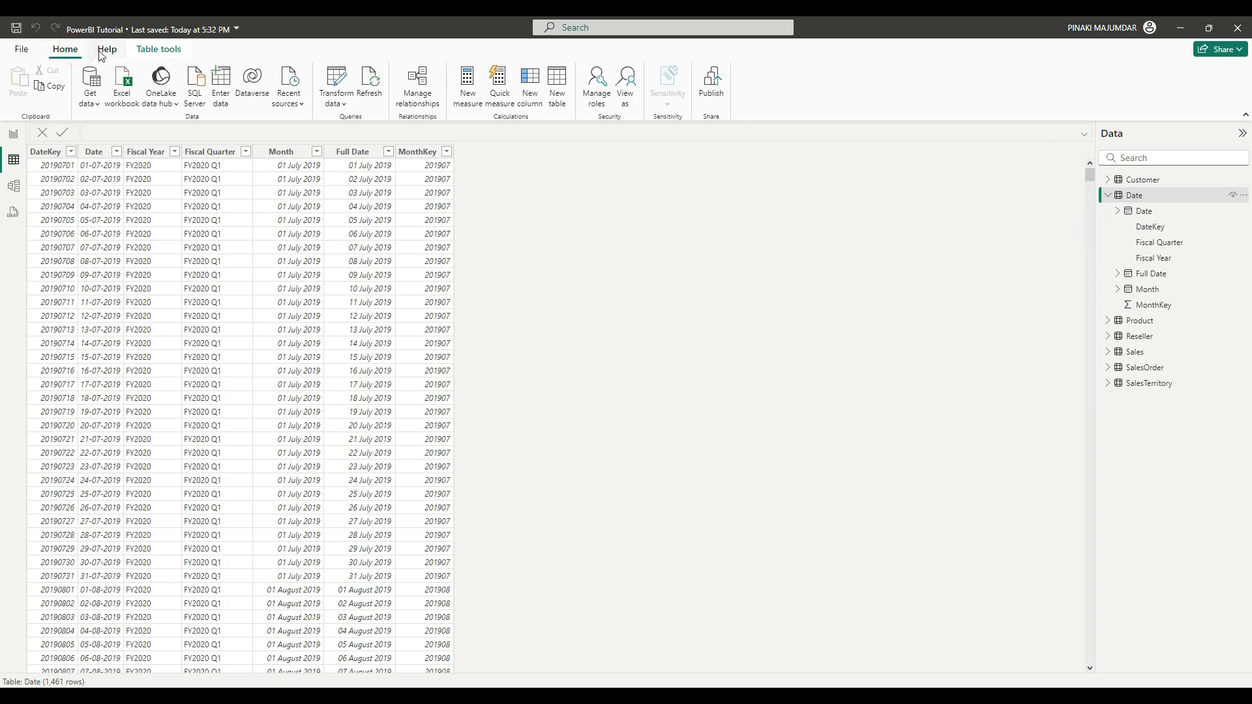
left_click(269, 155)
left_click(294, 155)
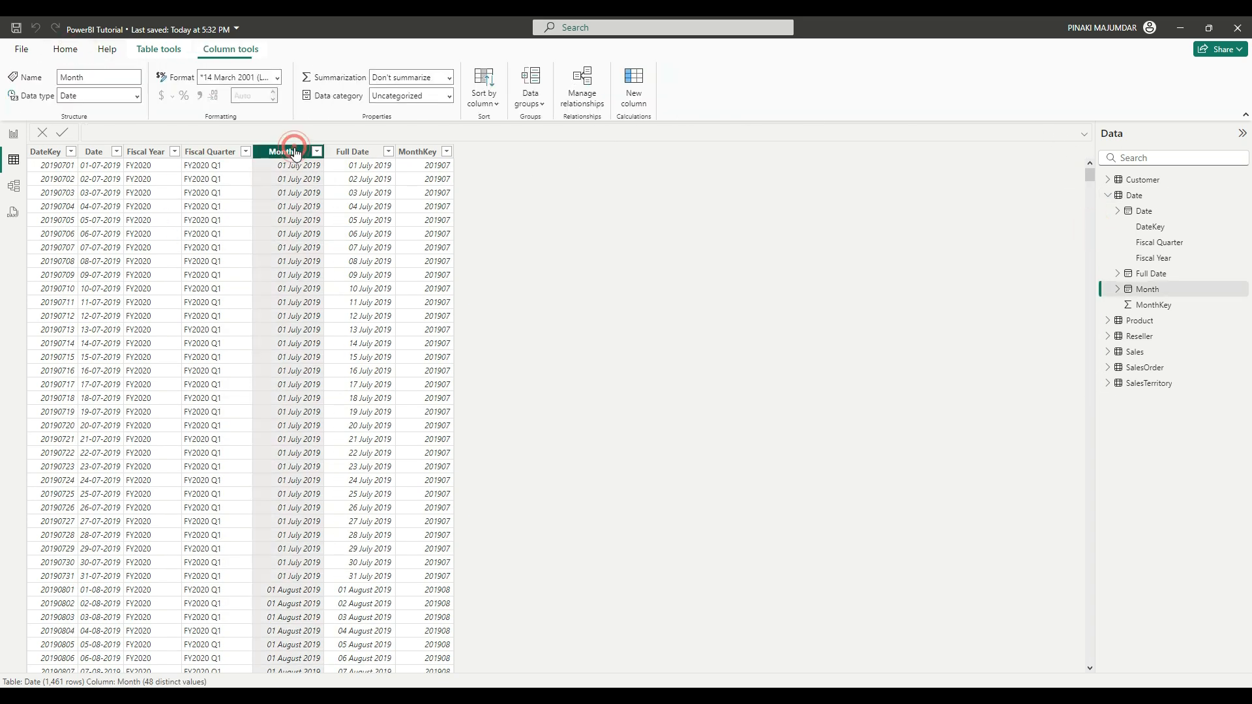
left_click(279, 79)
left_click(279, 79)
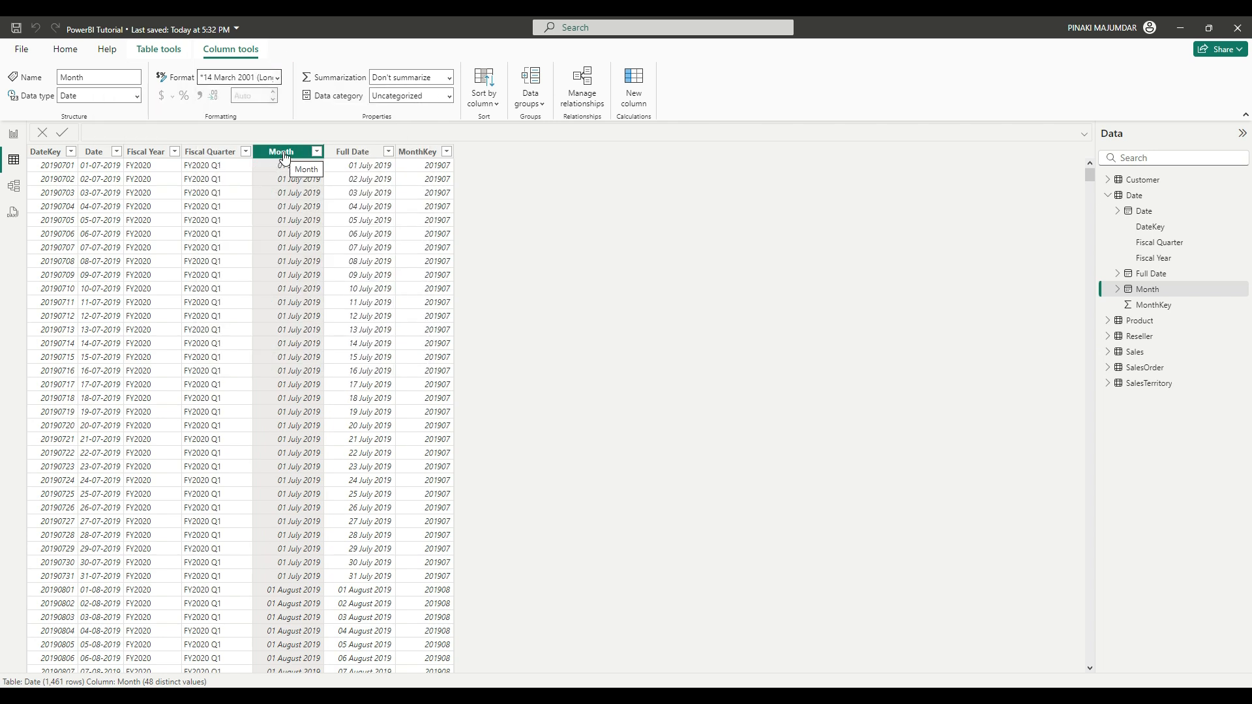
left_click(279, 78)
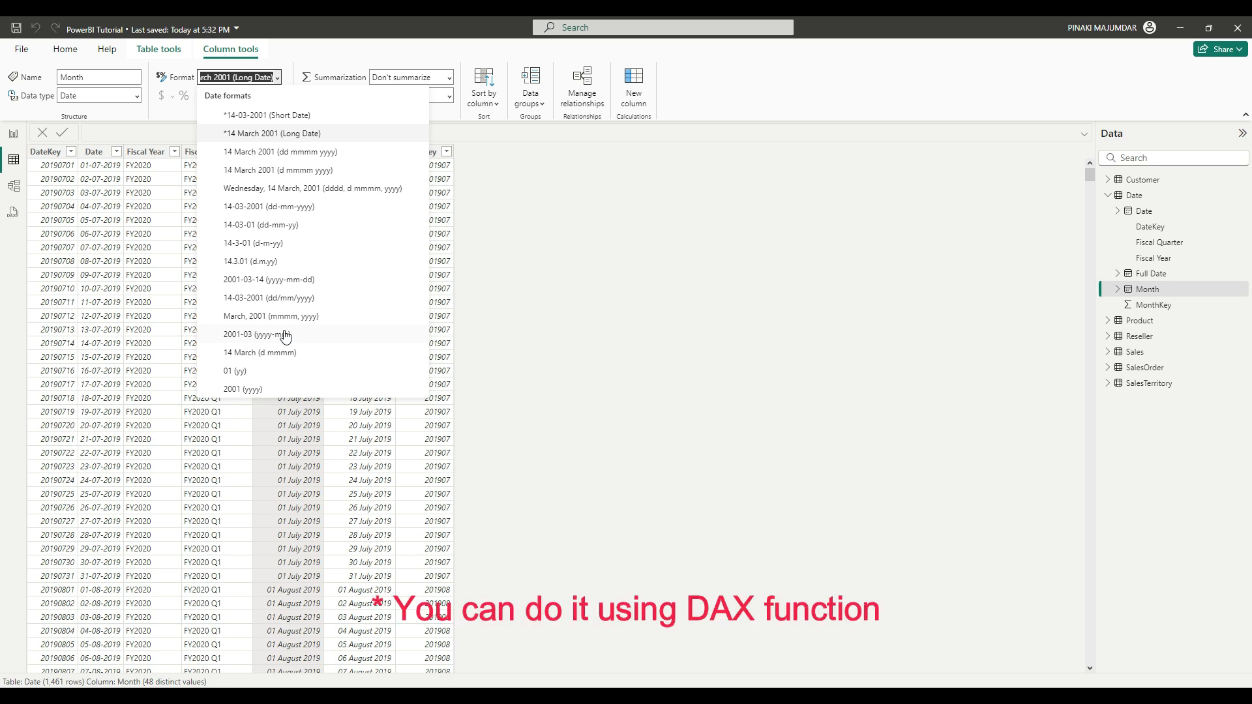
left_click(515, 227)
left_click(278, 77)
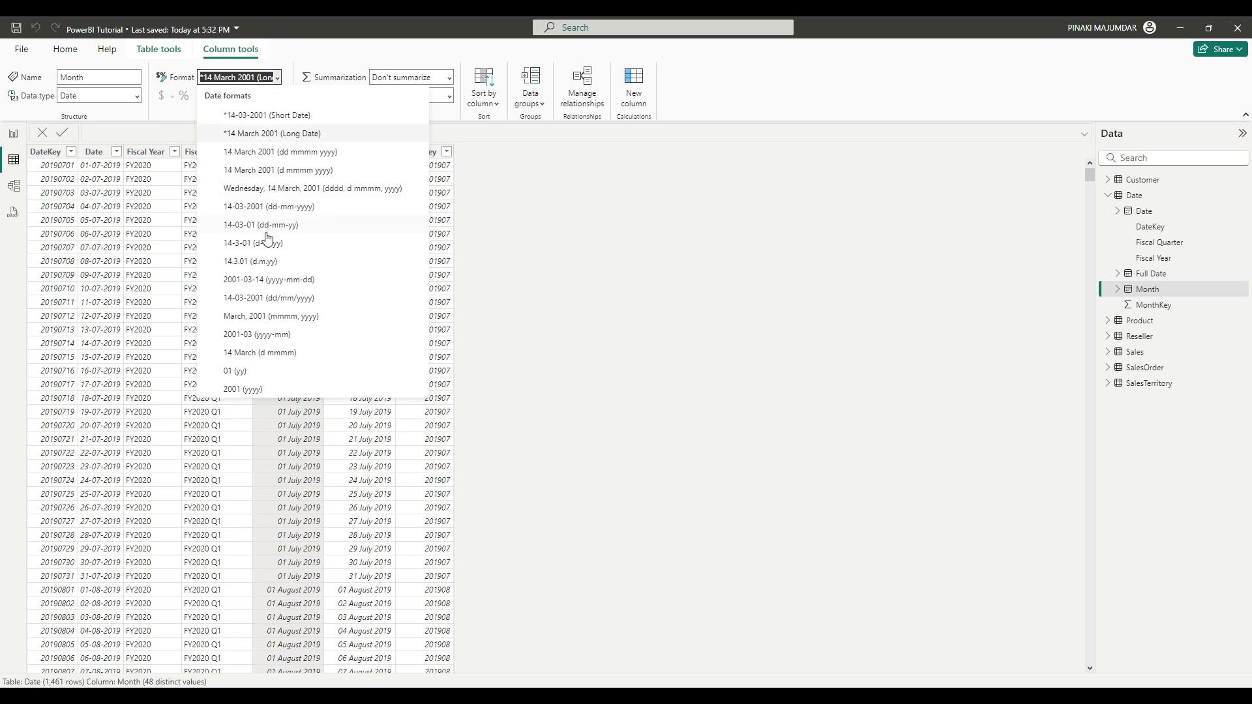
left_click(260, 336)
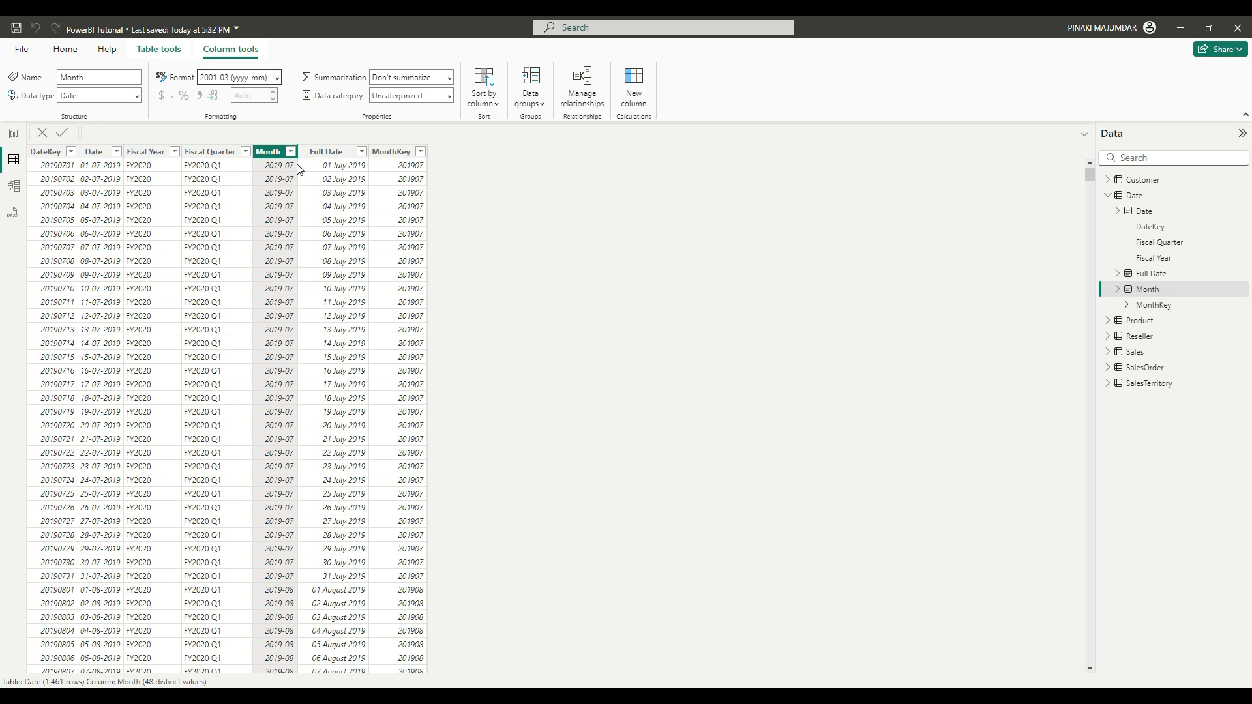
left_click(1150, 274)
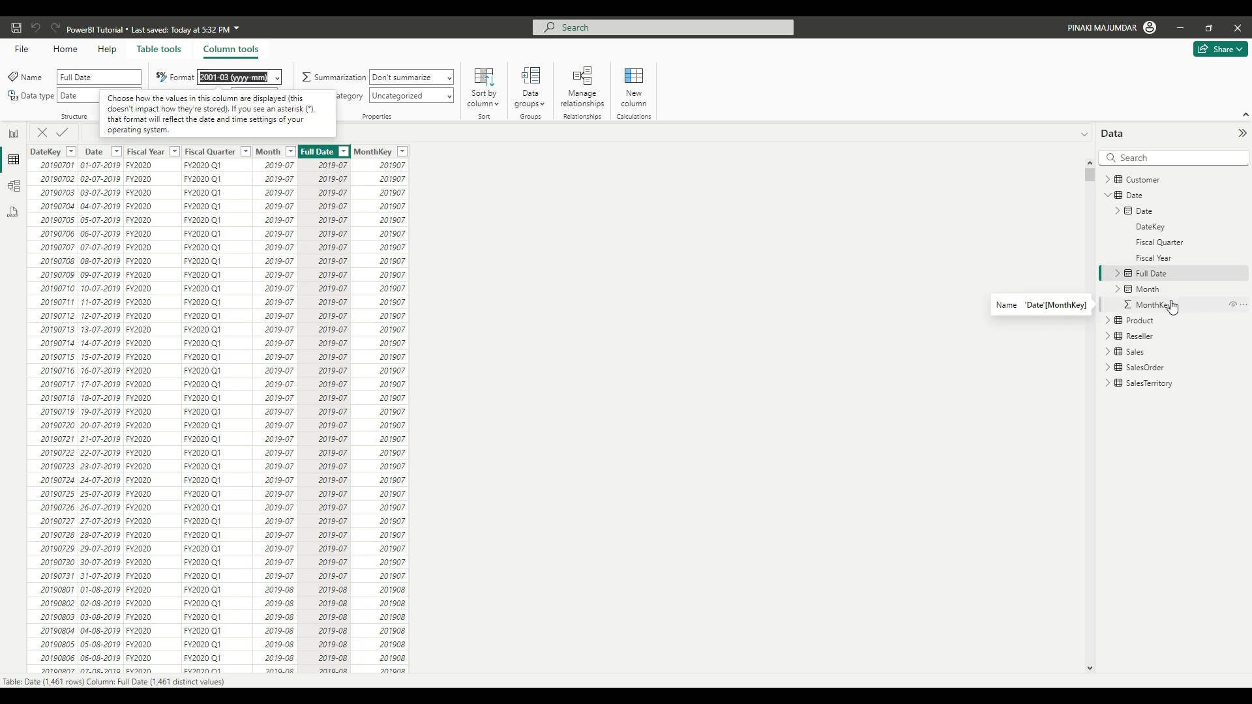
Step: Format the Unit Price column of the Sales table as Currency
left_click(1116, 354)
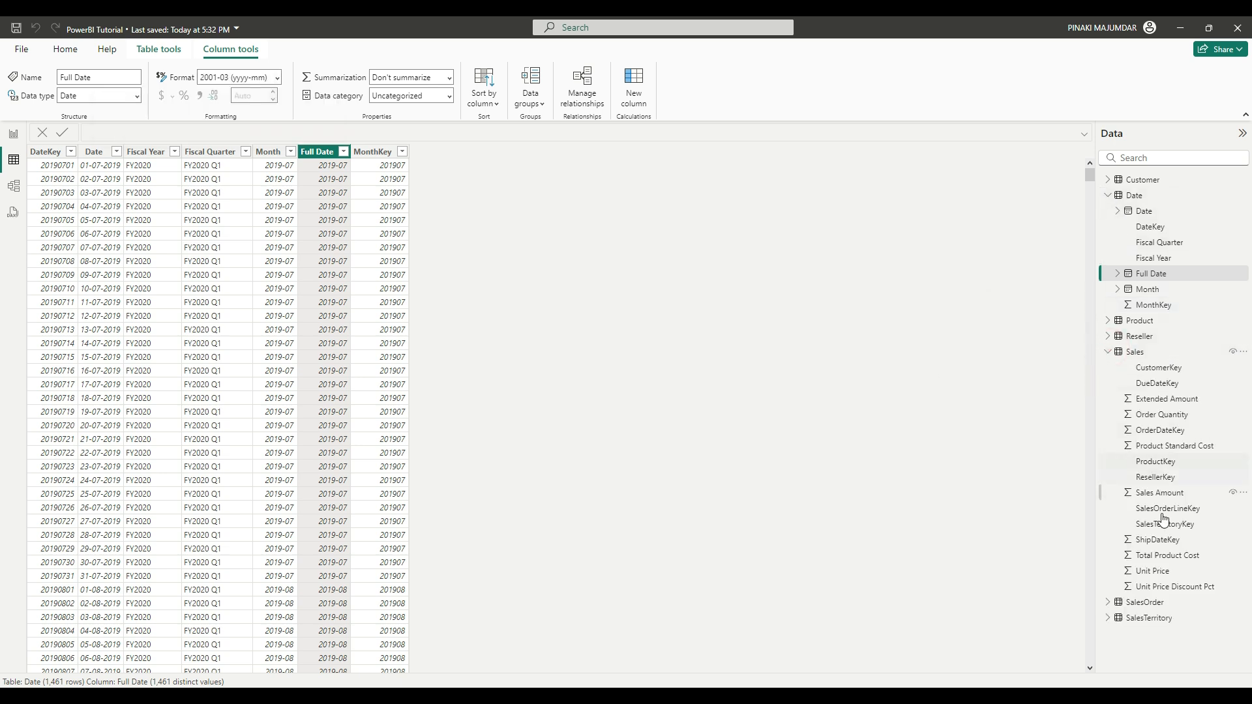
left_click(1166, 572)
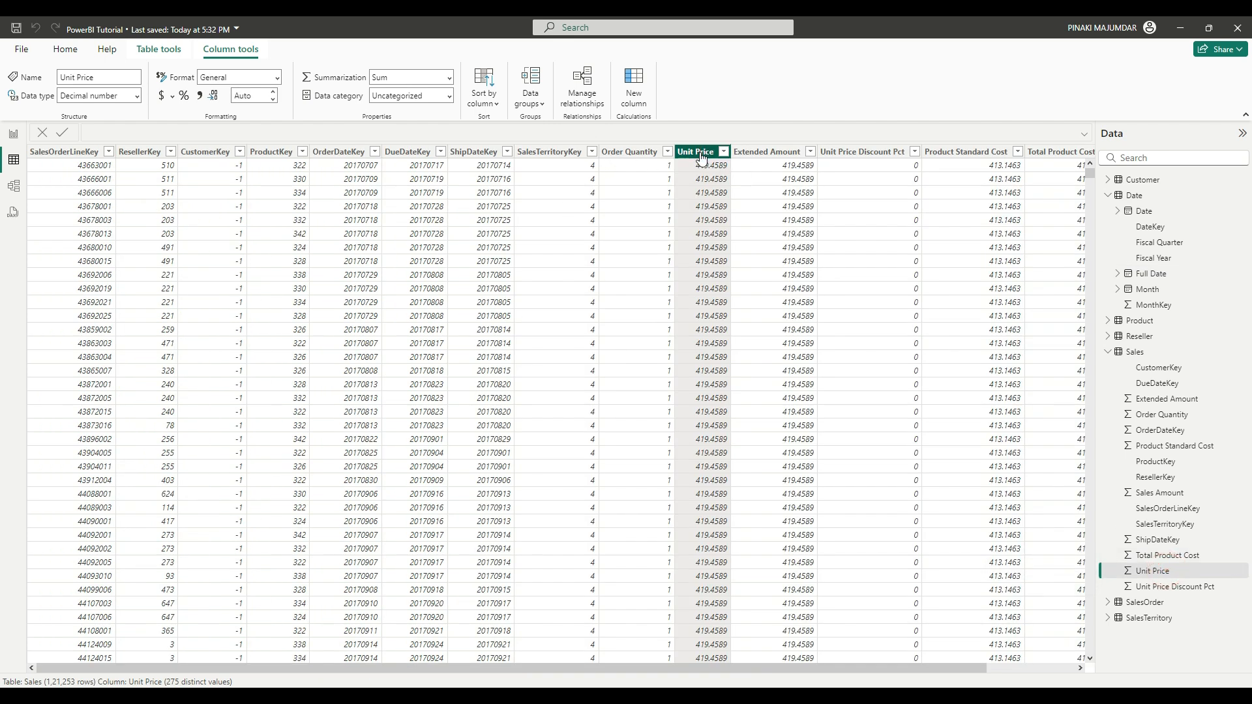
left_click(277, 78)
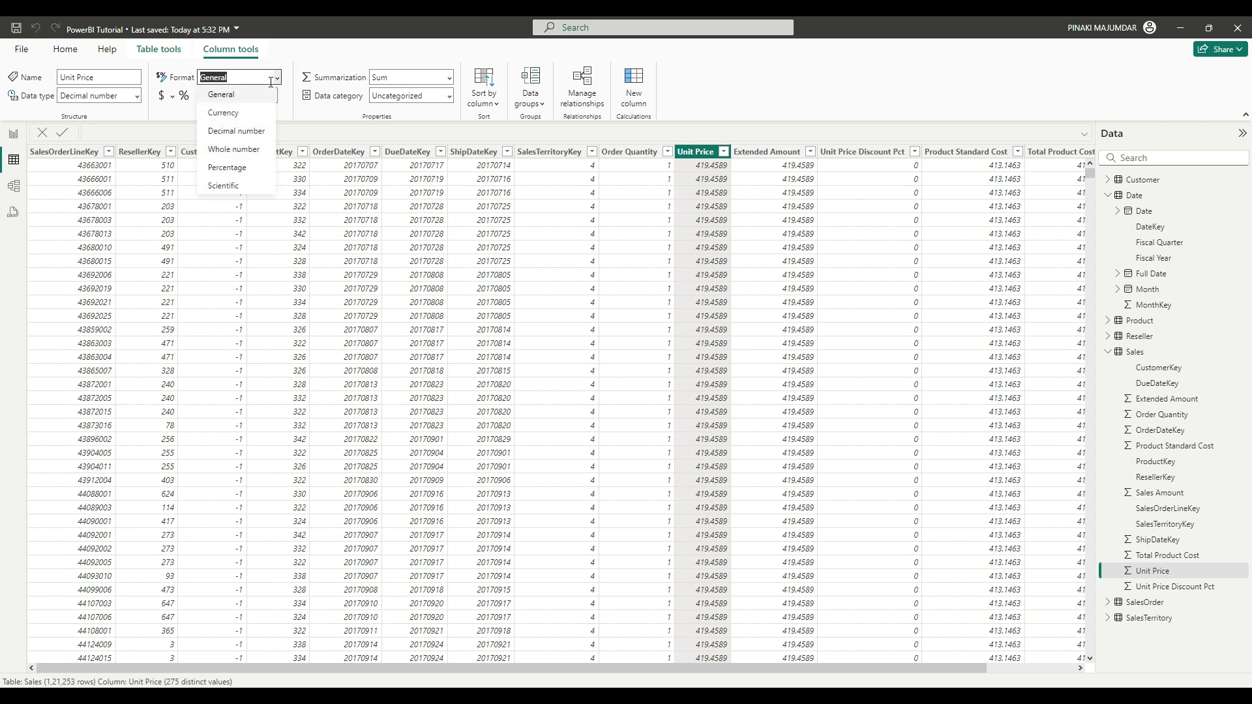
left_click(243, 115)
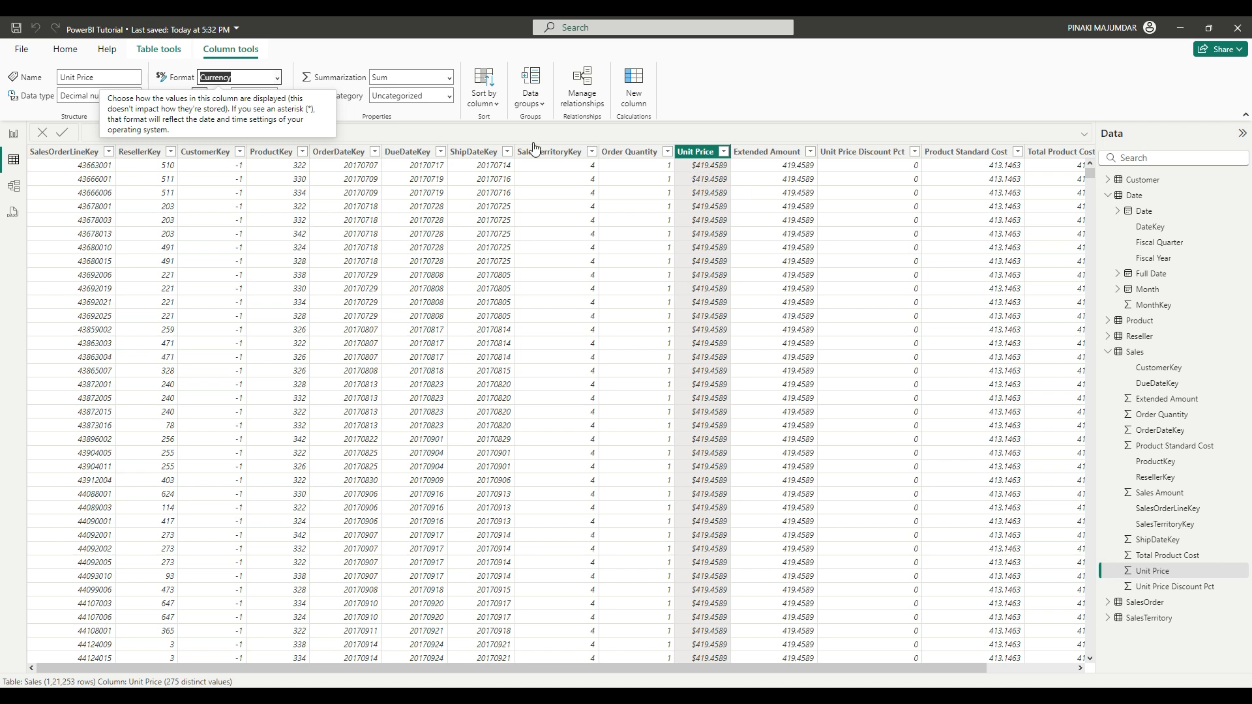
left_click(334, 45)
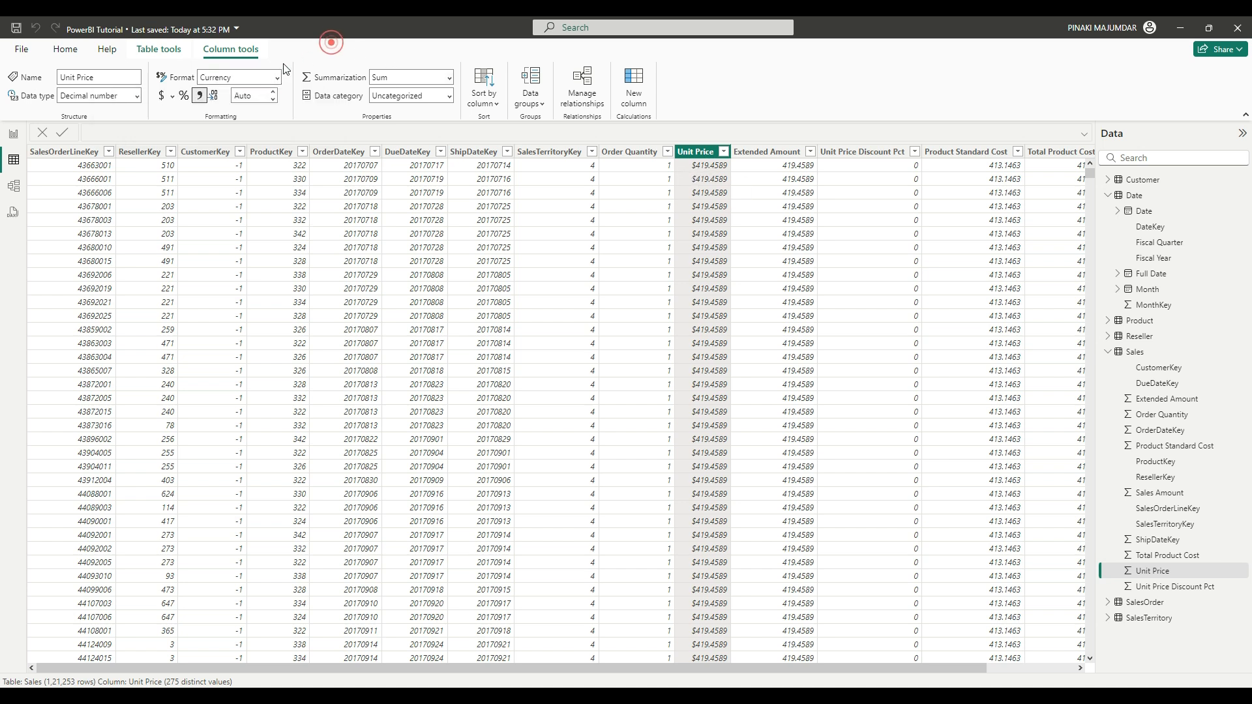
Step: Format the Unit Price column as Decimal number with 2 decimals and a thousands separator, and change it to Whole number
left_click(200, 96)
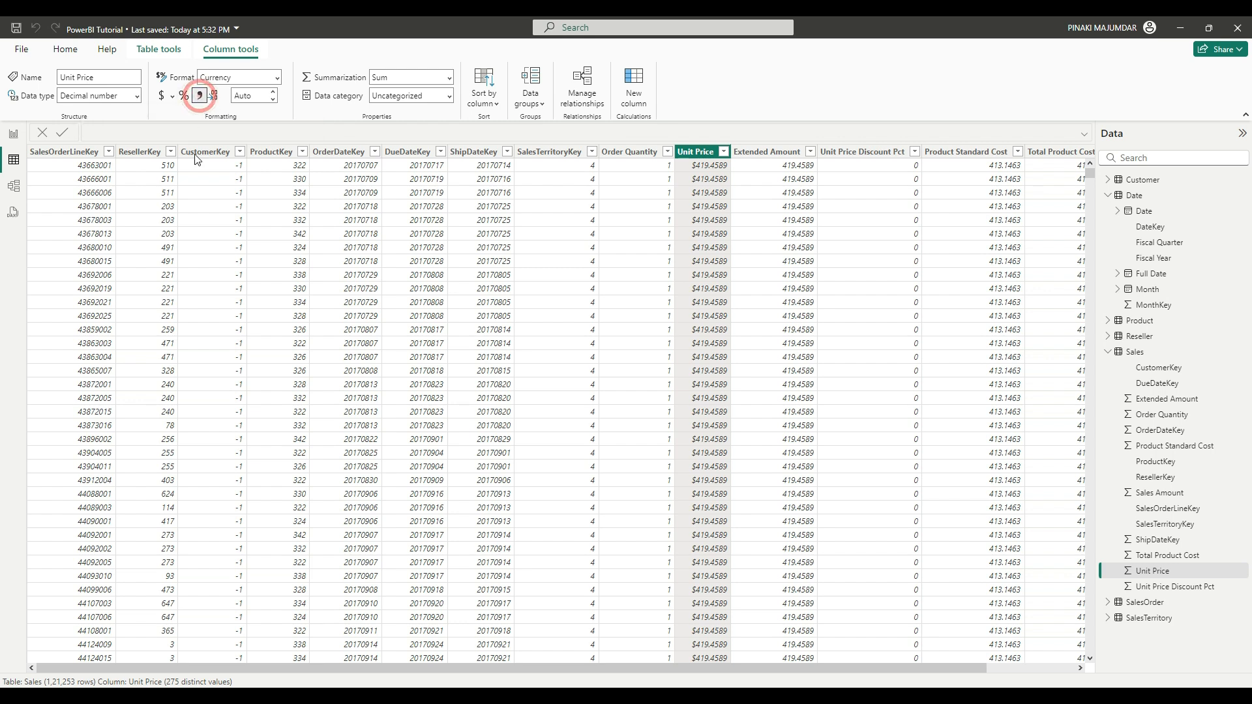
left_click(199, 96)
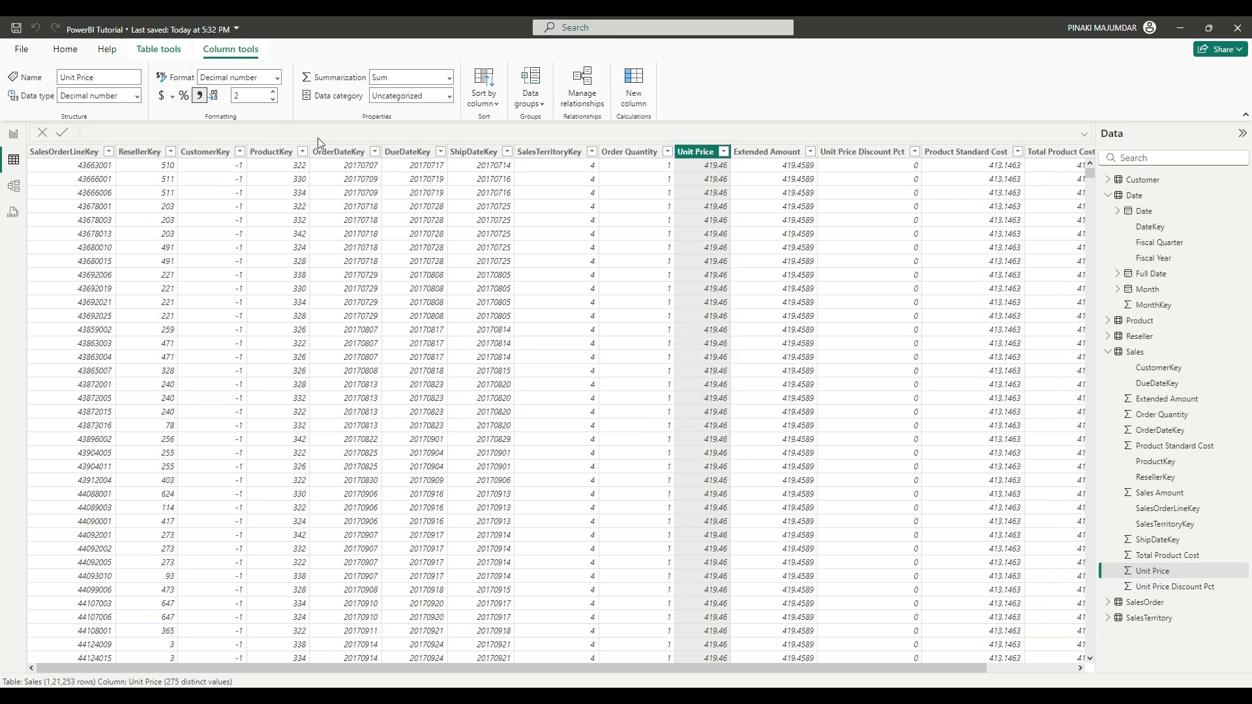
left_click(276, 77)
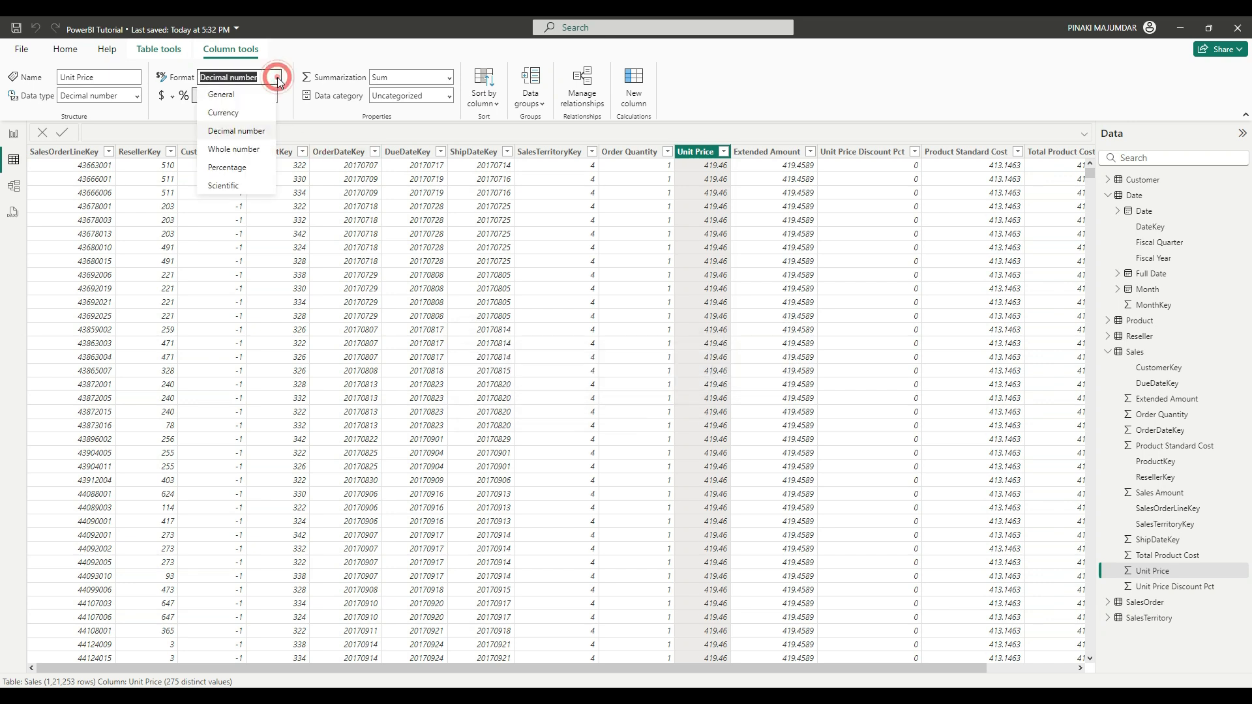
left_click(245, 149)
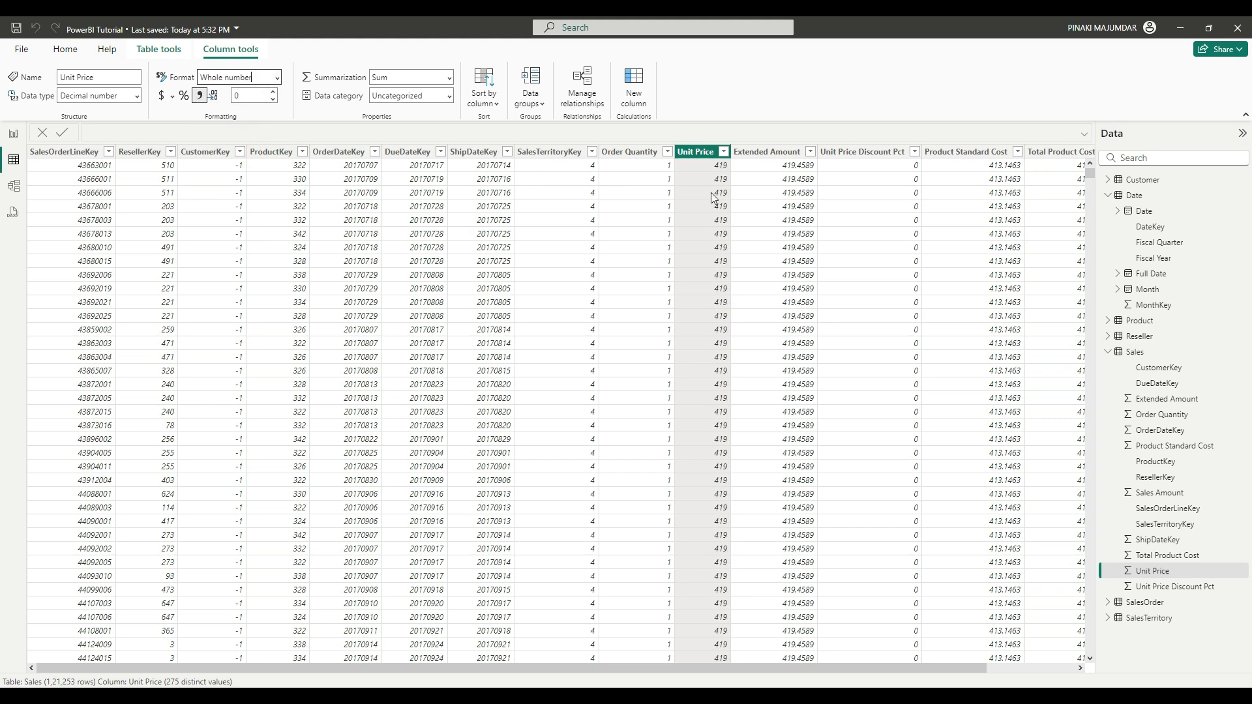
left_click(276, 78)
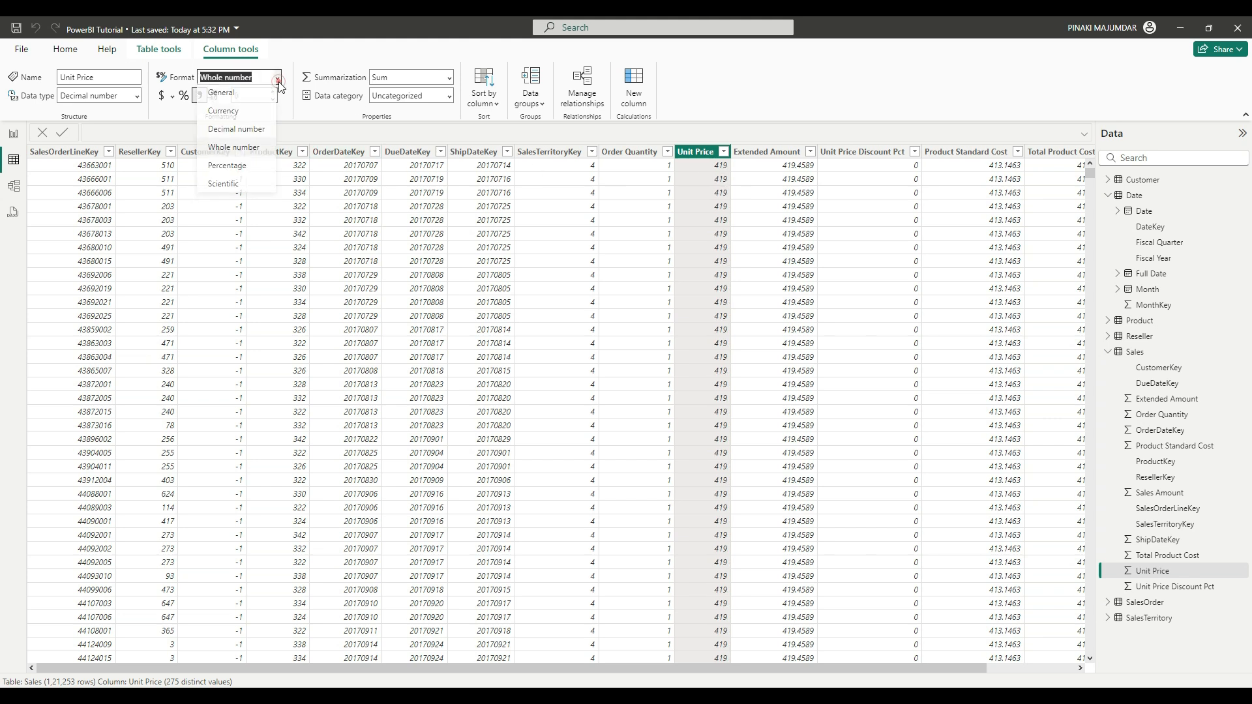
Step: Change the data type of the Unit Price column to Text
left_click(138, 96)
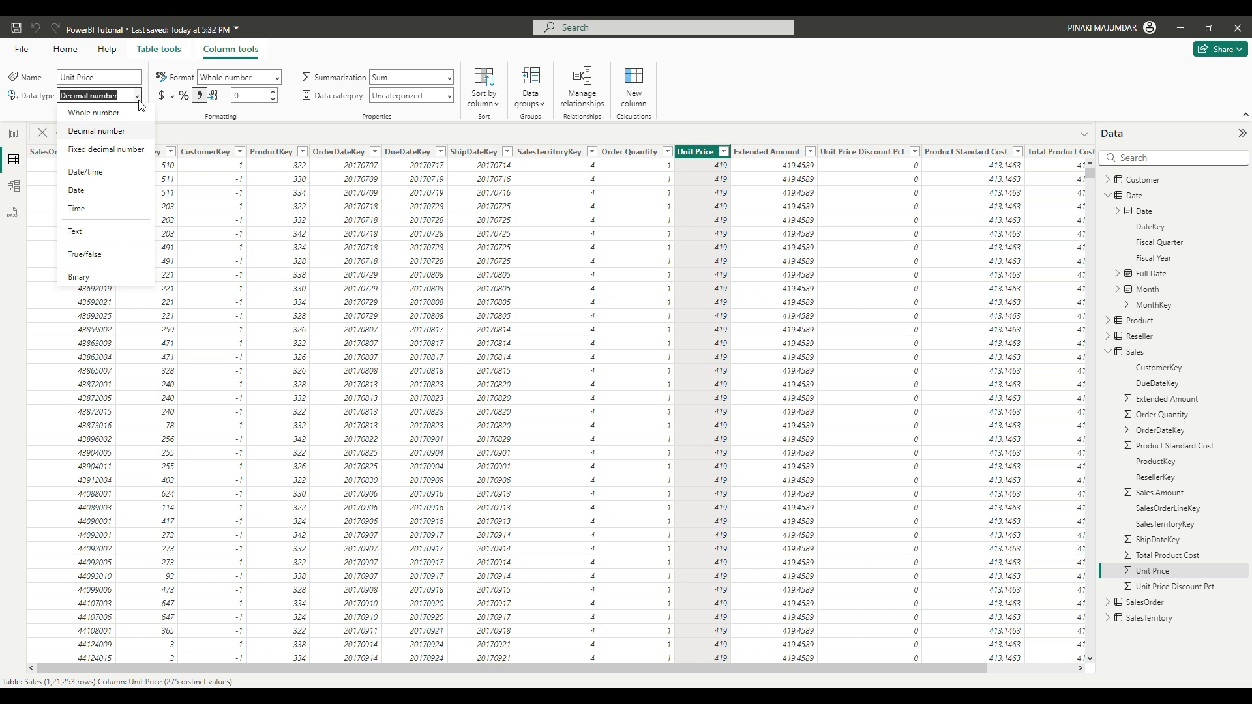
left_click(96, 232)
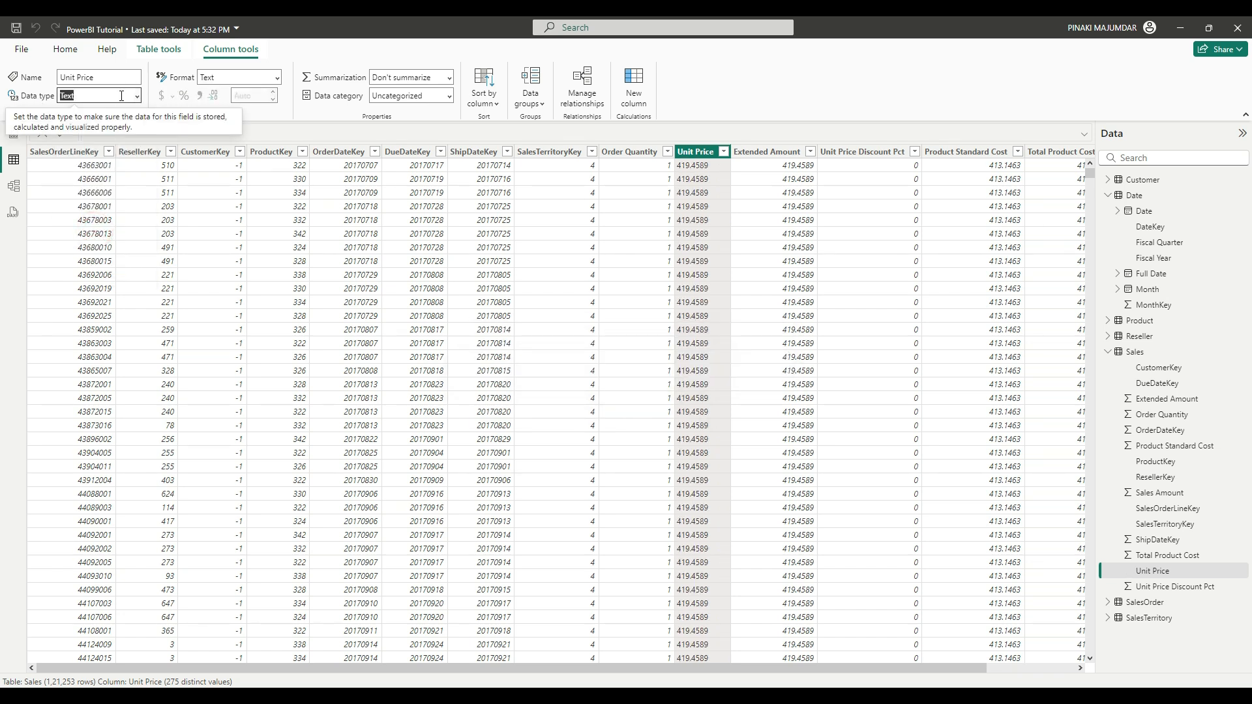
Step: Change the data type of the Unit Price column to Whole number and accept the data type change
left_click(278, 77)
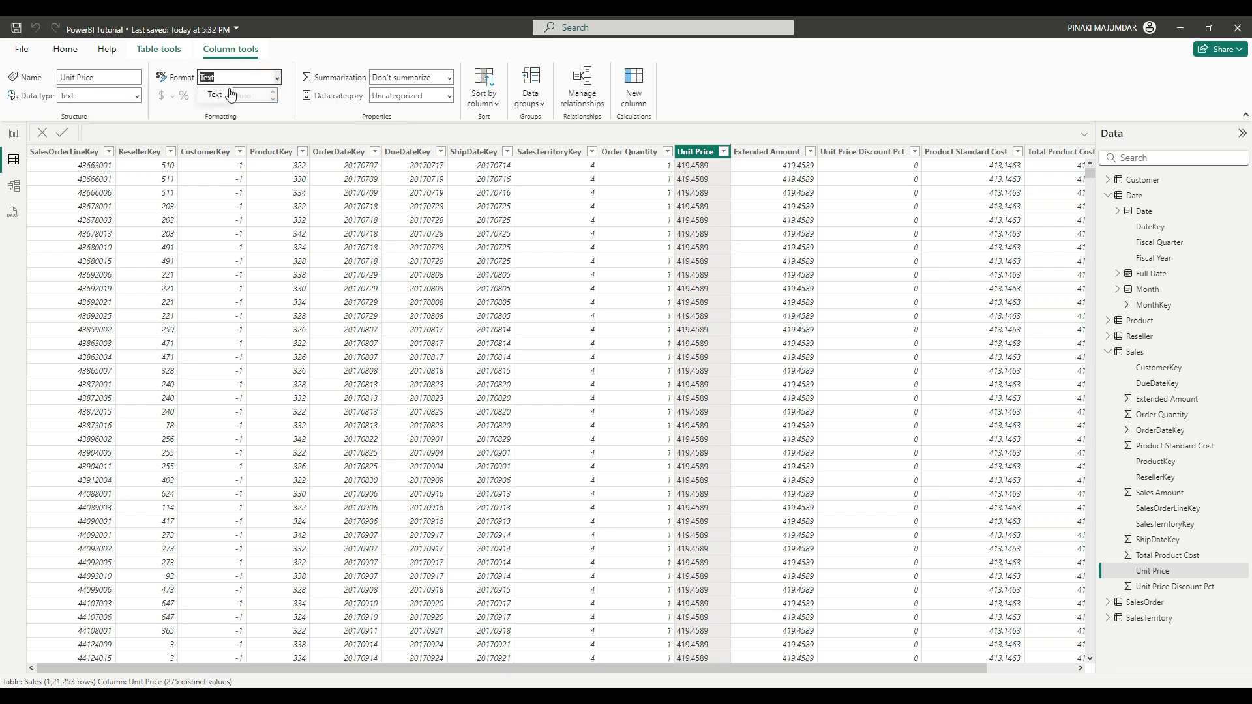
left_click(138, 97)
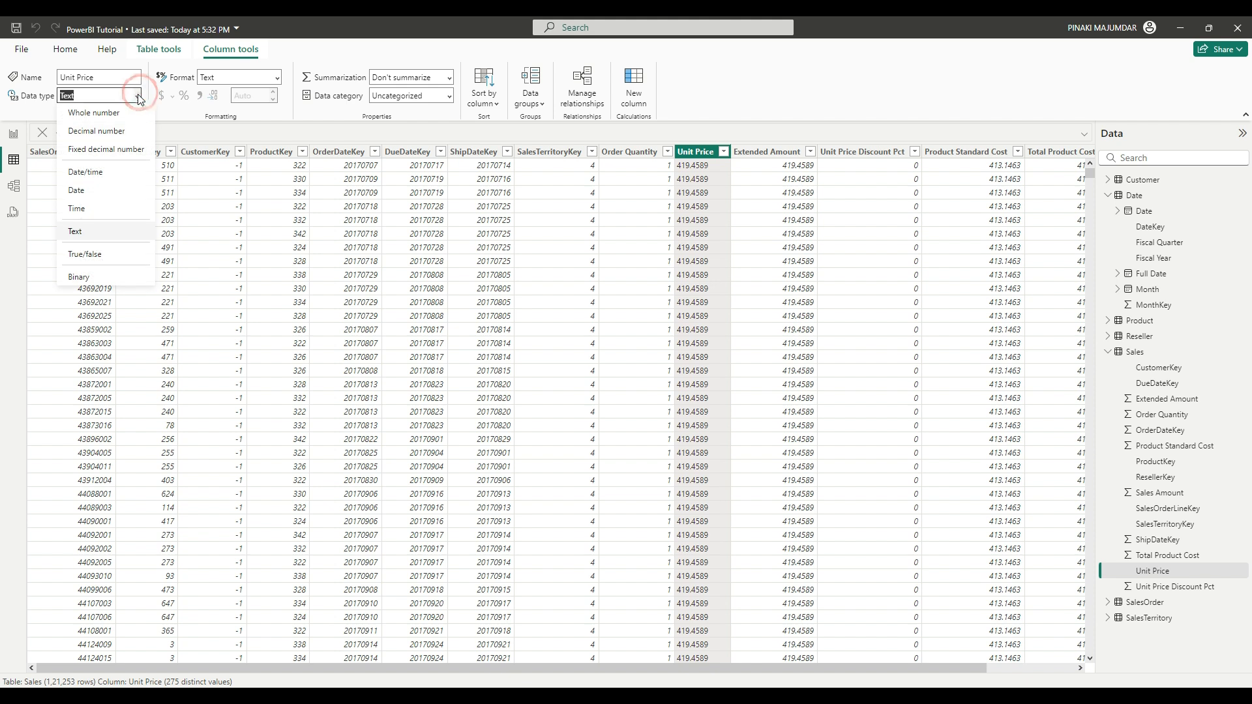
left_click(118, 114)
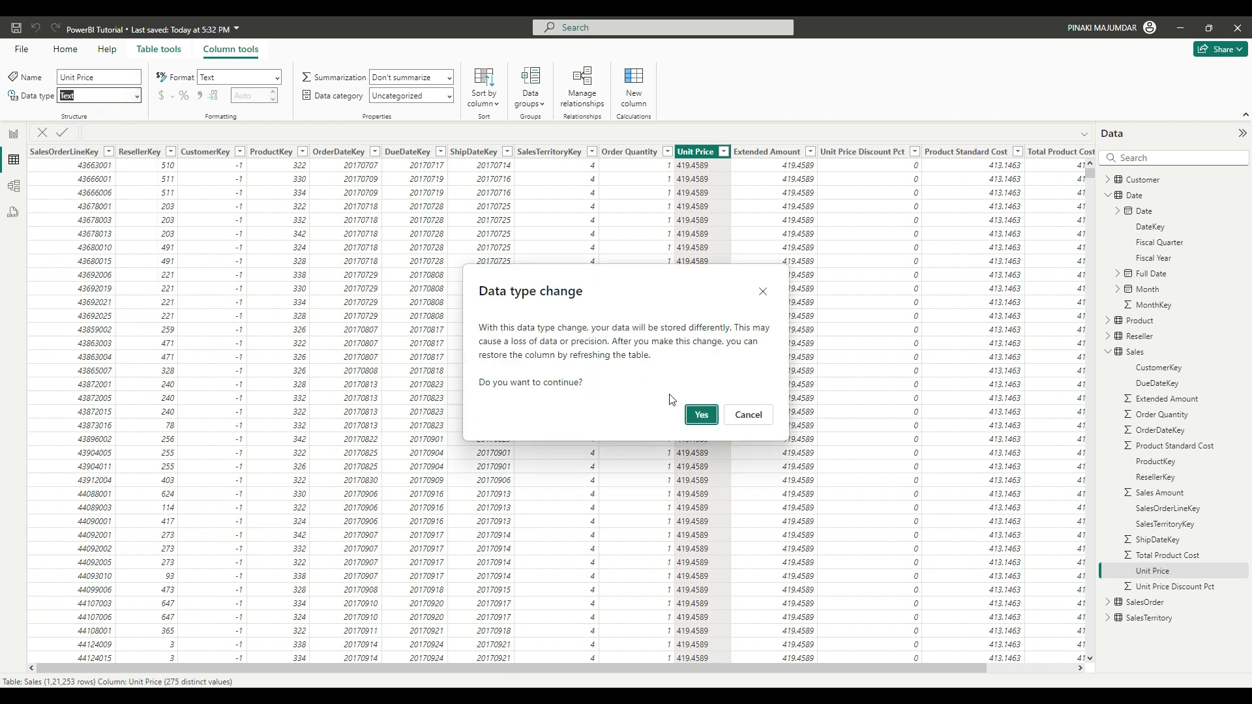
left_click(695, 415)
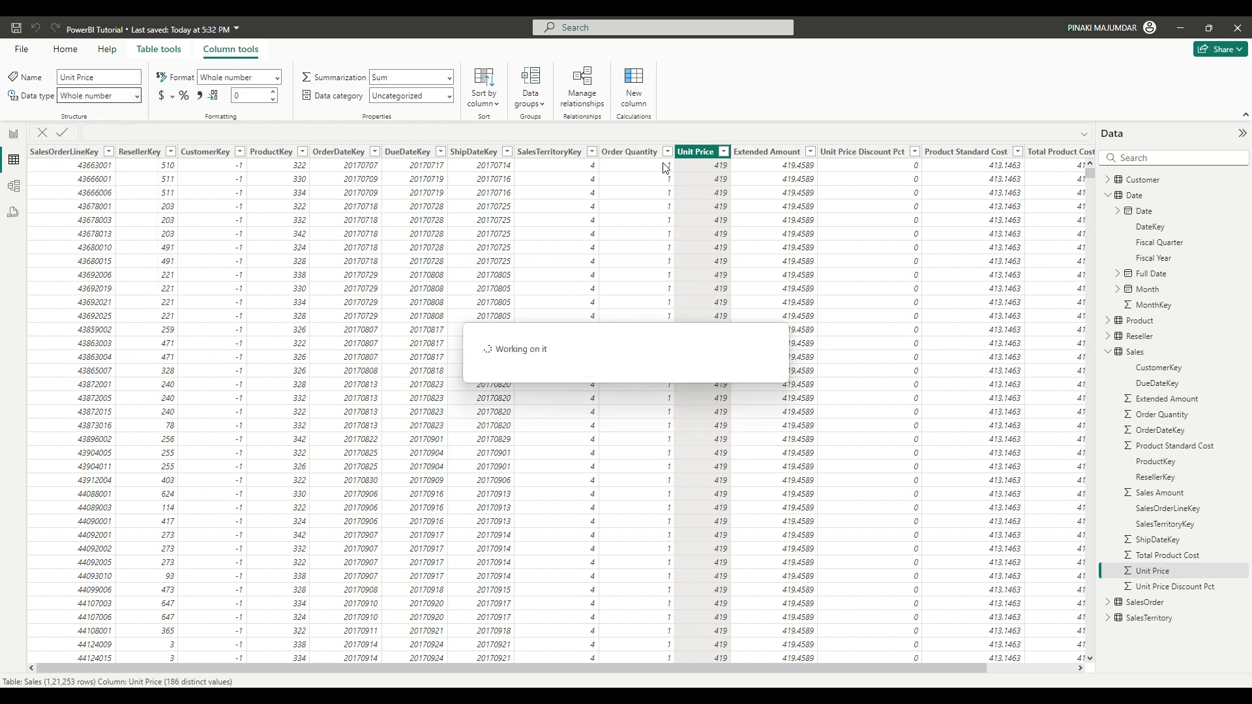
Step: Change the Unit Price column's data type to Decimal number, with 2 decimal places and a thousands separator
left_click(276, 81)
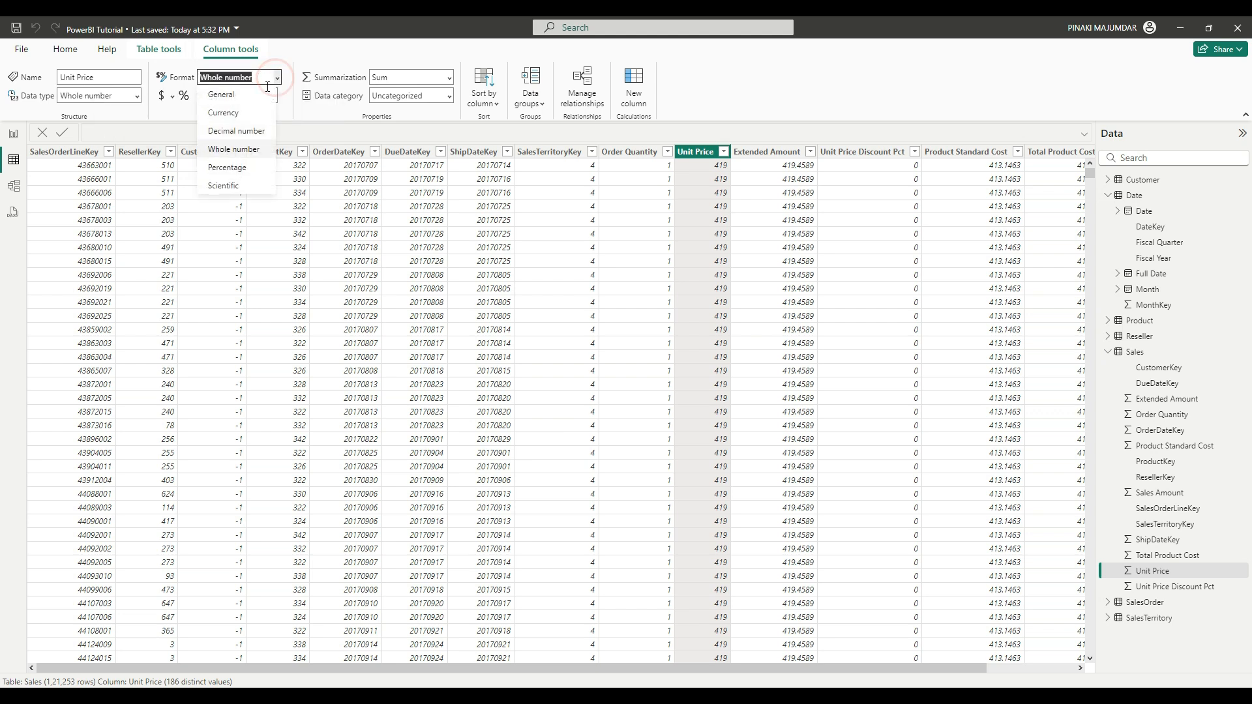
left_click(139, 95)
left_click(137, 95)
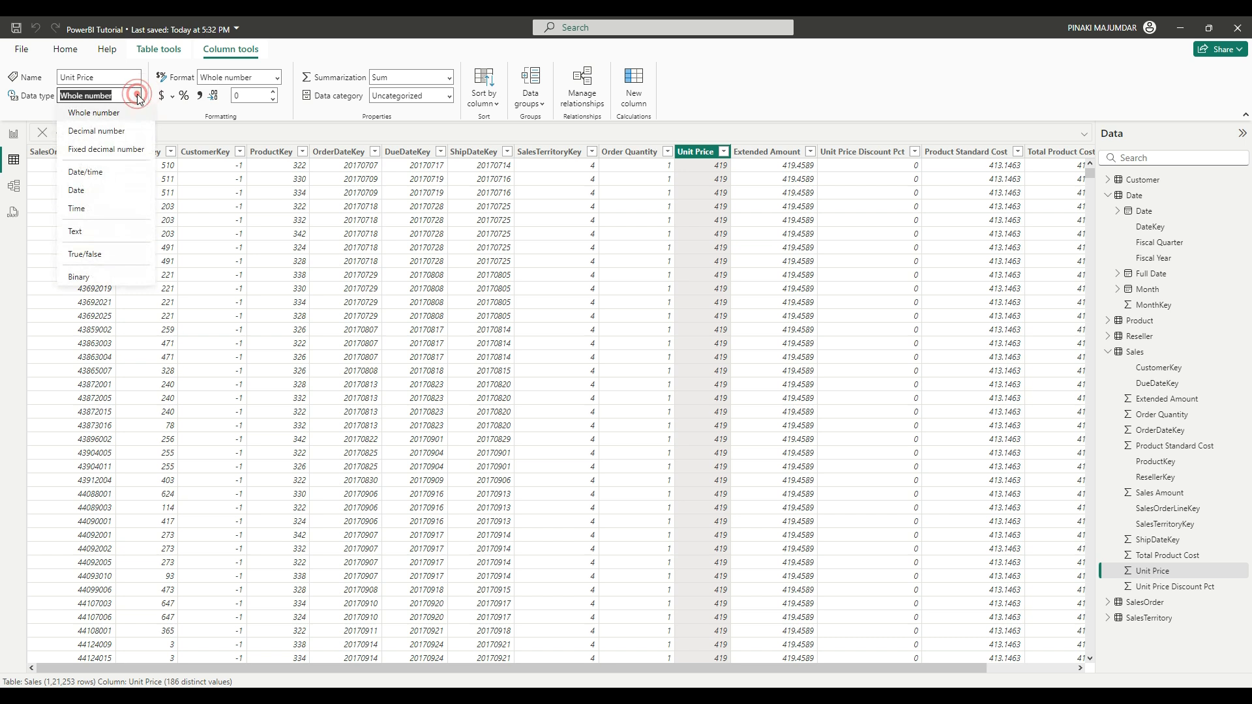
left_click(118, 129)
left_click(700, 413)
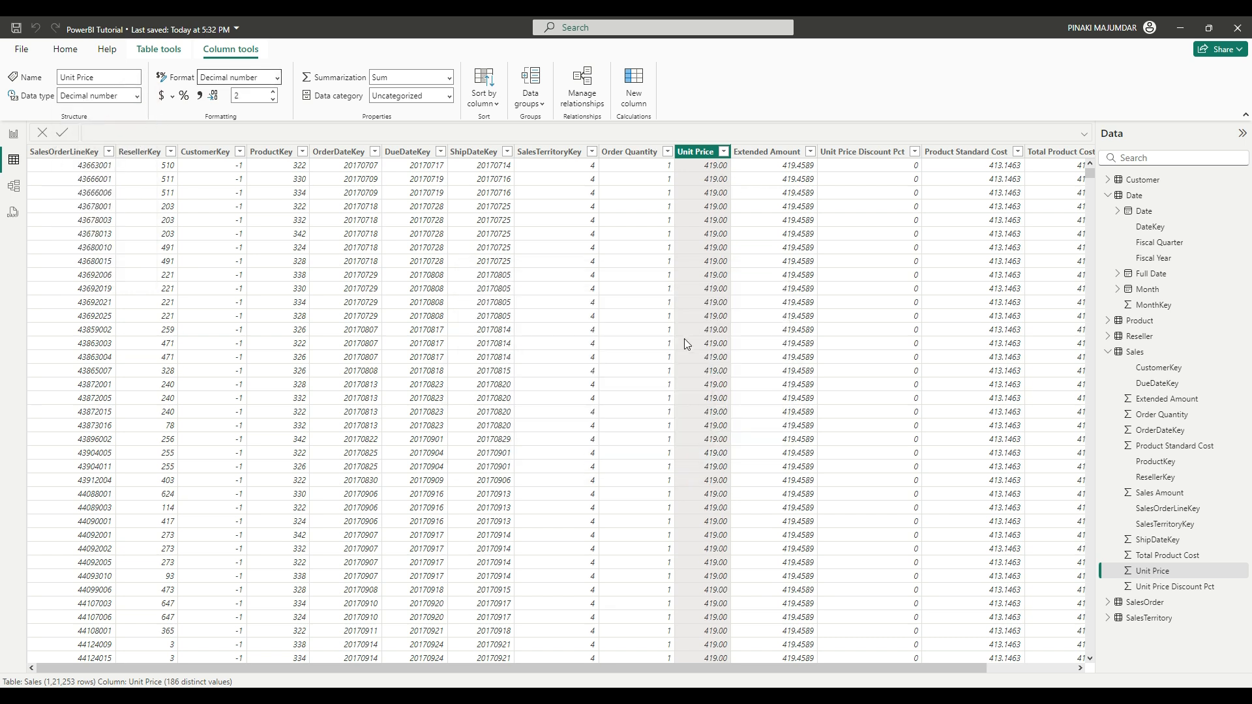
left_click(274, 100)
left_click(273, 92)
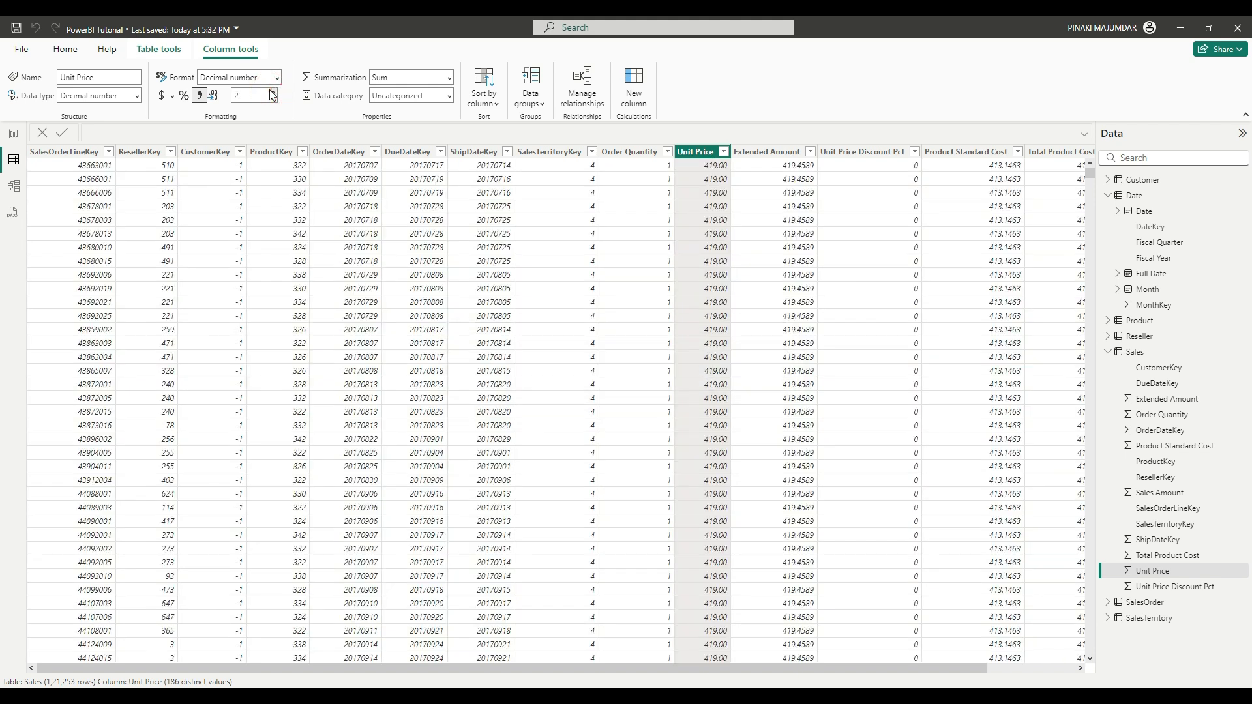
left_click(453, 82)
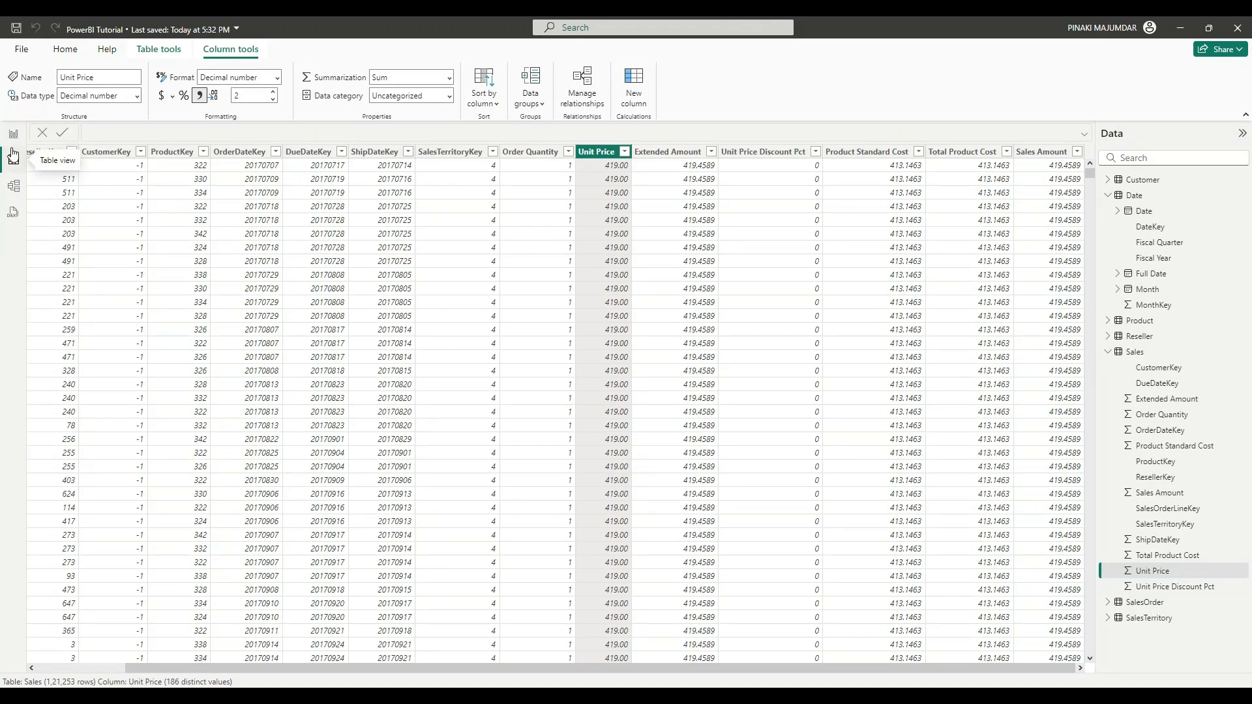
Step: In the report view, change the data type of the Sales table's Sales Amount column to Text
left_click(15, 140)
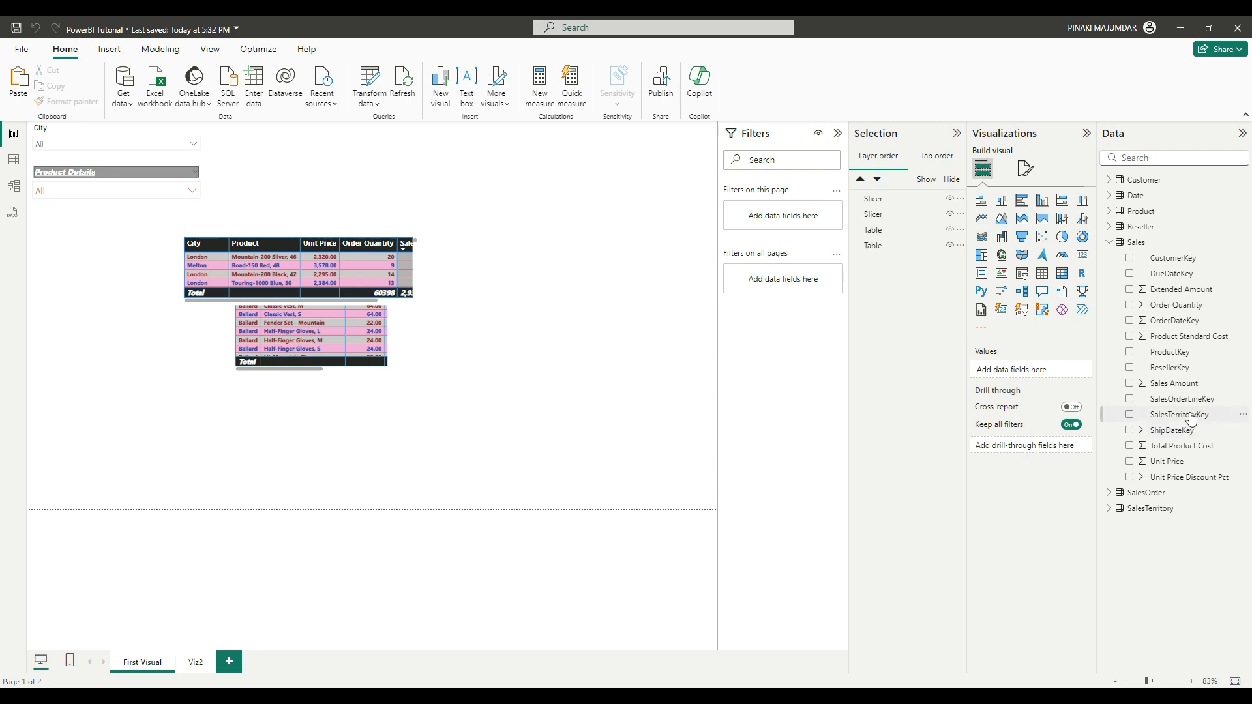
left_click(1176, 383)
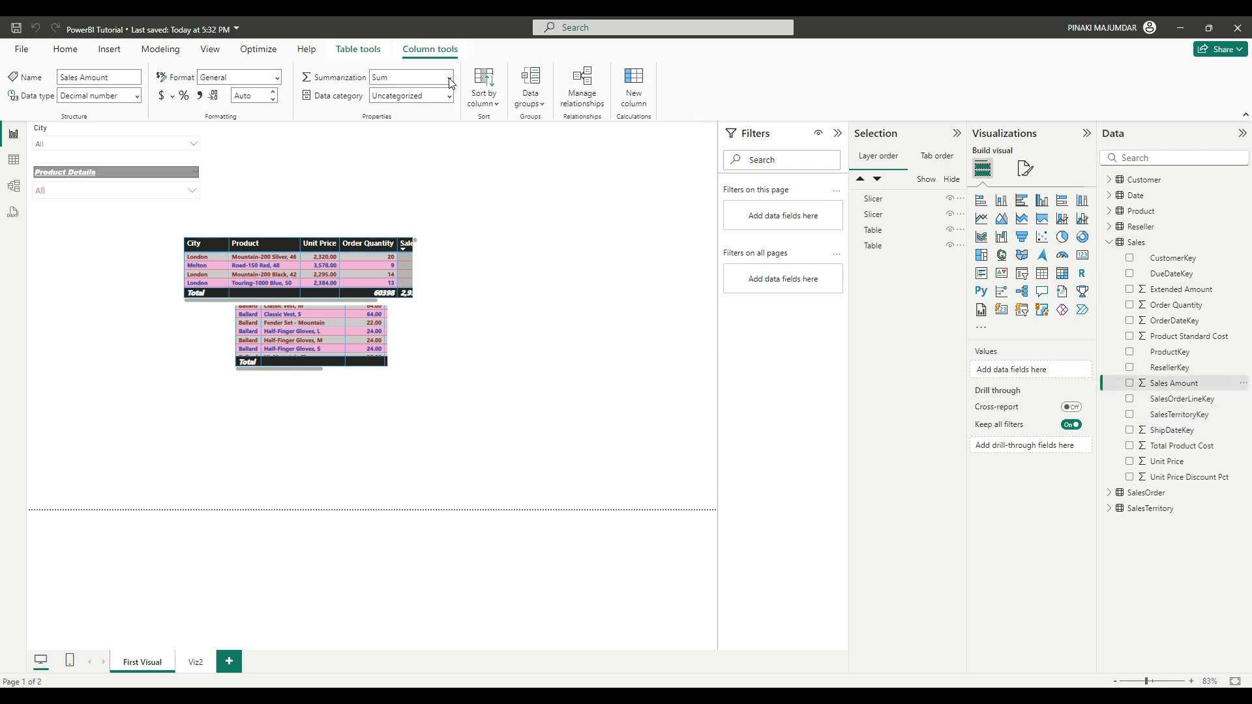
left_click(138, 98)
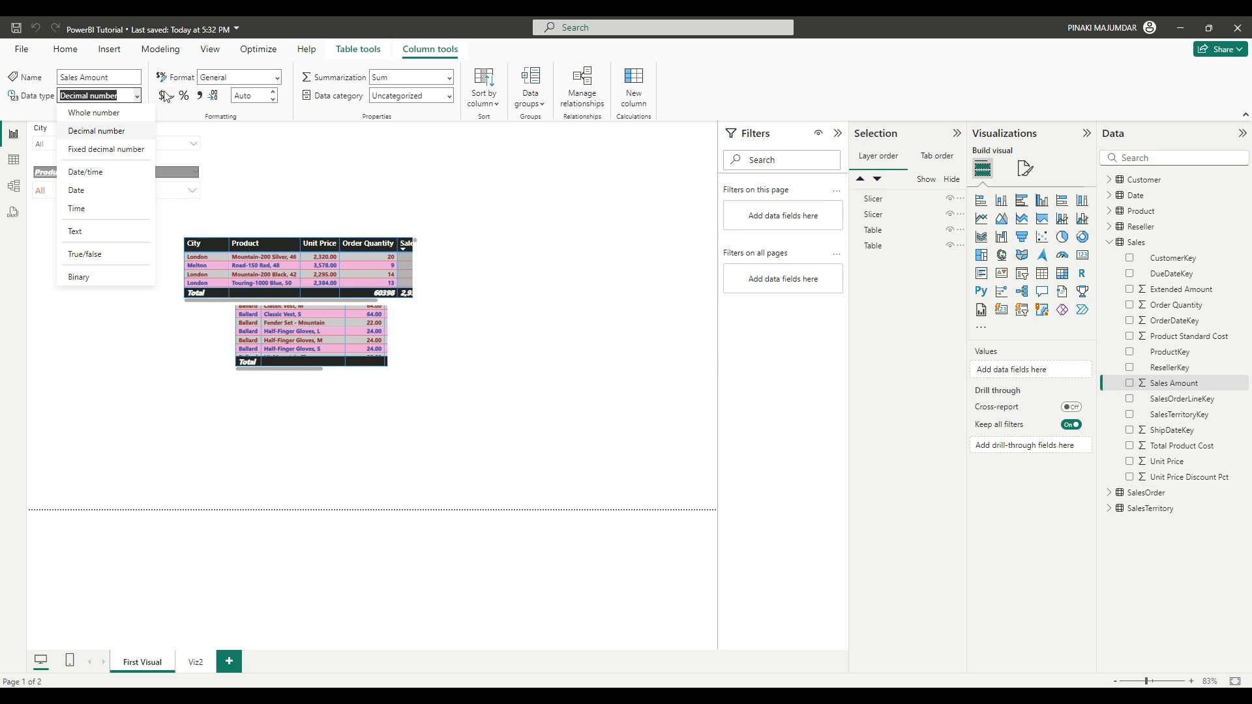
left_click(94, 230)
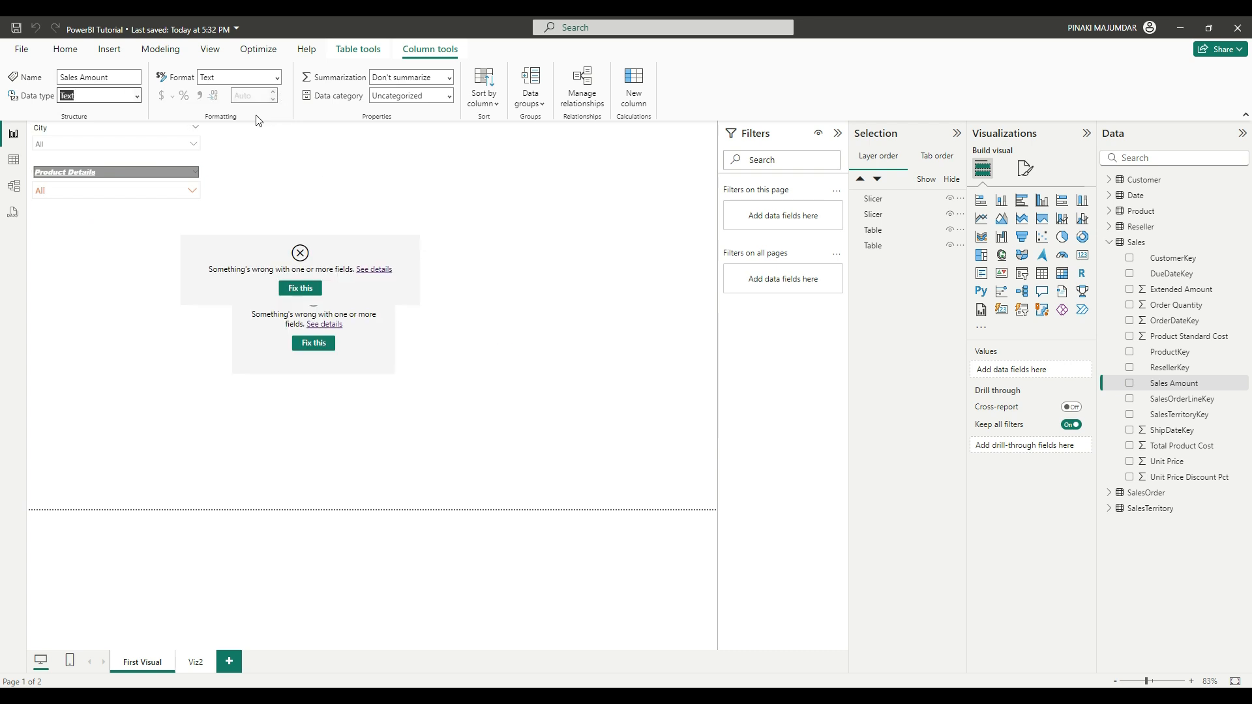
left_click(275, 79)
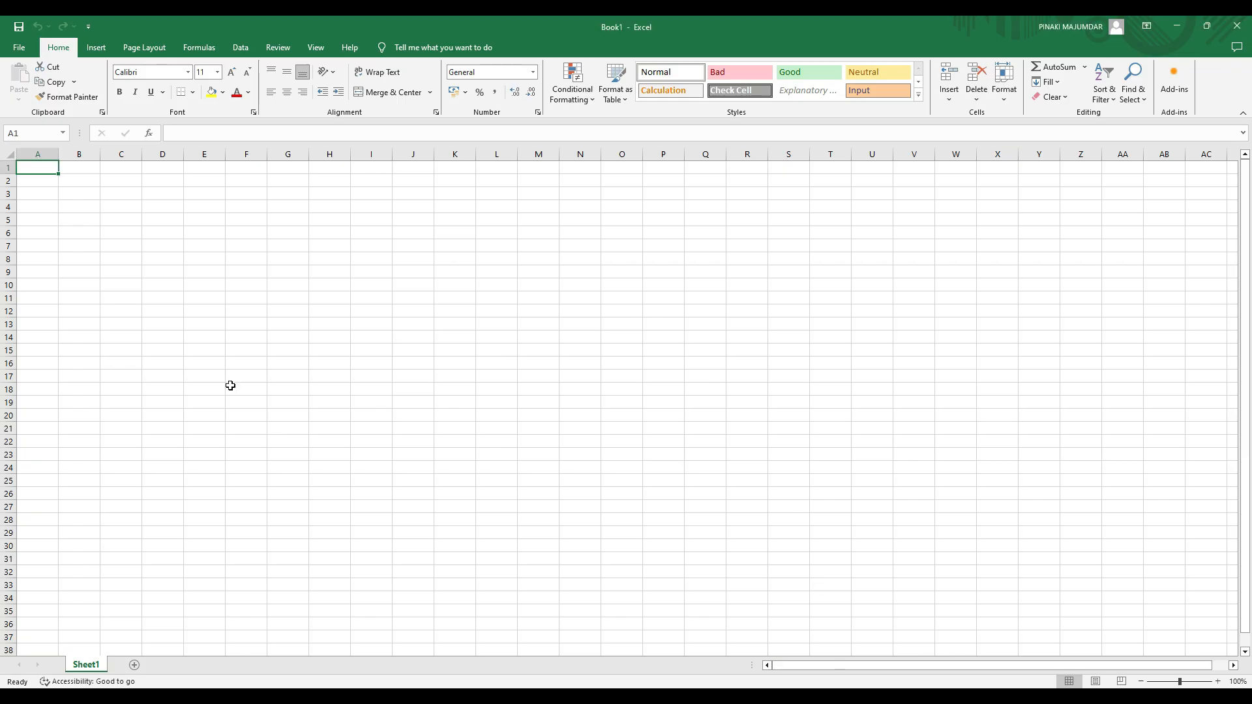
Step: In a blank Excel workbook, enter "format" in D3 and "non format" in D4, and widen column D
key("Down")
key("Down")
key("Right")
key("Right")
key("Right")
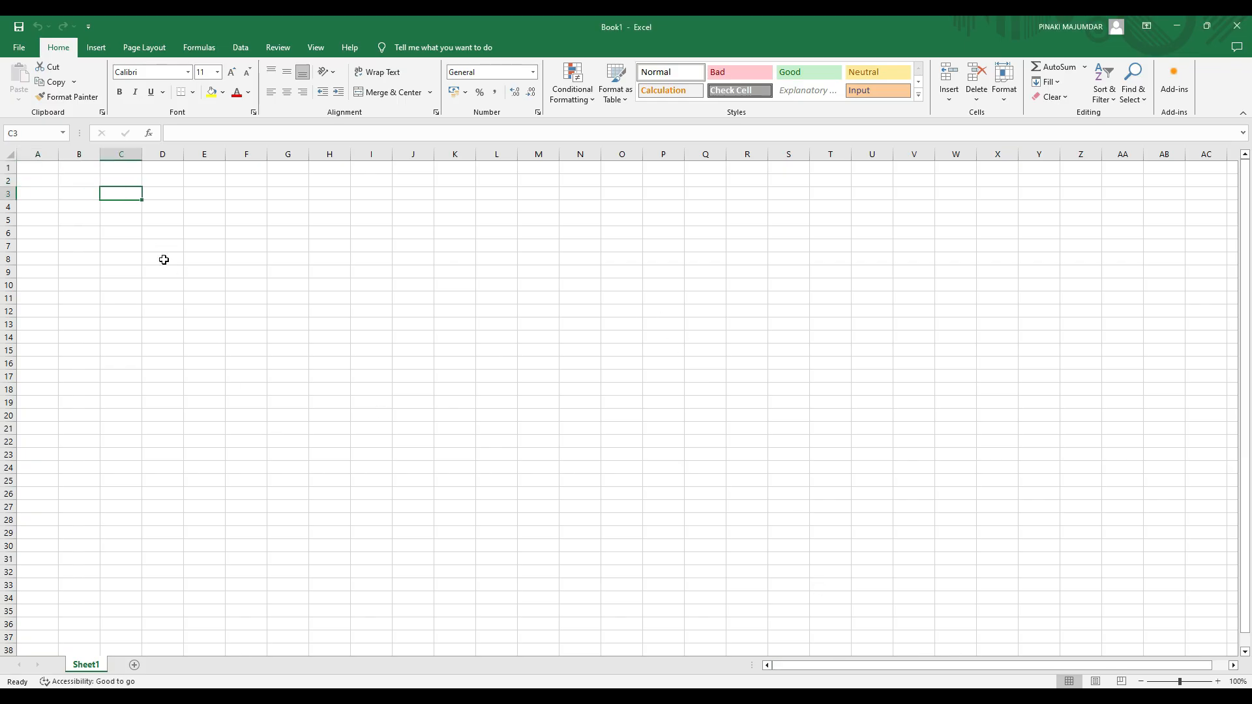
type("format")
key("Return")
type("n")
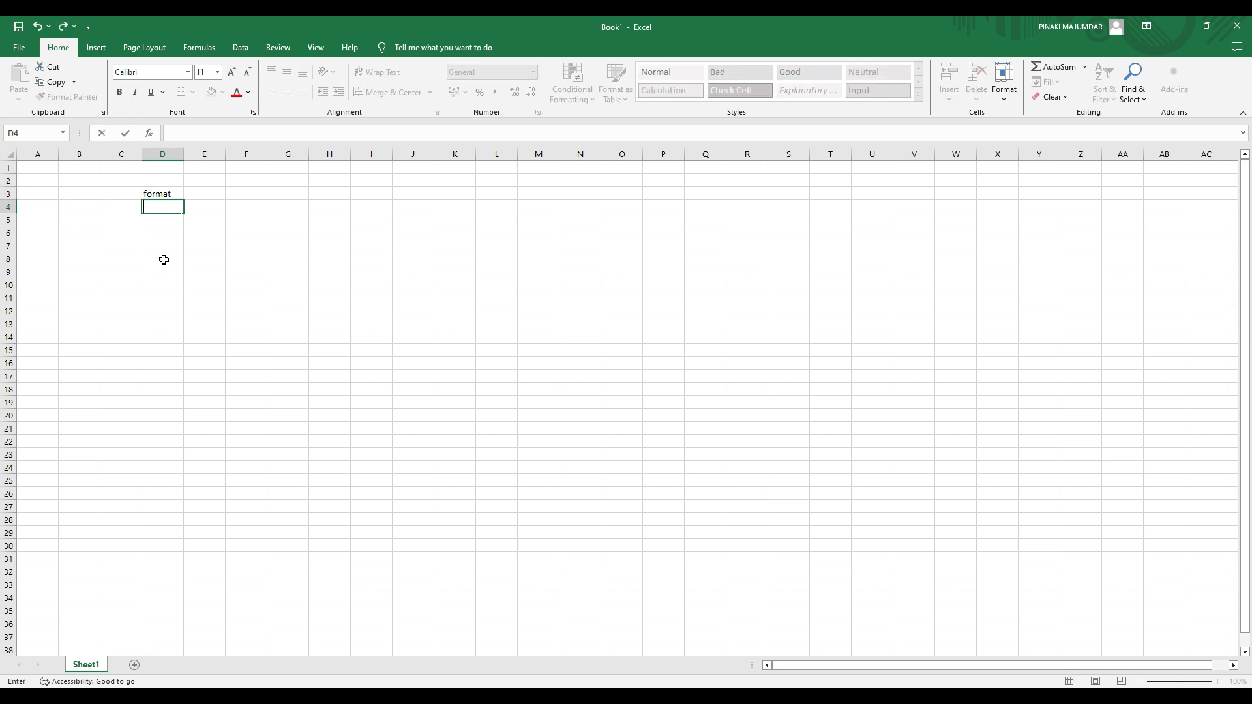
type("on format")
key("Return")
left_click_drag(184, 154, 248, 154)
Step: Give cell D3 a yellow fill, red font colour and all borders
left_click(170, 194)
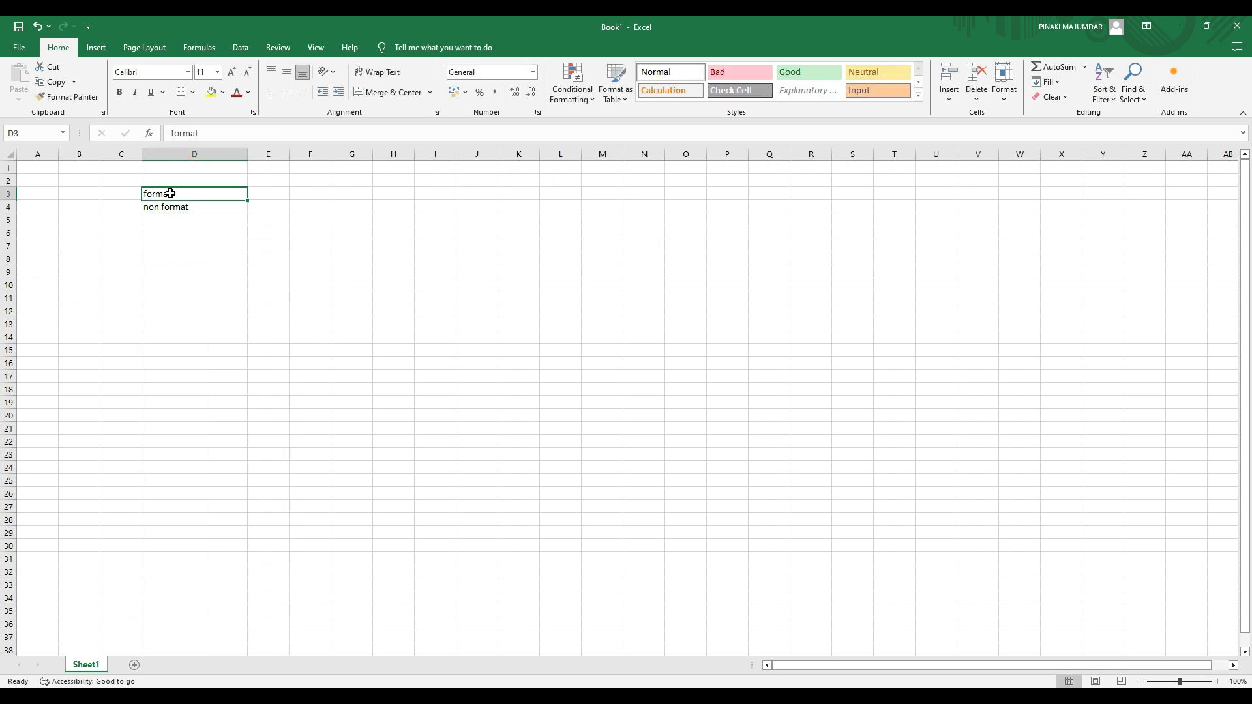
left_click(215, 93)
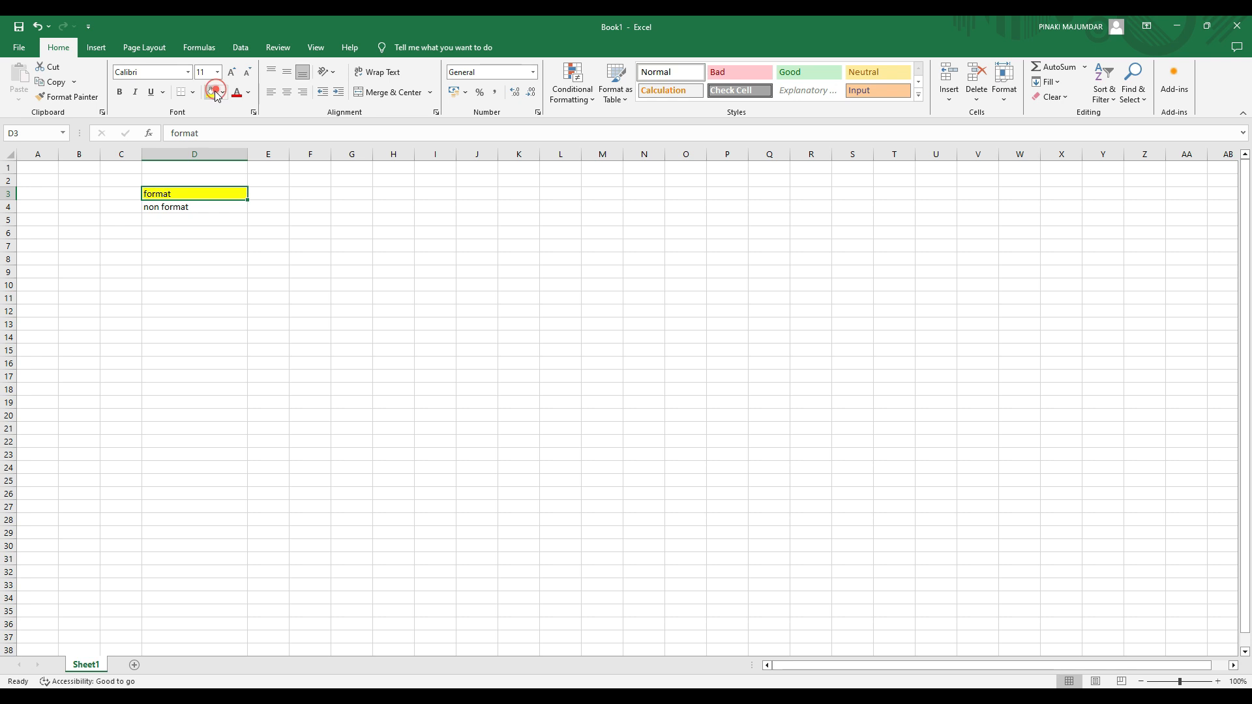
left_click(240, 96)
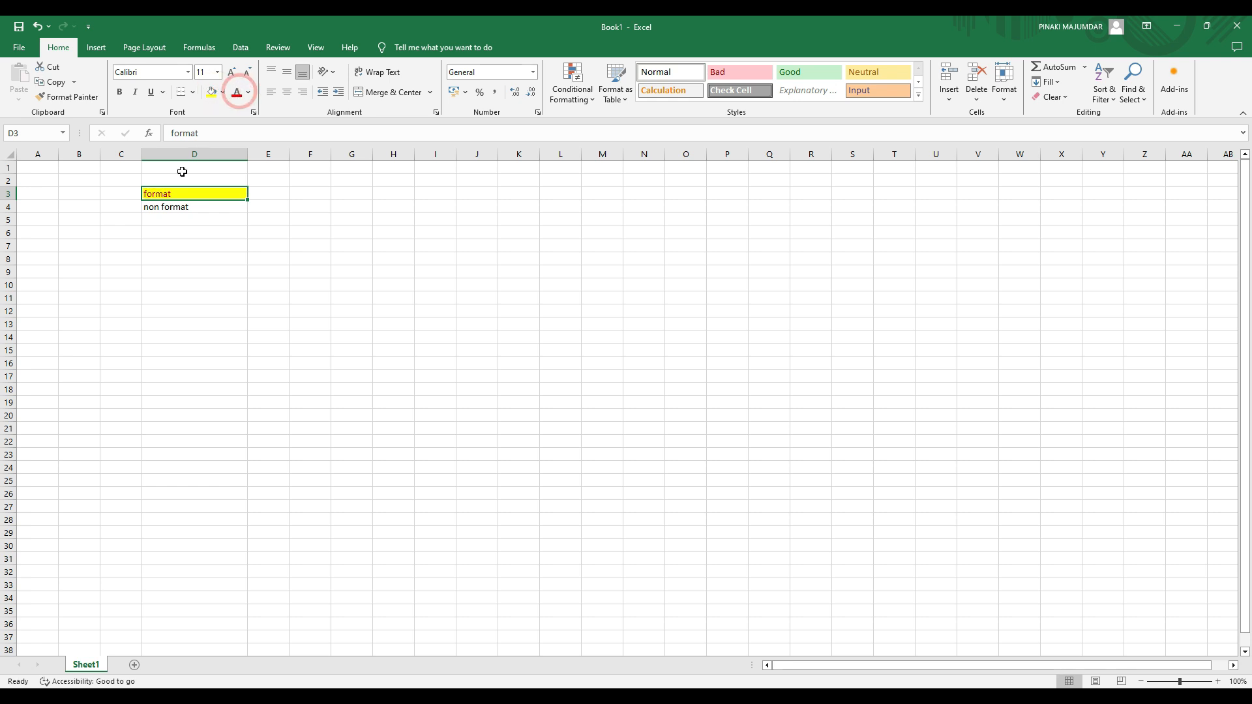
left_click(193, 92)
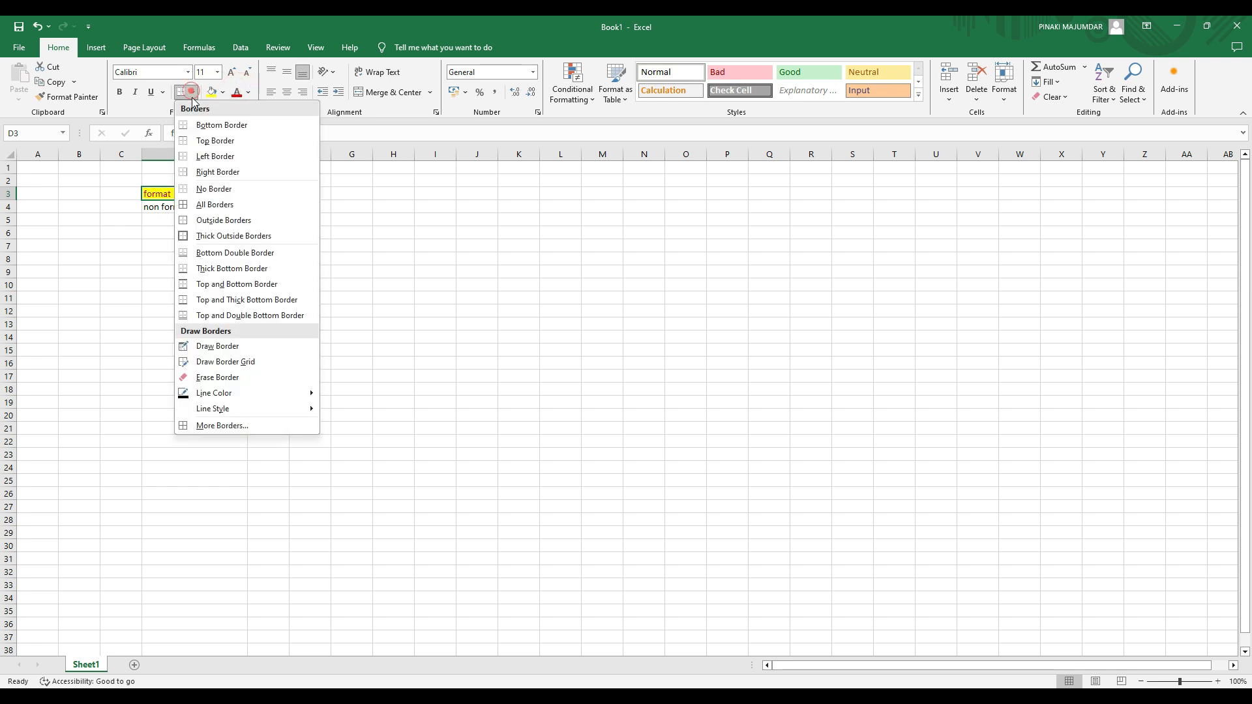
left_click(215, 204)
Step: Move the "non format" cell from D4 to H3 and widen column H
left_click(189, 207)
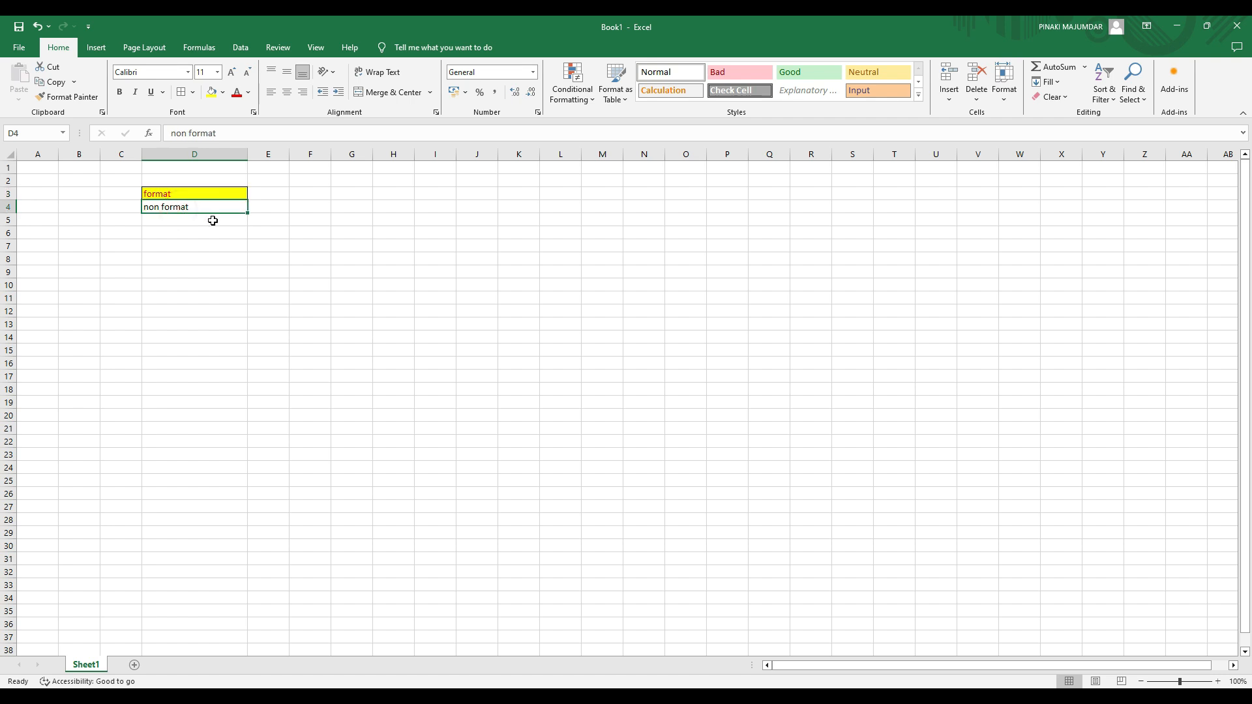
left_click_drag(239, 217, 472, 155)
double_click(414, 154)
Step: Make the text in D3 bold, set its font to Arial Black and enlarge it to size 20
left_click(209, 195)
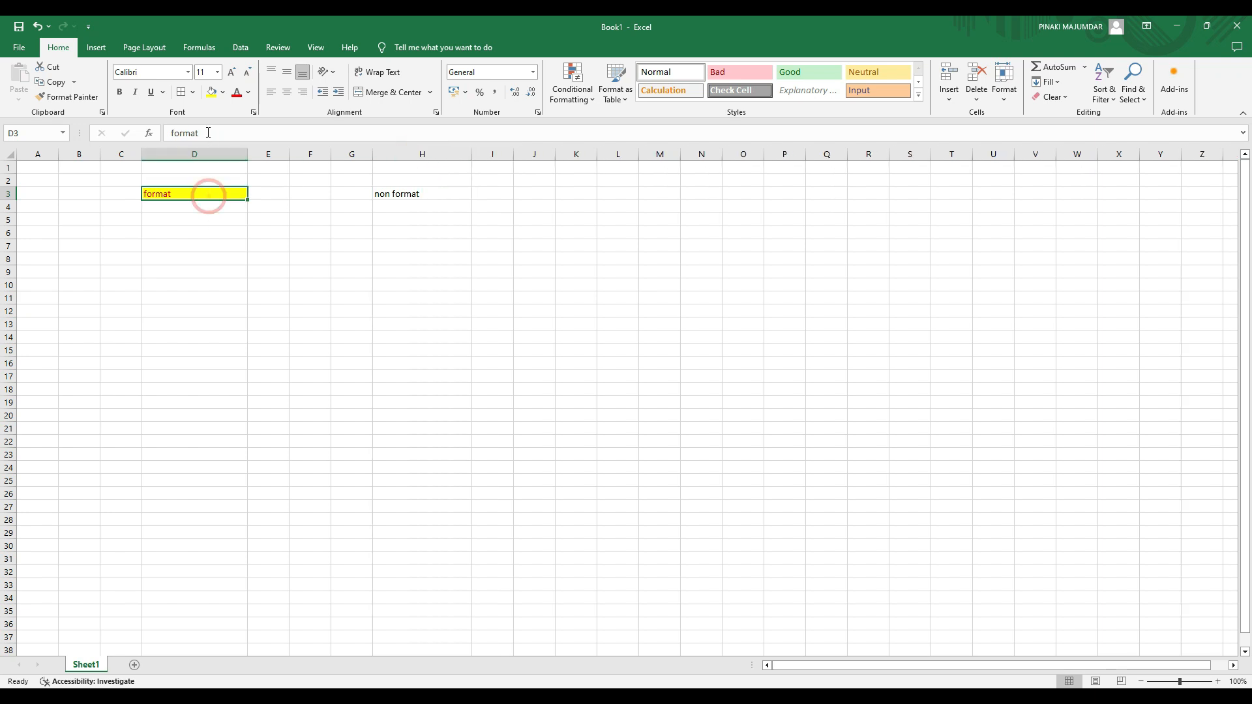
left_click(120, 92)
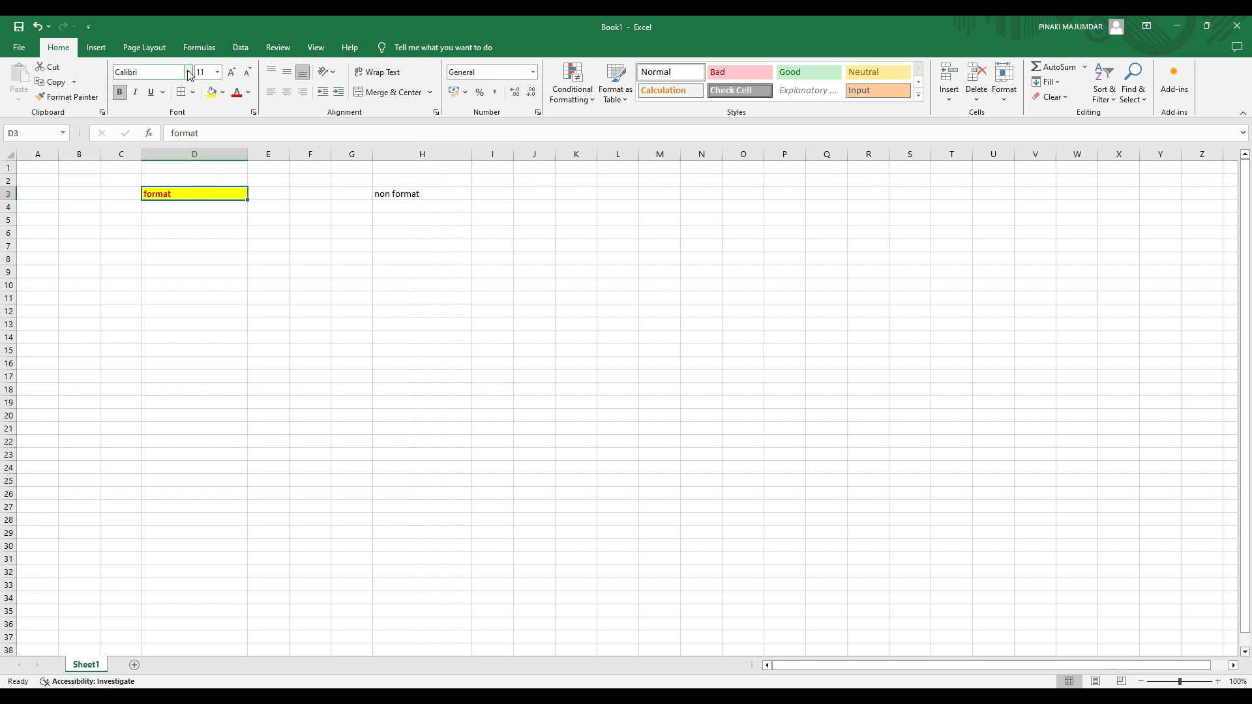
left_click(187, 72)
left_click(149, 244)
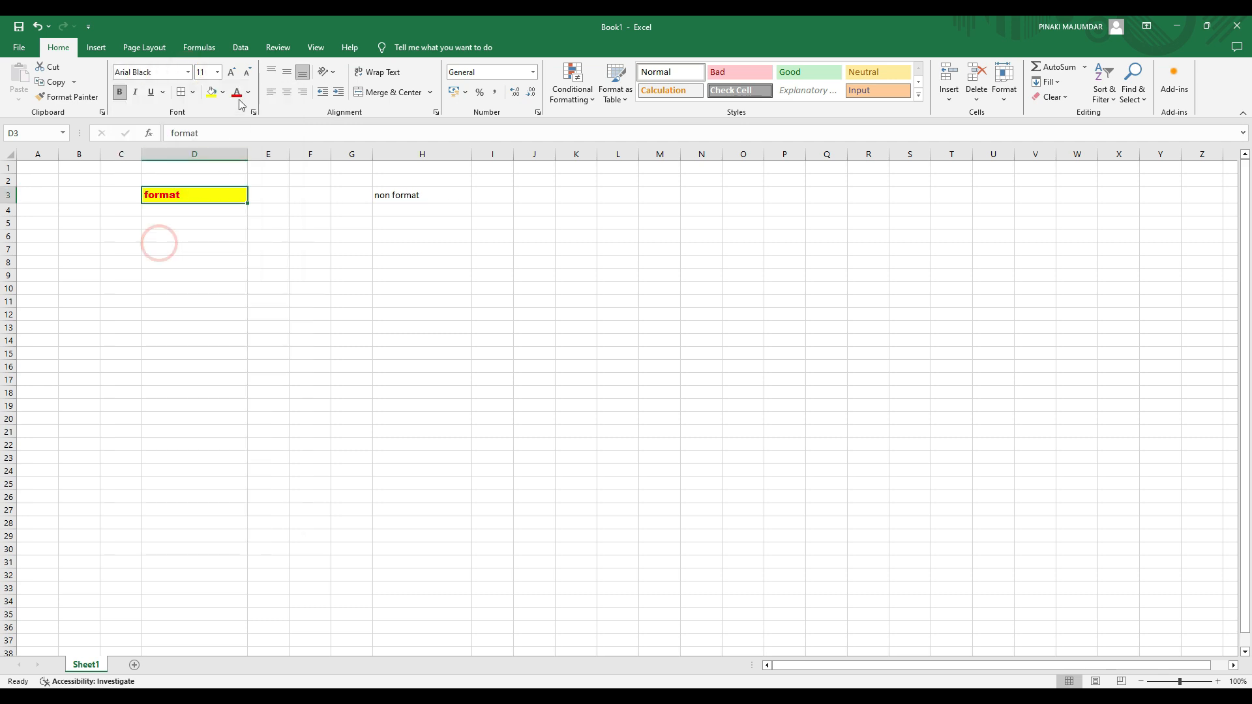
left_click(231, 72)
left_click(232, 72)
left_click(231, 72)
left_click(232, 72)
left_click(231, 72)
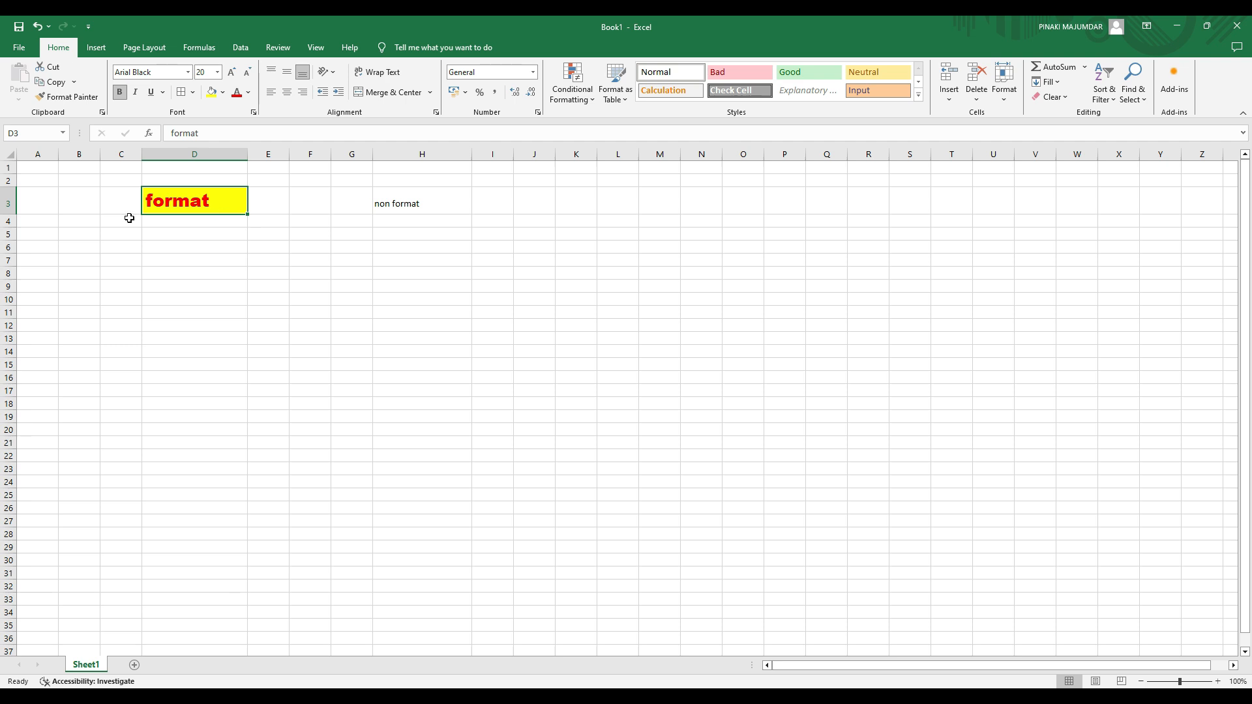
Step: Copy the formatting of D3 onto the "non format" cell H3 with Format Painter
left_click(223, 258)
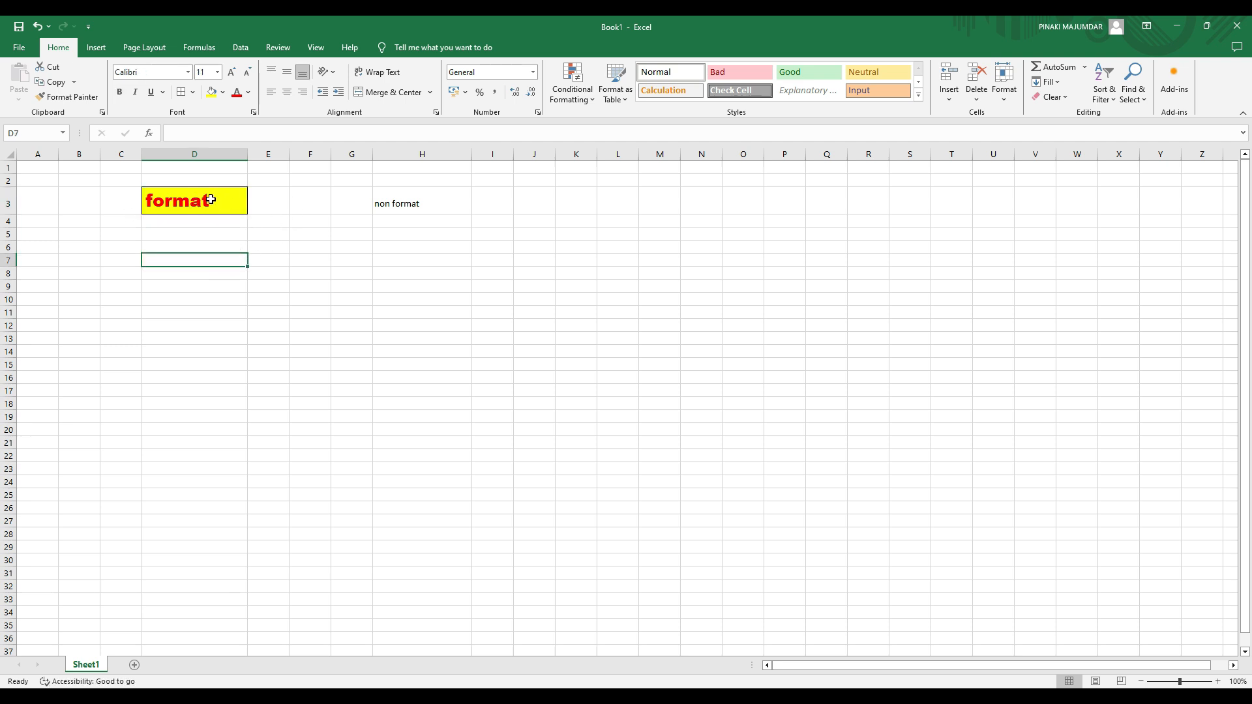
left_click(397, 196)
left_click(182, 196)
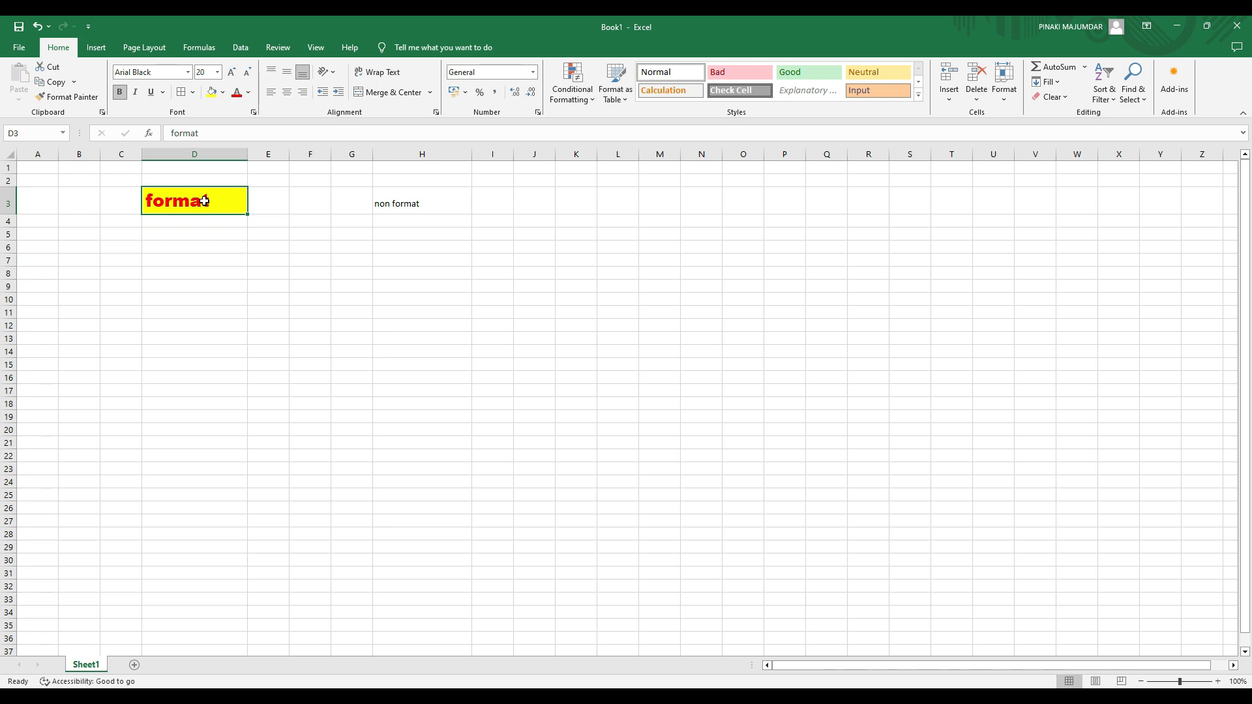
left_click(81, 99)
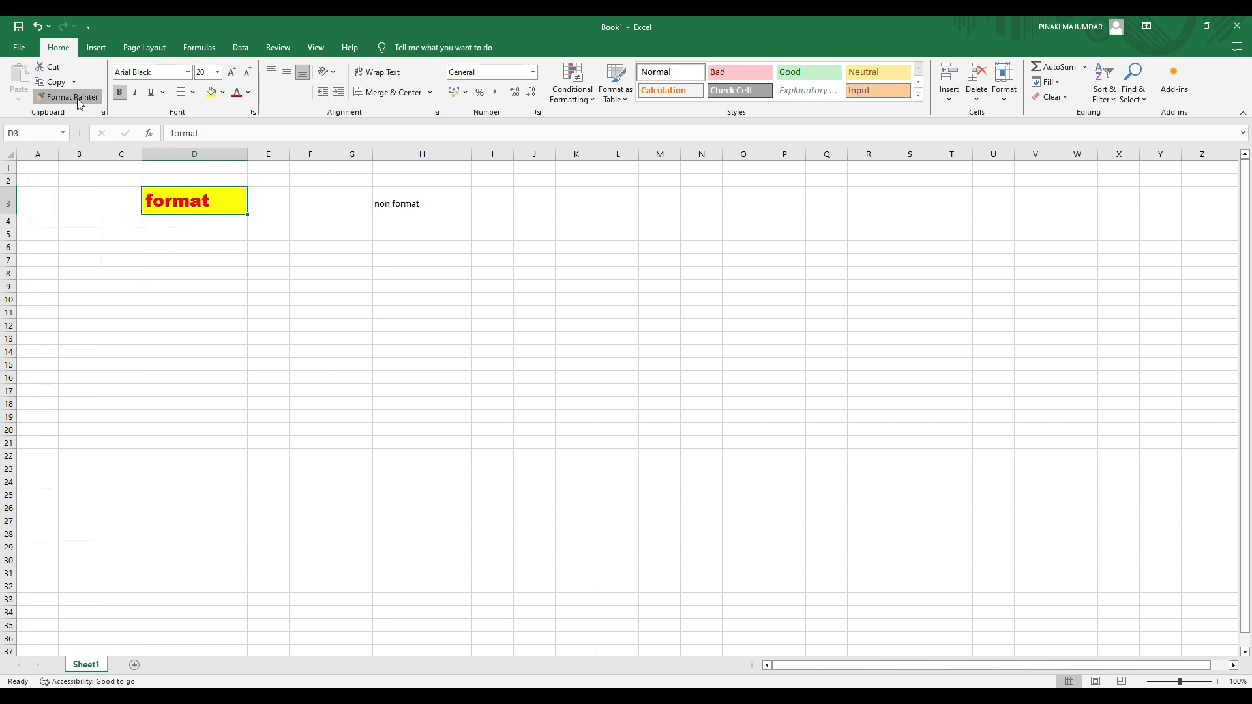
left_click(404, 202)
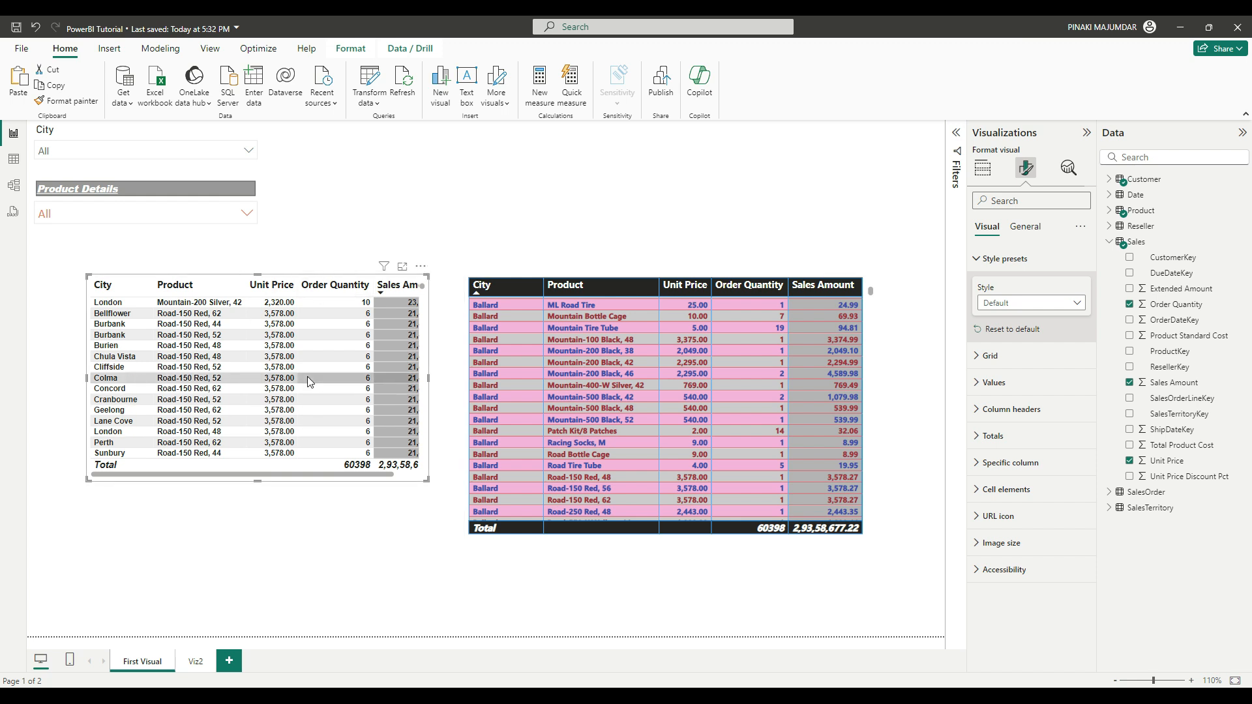
Step: In Power BI, copy the formatting of the pink-and-grey table onto the default-styled table with Format painter and check all its columns
left_click(523, 277)
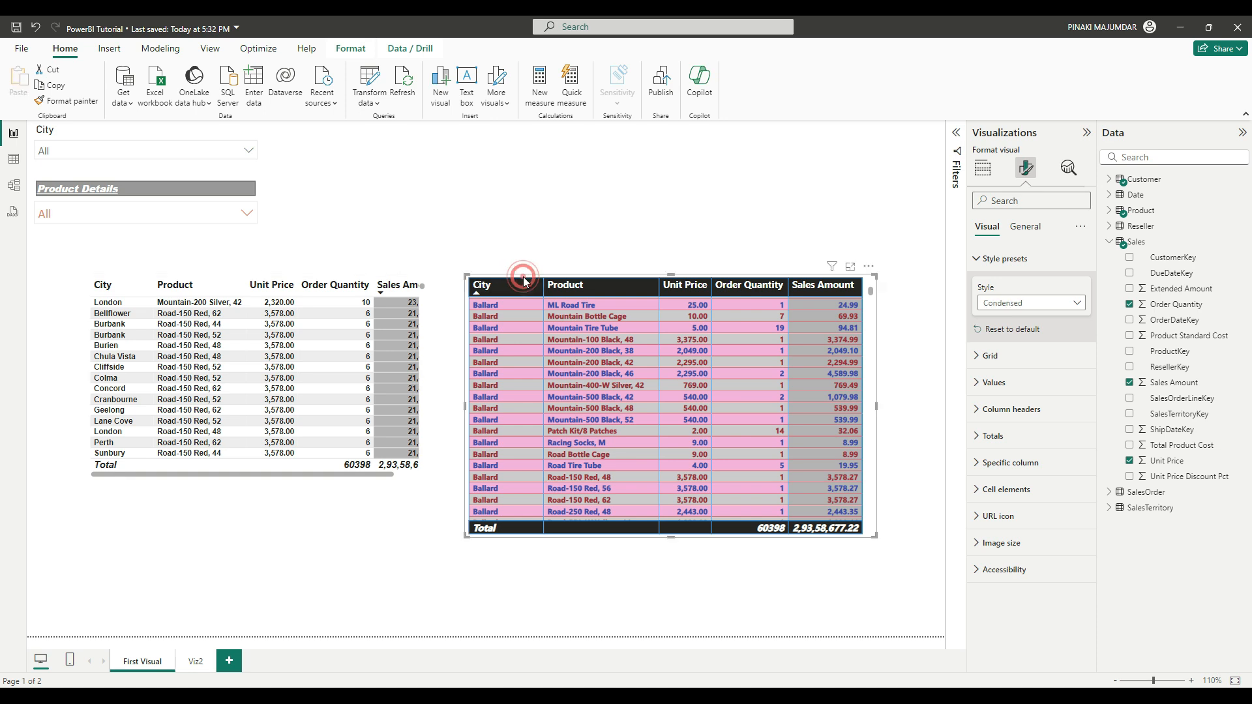
left_click(81, 103)
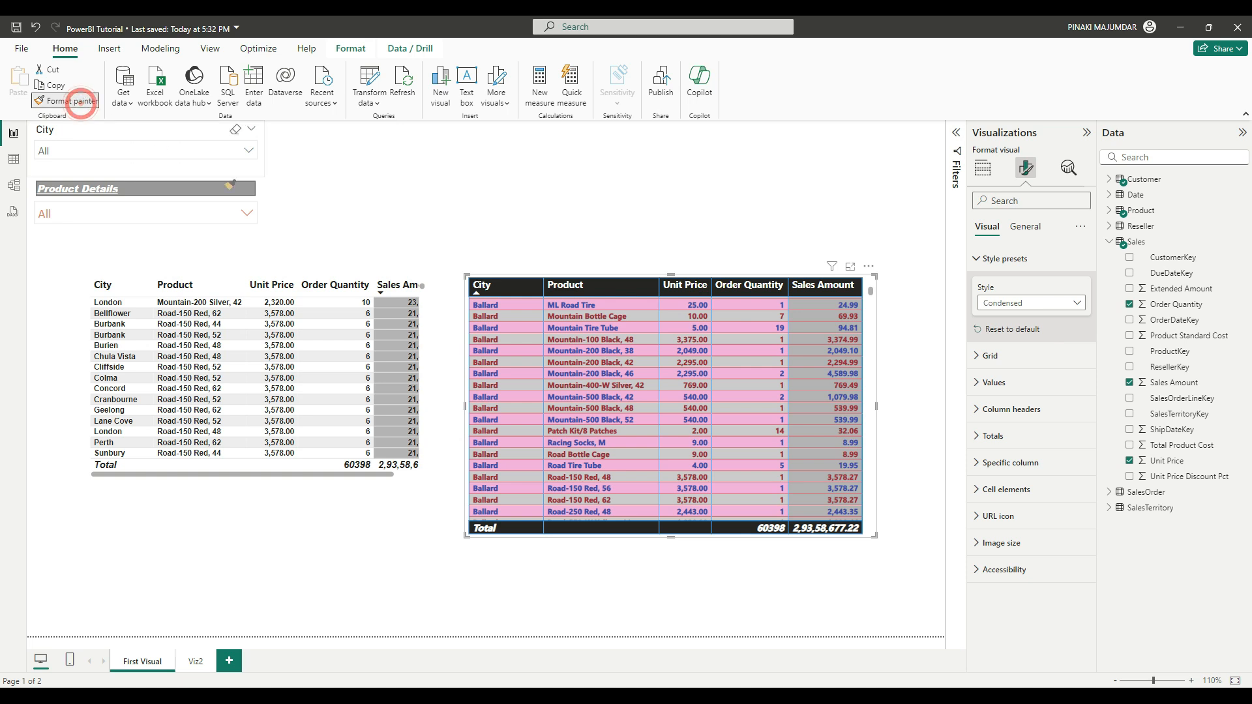
left_click(424, 289)
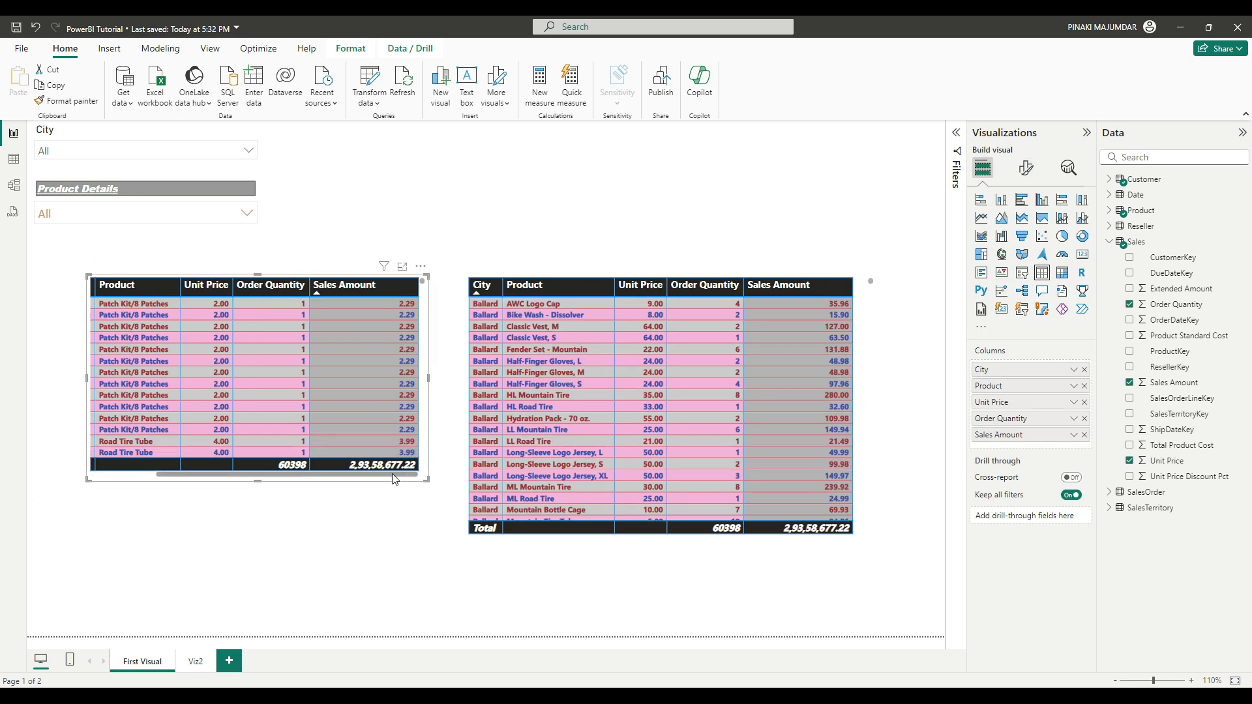
left_click_drag(390, 474, 224, 472)
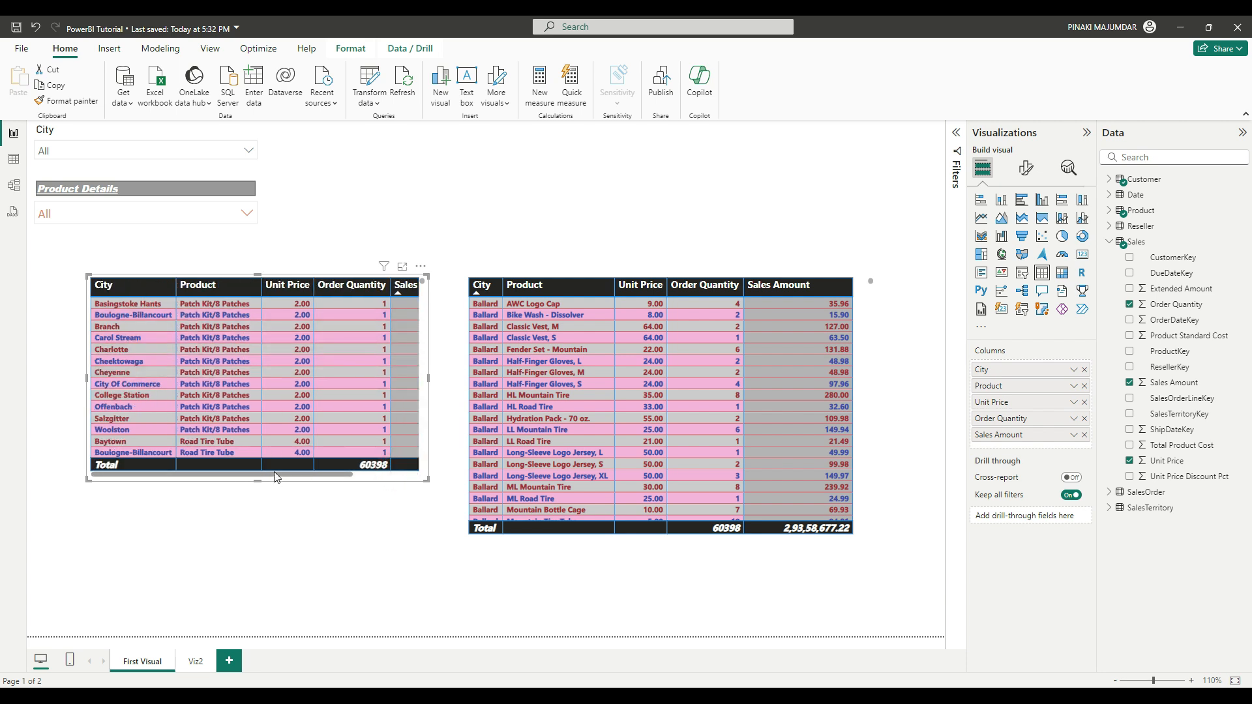
left_click_drag(276, 475, 435, 505)
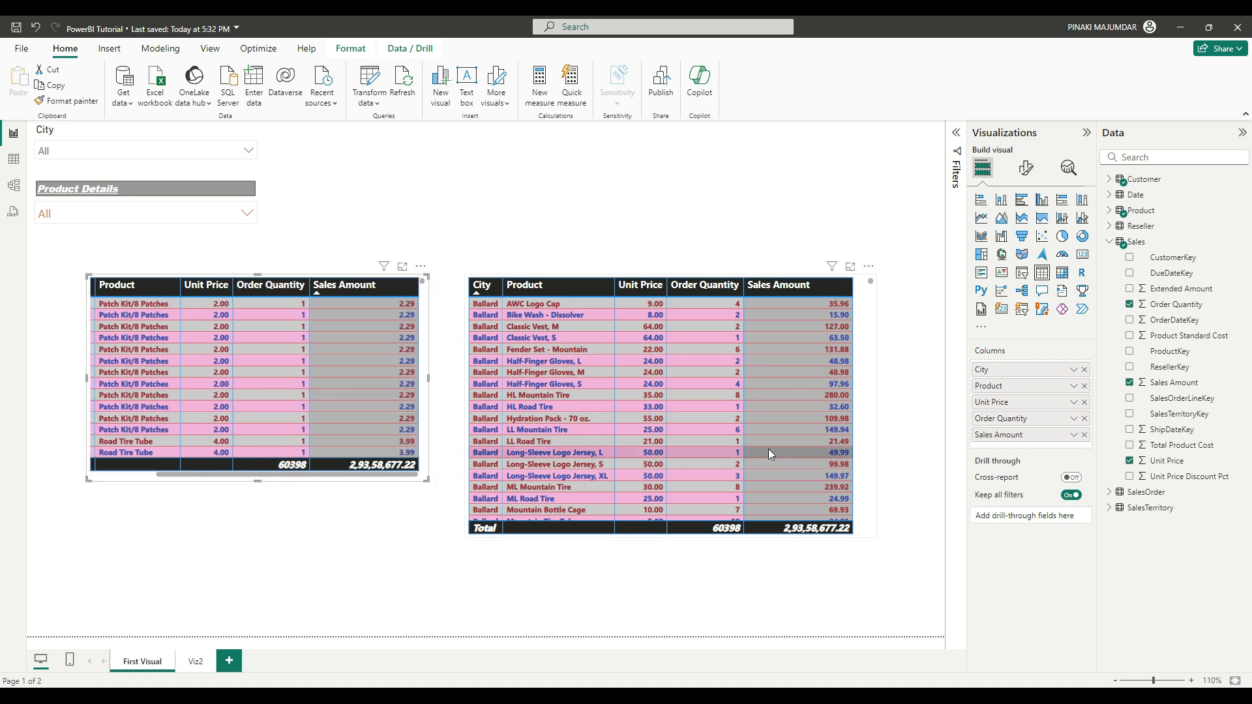